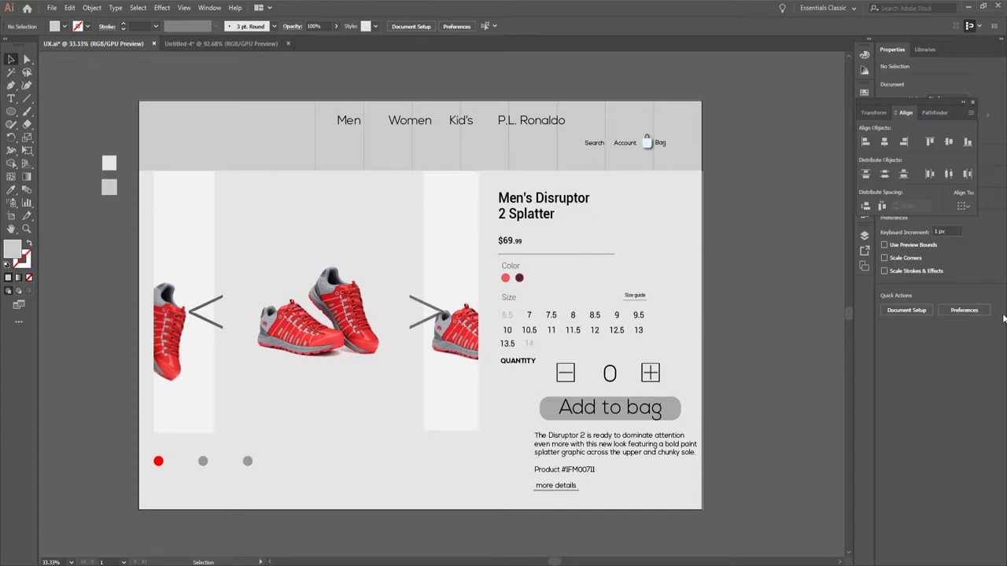
Begin a new document with pixels as units, a width of 2560 px and a height of 1440 px.
click(26, 10)
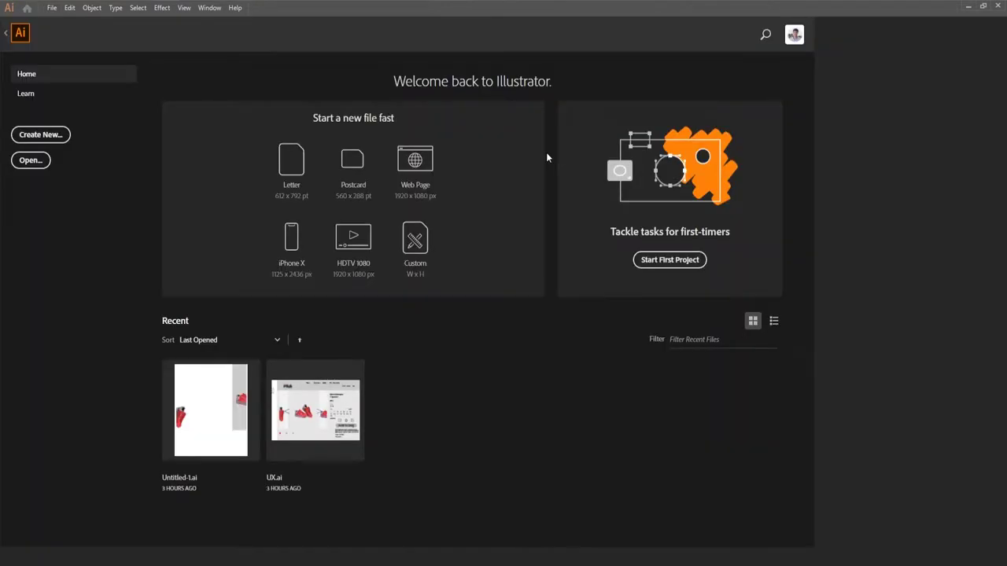
click(40, 134)
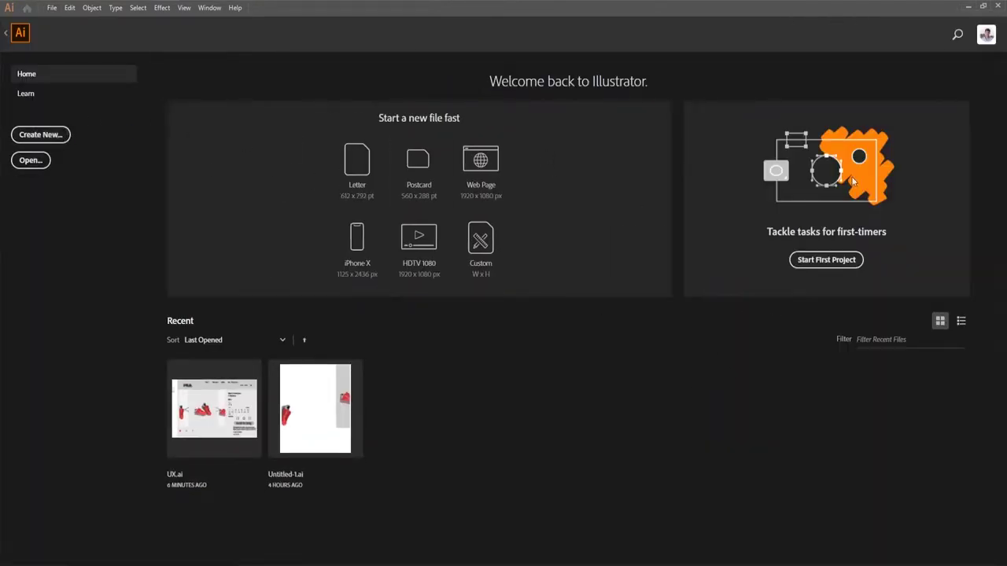
click(503, 176)
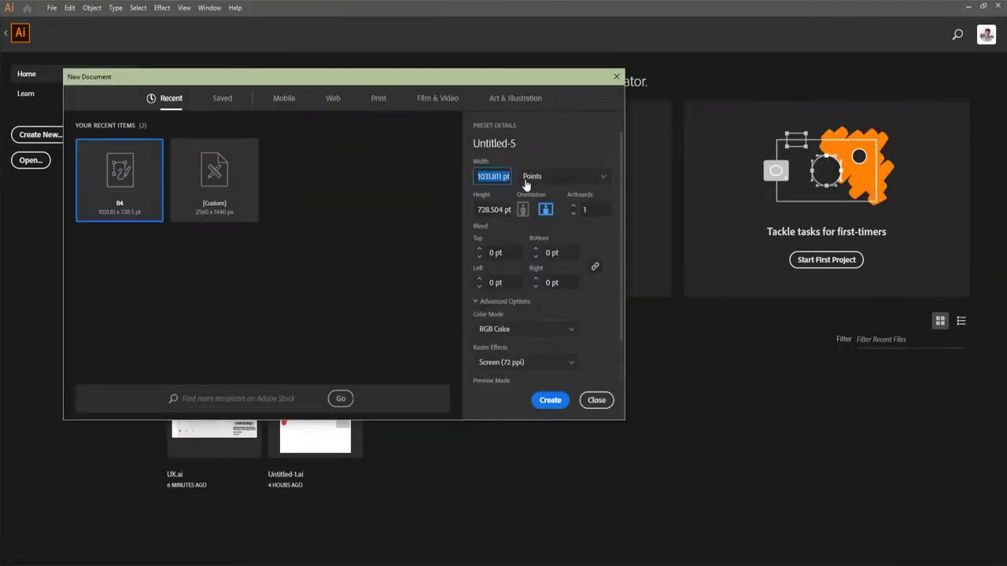
click(551, 178)
click(540, 287)
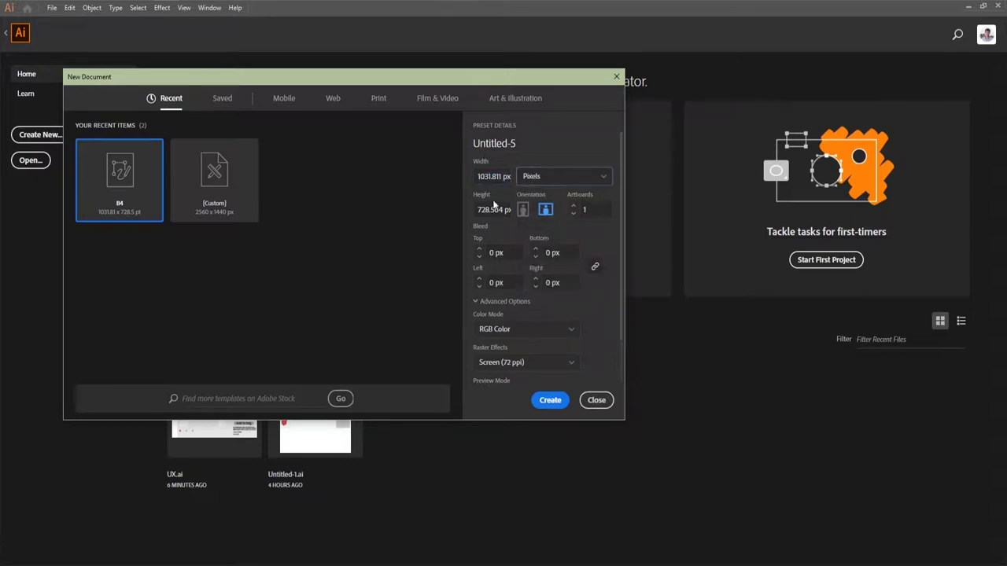
click(506, 177)
double_click(504, 177)
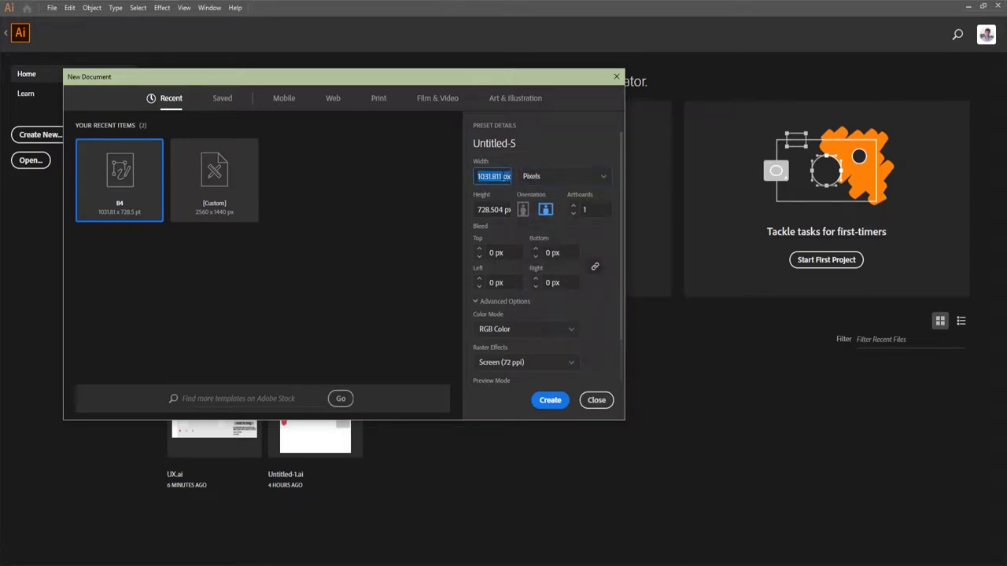
text(2560)
key(Tab)
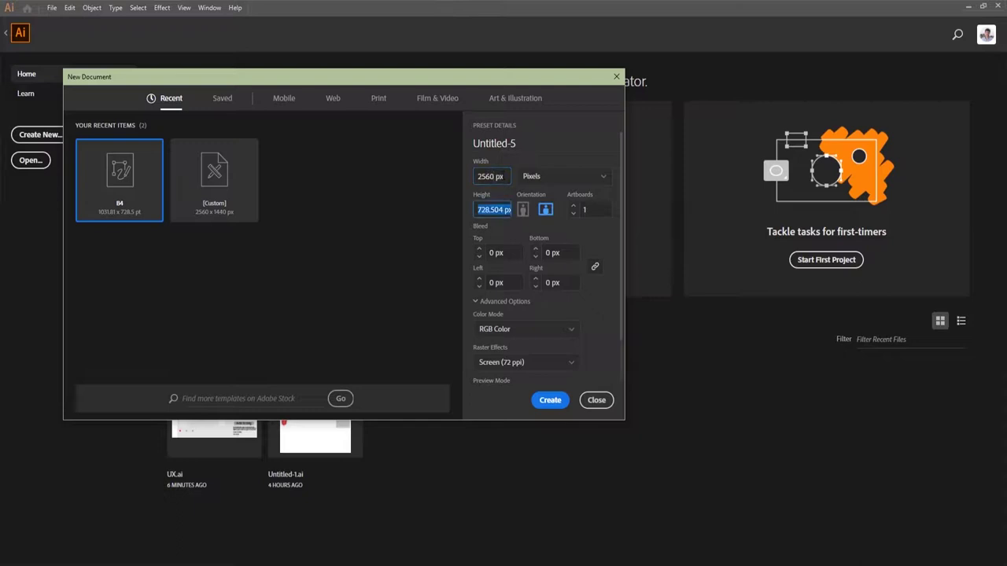
text(1440)
Set the new document's raster effects to High (300 ppi) and create the document.
scroll(502, 319, down, 2)
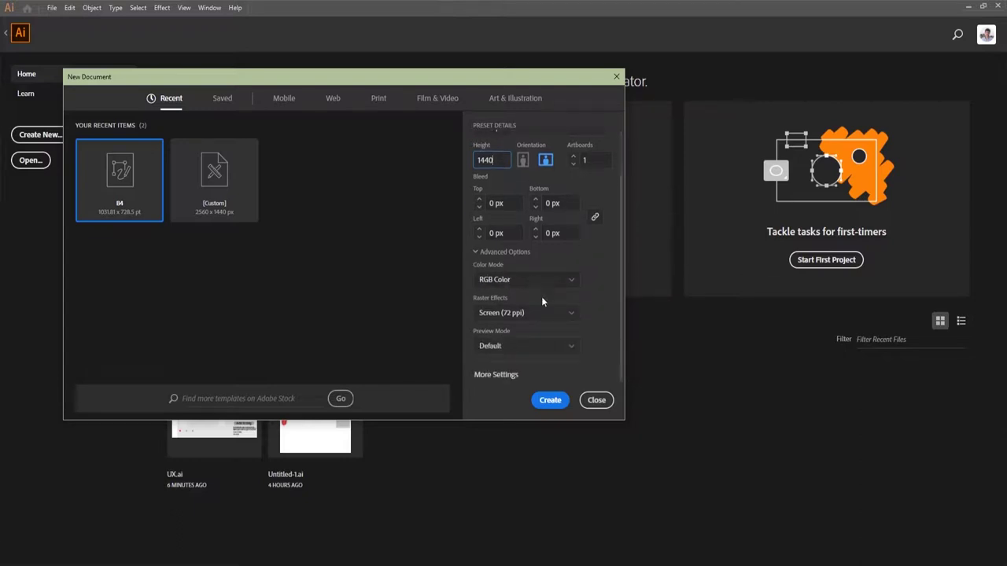
click(519, 314)
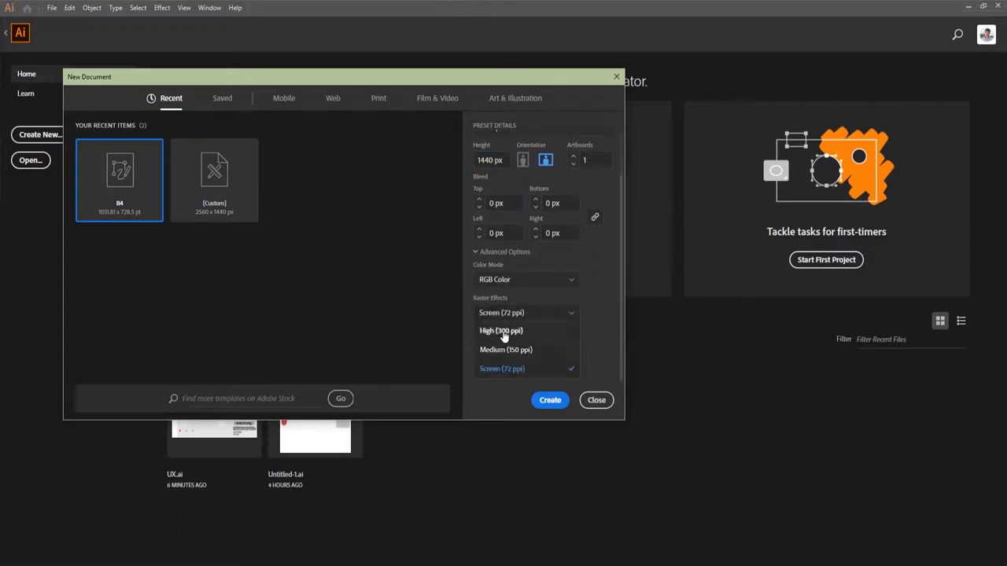
click(496, 329)
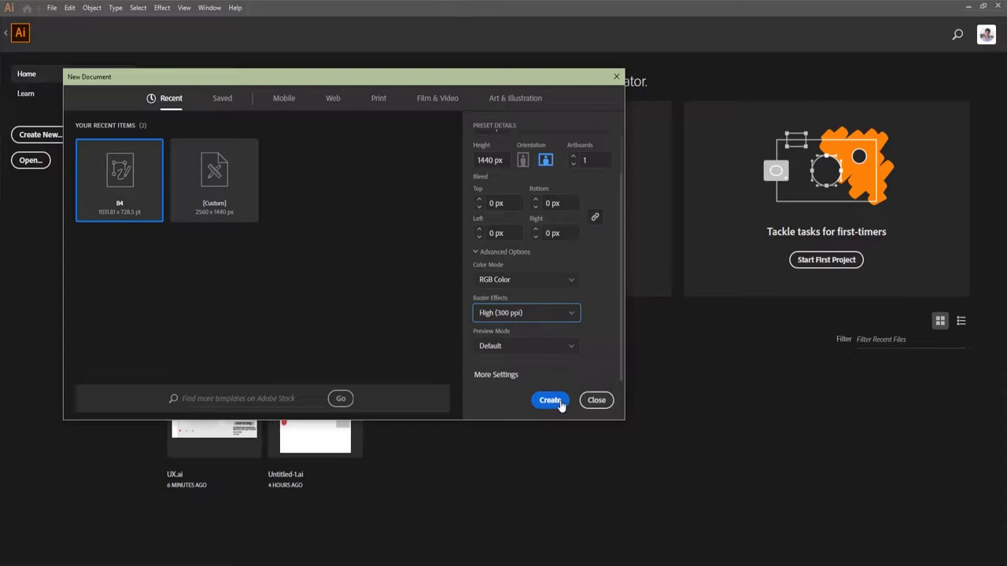
click(550, 401)
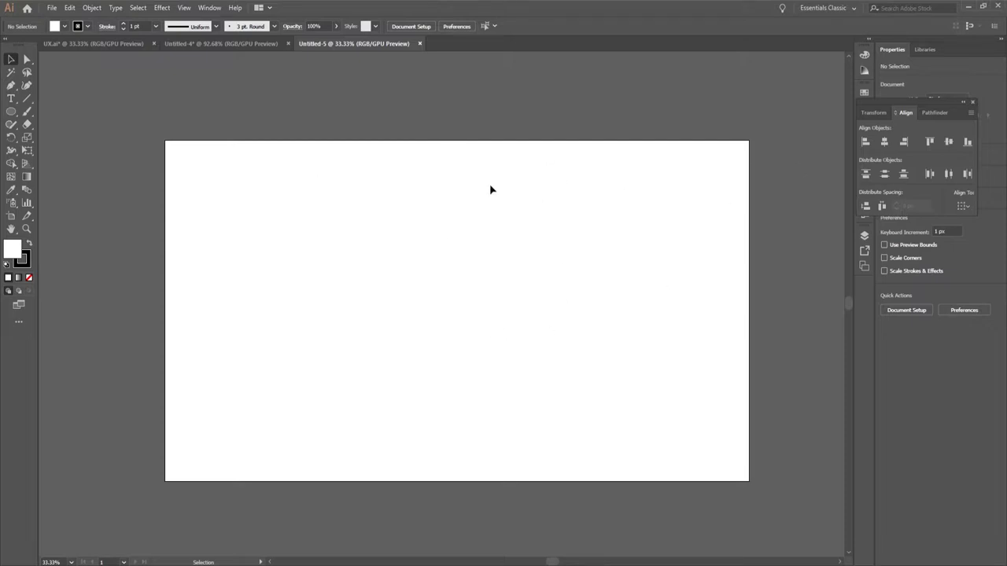
Create a 2560 × 1440 px rectangle with the Rectangle tool and move it roughly over the artboard.
click(11, 111)
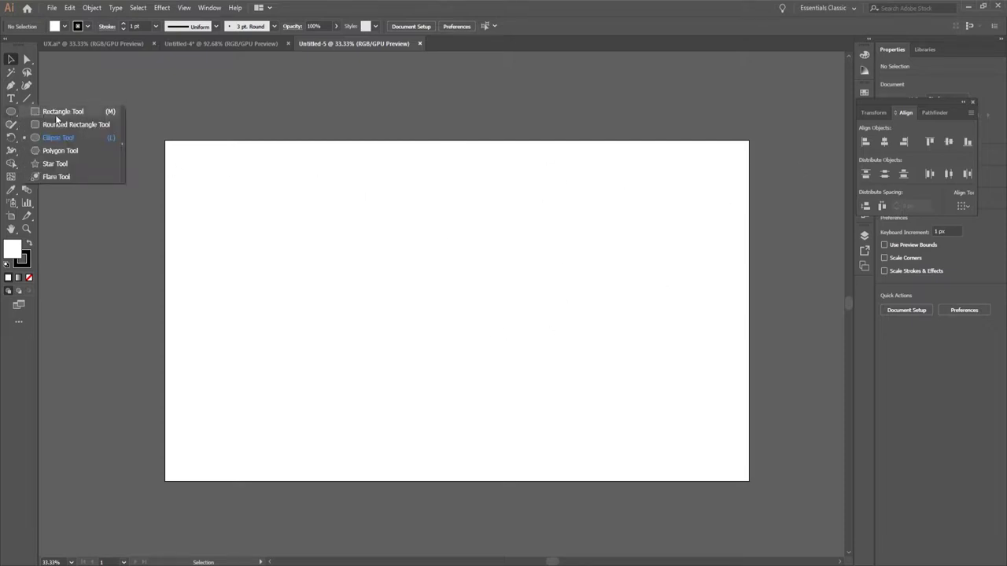
click(47, 113)
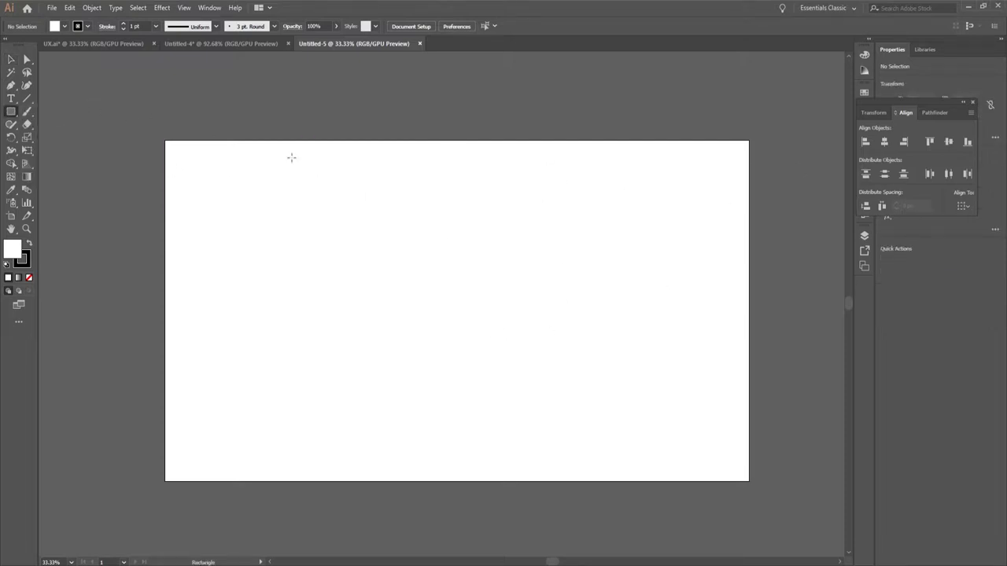
click(354, 244)
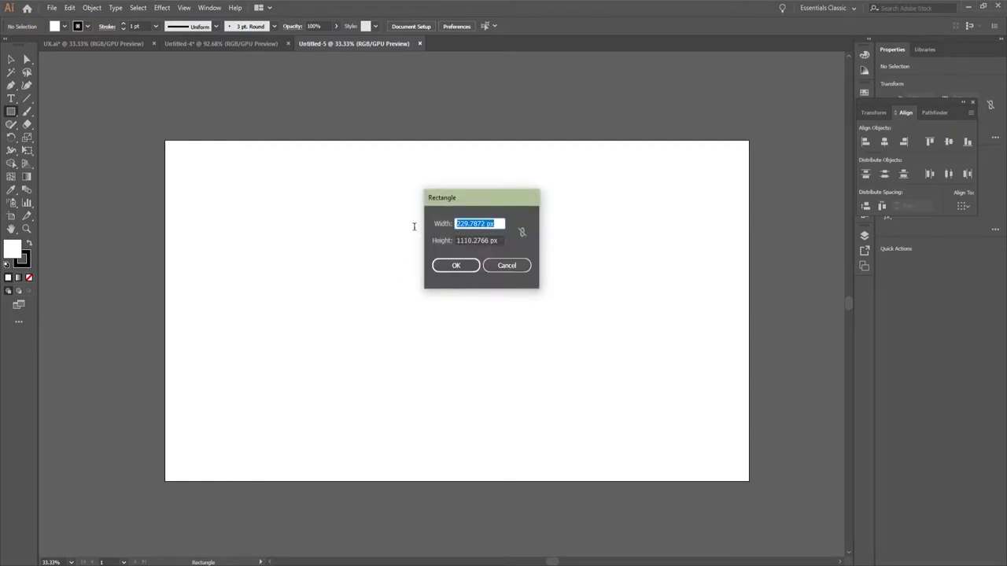
text(2560)
key(Tab)
text(144)
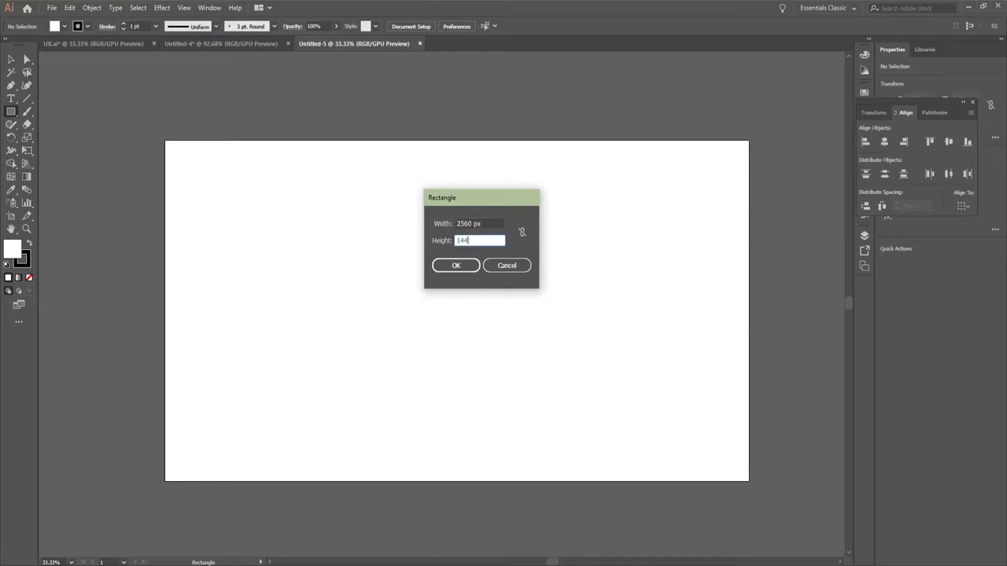
click(456, 265)
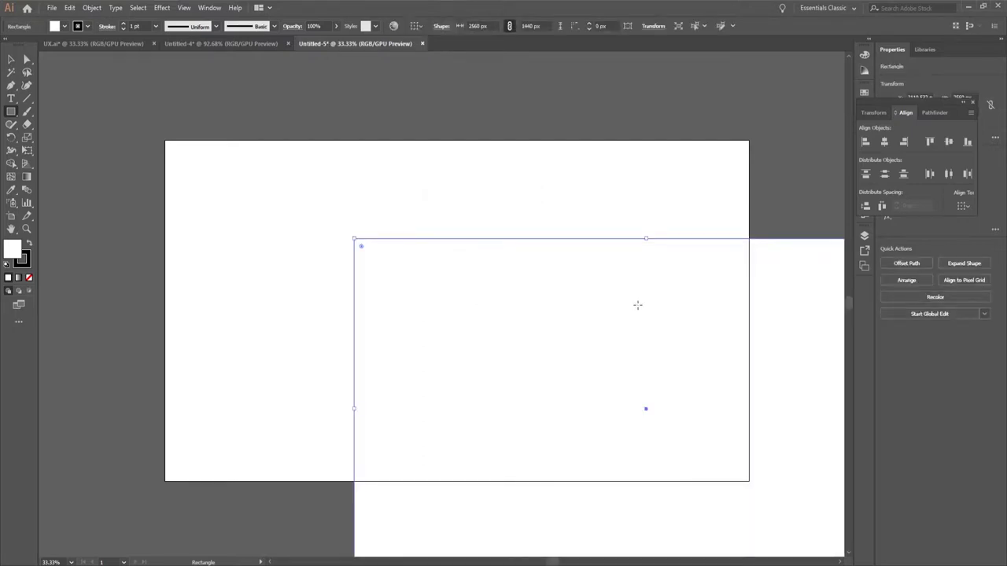
key(v)
drag(426, 261, 303, 203)
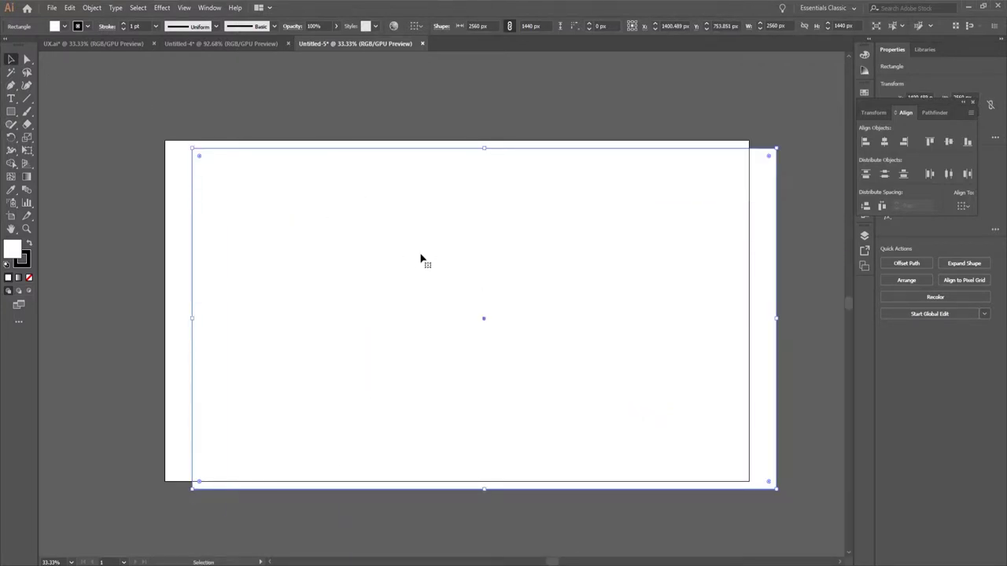
Fill the large rectangle with colour e6e6e6 and position it so it exactly covers the artboard.
double_click(12, 251)
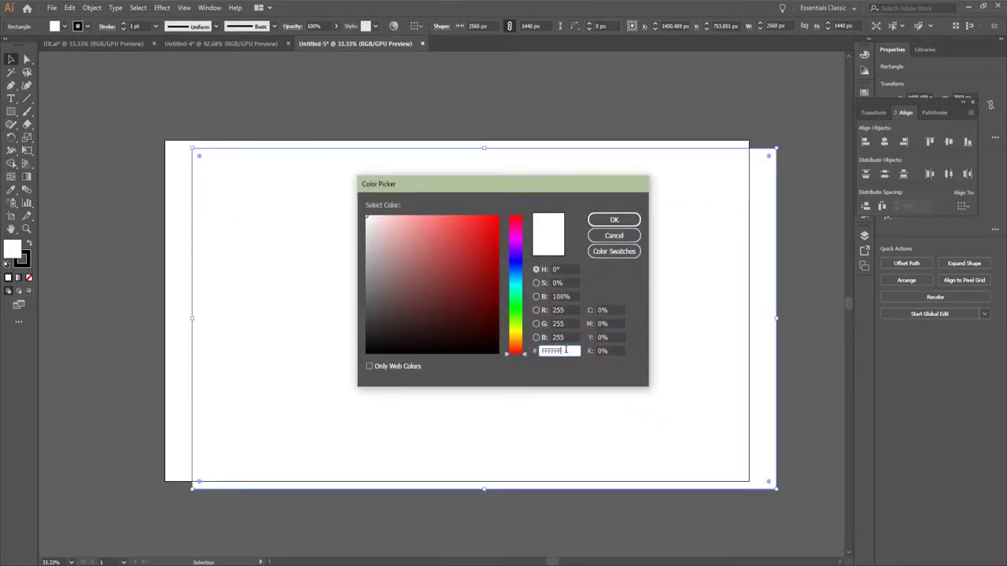
text(e6e6e6)
click(614, 219)
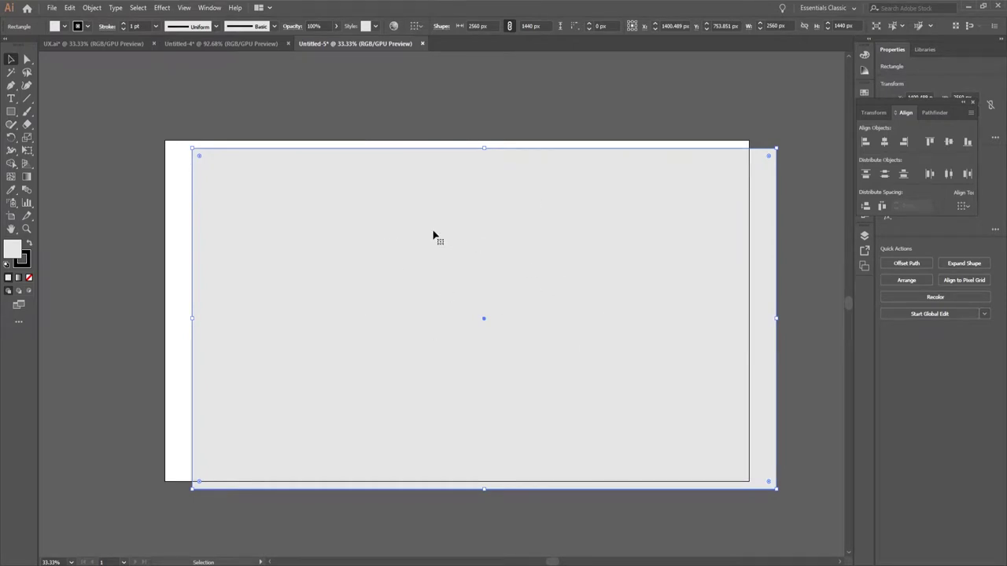
drag(422, 231, 396, 224)
click(770, 145)
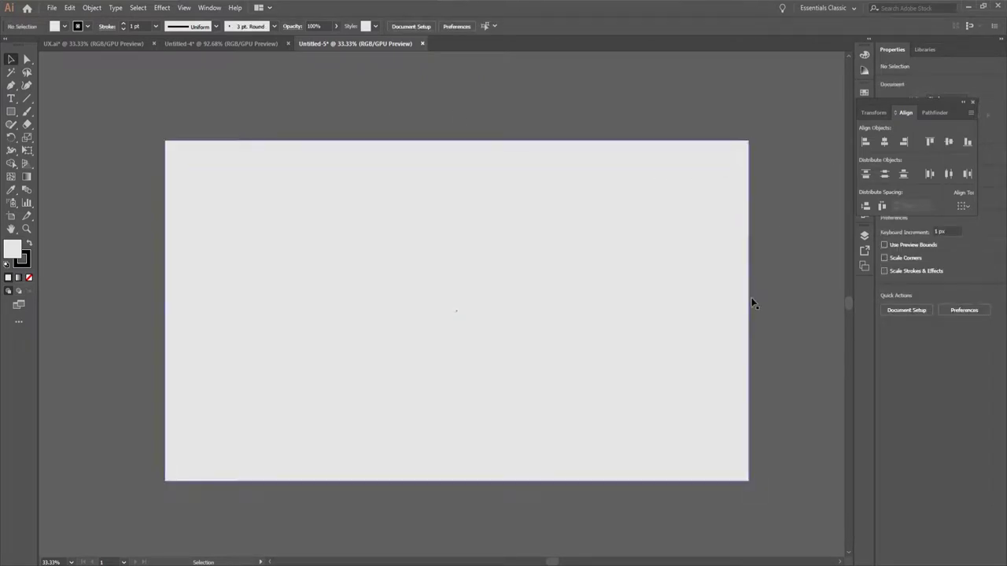
Remove the stroke from the background rectangle, setting it to None.
click(603, 296)
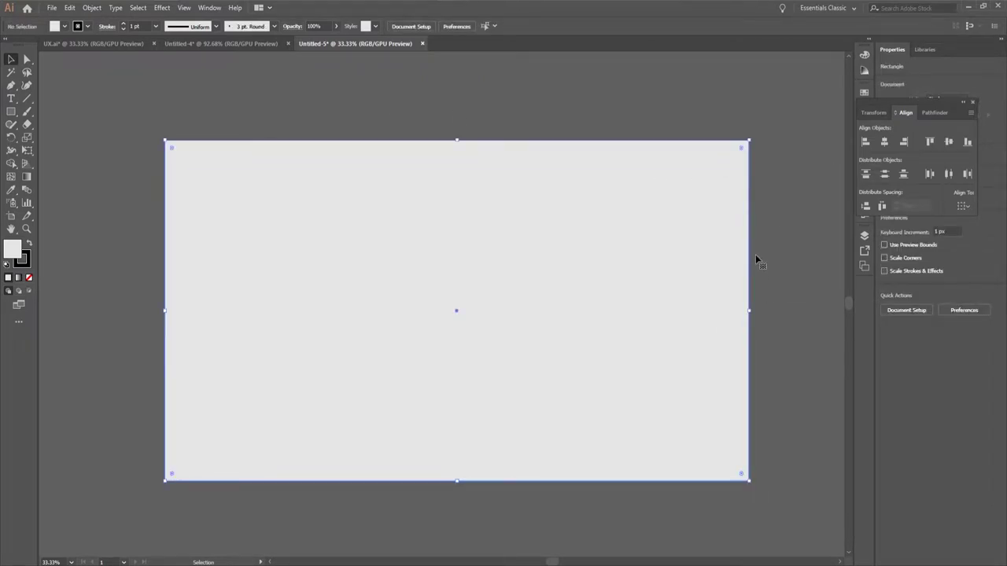
click(87, 26)
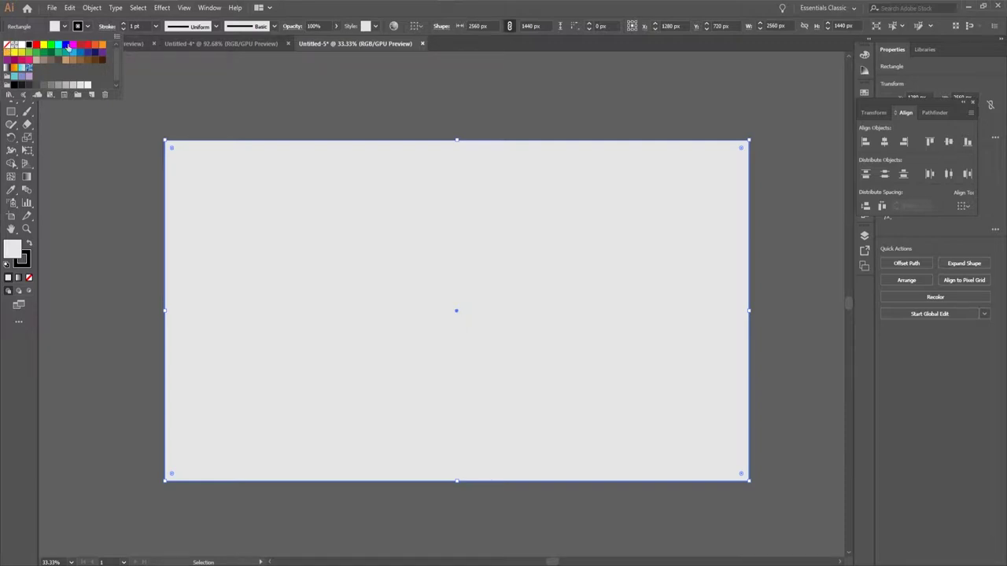
click(7, 45)
click(298, 99)
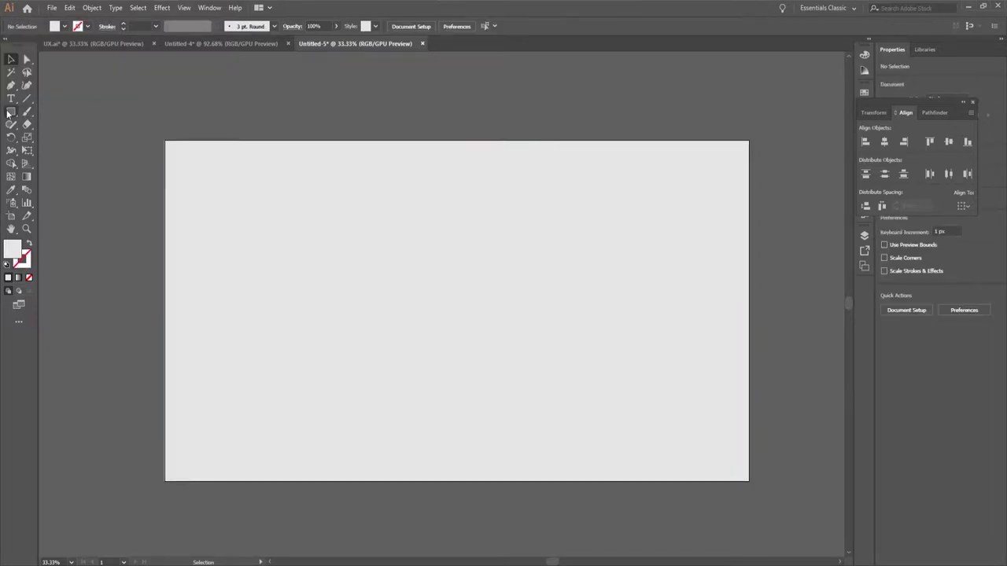
Create a 2560 × 300 px header rectangle near the artboard's upper edge.
click(11, 110)
click(235, 105)
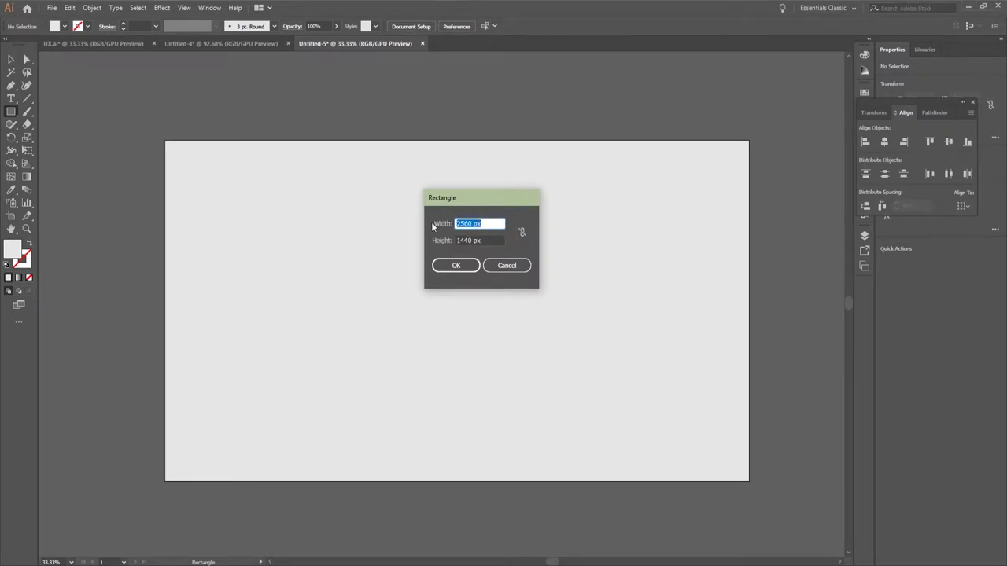
text(256)
key(Tab)
text(300)
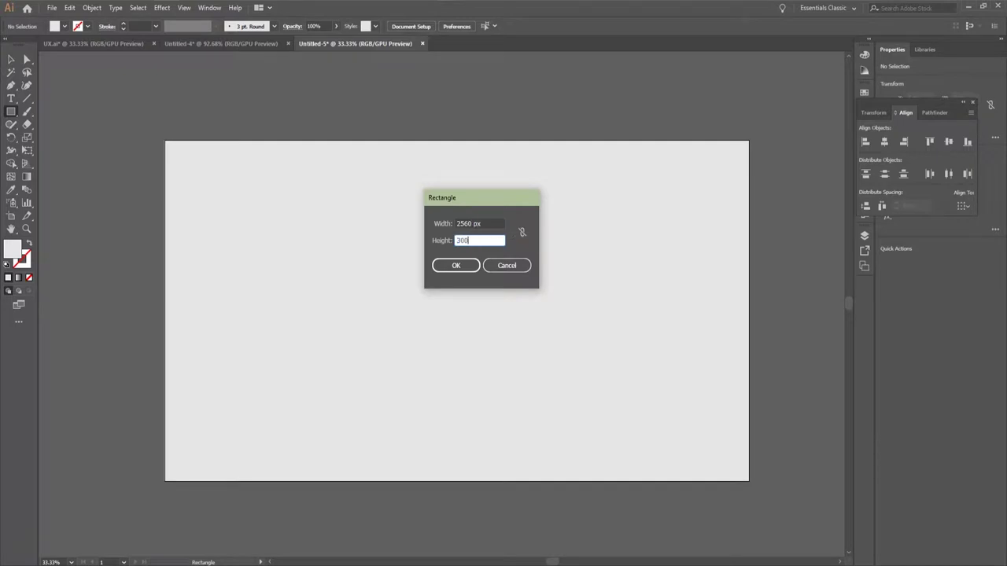
click(456, 268)
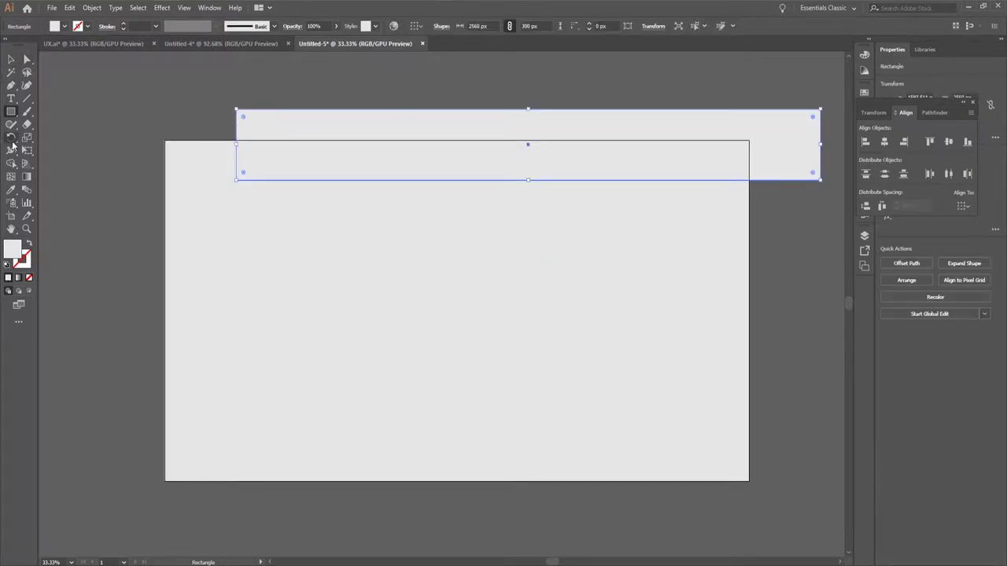
Fill the header rectangle with colour cccccc and snap it to the artboard's upper edge across the full width.
double_click(15, 250)
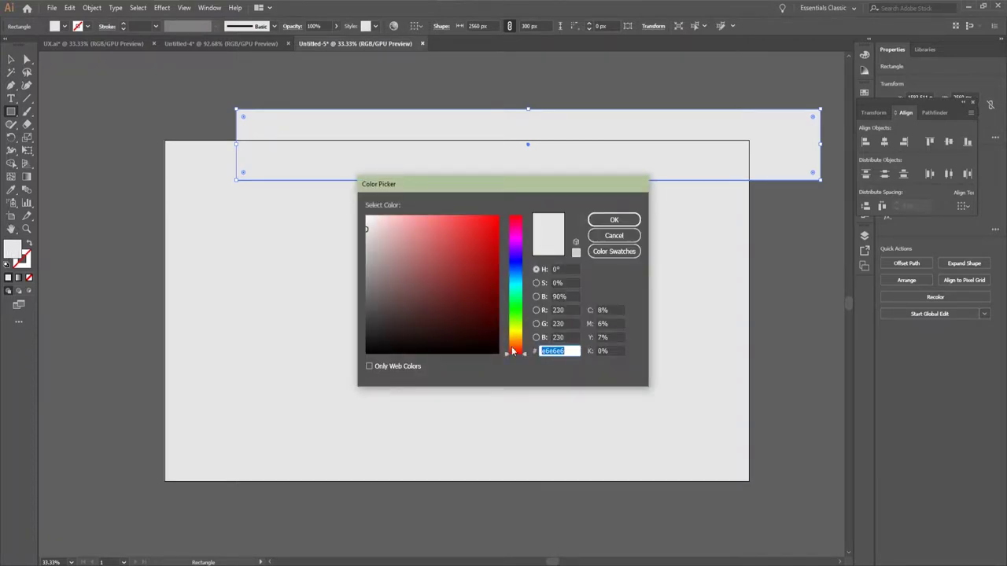
text(cccccc)
click(629, 220)
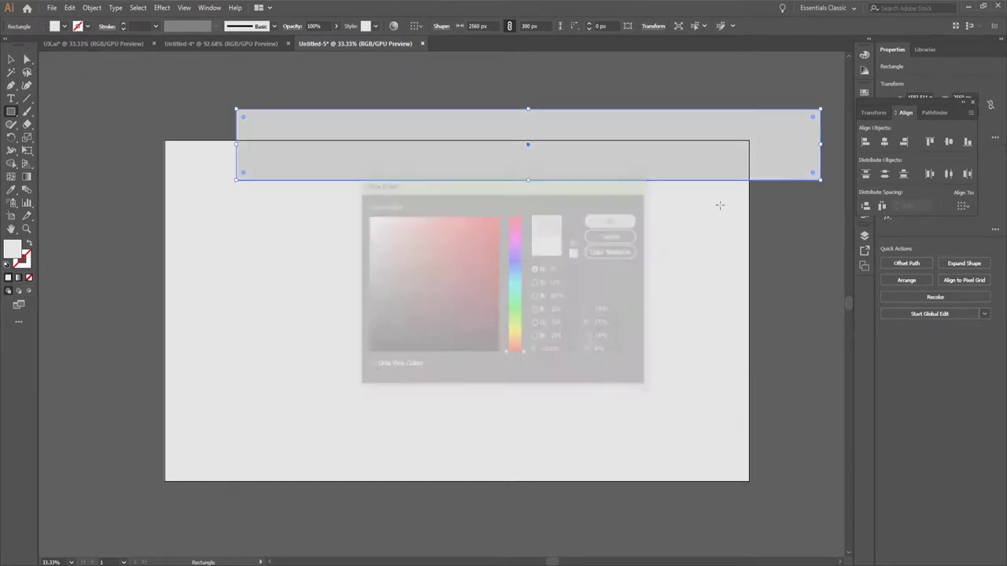
key(v)
key(ctrl+shift+a)
drag(333, 154, 261, 190)
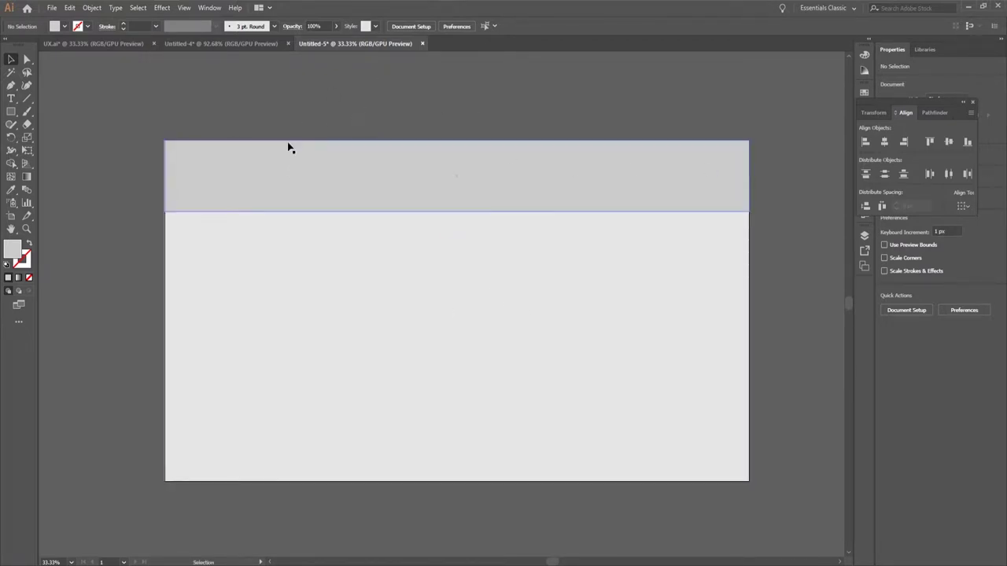
Create a line segment 300 px long at an angle of 90° above the artboard.
click(26, 99)
click(260, 106)
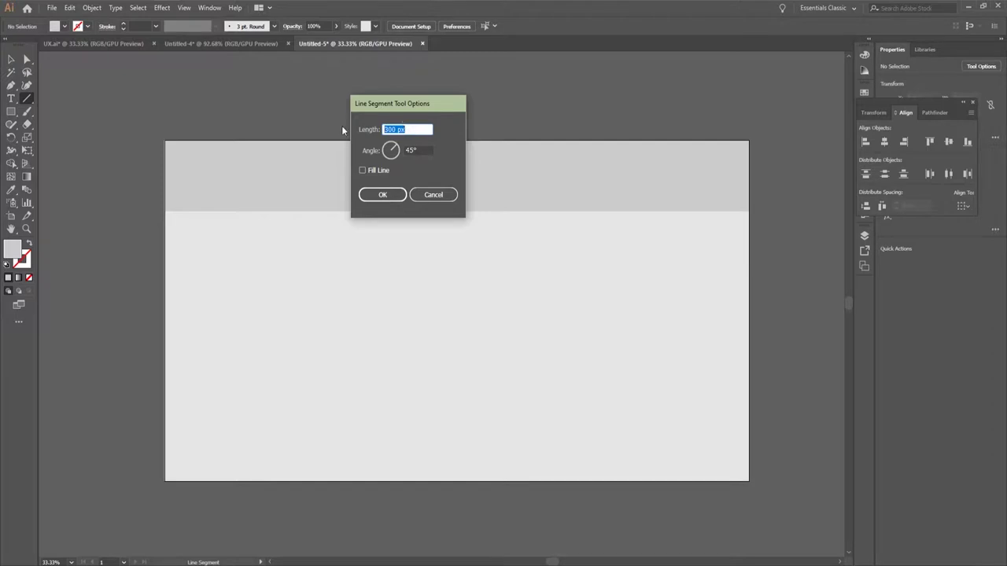
text(300)
click(417, 150)
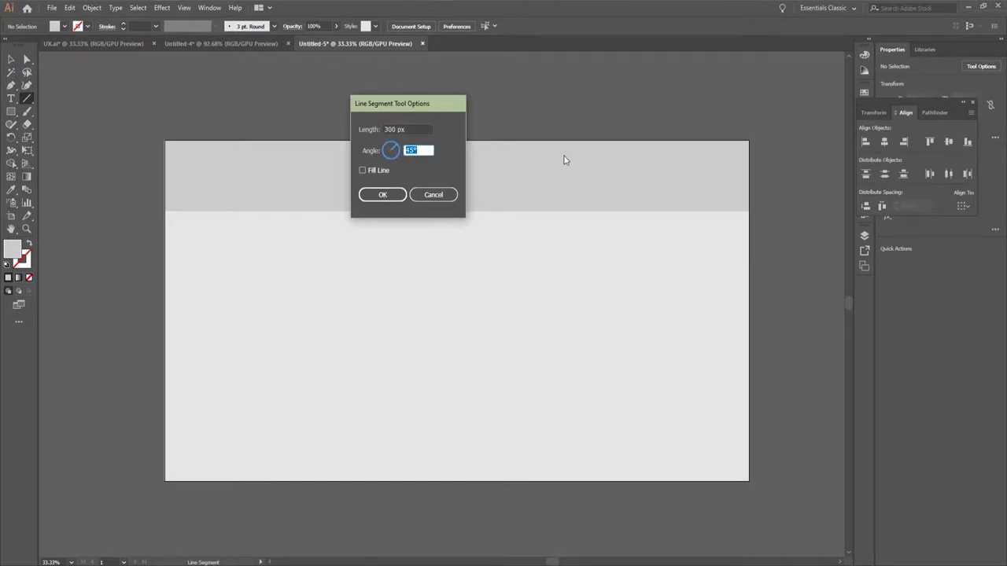
text(90)
click(383, 195)
Give the vertical line a black 1 pt stroke and place it across the header's full height at X about 686 px.
scroll(71, 65, up, 1)
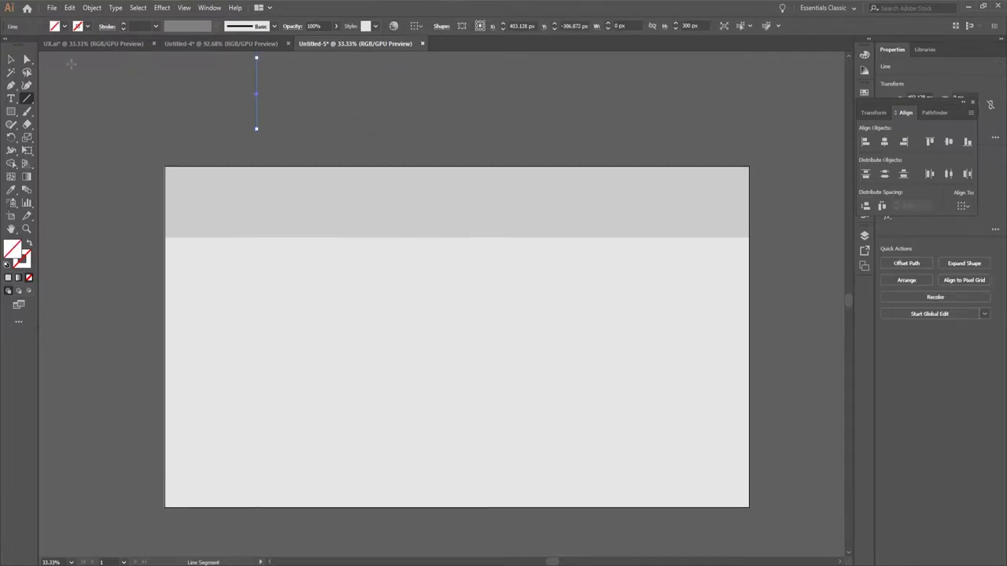
click(11, 59)
drag(175, 90, 396, 153)
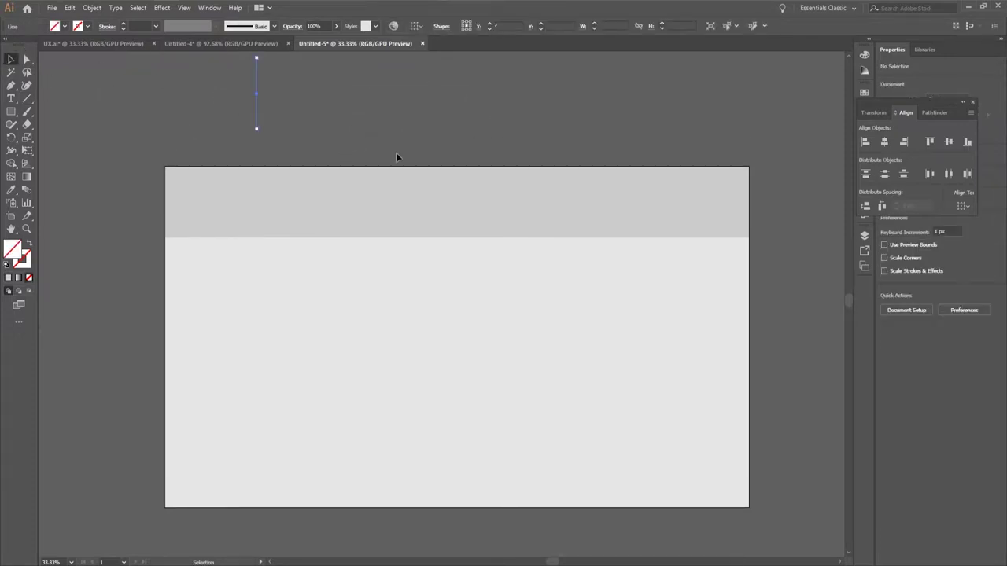
click(86, 26)
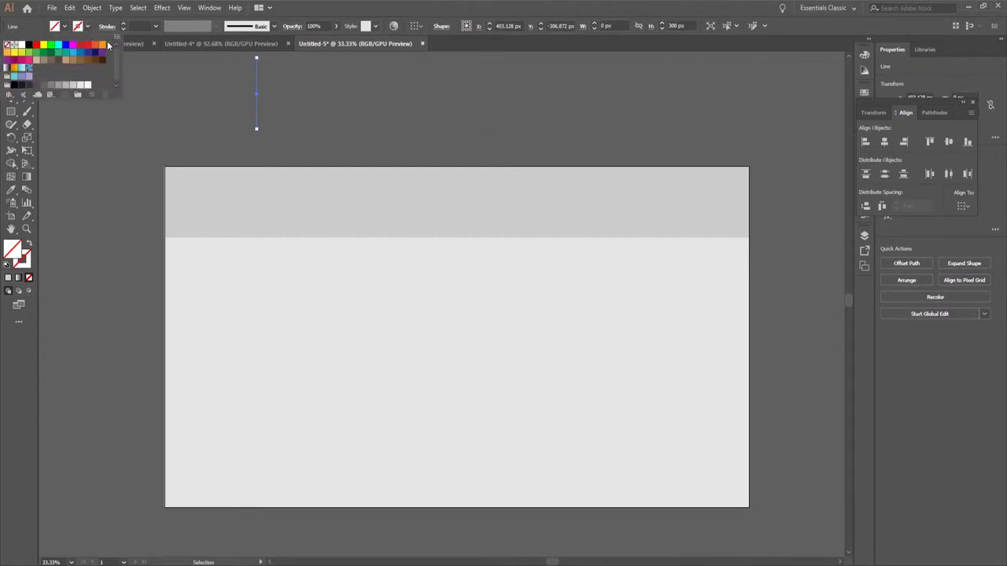
click(28, 44)
click(140, 27)
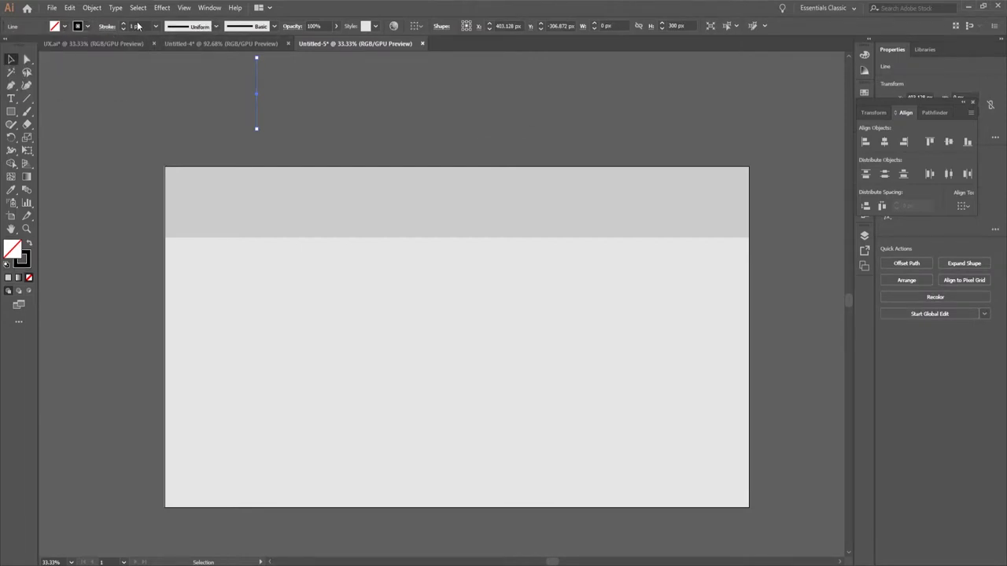
drag(139, 26, 60, 28)
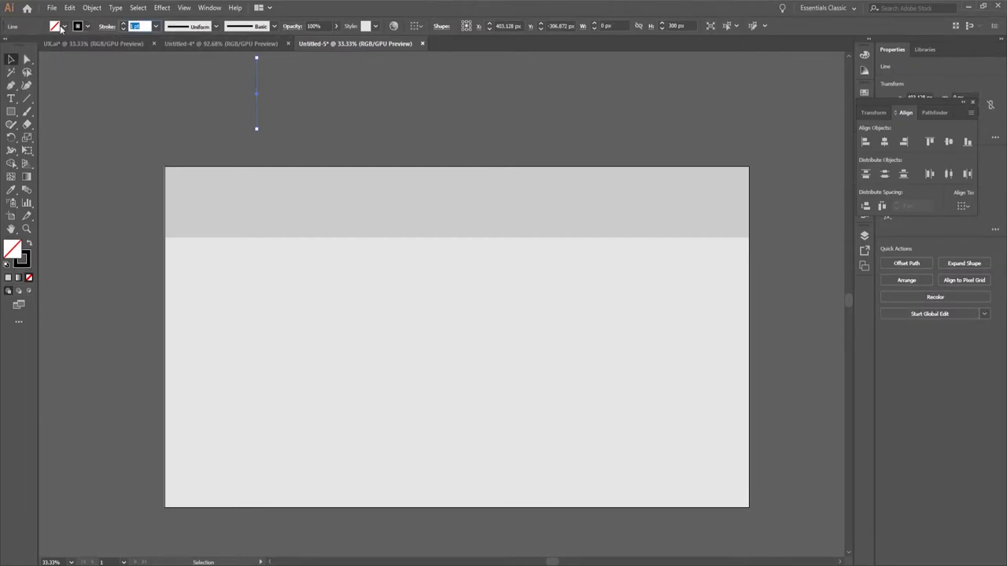
click(339, 124)
drag(256, 98, 321, 206)
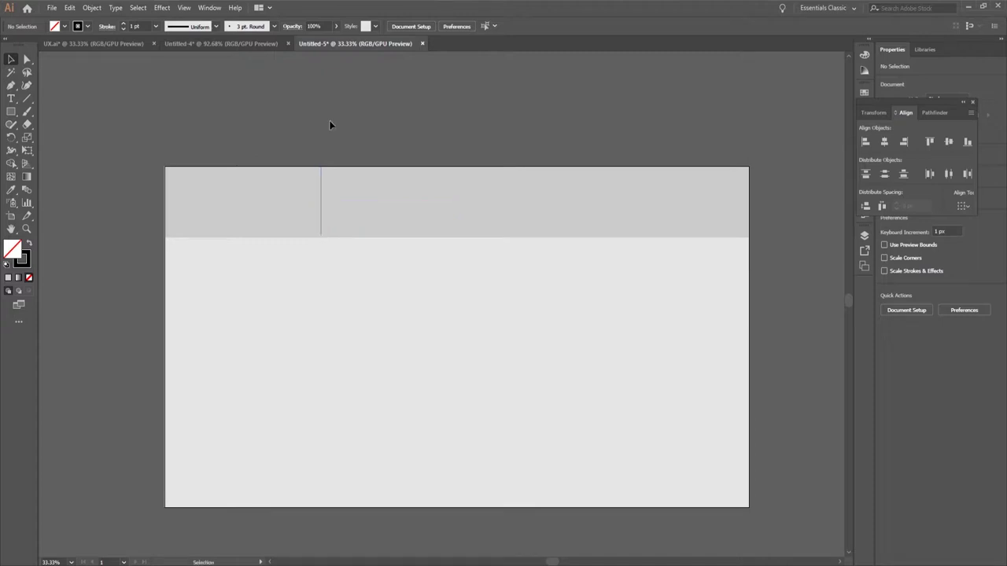
Copy the divider line at equal intervals until eight lines span the header, deleting the extra copy beyond the artboard's right edge.
click(324, 191)
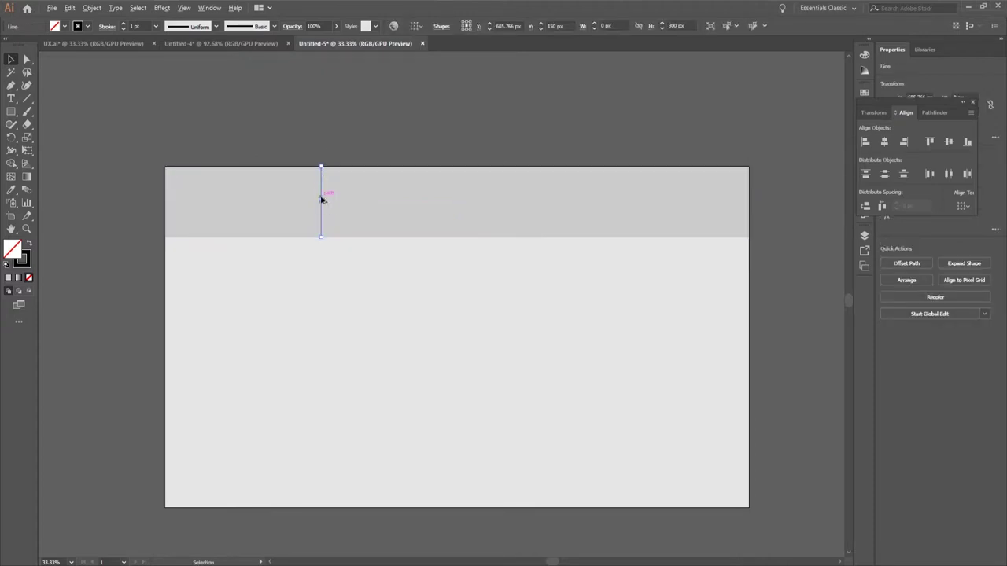
drag(322, 200, 378, 201)
key(ctrl+d)
key(ctrl+d)
key(ctrl+d)
key(ctrl+d)
key(ctrl+d)
key(ctrl+d)
key(ctrl+d)
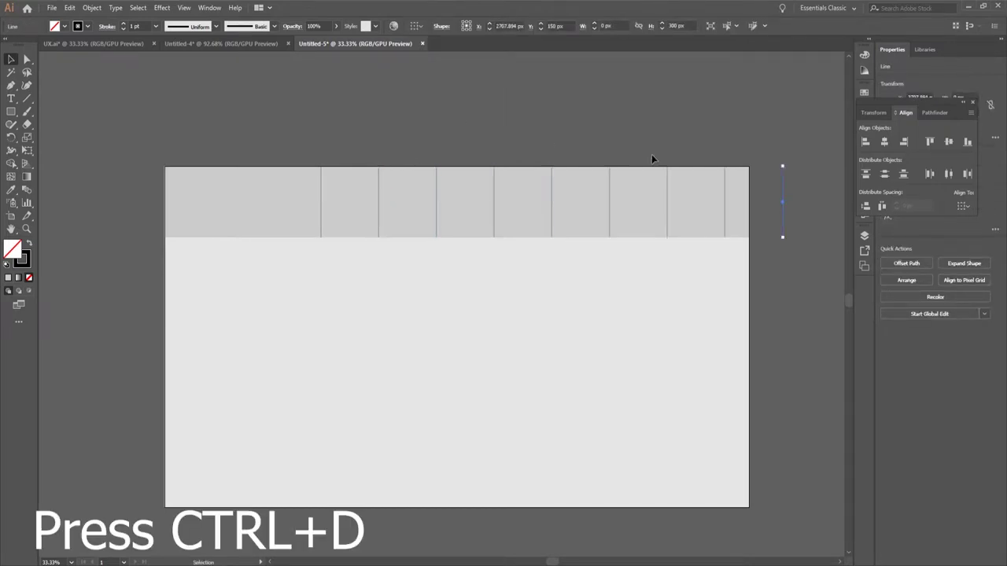
key(Delete)
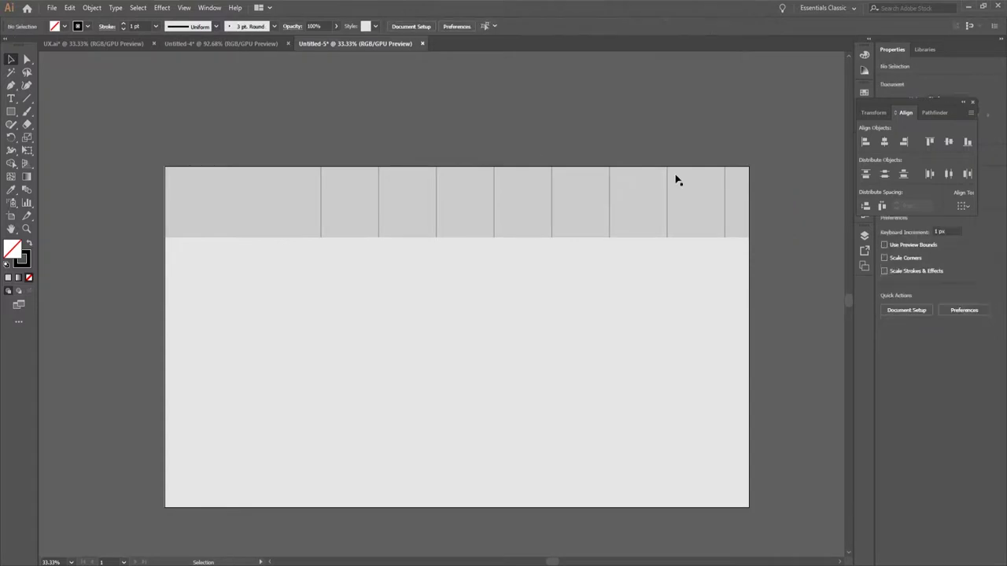
Copy the FILA logo from the Untitled-4 document and paste it into the Untitled-5 mockup.
click(93, 44)
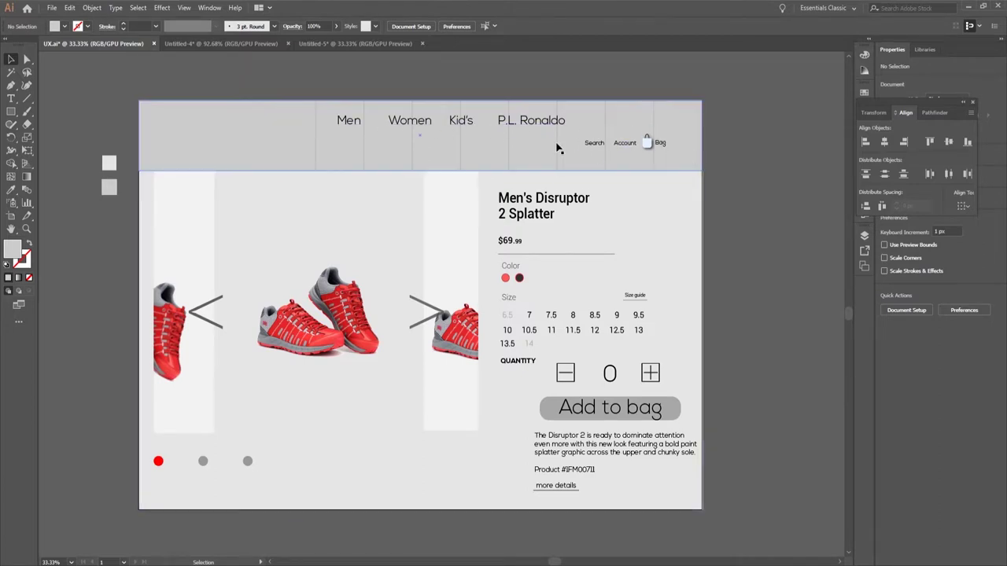
click(376, 44)
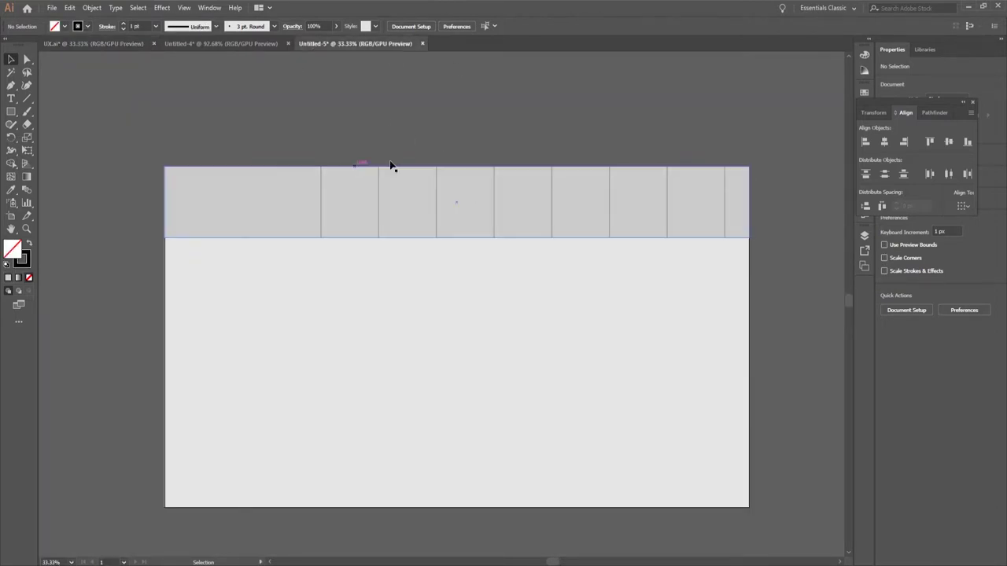
click(238, 46)
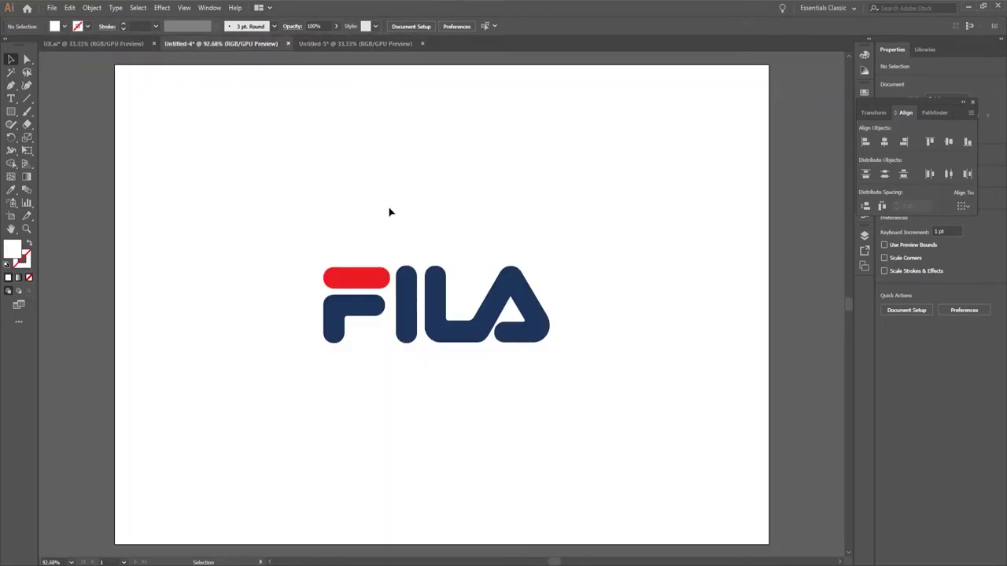
drag(431, 303, 418, 260)
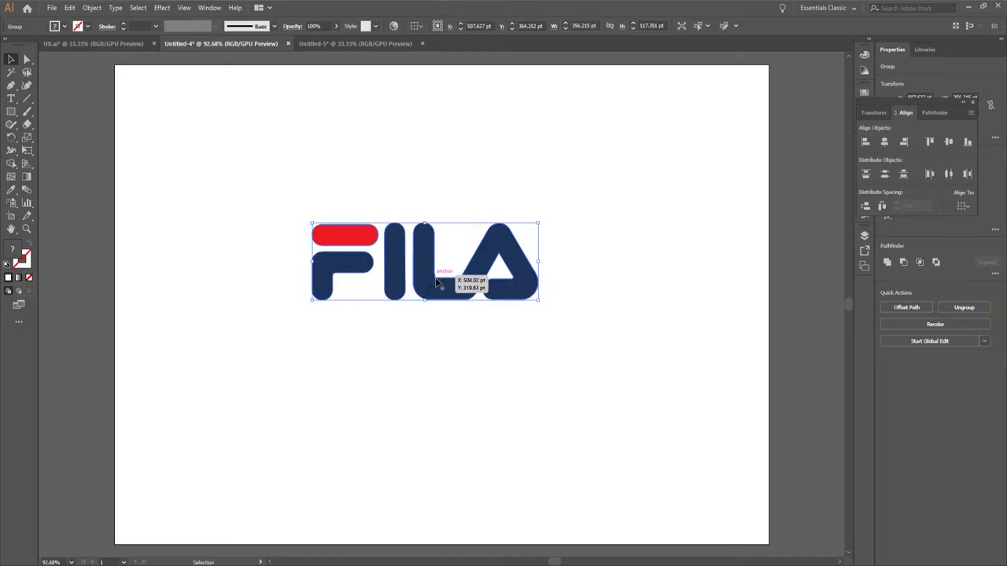
click(71, 8)
click(85, 60)
click(378, 43)
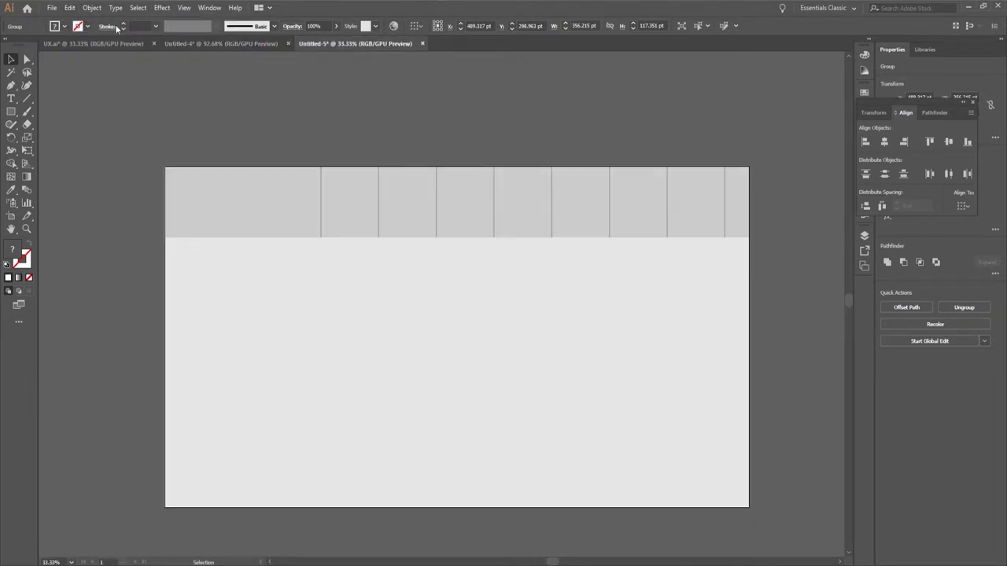
click(69, 8)
click(85, 70)
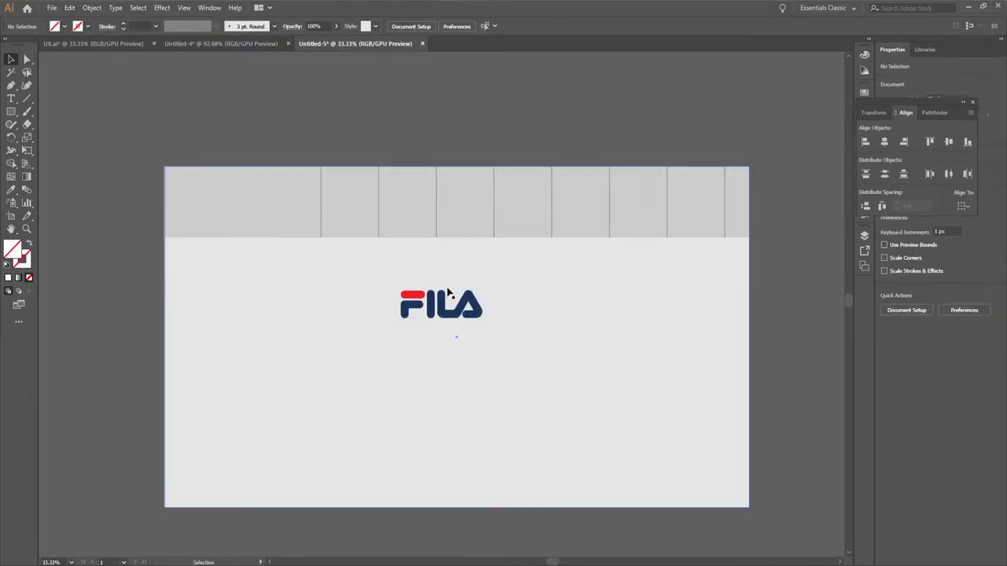
Move the FILA logo into the header near its first divider line.
drag(458, 304, 351, 257)
key(ctrl+z)
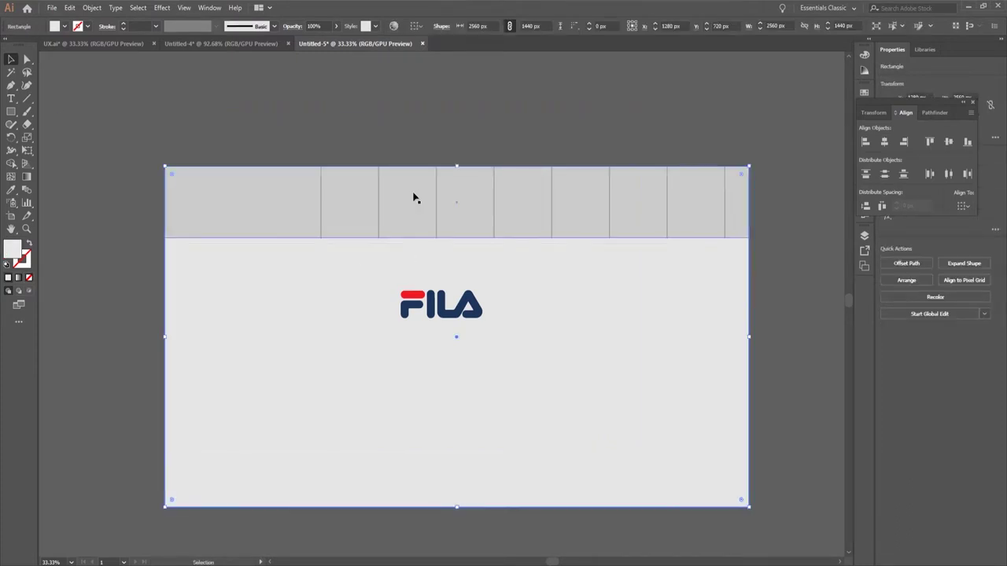
drag(454, 295, 278, 208)
click(332, 97)
Lock the background rectangle and the header rectangle.
click(464, 344)
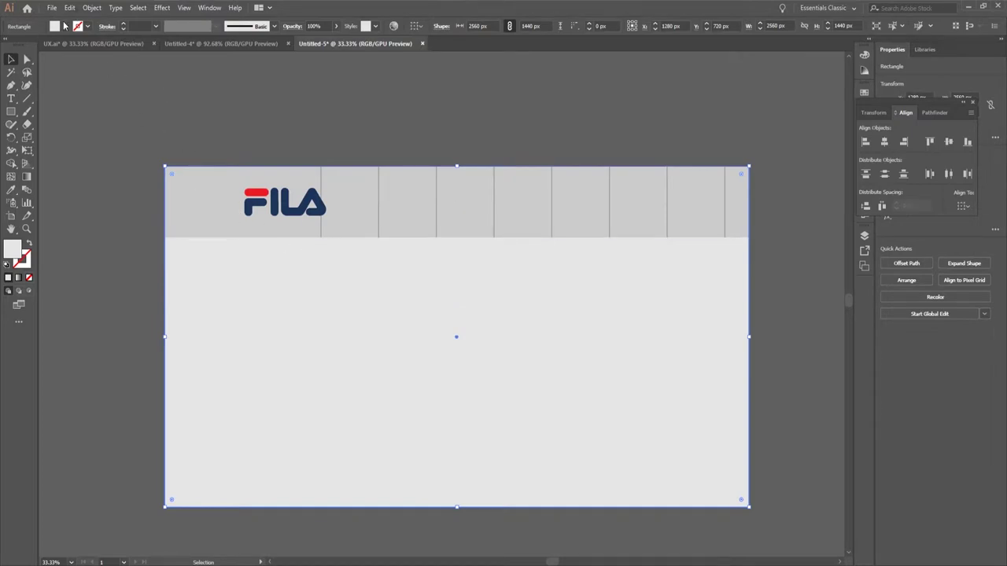
click(92, 8)
mouse_move(101, 75)
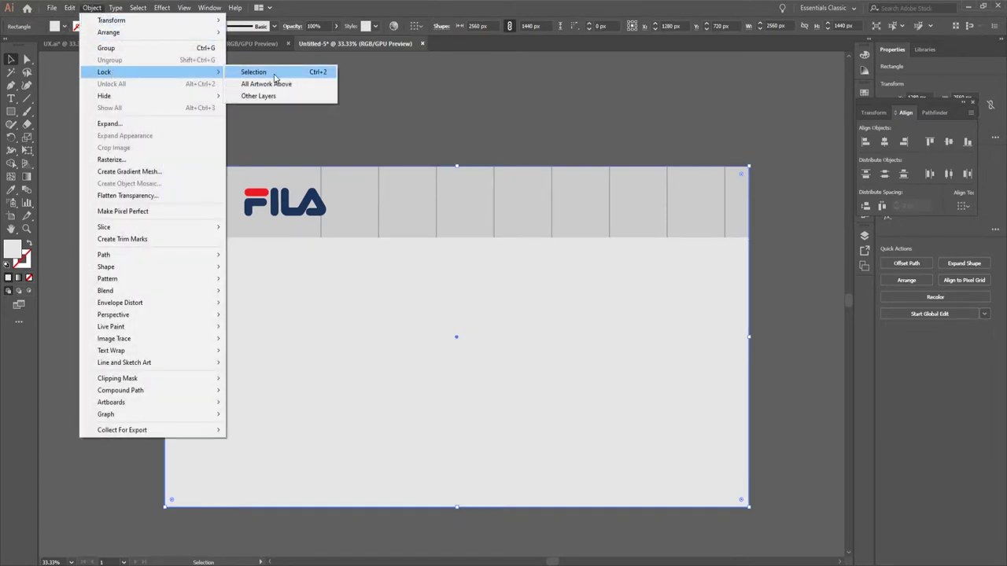
click(263, 75)
click(354, 212)
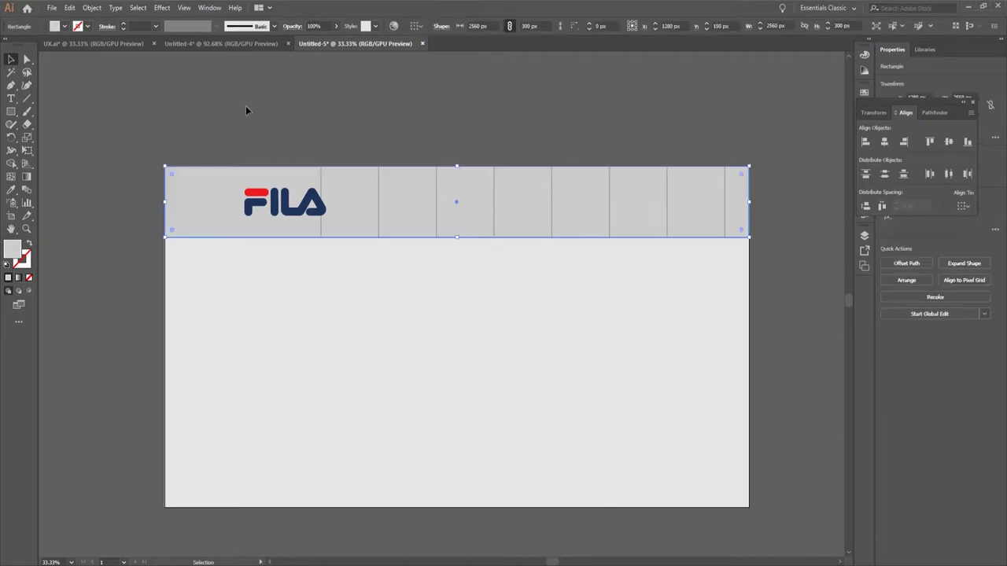
click(91, 9)
mouse_move(118, 71)
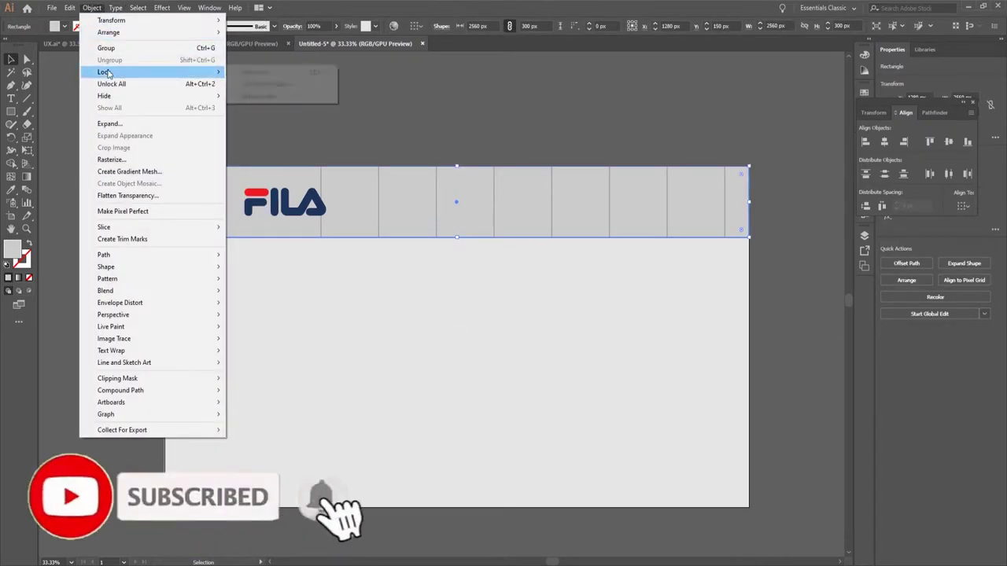
click(254, 83)
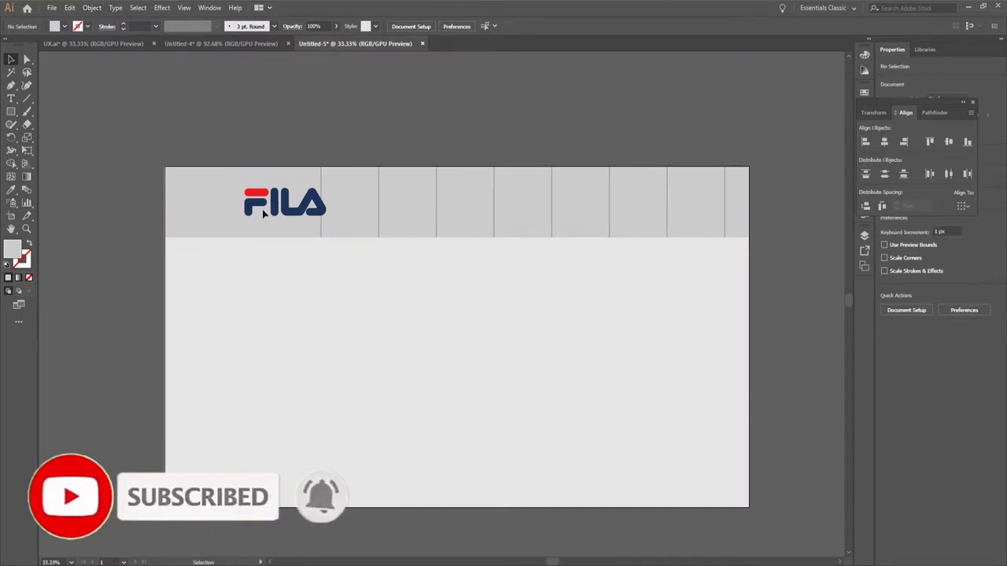
Reposition the FILA logo inside the header's first section at X about 333 px and Y about 161 px.
drag(259, 208, 222, 211)
drag(224, 208, 225, 209)
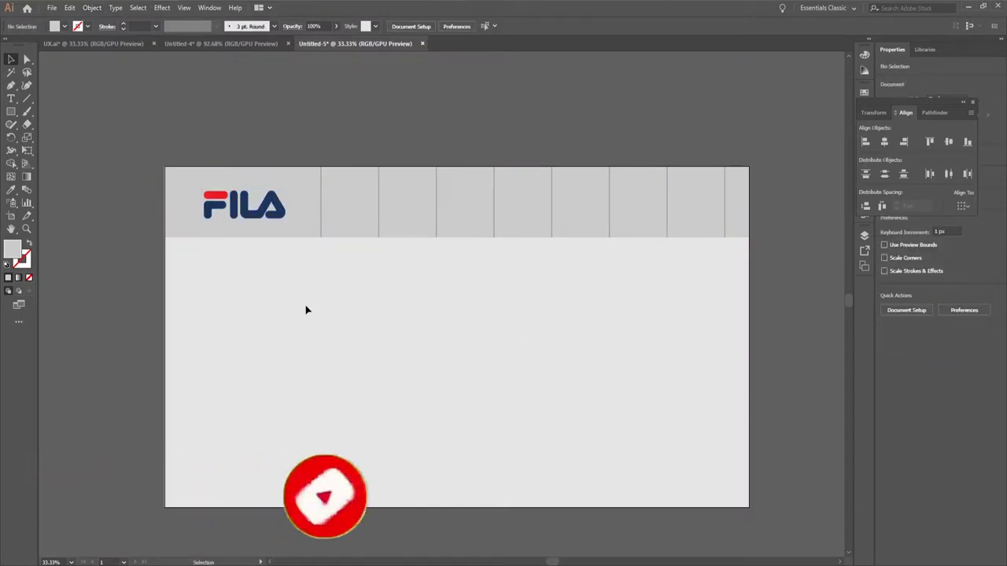
click(234, 206)
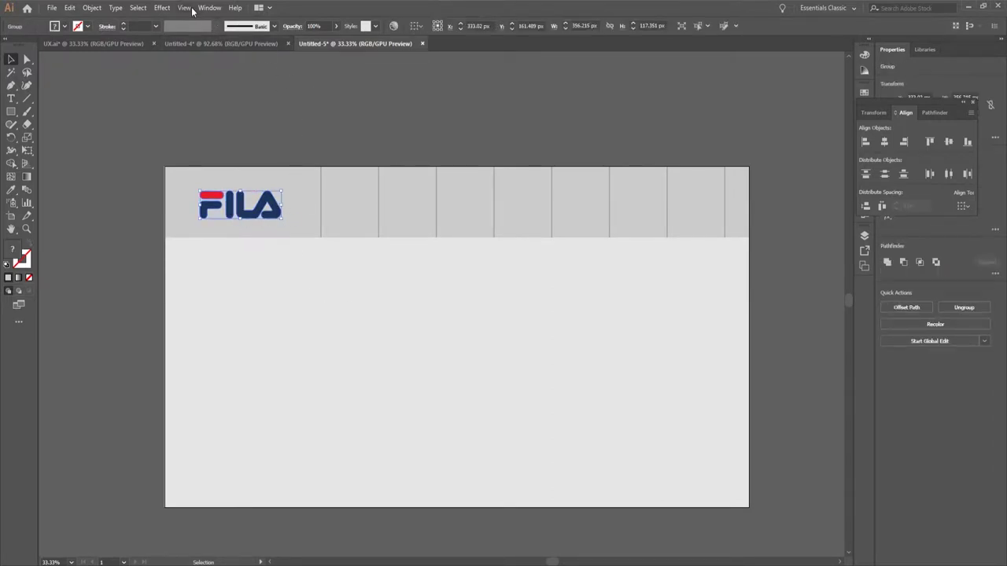
Apply a Drop Shadow to the FILA logo with Multiply mode, 75% opacity, 7 px X and Y offsets, and 8 px blur.
click(162, 8)
mouse_move(196, 131)
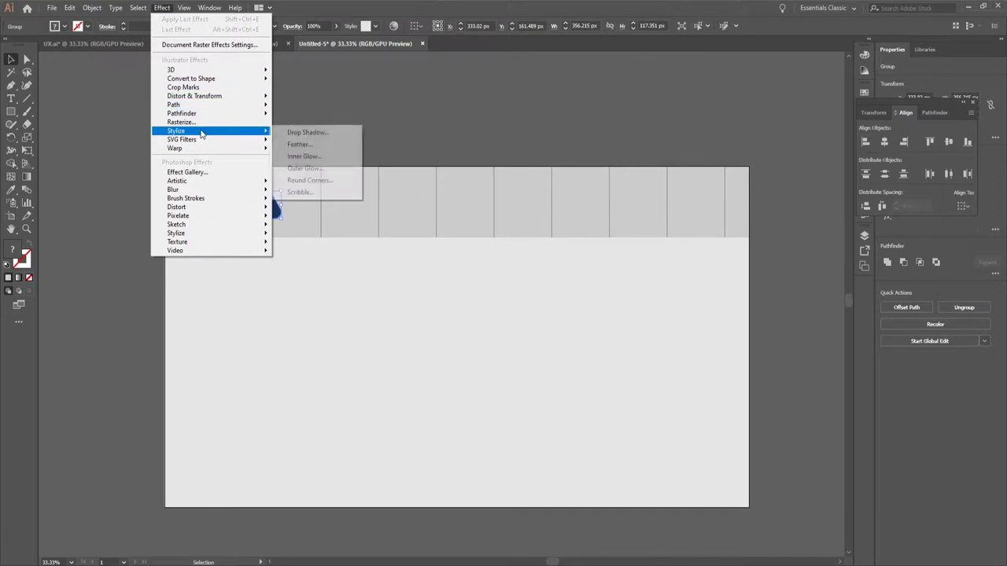
click(311, 131)
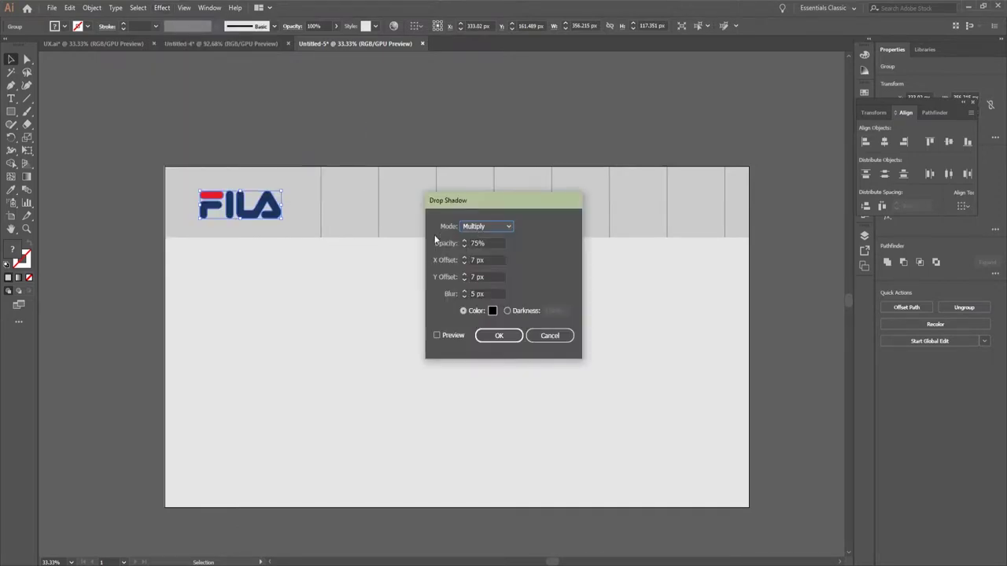
click(476, 227)
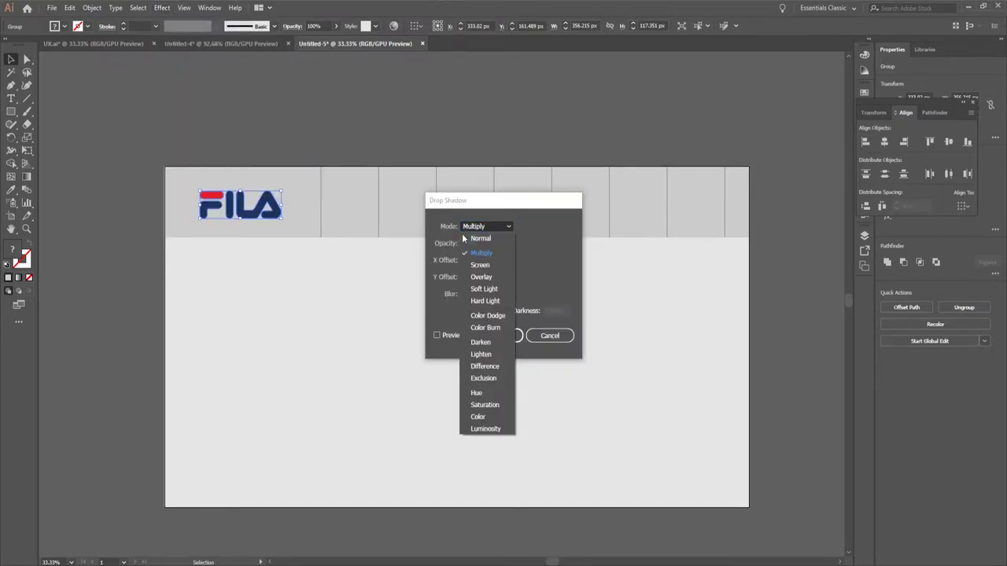
click(494, 252)
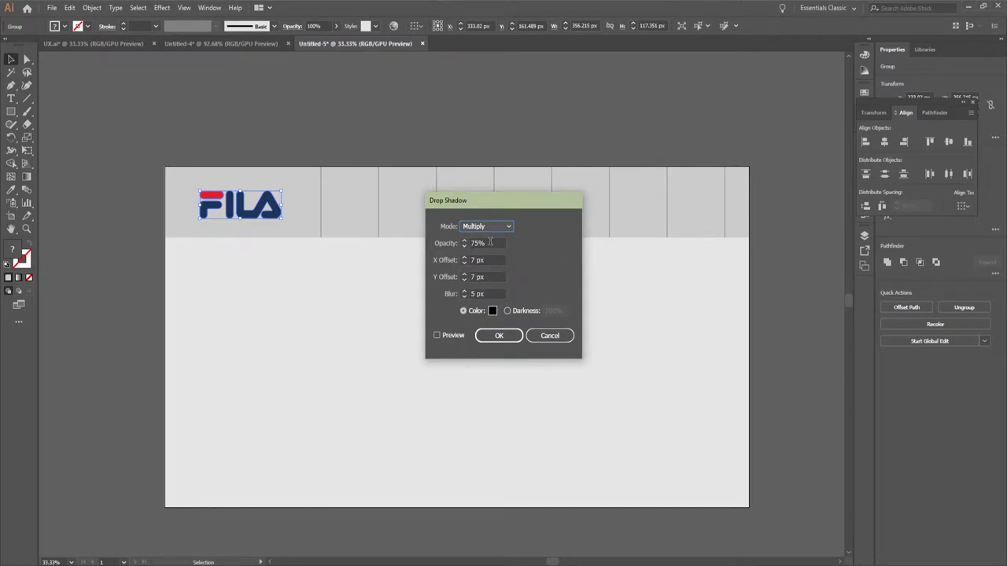
click(490, 242)
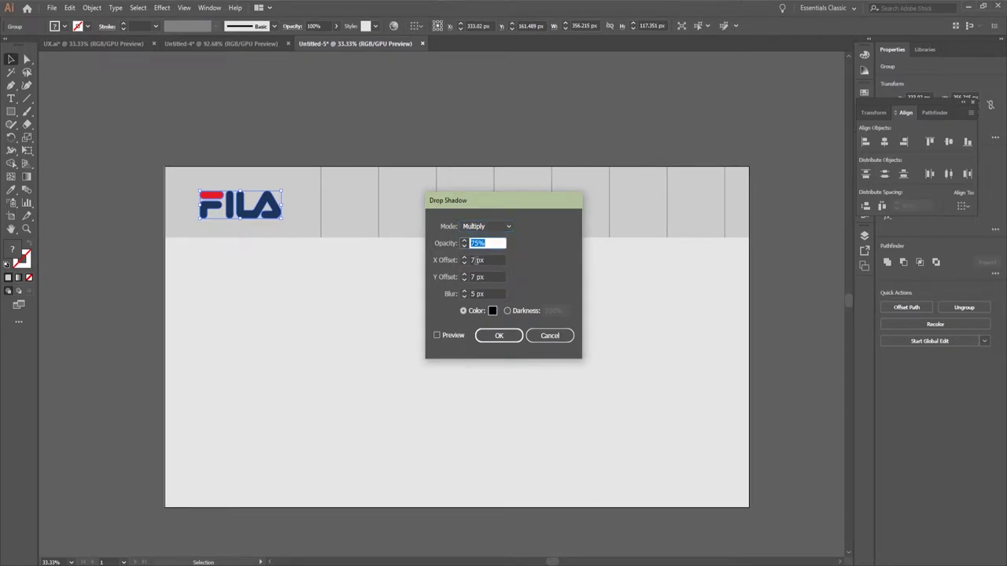
click(477, 260)
click(468, 277)
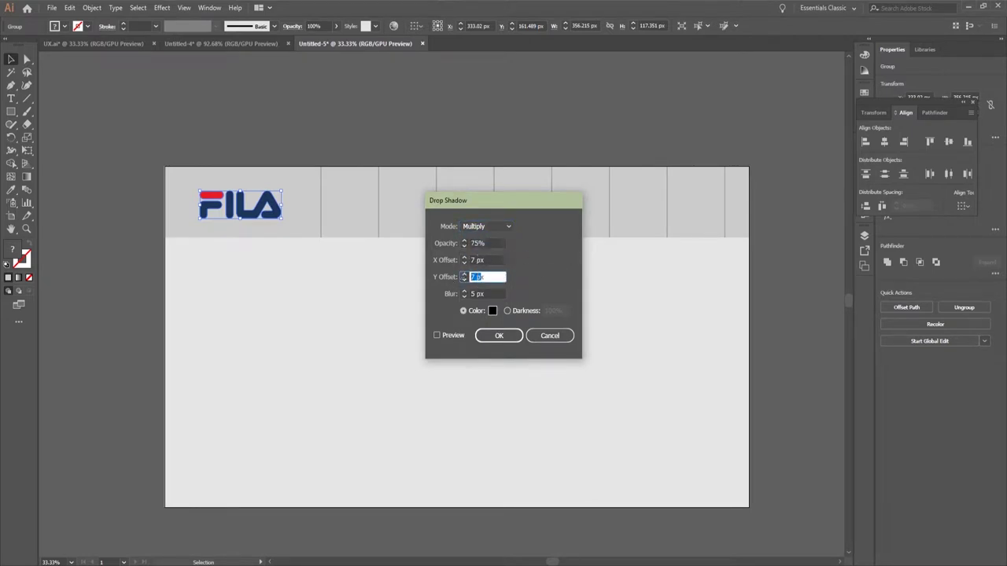
click(458, 292)
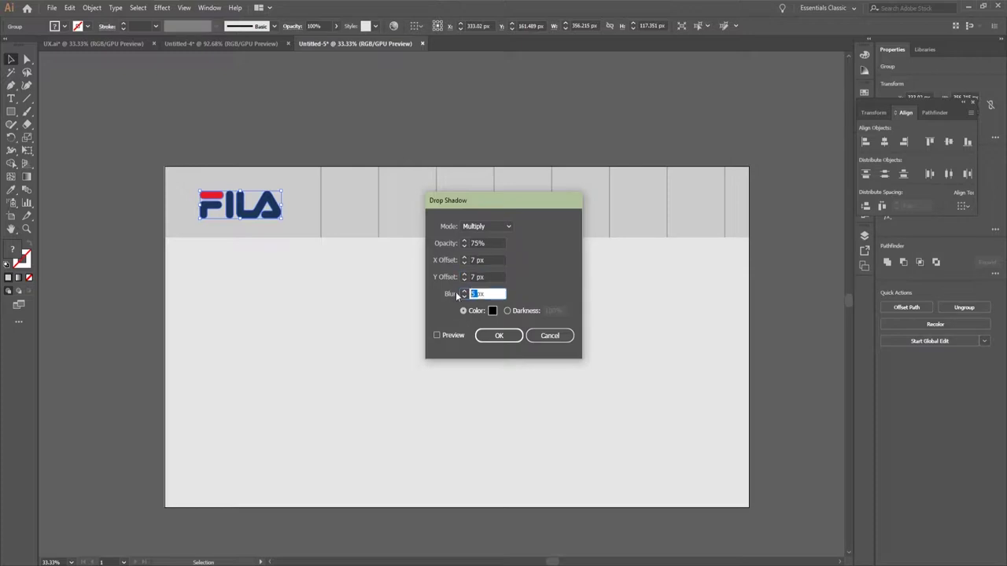
text(8px)
click(437, 335)
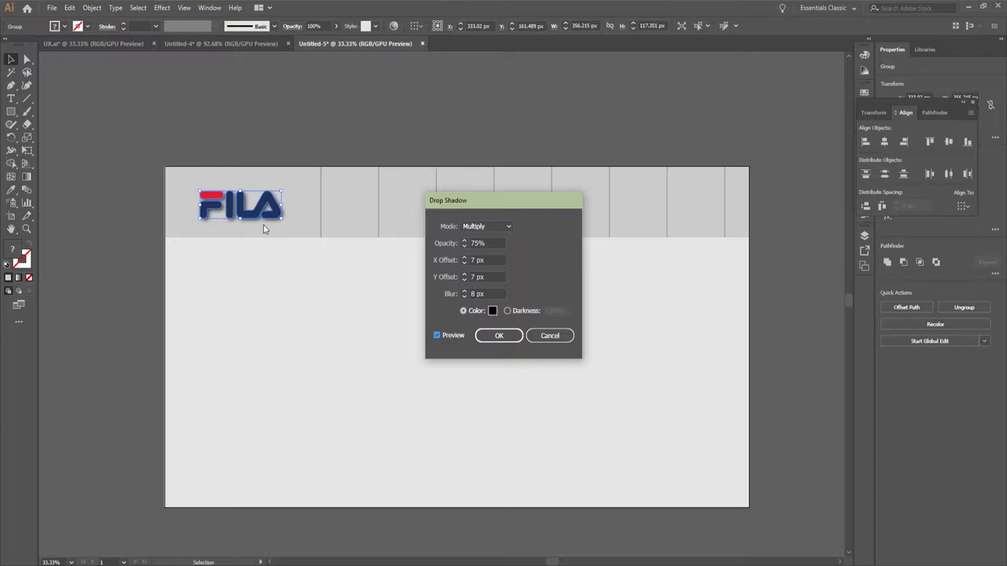
click(512, 339)
Check the UX.ai reference layout, return to Untitled-5, and place a placeholder text in Nexa Light above the artboard.
click(125, 44)
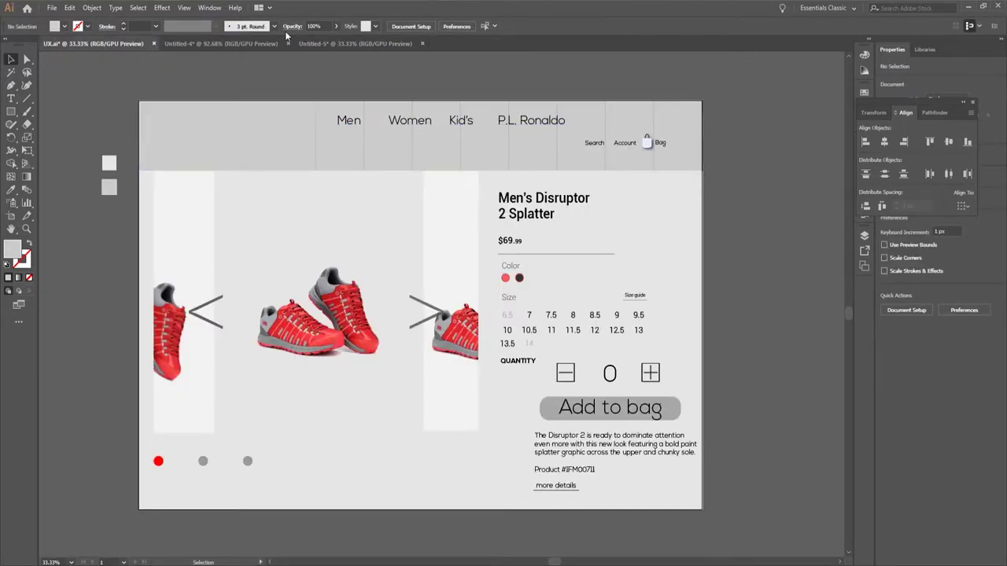
click(233, 44)
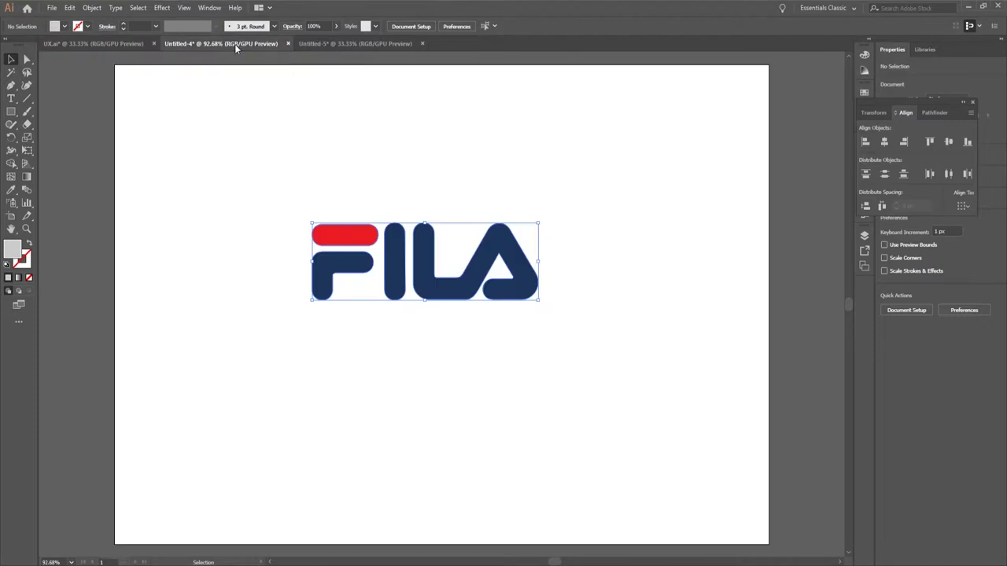
click(341, 41)
click(11, 99)
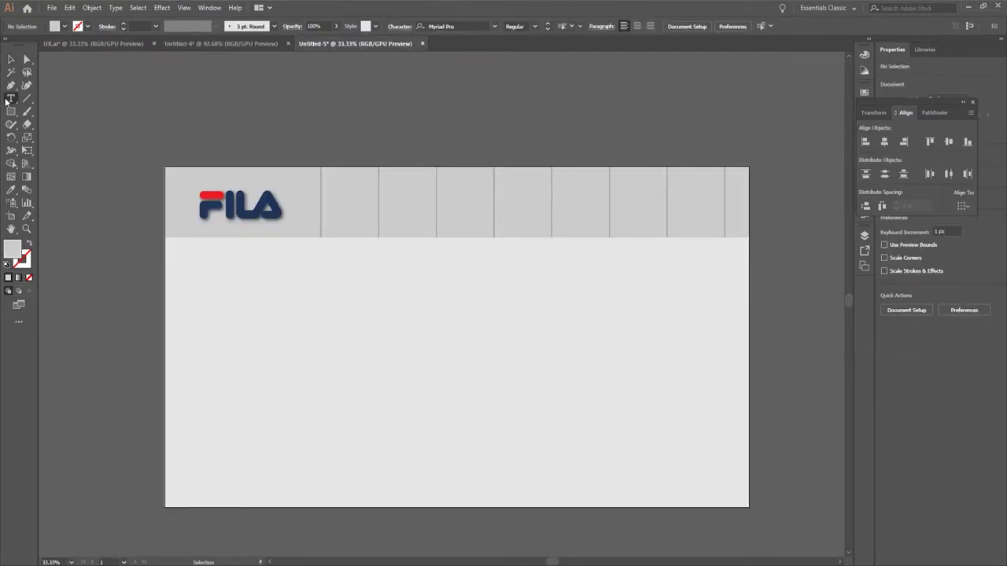
click(249, 113)
click(378, 25)
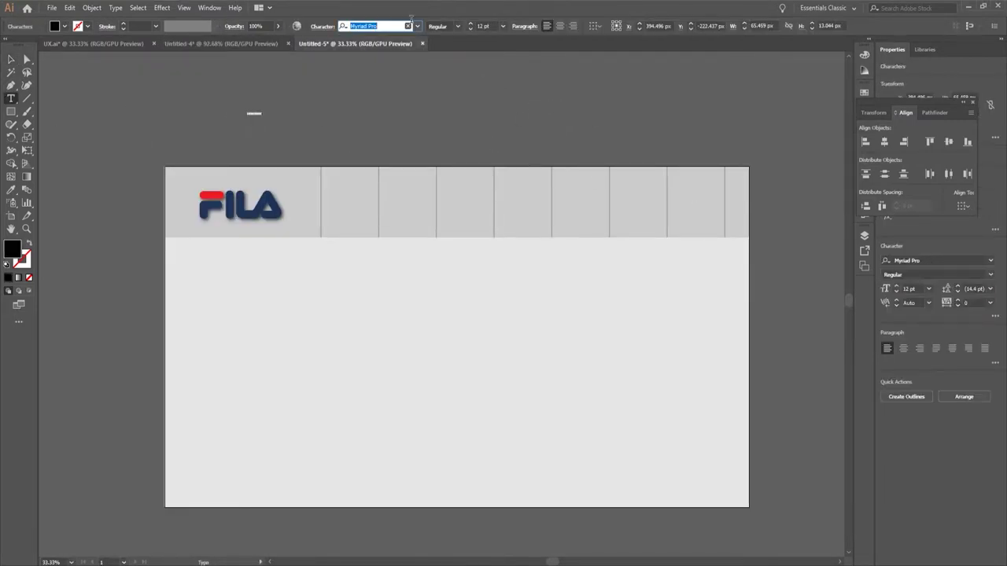
text(Nexa)
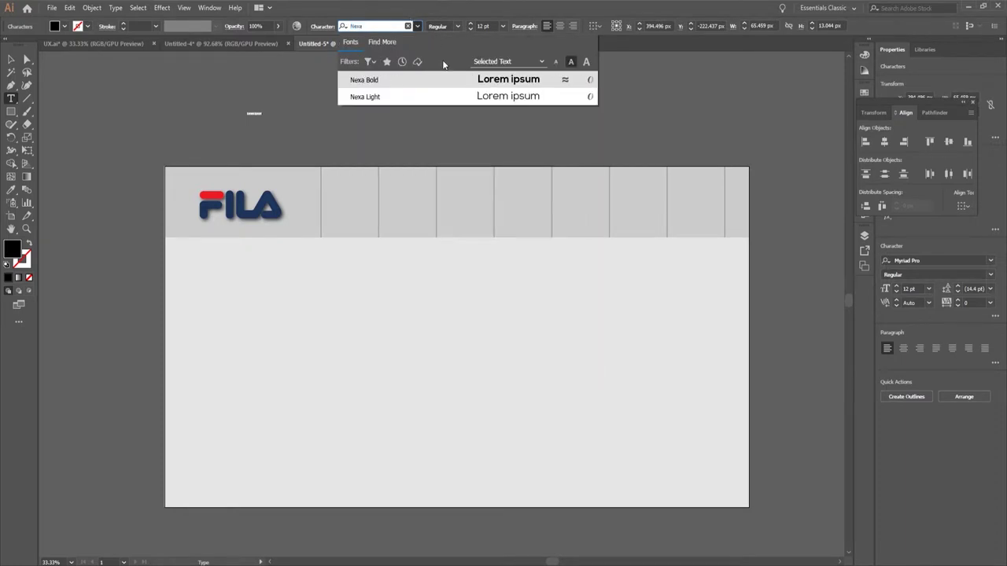
click(456, 97)
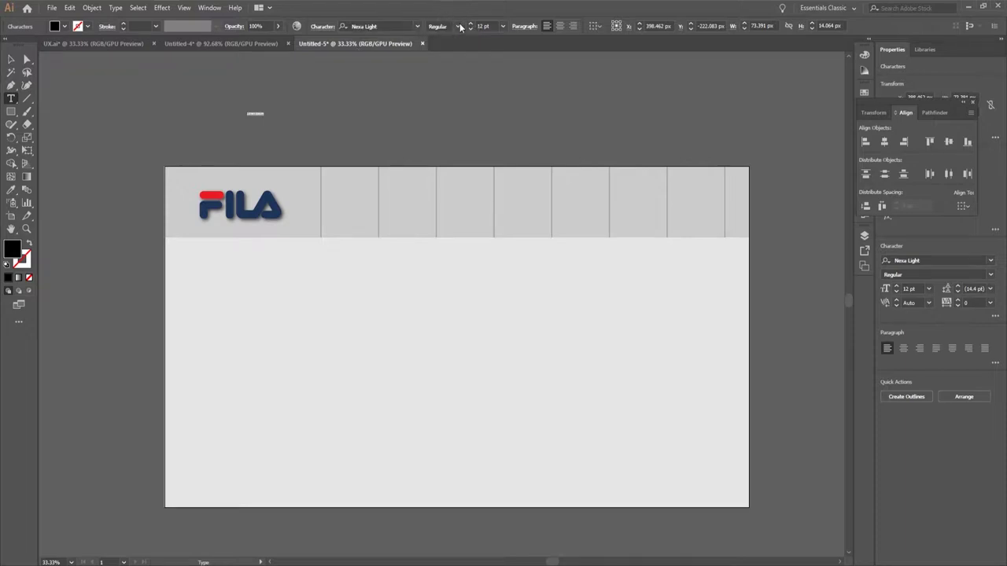
Set the placeholder text to Regular style and a size of 50 pt.
click(456, 26)
click(447, 39)
click(482, 26)
text(30)
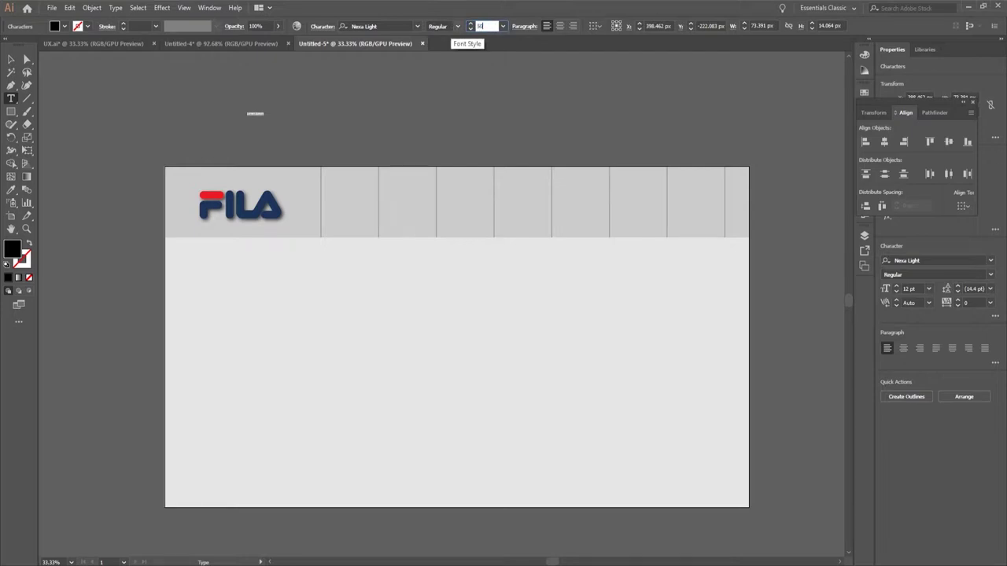
key(Return)
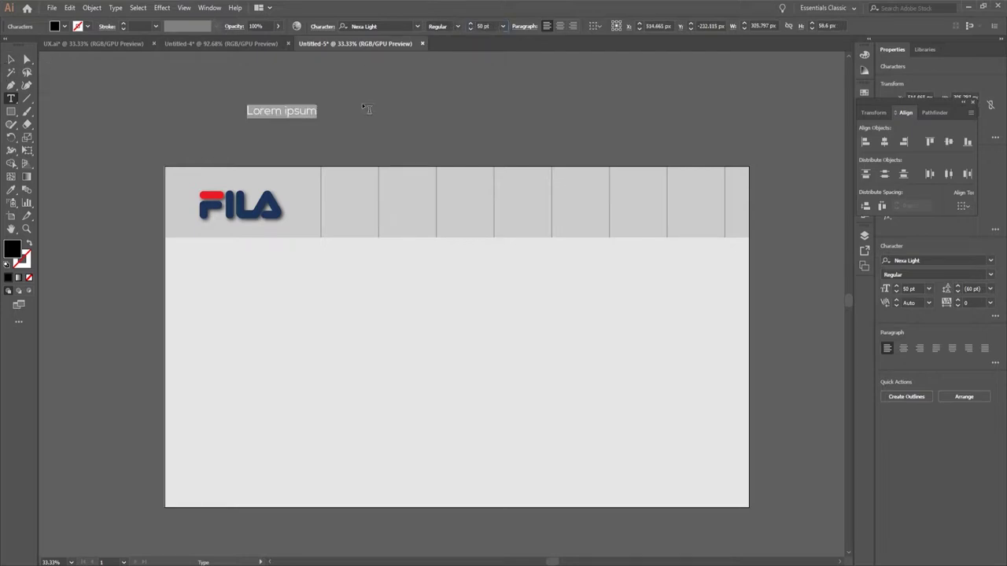
Replace the placeholder text with "Men" and duplicate it into four labels above the artboard.
drag(363, 103, 511, 115)
click(306, 111)
text(Men)
key(Escape)
click(475, 140)
click(340, 113)
shift+click(379, 113)
click(441, 92)
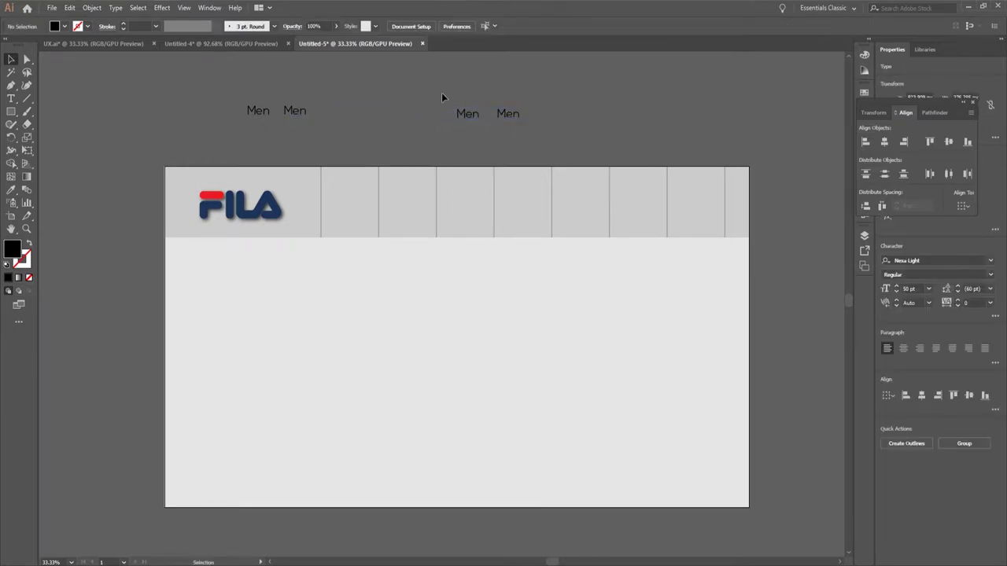
Change the second label to "Women" and the third label to "Kid's".
double_click(293, 110)
double_click(295, 110)
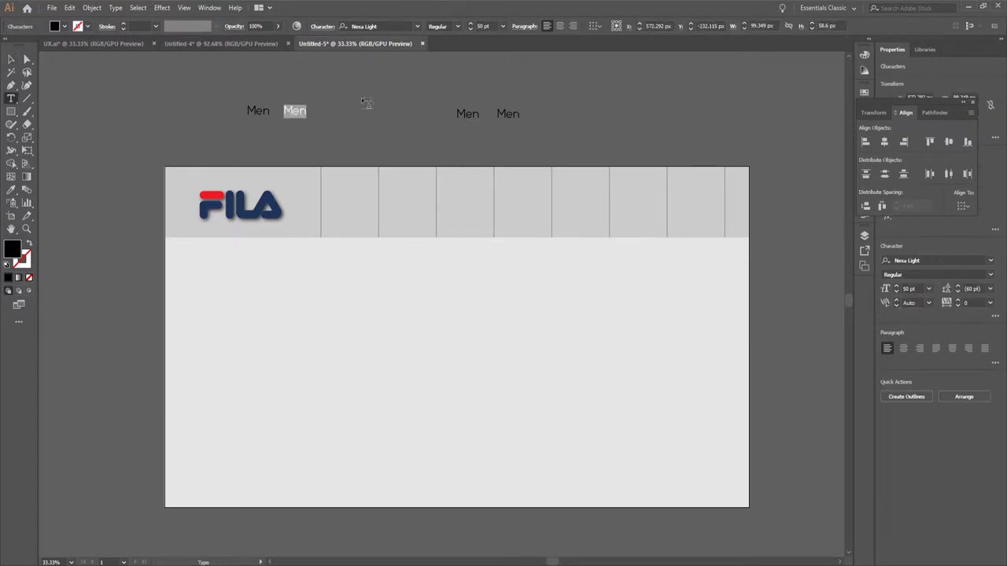
text(Women)
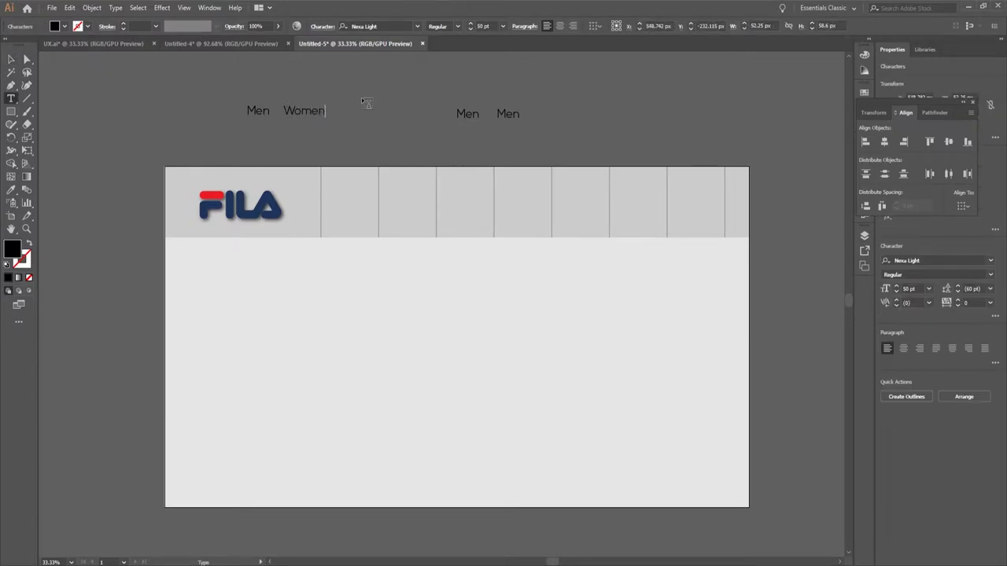
click(476, 112)
double_click(476, 114)
text(Kid's)
Change the fourth label to "P.L.Ronaldo" and move it together with Kid's into line beside Women.
double_click(509, 115)
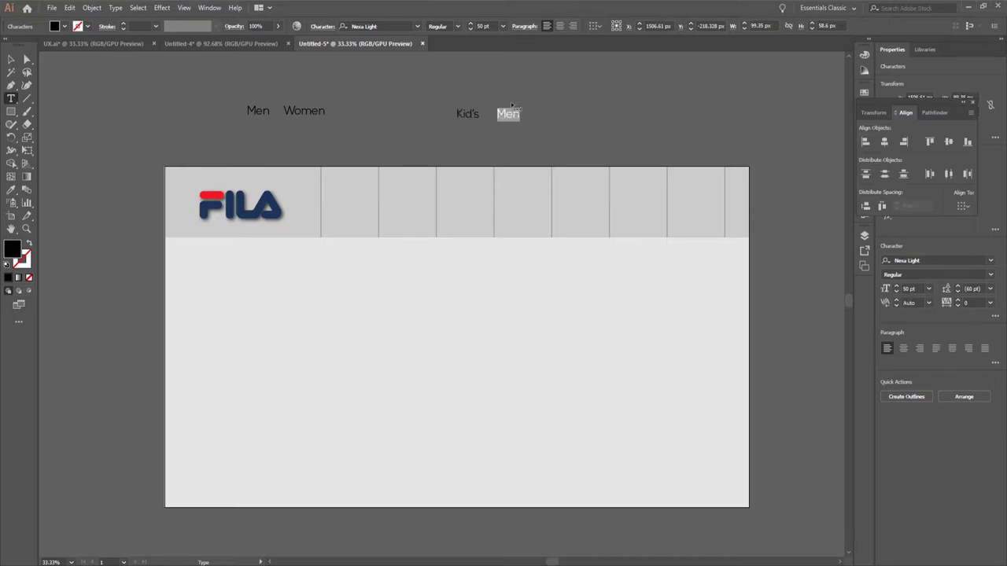
text(P.L.Ronaldo)
key(Escape)
click(279, 117)
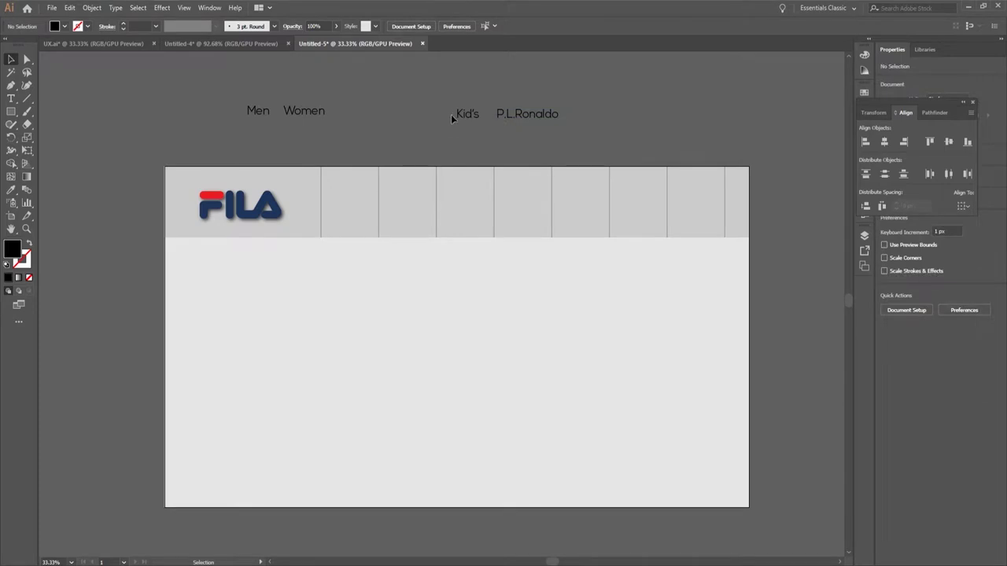
drag(459, 114, 349, 110)
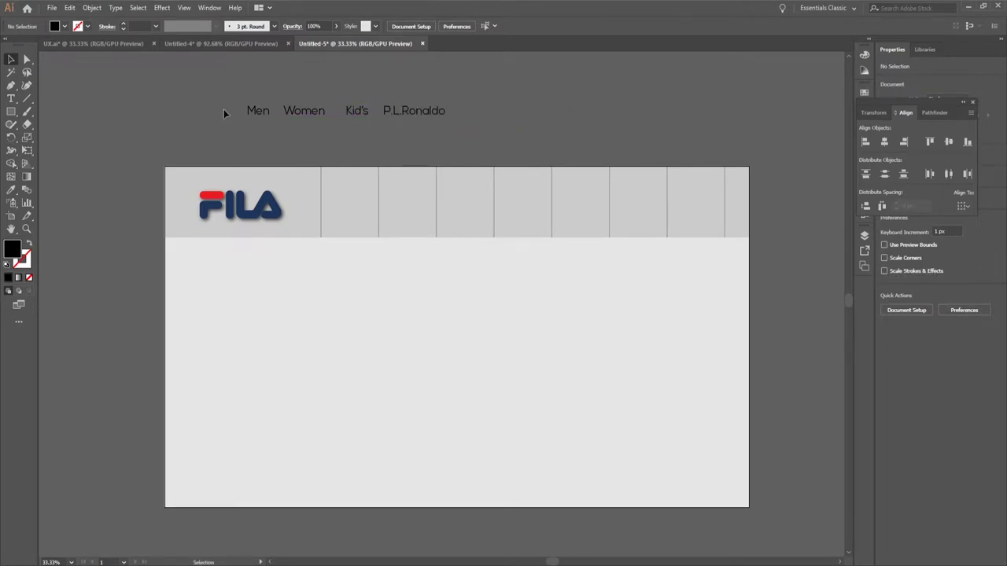
Distribute the four navigation labels by their horizontal centers, and even out the horizontal spacing between them.
drag(223, 109, 344, 133)
click(210, 8)
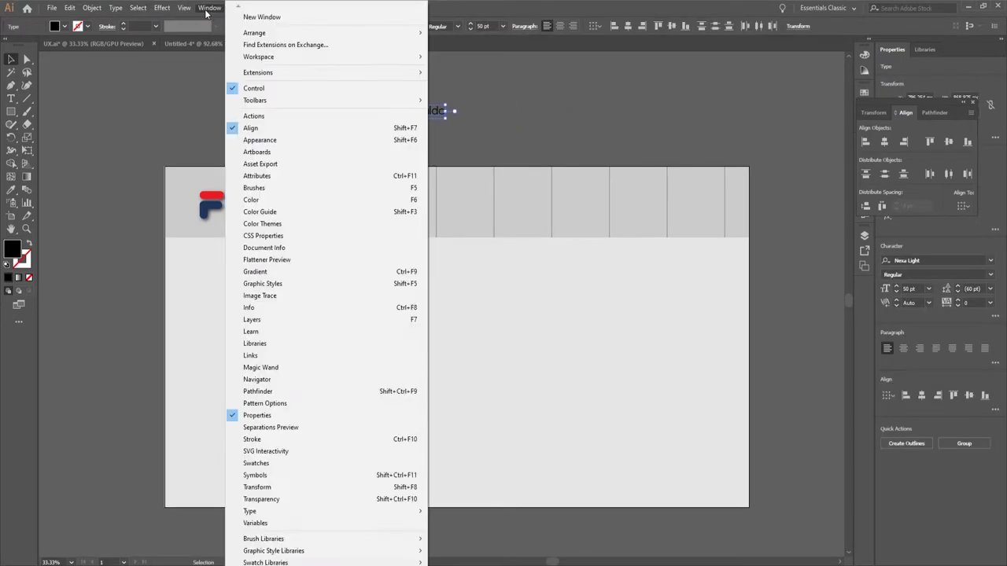
click(265, 127)
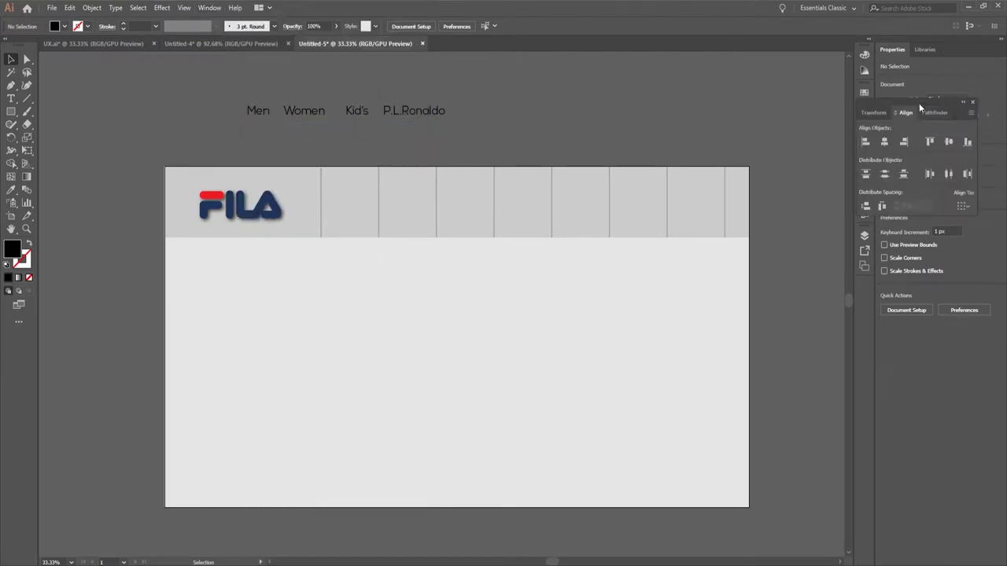
drag(919, 103, 661, 58)
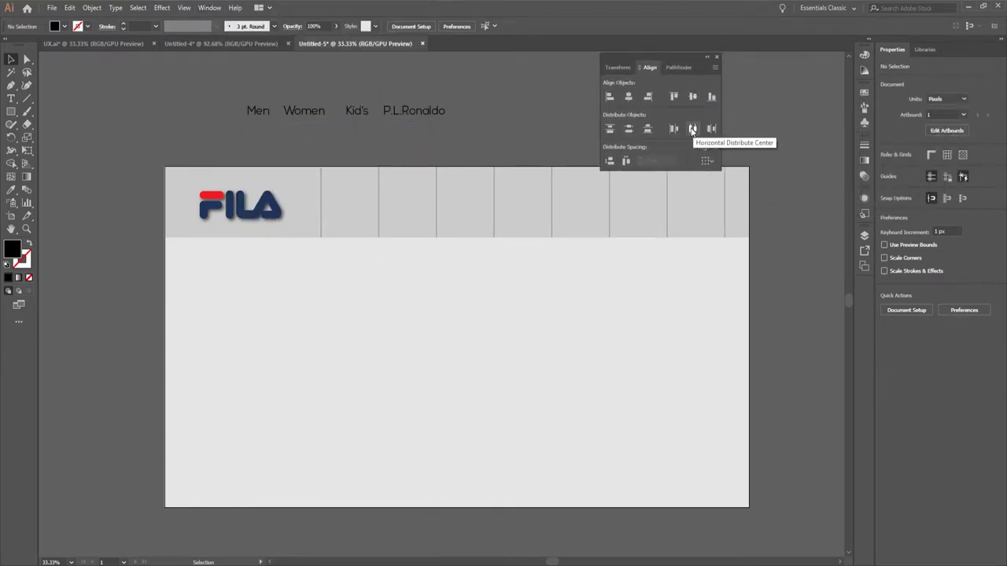
click(692, 129)
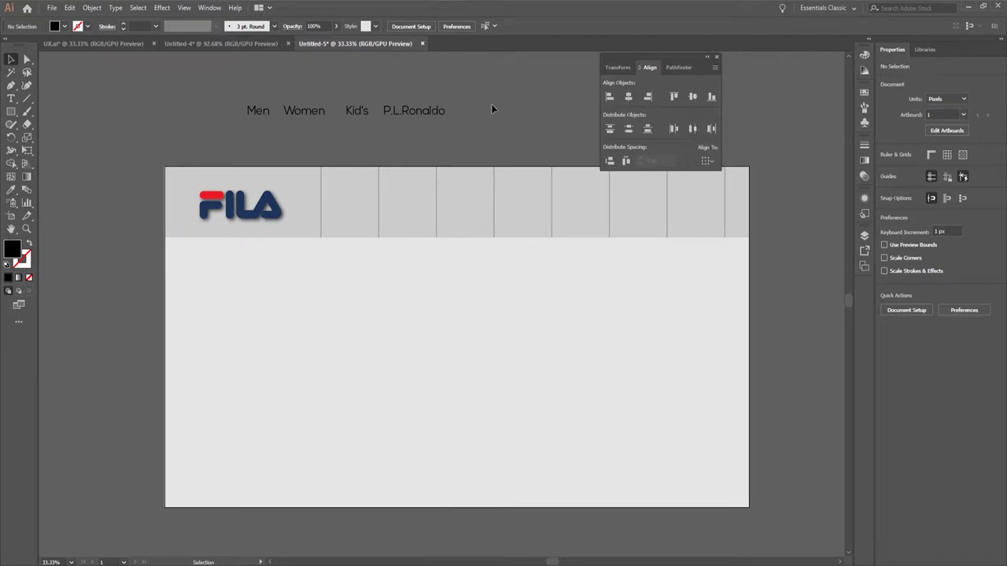
drag(242, 139, 456, 102)
click(692, 129)
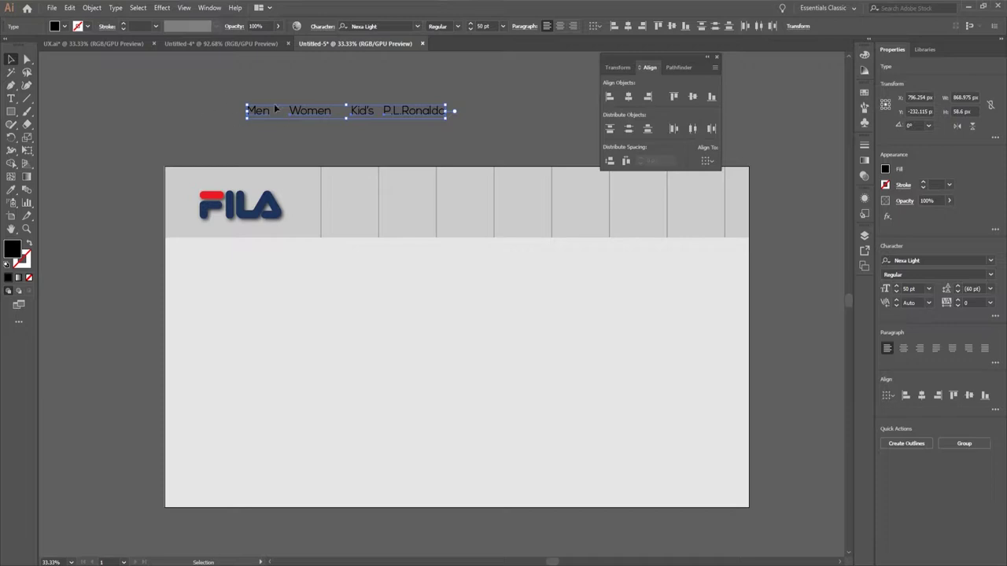
click(626, 161)
click(508, 103)
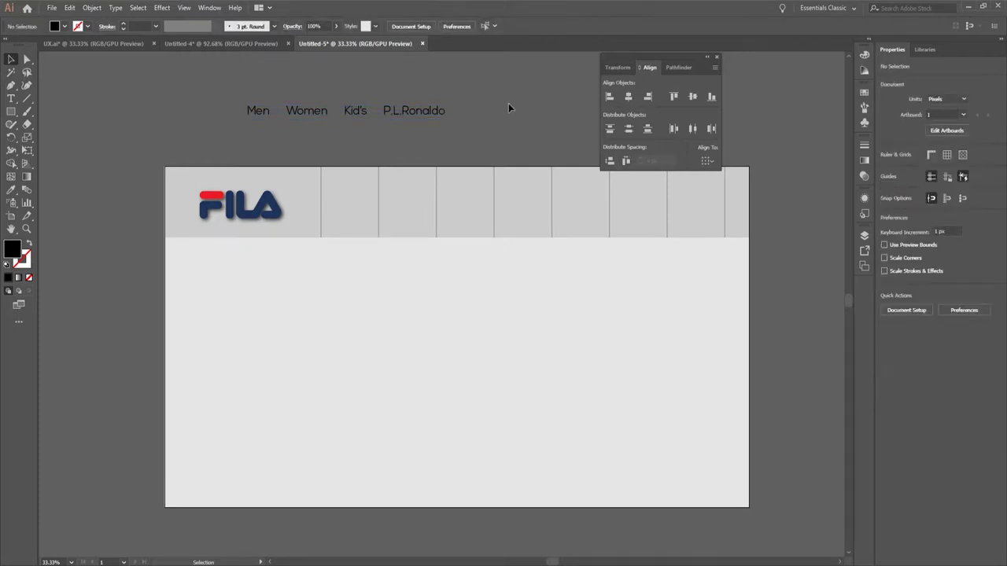
Scale the four navigation labels up together to about 1061 px wide.
drag(241, 112, 522, 108)
click(516, 107)
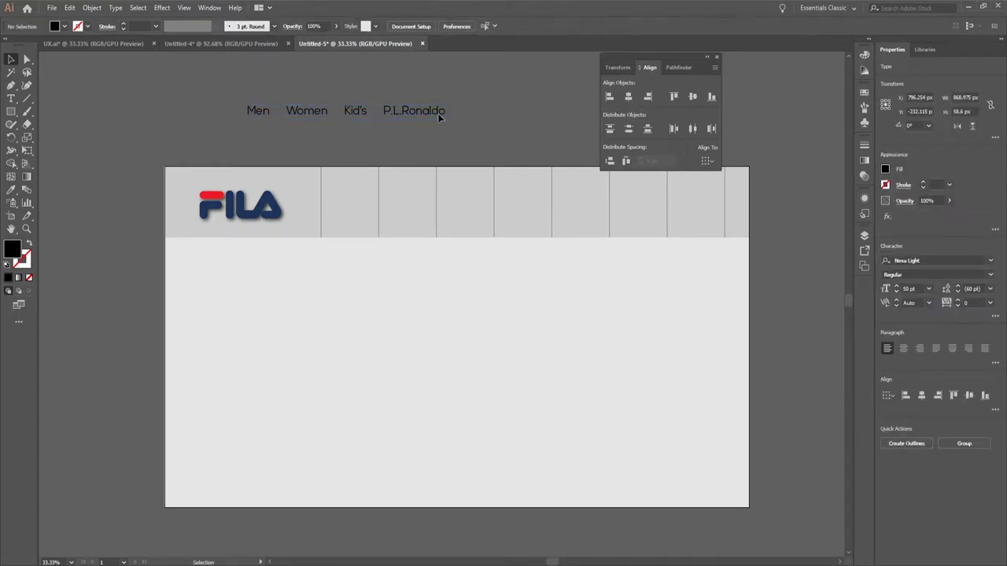
drag(221, 83, 468, 130)
drag(524, 97, 202, 130)
Group the four navigation labels and move the group into the header at about X 1356 px and Y 89 px.
click(92, 7)
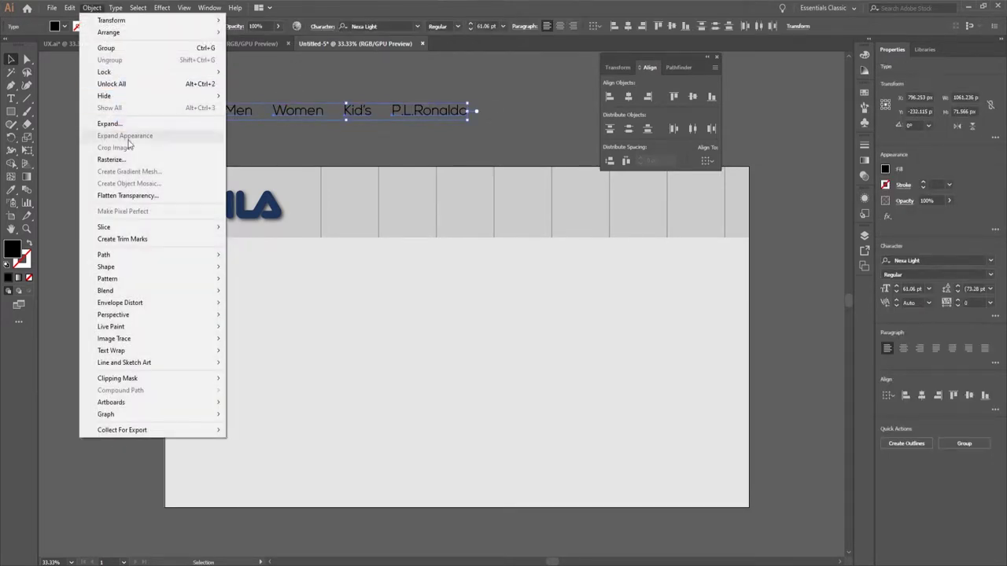
click(130, 49)
click(276, 95)
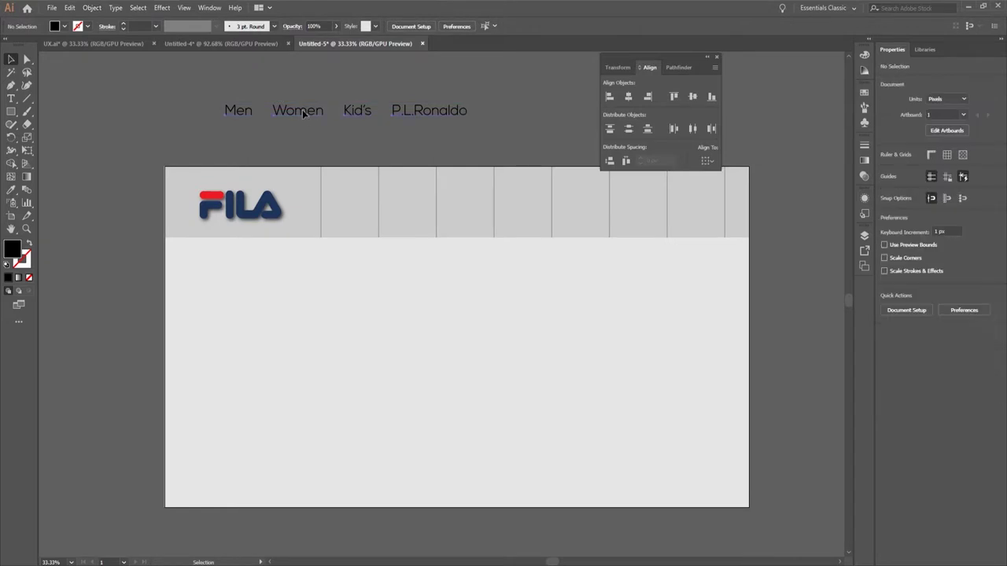
drag(301, 112, 429, 193)
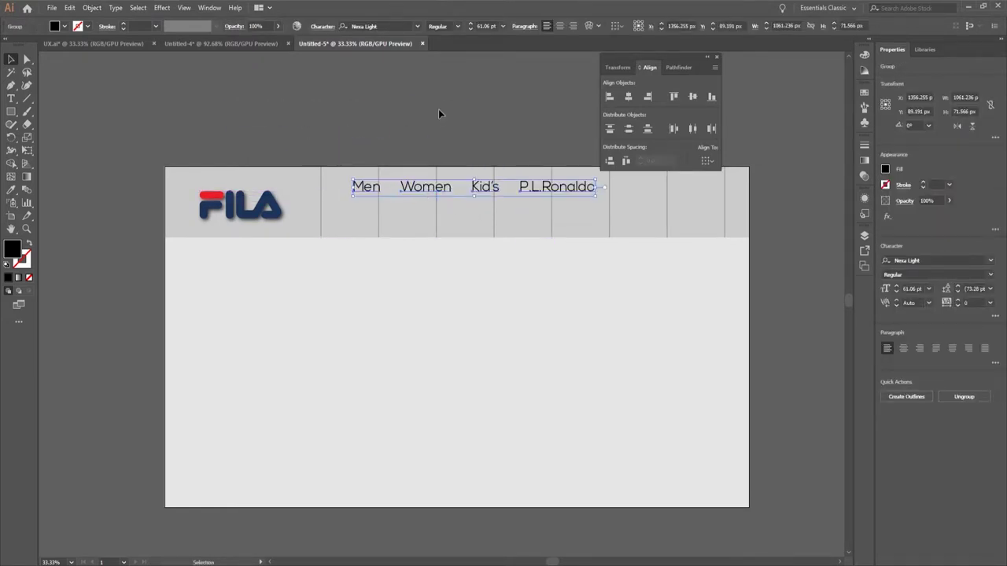
click(438, 108)
Check the secondary header links in UX.ai, and add a 30 pt Nexa Light "Search" label above the Untitled-5 artboard.
scroll(687, 272, up, 2)
click(103, 44)
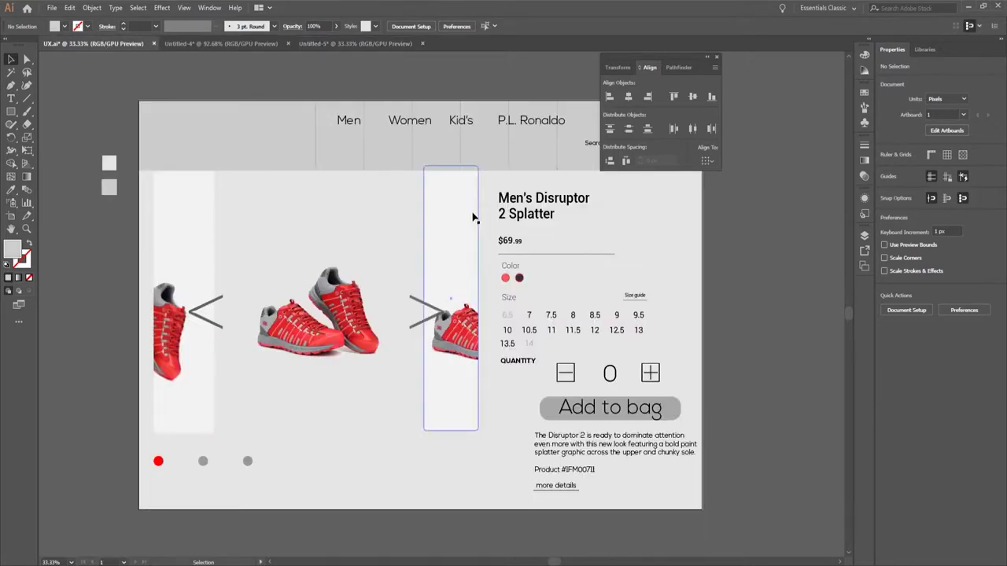
drag(669, 72, 802, 84)
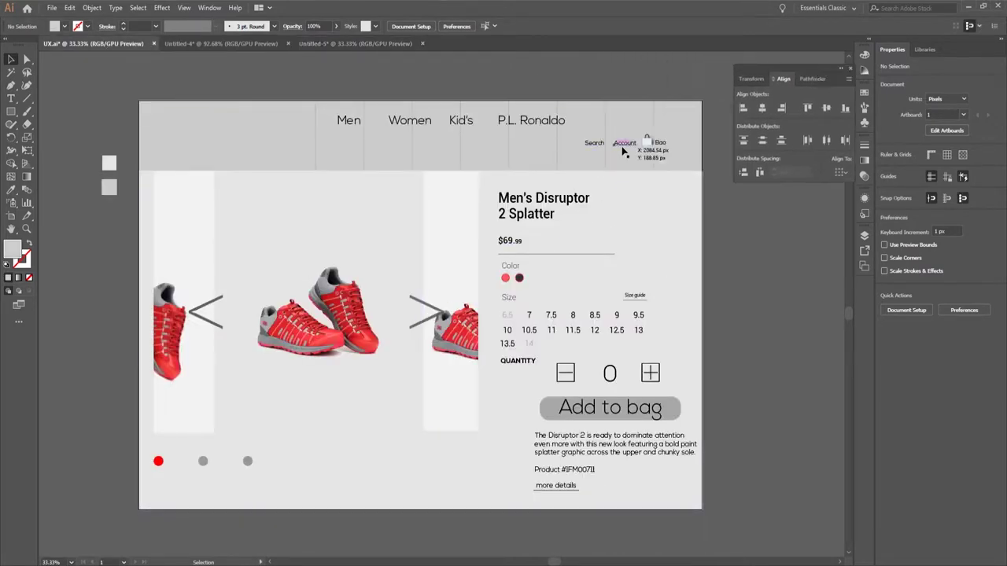
click(352, 43)
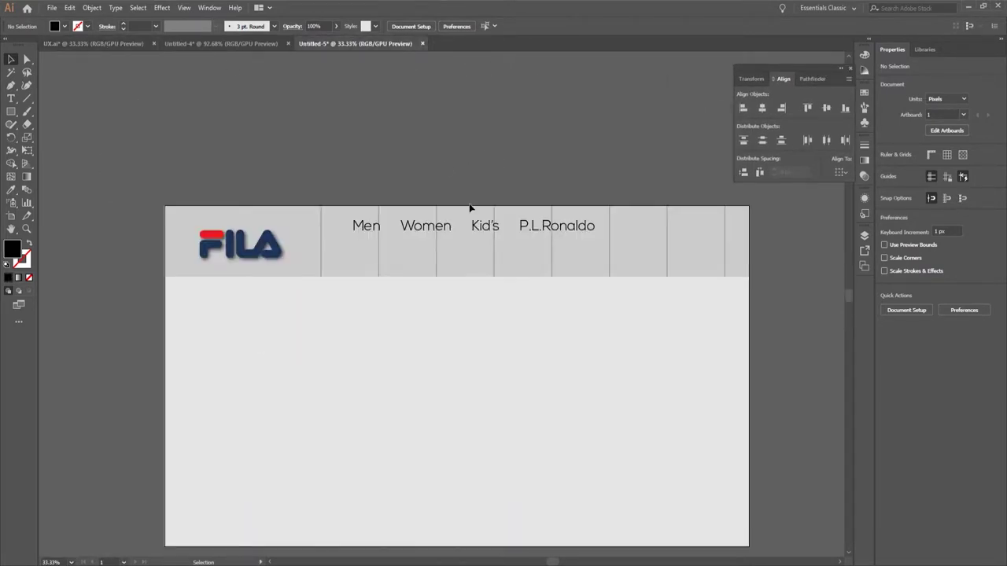
scroll(470, 208, down, 1)
key(t)
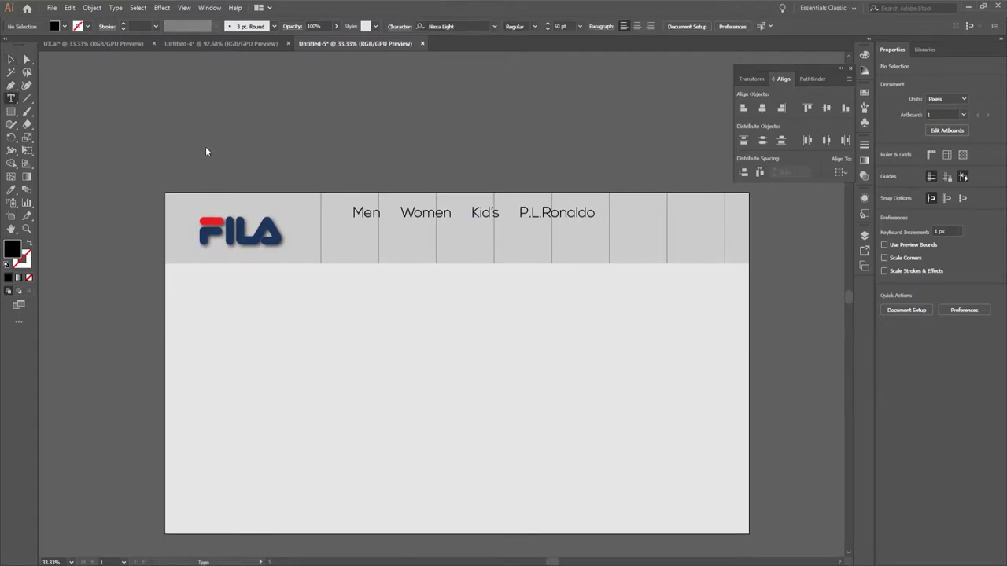
click(560, 26)
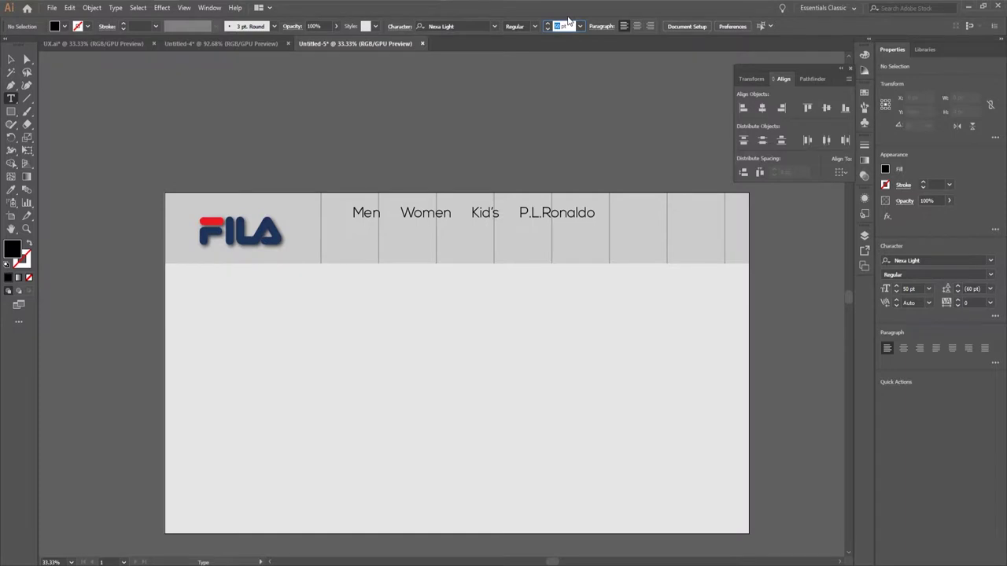
text(30)
click(125, 121)
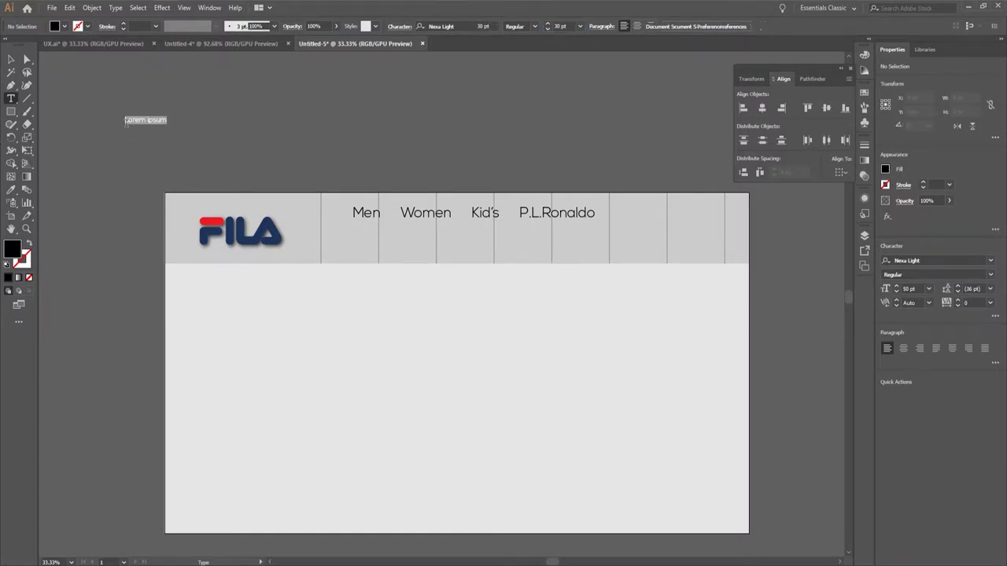
text(Search)
key(Escape)
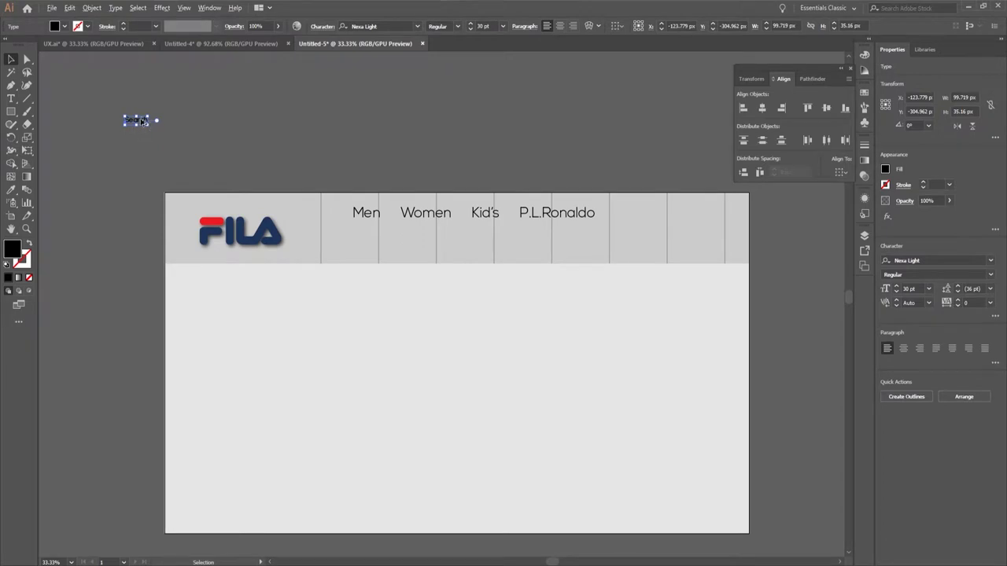
Duplicate the Search label twice in a row and change the copies to "Account" and "Bag".
drag(140, 123, 172, 123)
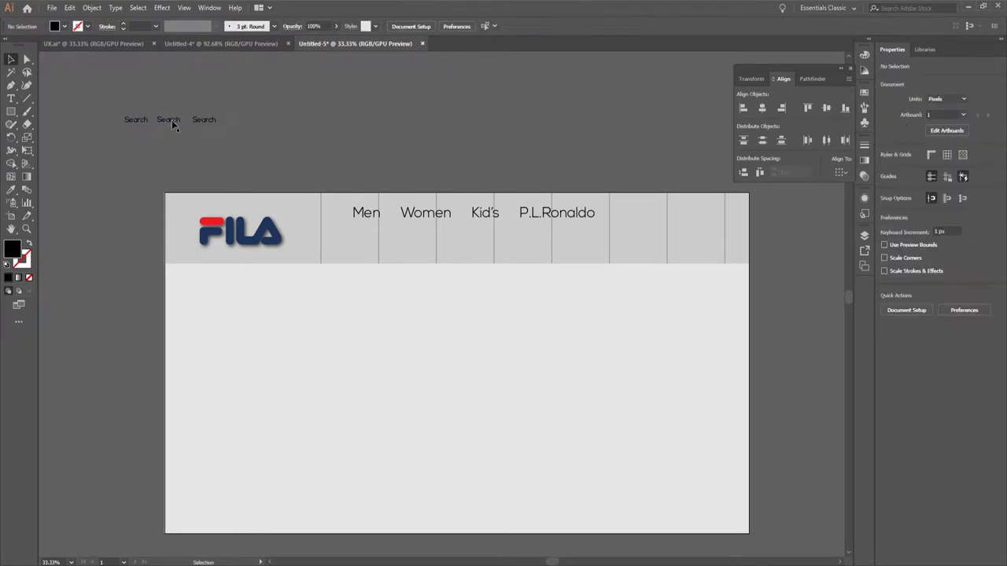
double_click(173, 122)
text(Account)
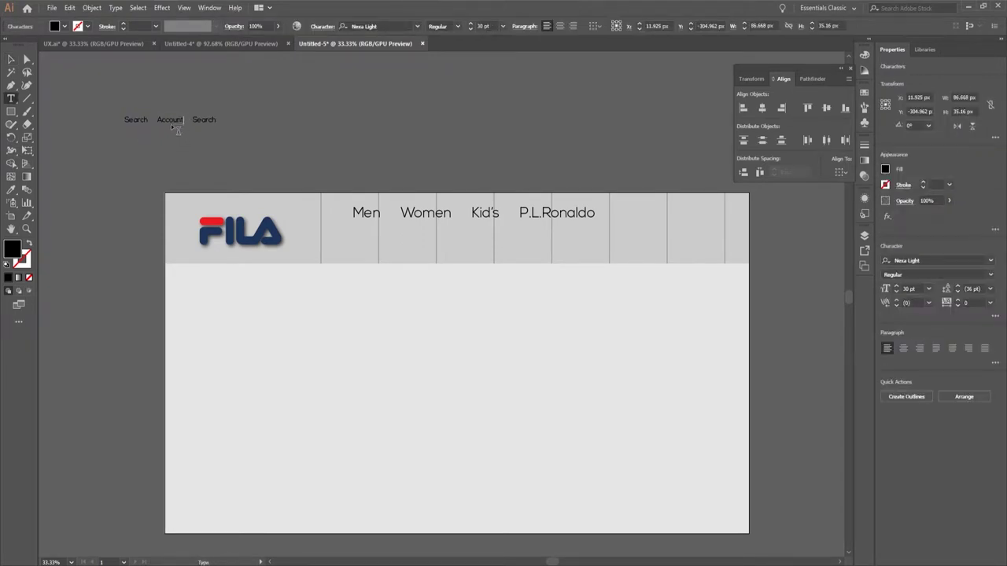
click(211, 120)
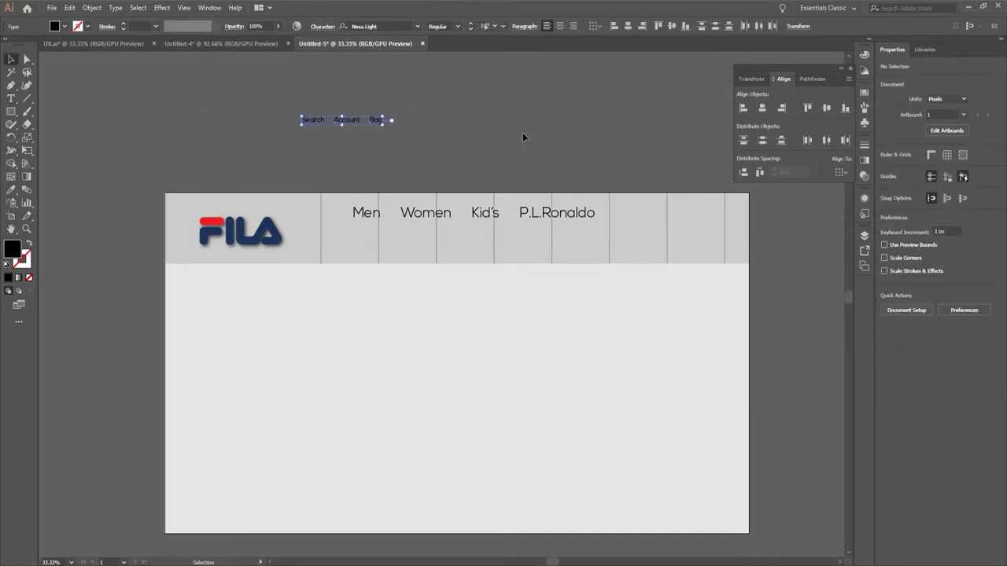
Distribute the Search, Account and Bag labels by their horizontal centers.
click(827, 140)
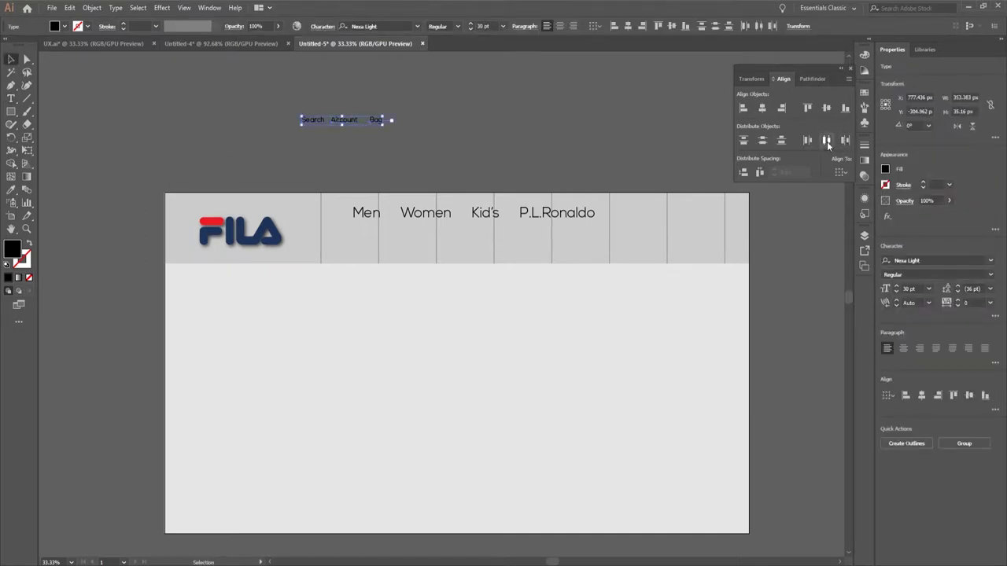
Even out the horizontal spacing between the Search, Account and Bag labels.
click(760, 172)
click(324, 91)
Group the Search, Account and Bag labels and move the group into the header, below and to the right of P.L.Ronaldo.
drag(428, 146, 292, 109)
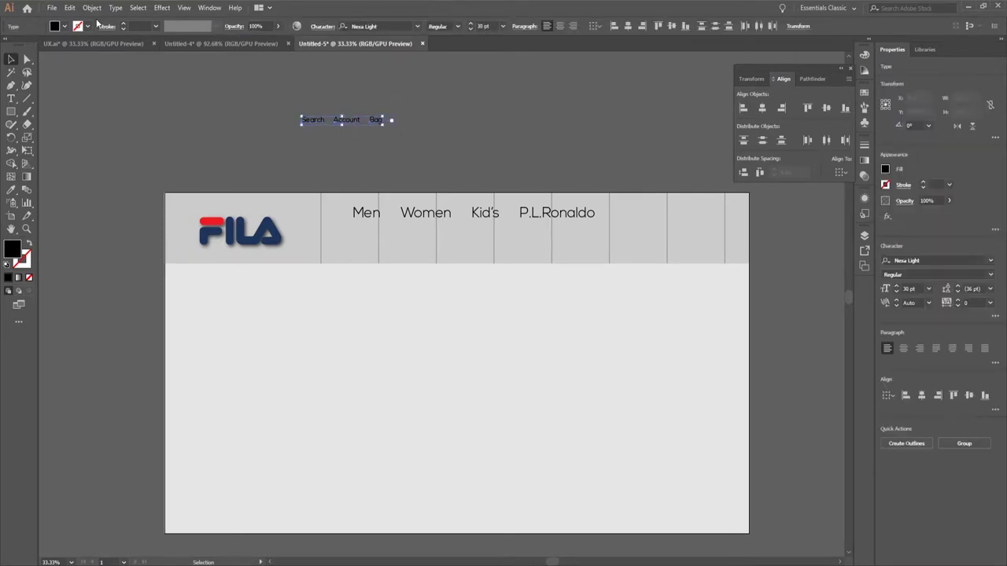
click(91, 7)
click(106, 48)
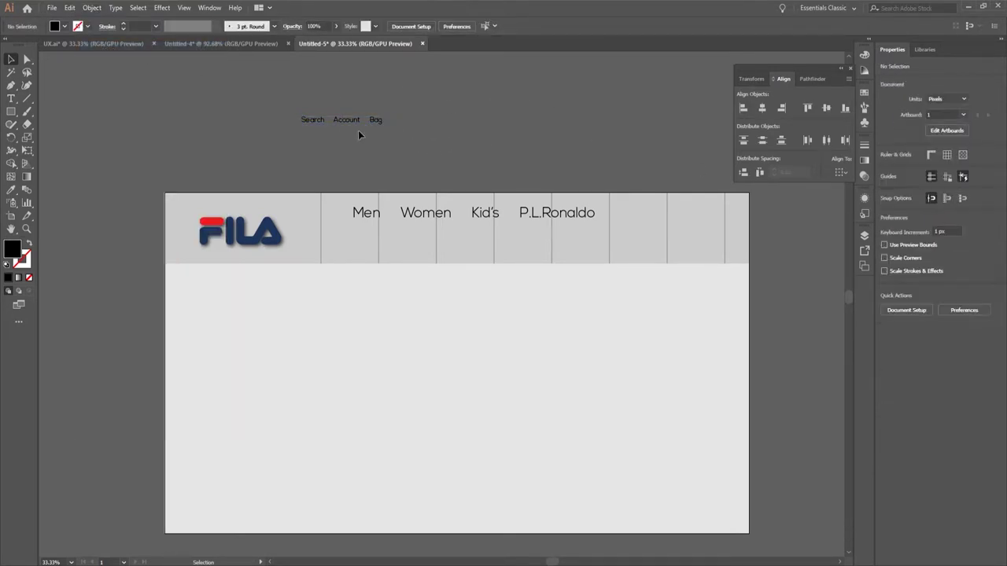
drag(346, 121, 635, 234)
click(729, 237)
Ungroup the secondary header labels and shift Bag to the right, leaving room for an icon after Account.
click(667, 235)
right_click(667, 234)
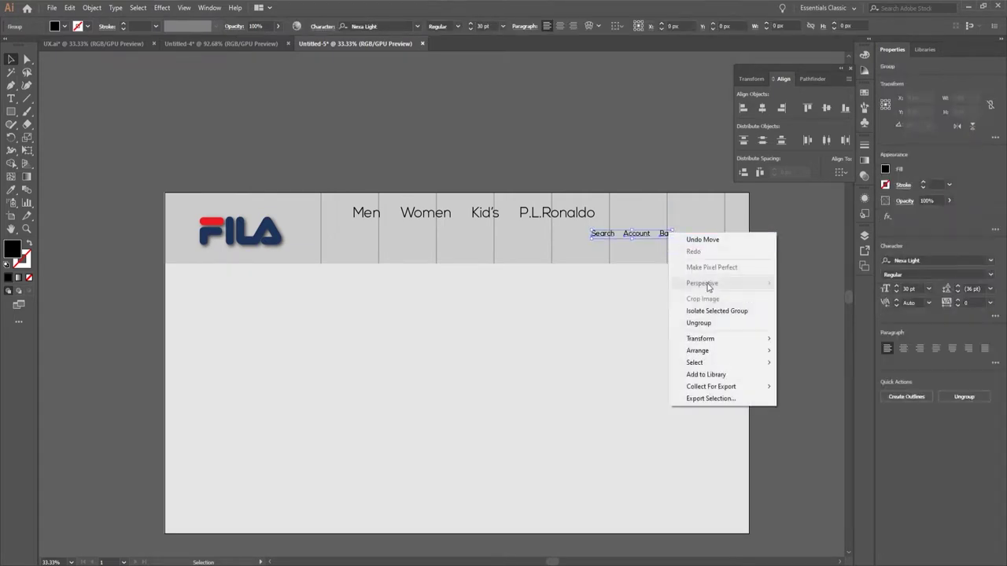
click(705, 322)
click(668, 236)
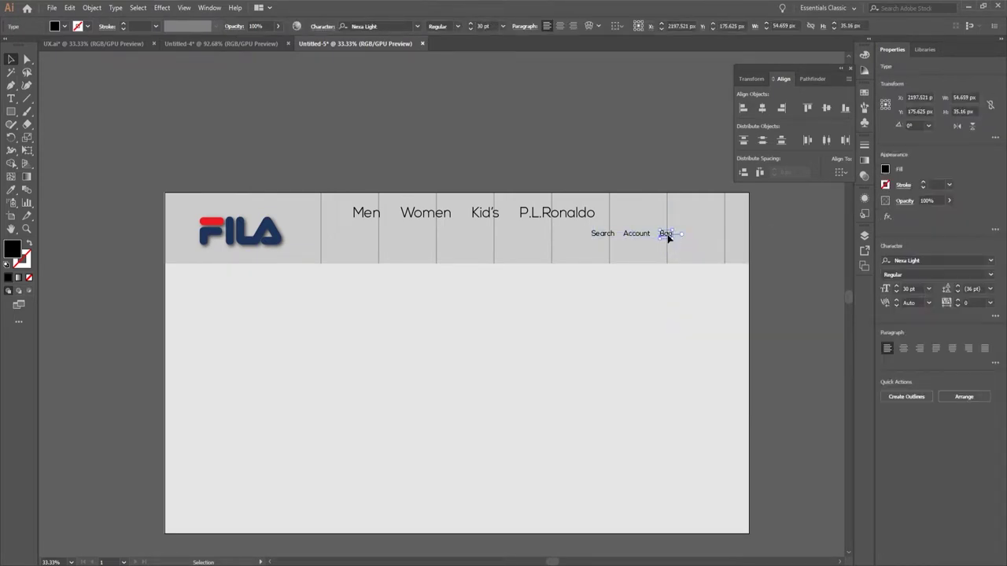
drag(668, 237, 677, 237)
click(86, 76)
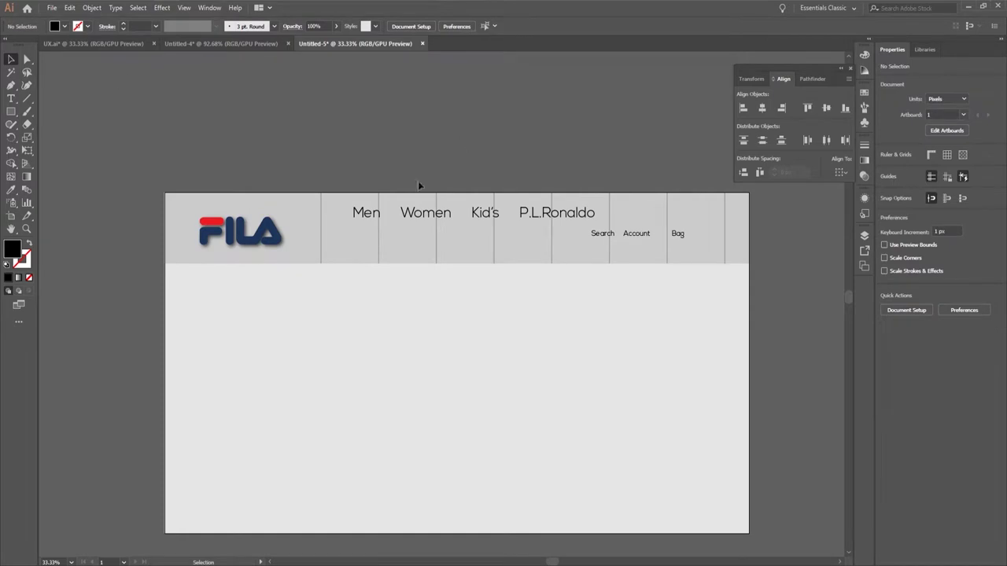
Examine the bag icon beside the Bag label in UX.ai, and return to the Untitled-5 document.
click(90, 43)
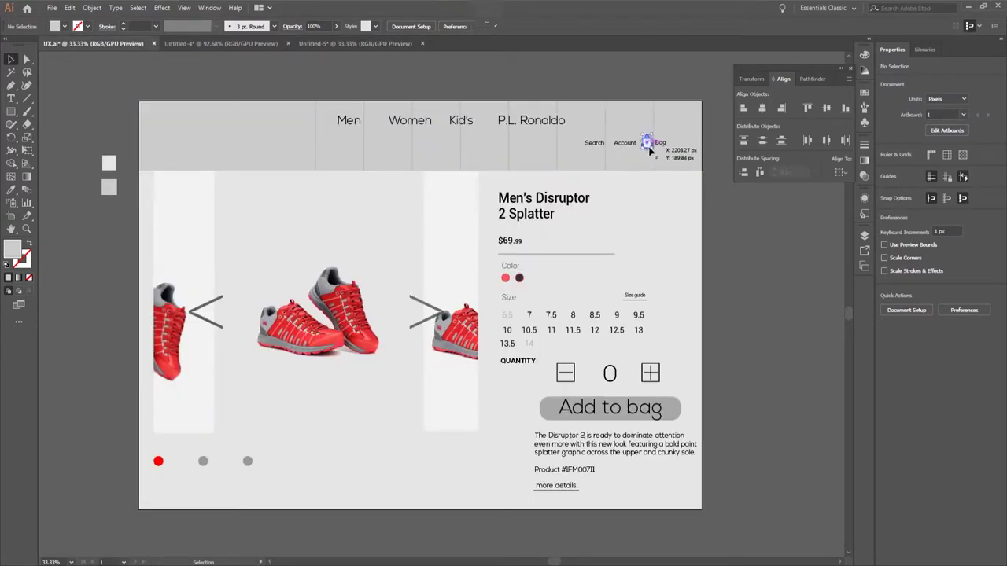
click(649, 146)
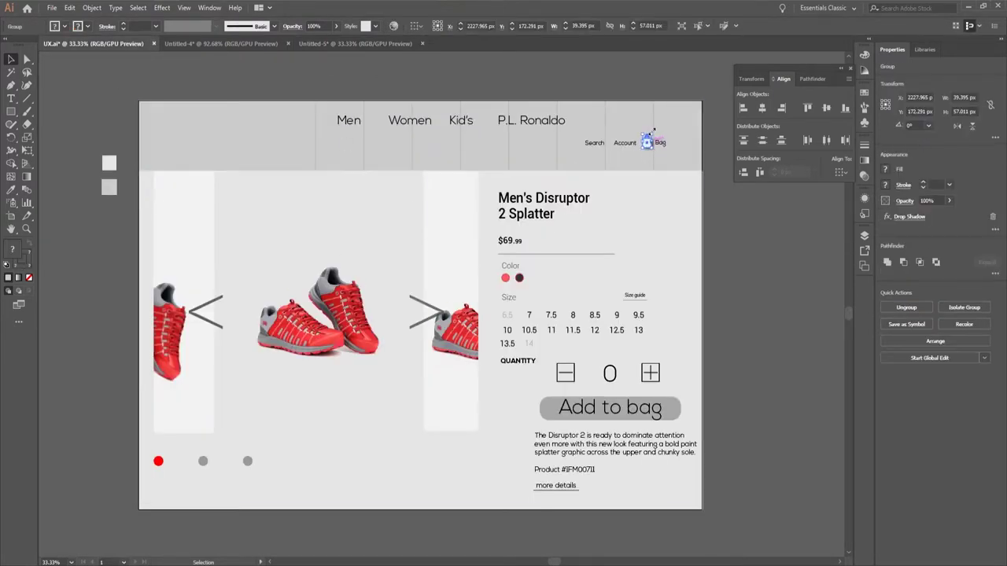
click(327, 44)
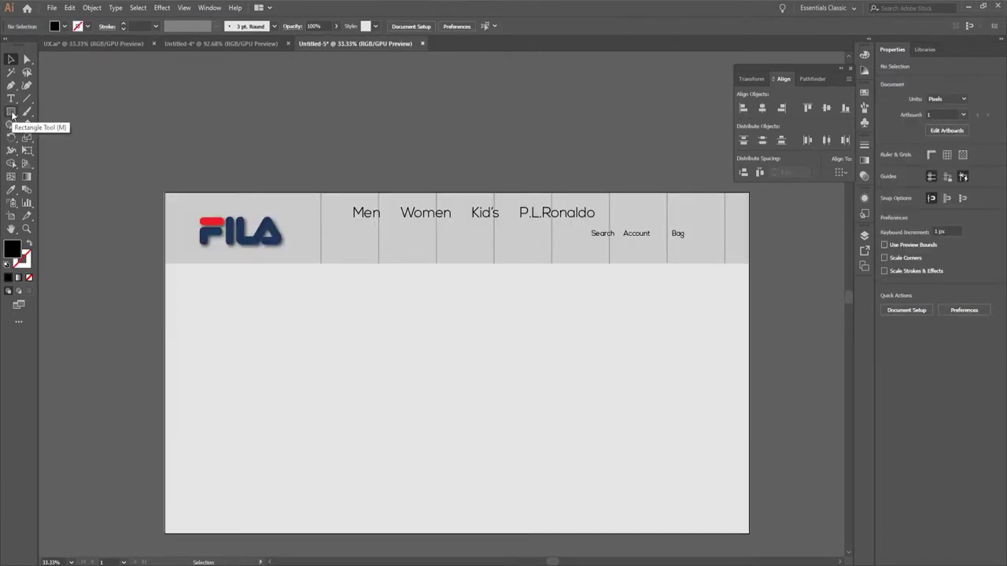
Draw a square about 125 px wide above the artboard's left end and fill it white.
click(12, 113)
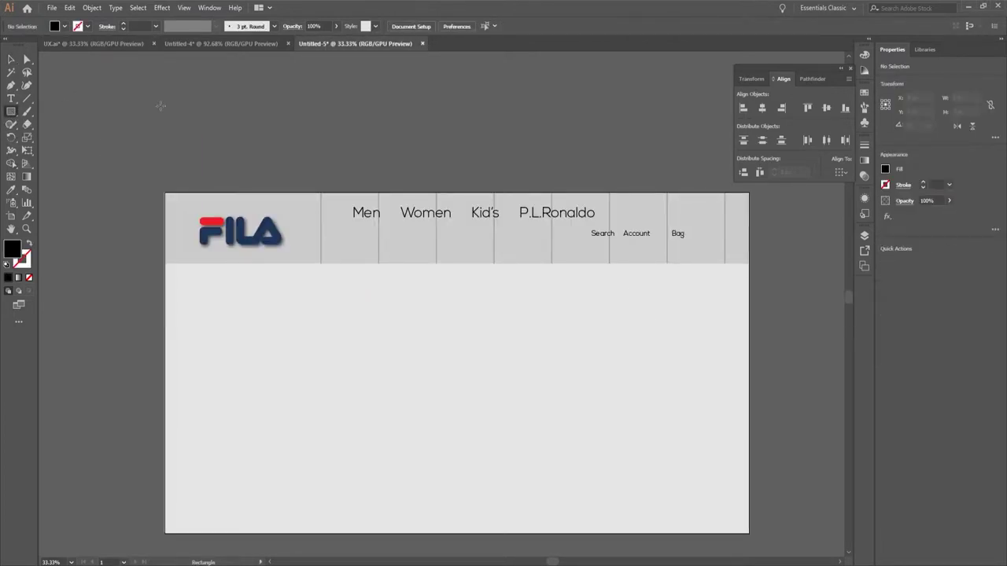
drag(160, 106, 188, 135)
click(54, 26)
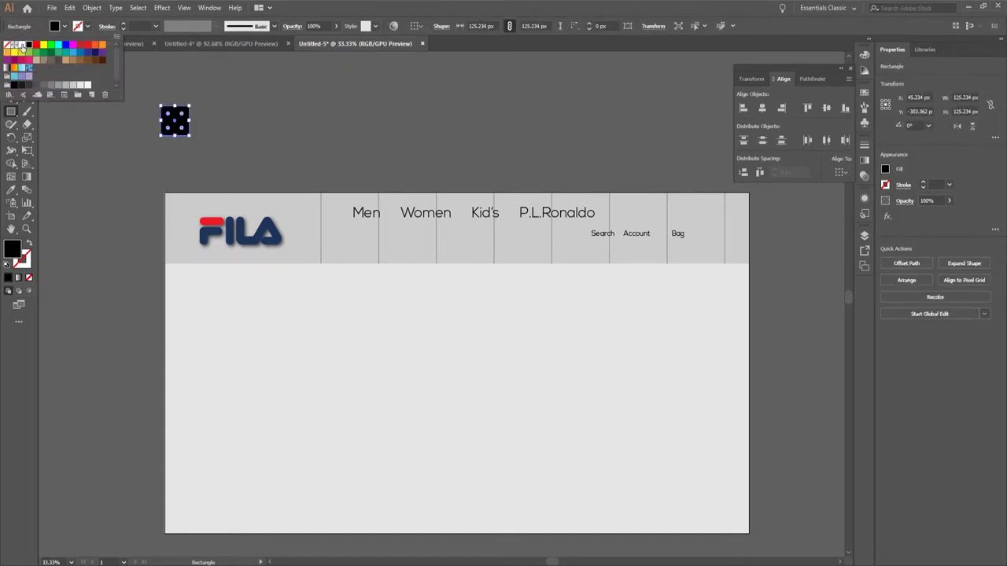
click(21, 45)
Round the two bottom corners of the white square to a radius of about 46 px.
click(26, 61)
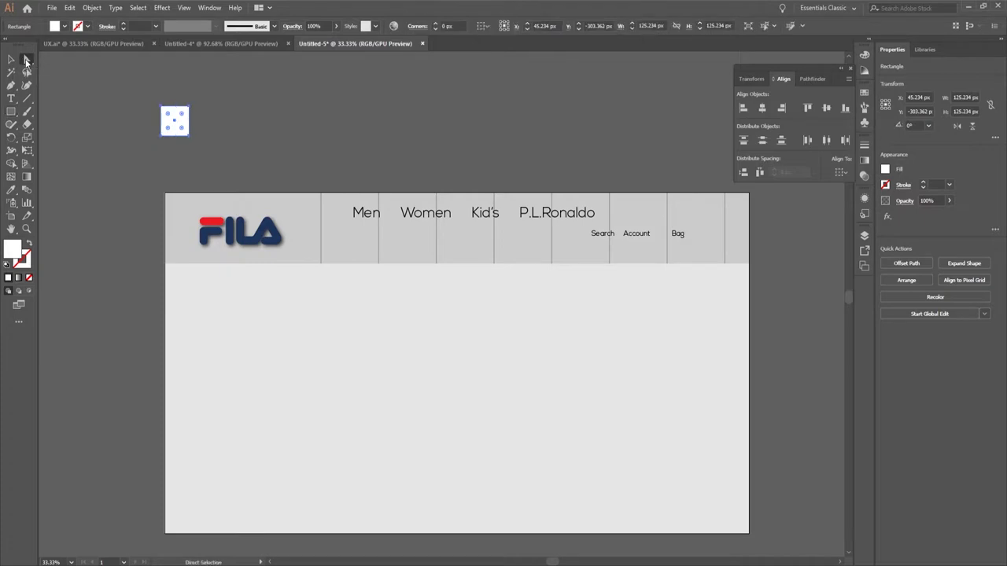
click(154, 151)
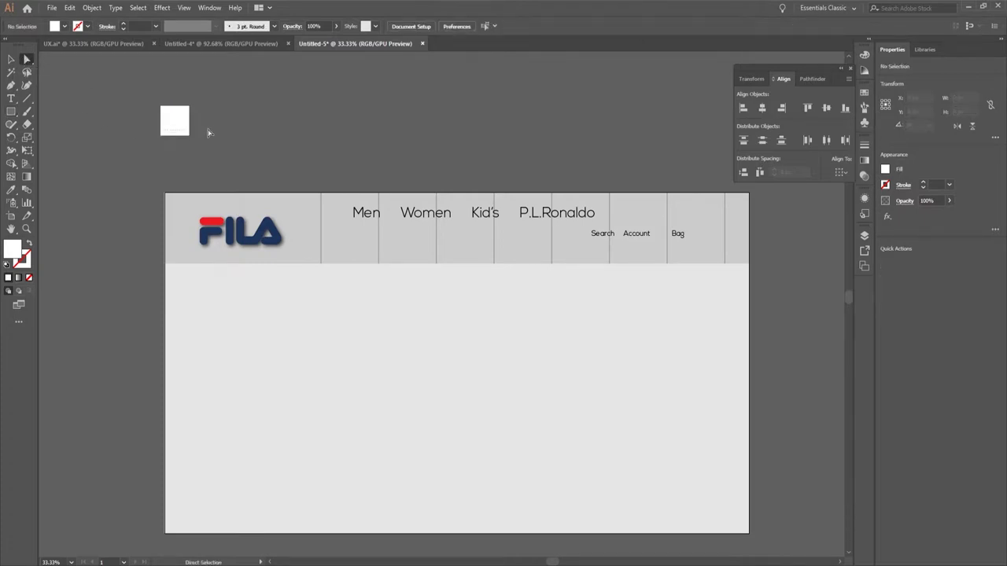
drag(213, 125, 179, 126)
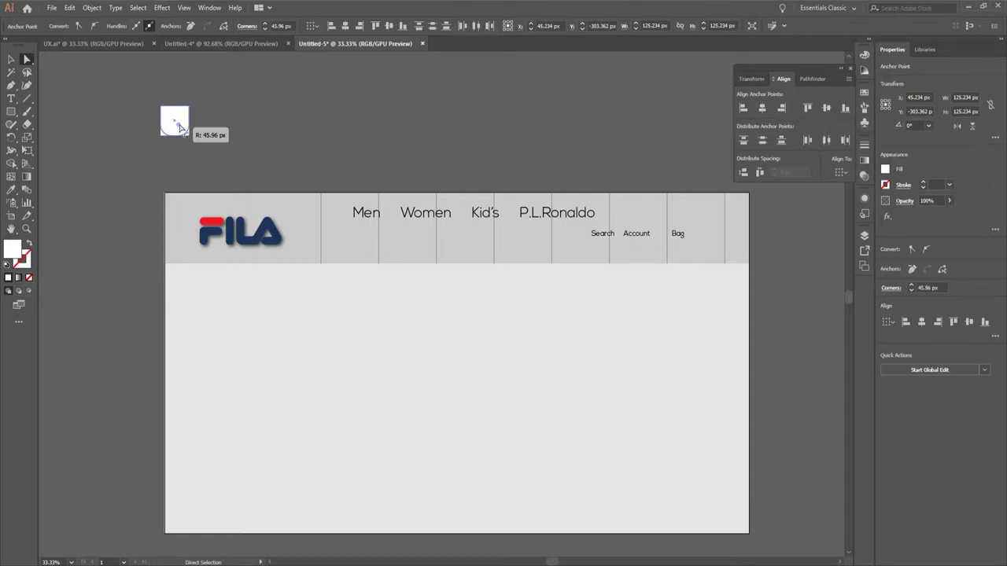
click(254, 140)
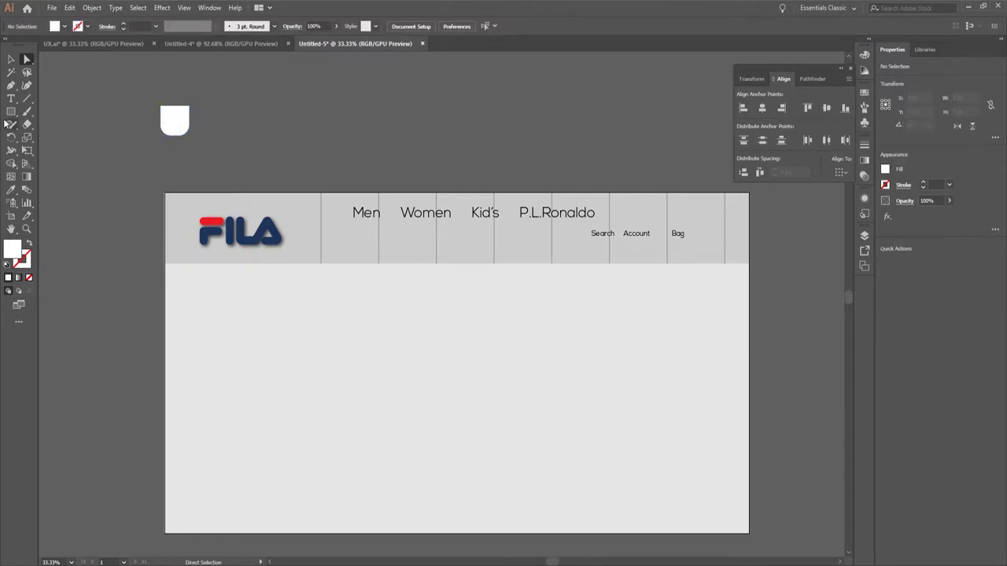
Draw a tall ellipse about 78 × 185 px beside the bag body and delete its bottom anchor point to leave an arch.
click(10, 114)
click(55, 137)
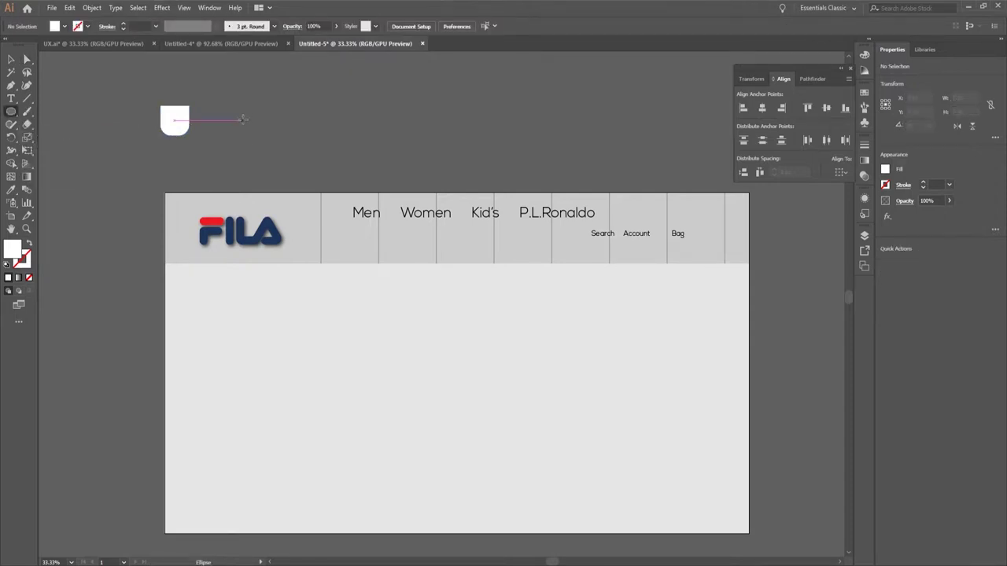
drag(259, 91, 279, 134)
key(a)
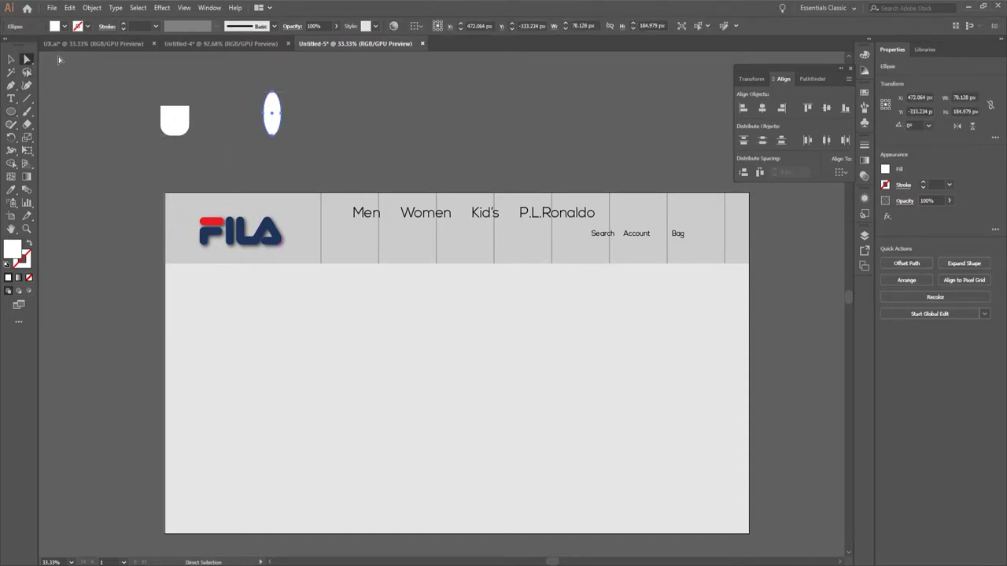
click(271, 136)
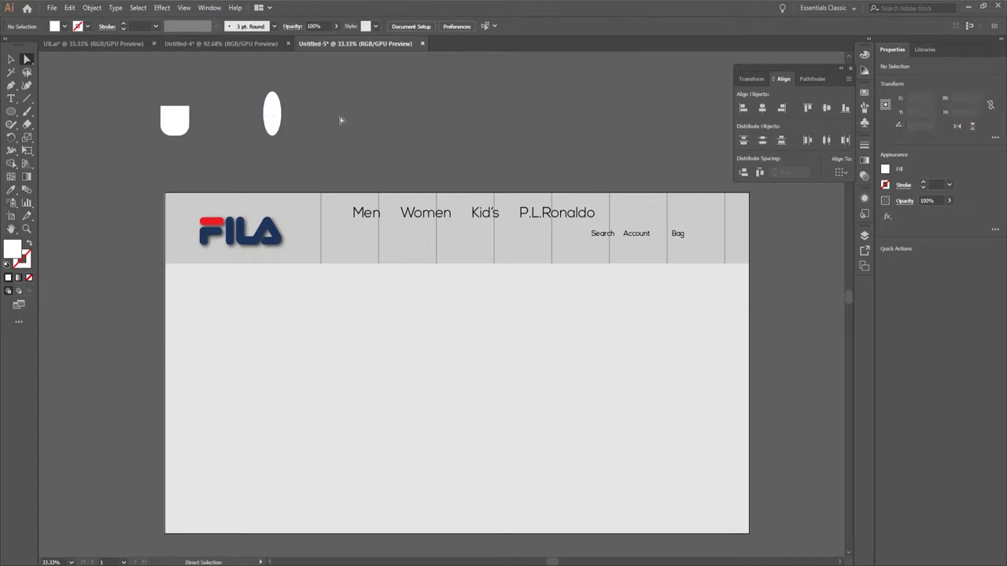
key(Delete)
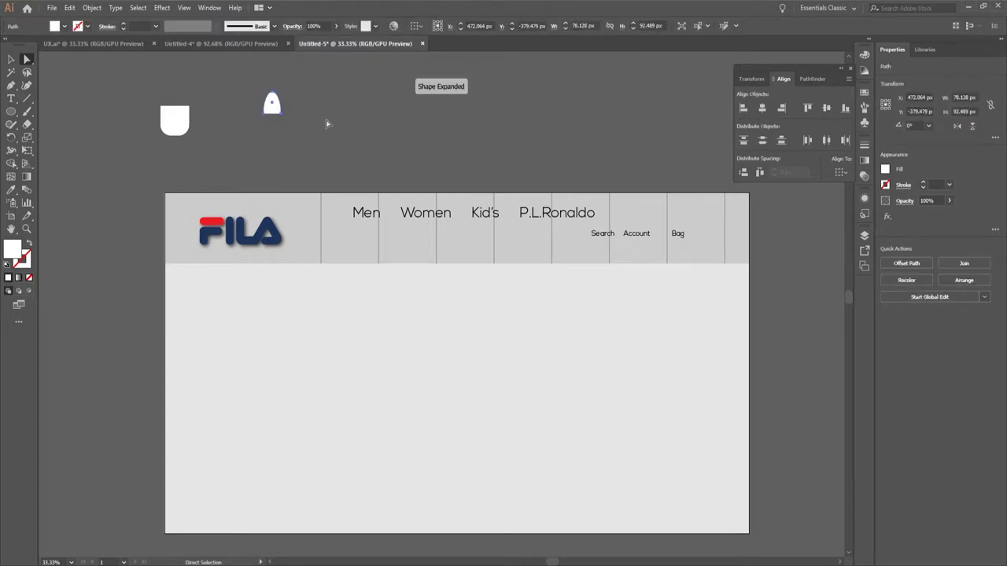
click(275, 104)
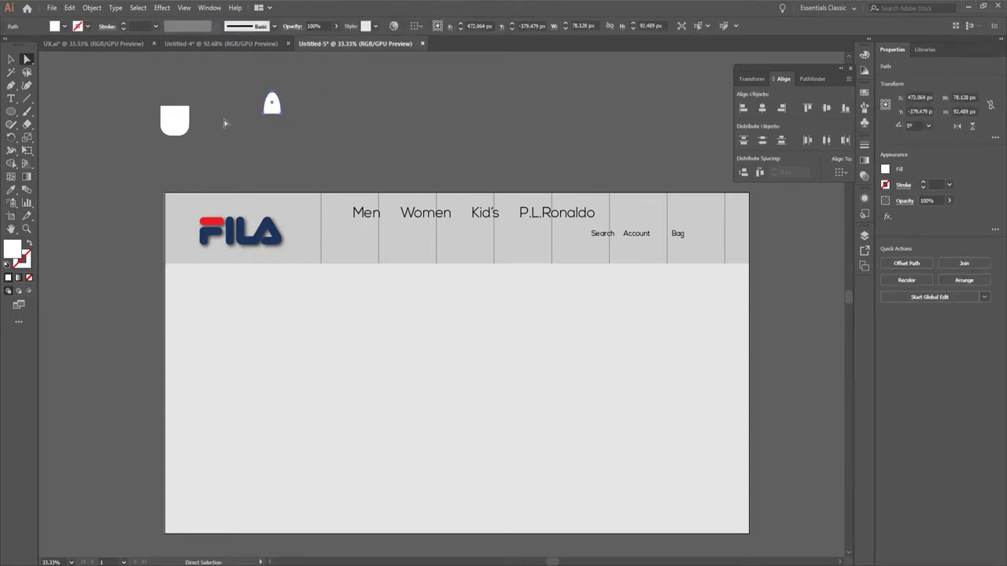
Give the arch a 2 pt black stroke and no fill.
click(11, 57)
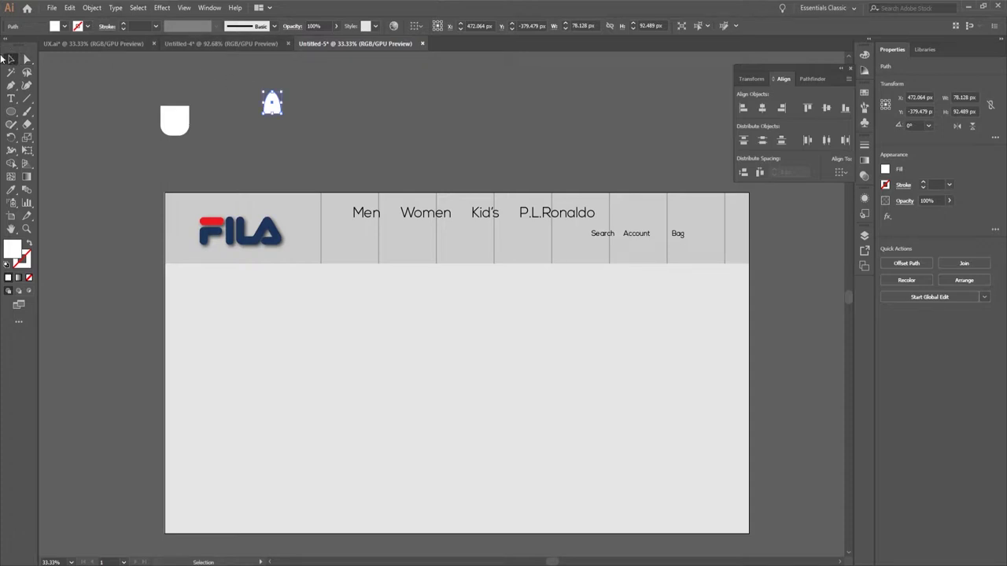
click(87, 26)
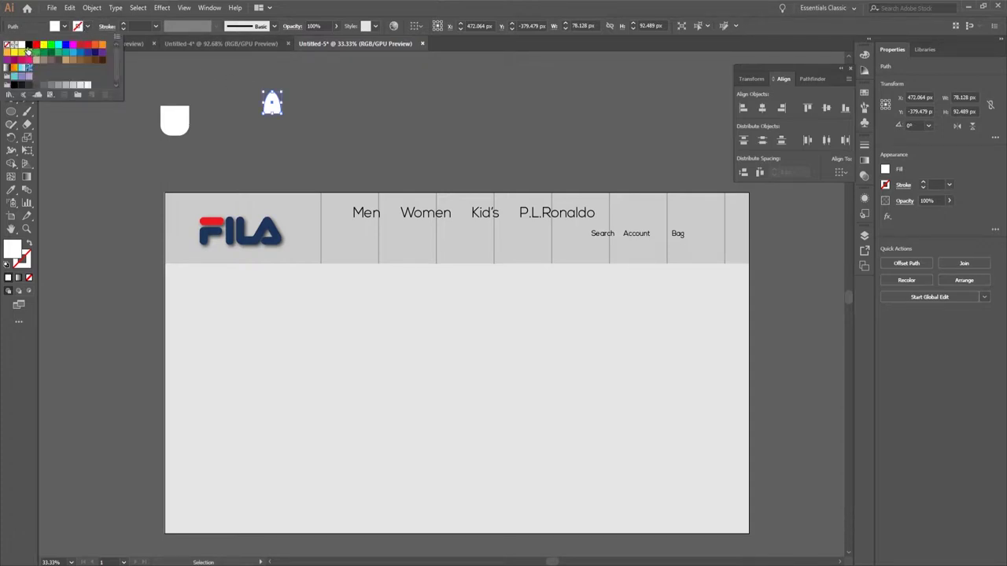
click(29, 46)
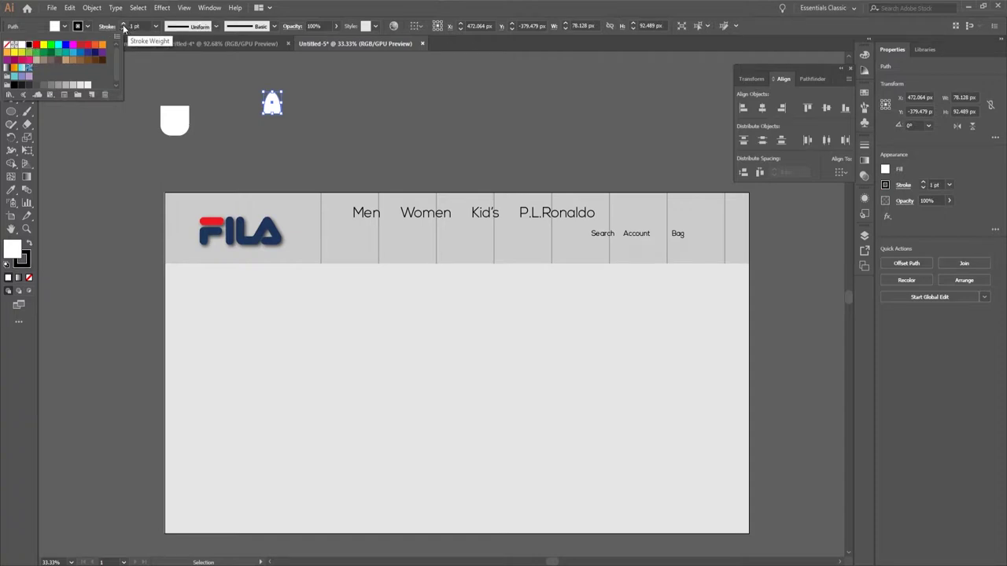
click(123, 23)
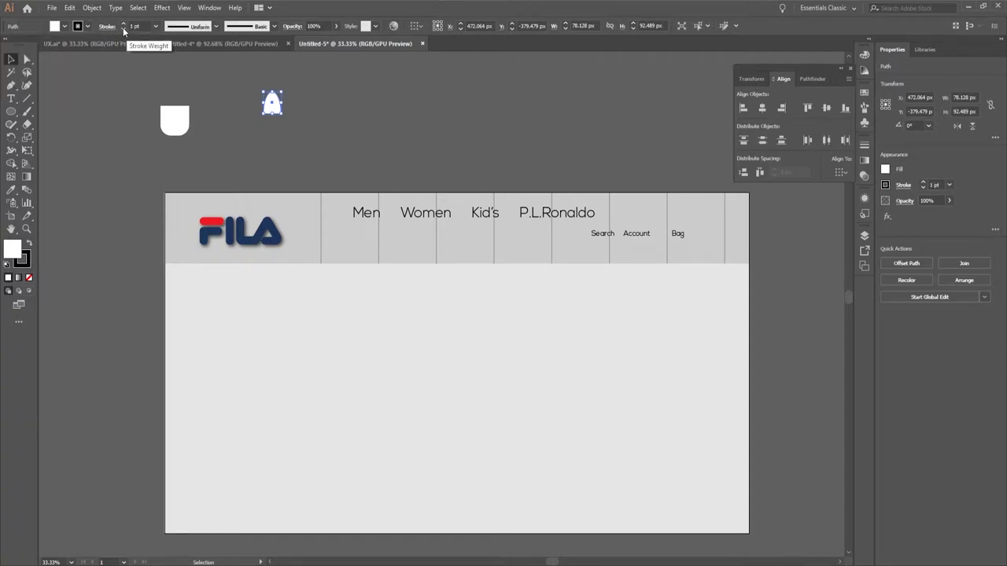
click(63, 27)
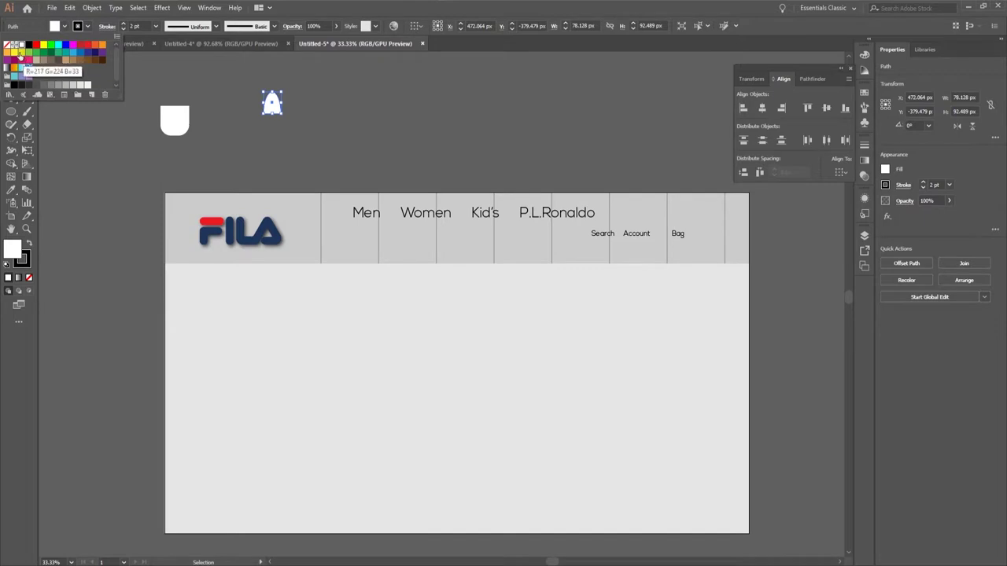
click(7, 45)
click(248, 143)
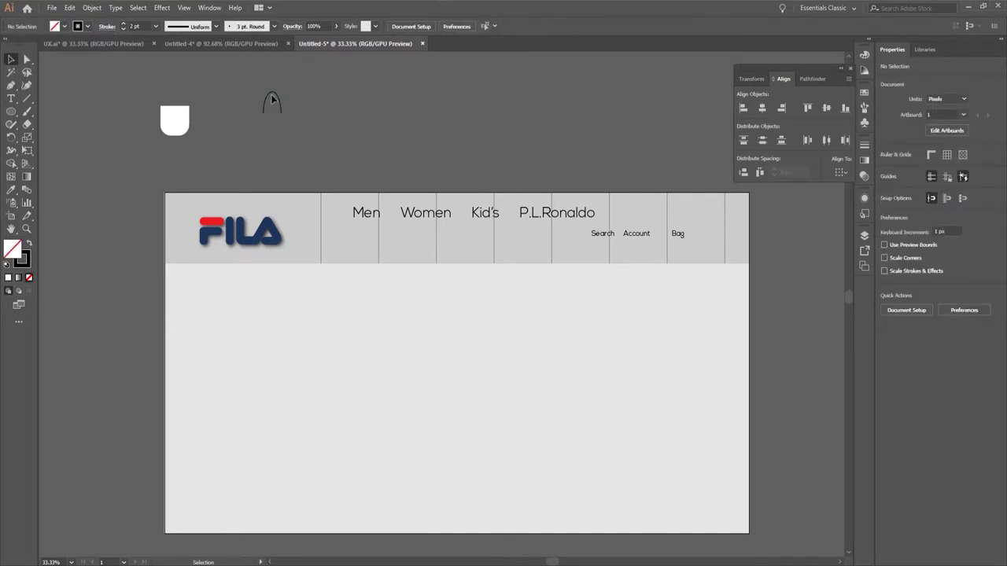
Place the arch on top of the white bag body as its handle and align both by their horizontal centers.
drag(272, 99, 174, 85)
click(136, 119)
drag(233, 158, 154, 78)
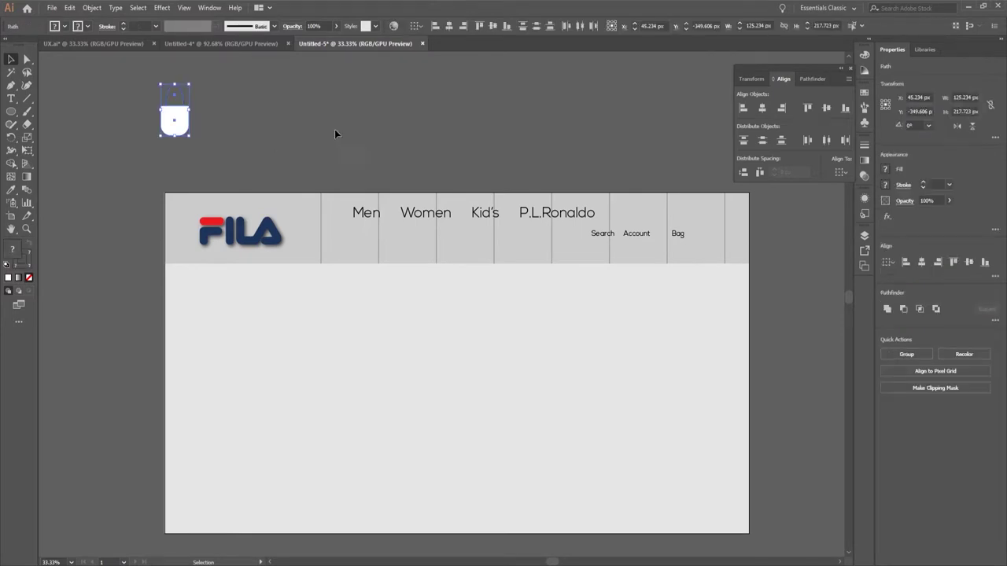
click(765, 110)
click(243, 98)
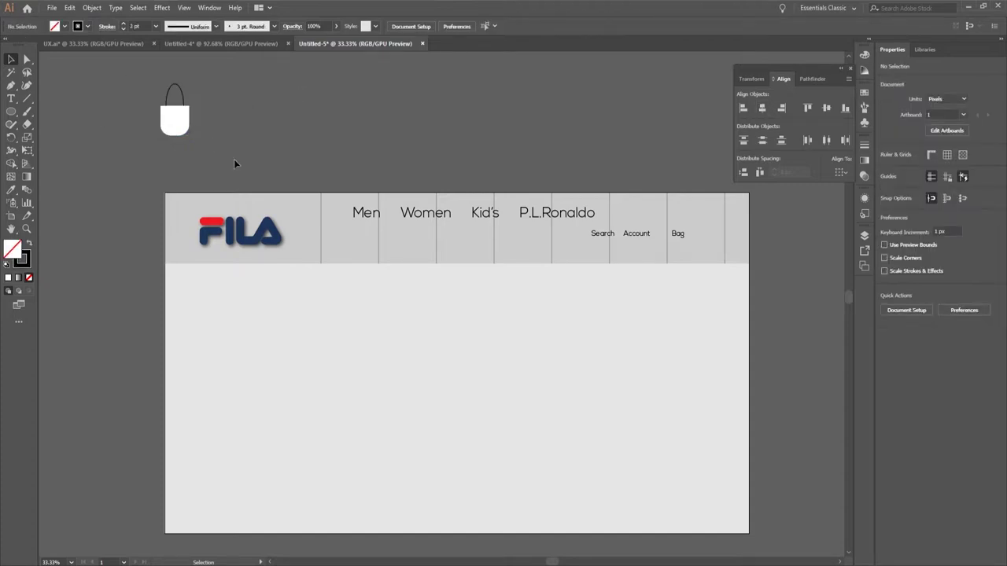
Group the bag body and handle, and place the icon between Account and Bag at about 49 × 85 px.
drag(235, 161, 167, 93)
click(94, 9)
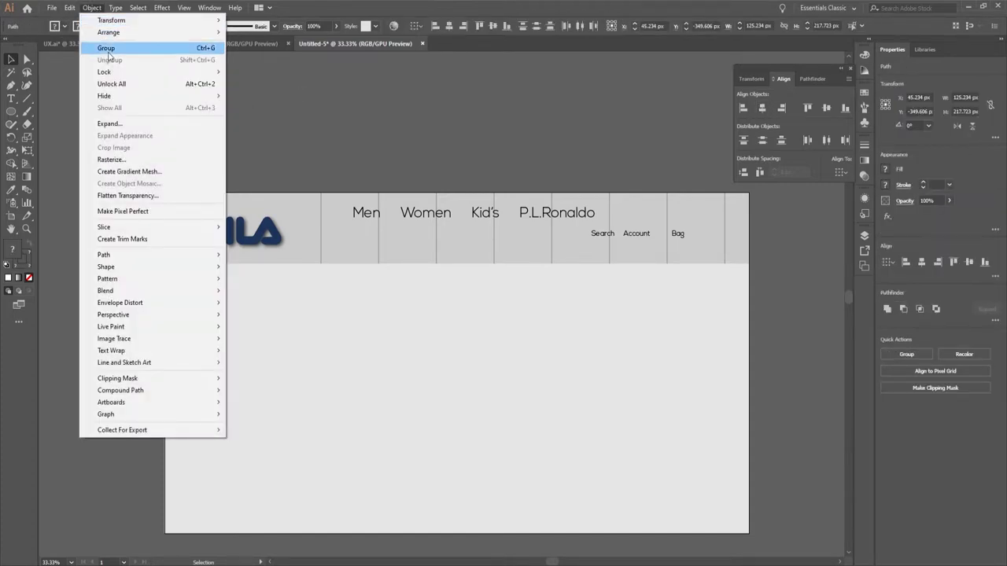
click(118, 48)
click(217, 133)
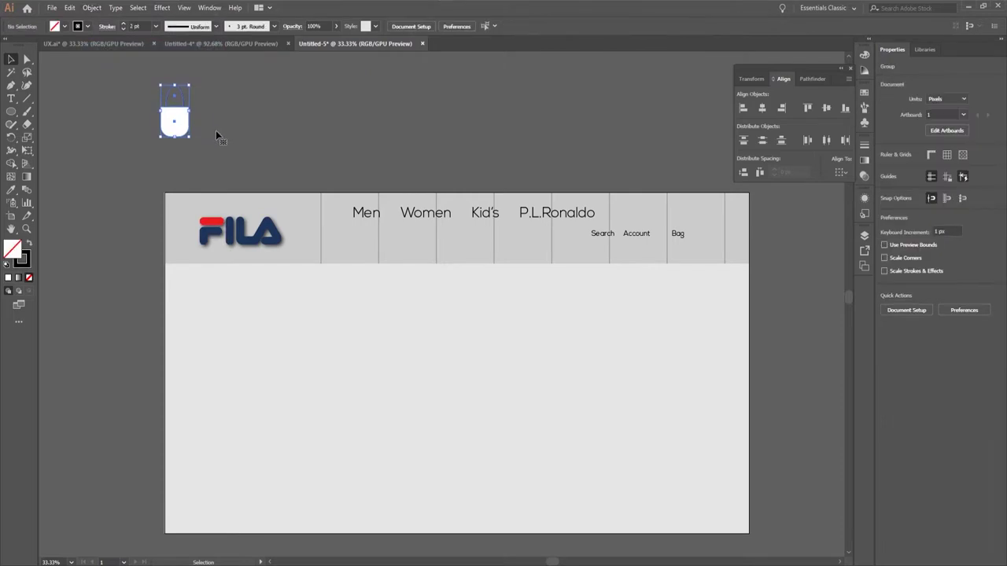
drag(179, 124, 662, 233)
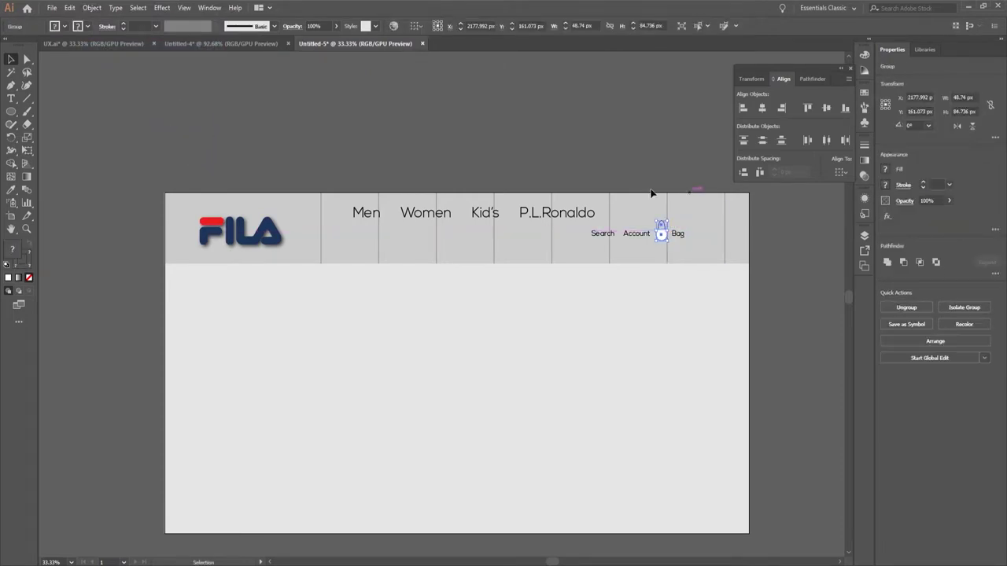
Apply a Multiply drop shadow to the bag icon with 75% opacity, 7 px X and Y offsets and 8 px blur.
click(158, 9)
mouse_move(236, 131)
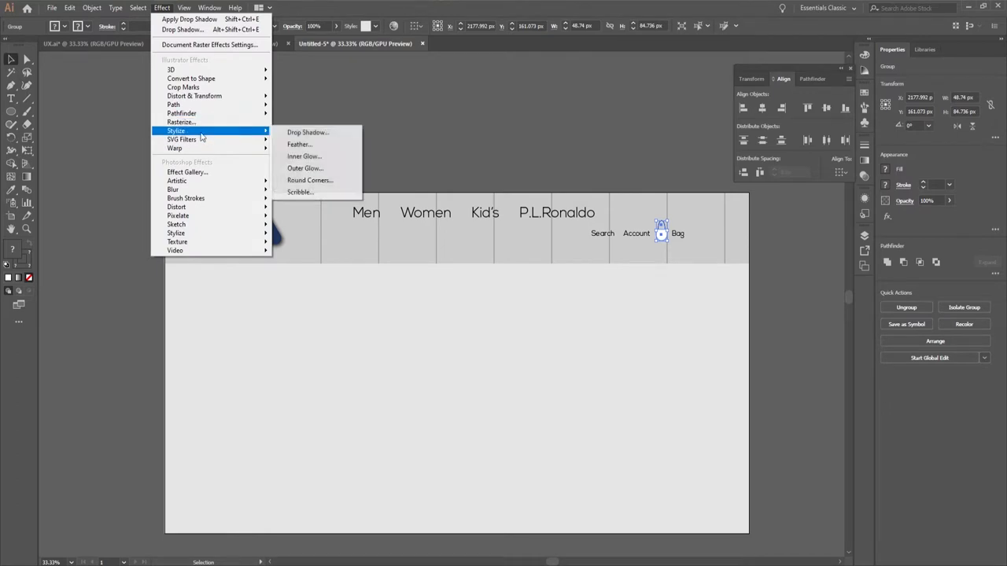
click(308, 132)
click(454, 338)
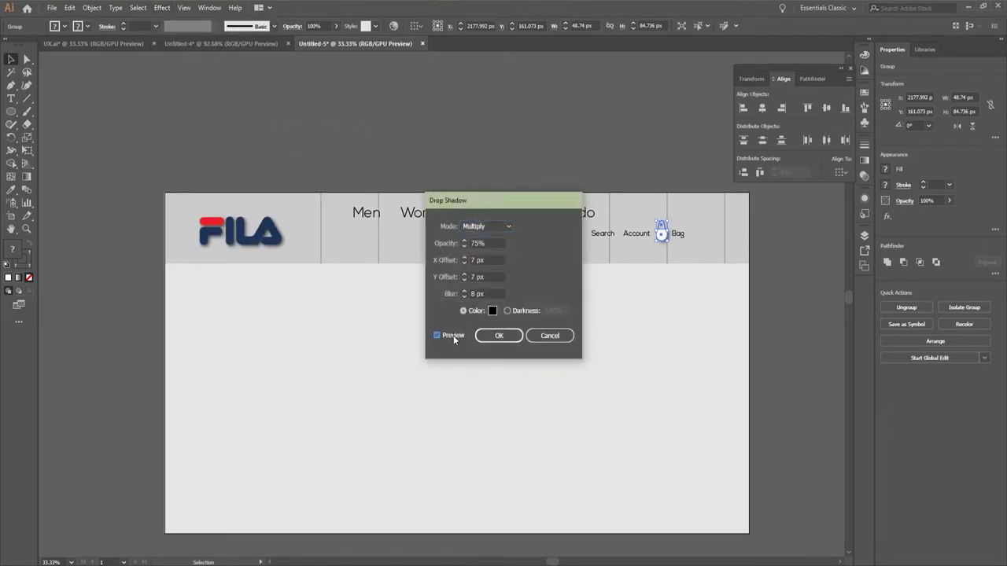
click(499, 336)
click(532, 121)
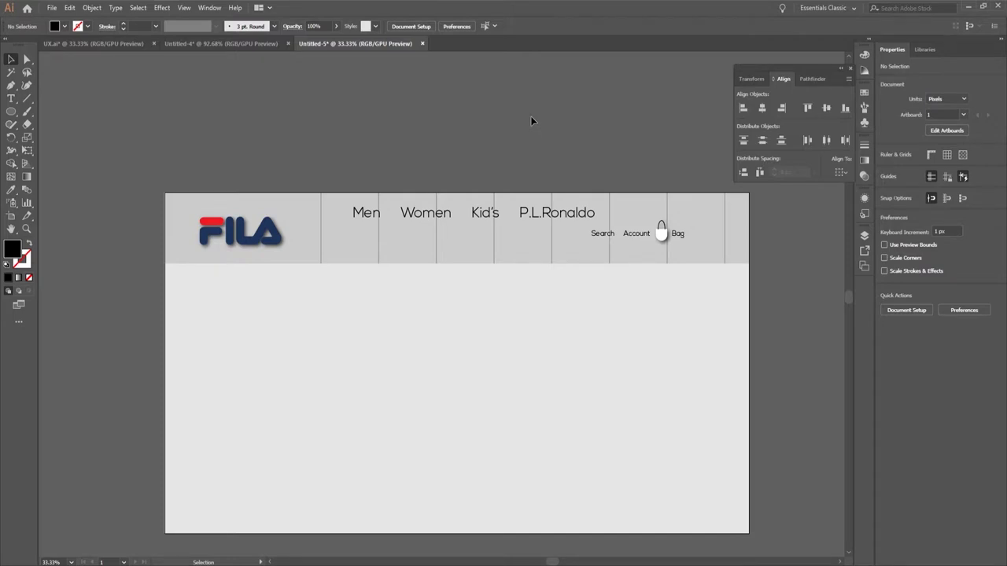
Place the red sports shoes image from the Ux design folder below the header and scale it to about 683 × 666 px.
scroll(473, 171, down, 2)
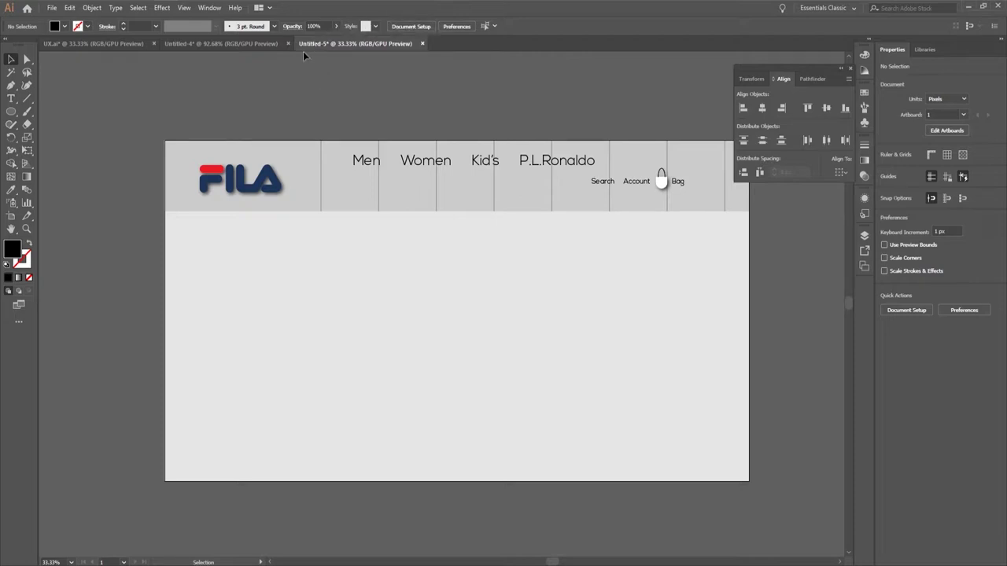
mouse_move(268, 2)
click(218, 47)
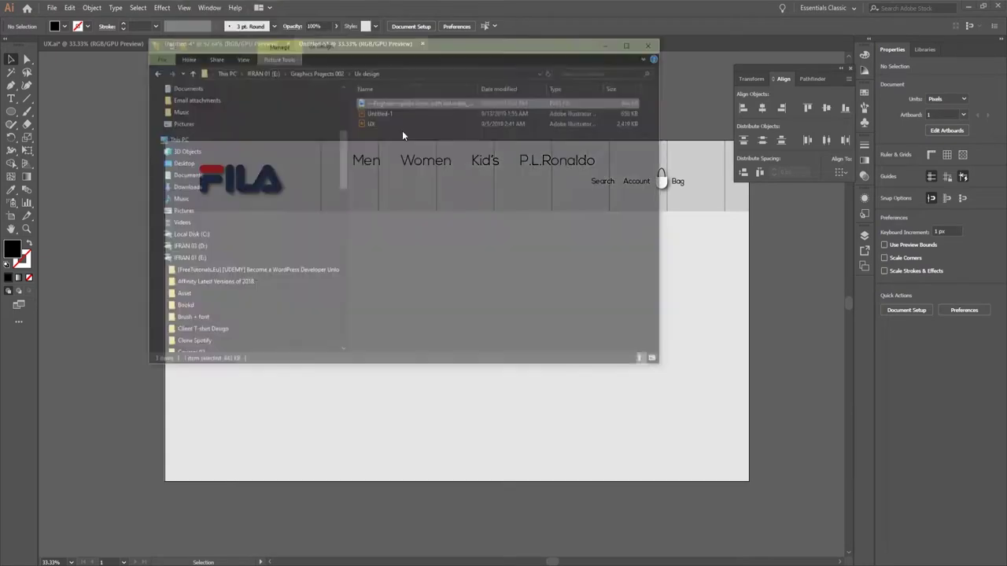
drag(350, 56, 693, 82)
drag(751, 155, 326, 322)
drag(823, 85, 564, 93)
click(723, 92)
drag(346, 343, 399, 337)
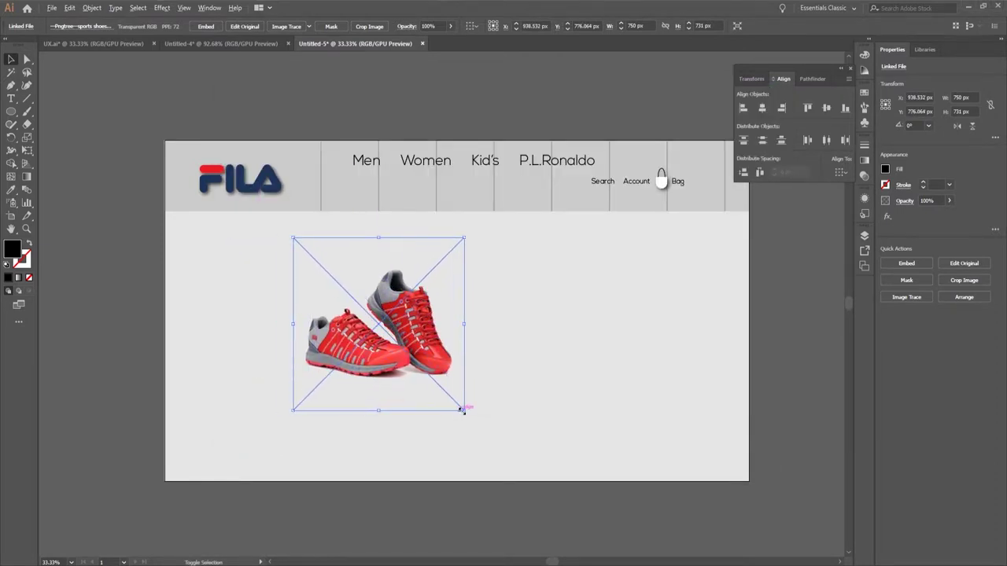
drag(464, 410, 459, 406)
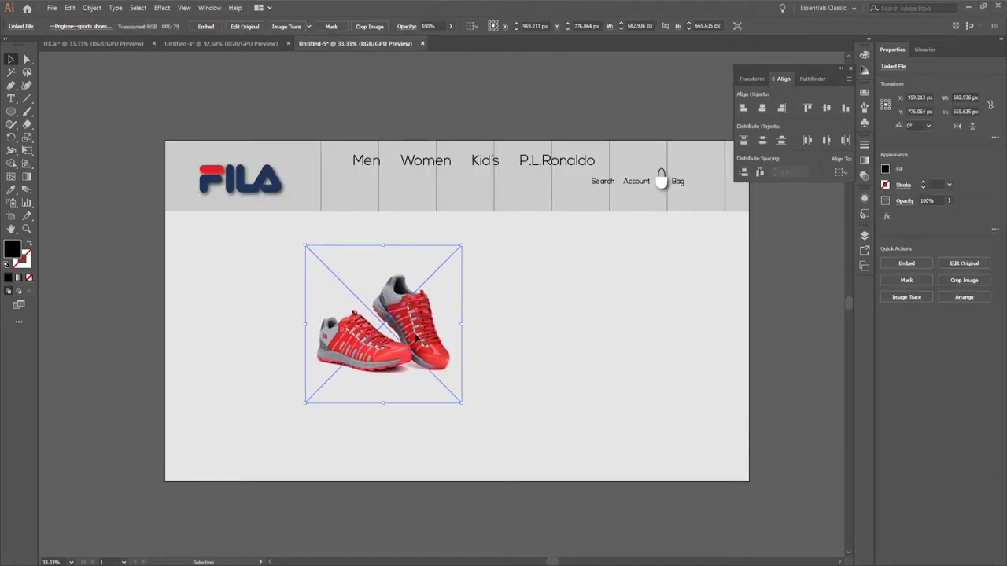
Draw a vertical rectangle about 283 × 1140 px to the right of the shoes, spanning header to artboard bottom, and fill it dark gray.
click(11, 111)
drag(482, 211, 547, 480)
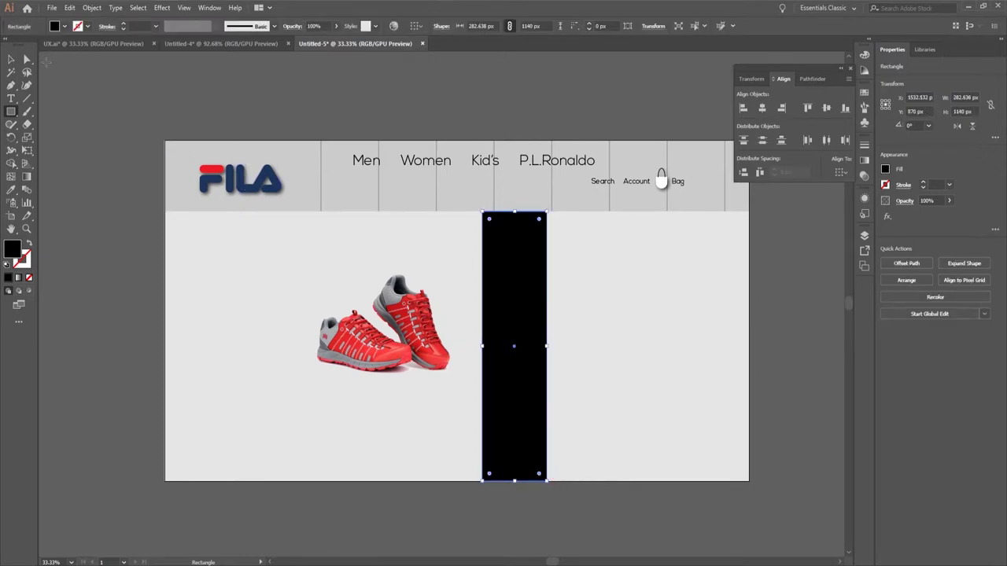
click(61, 27)
click(33, 87)
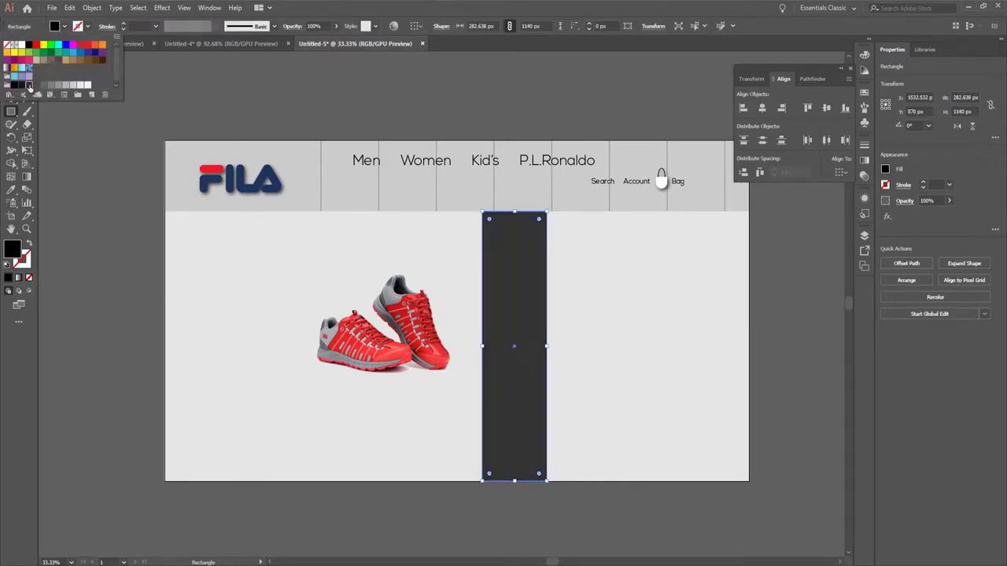
click(44, 85)
click(519, 313)
key(Escape)
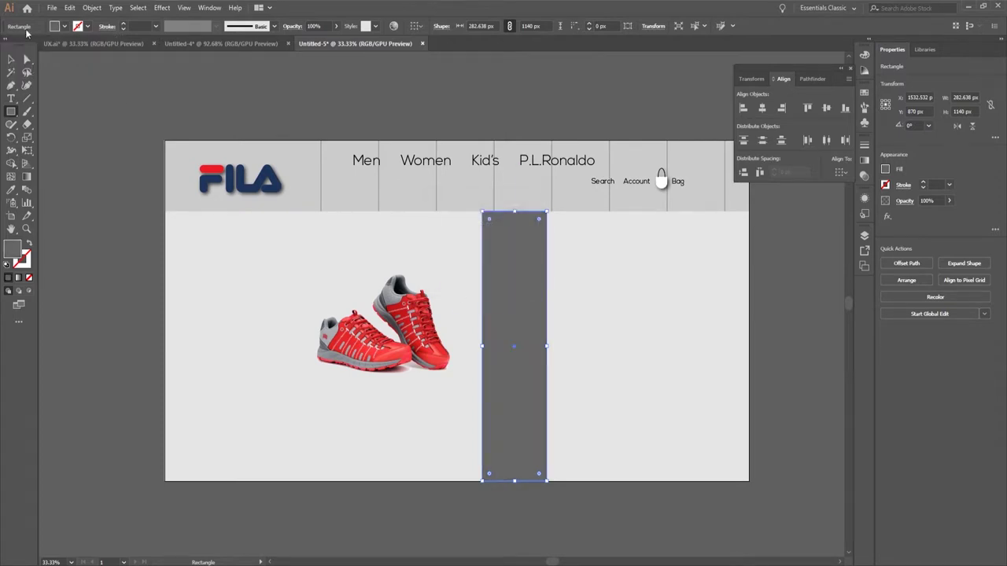
Duplicate the dark gray column to the left side of the artboard, beneath the FILA logo.
click(11, 59)
click(400, 144)
click(532, 298)
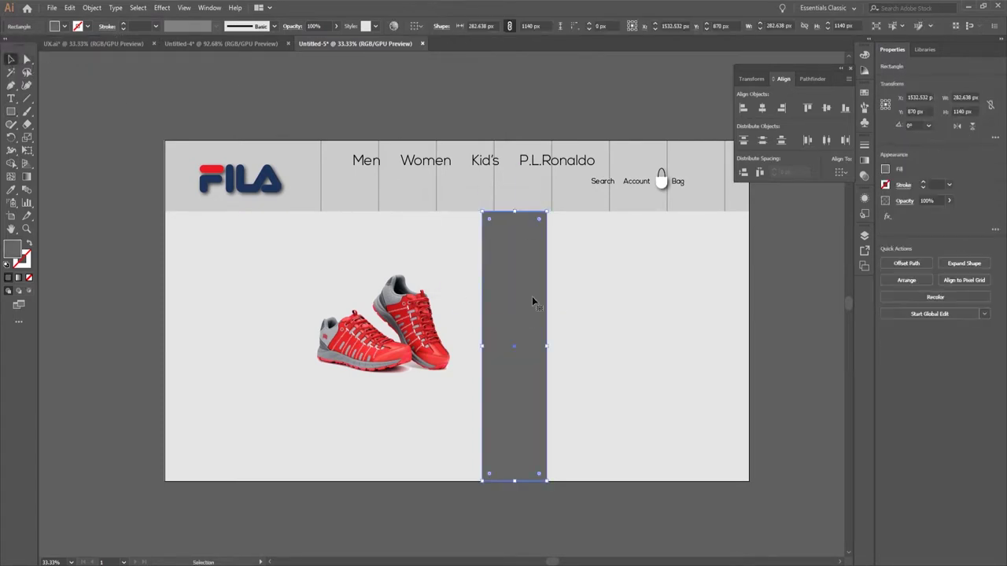
drag(518, 300, 214, 305)
Copy the shoe image to the right-hand gray column and rotate the copy to about 348°.
click(368, 340)
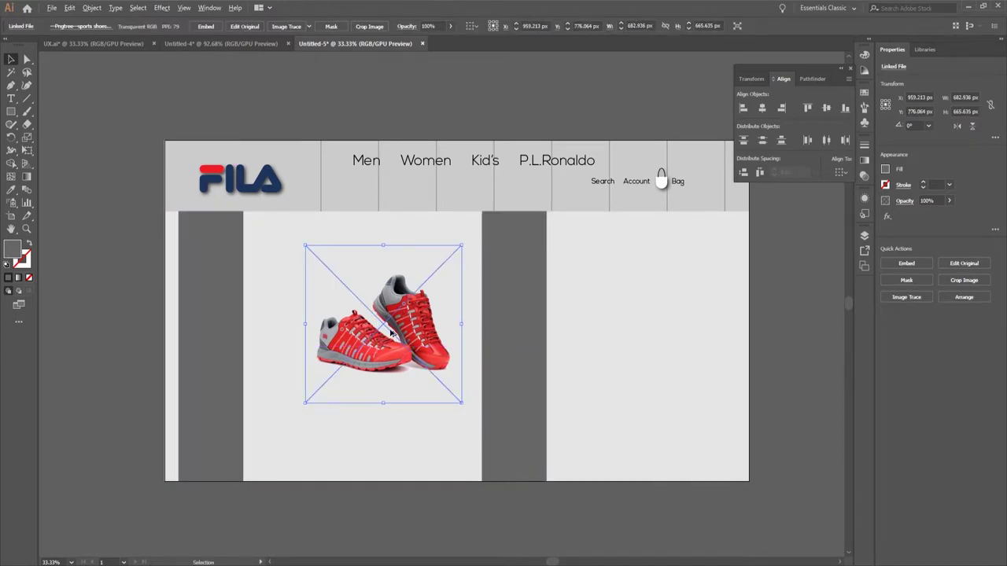
drag(391, 334, 593, 336)
click(574, 456)
Make a clipping mask from the right-hand gray column and the rotated shoe copy behind it.
click(519, 434)
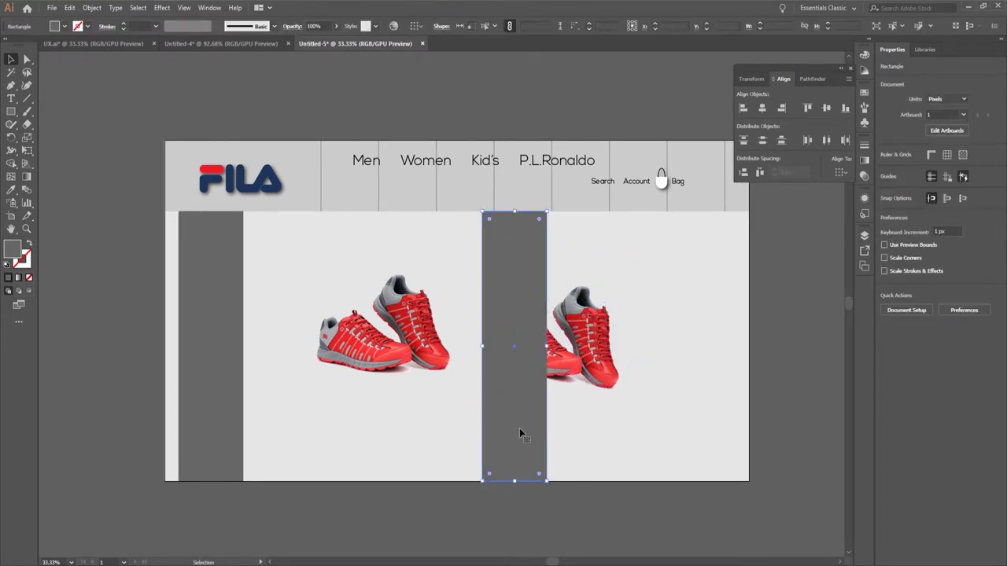
shift+click(607, 339)
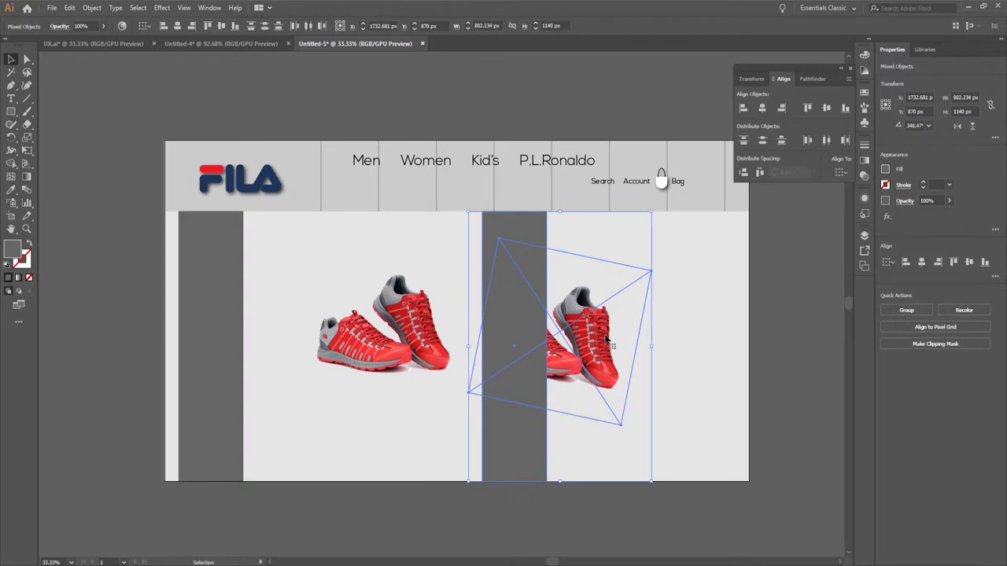
right_click(515, 320)
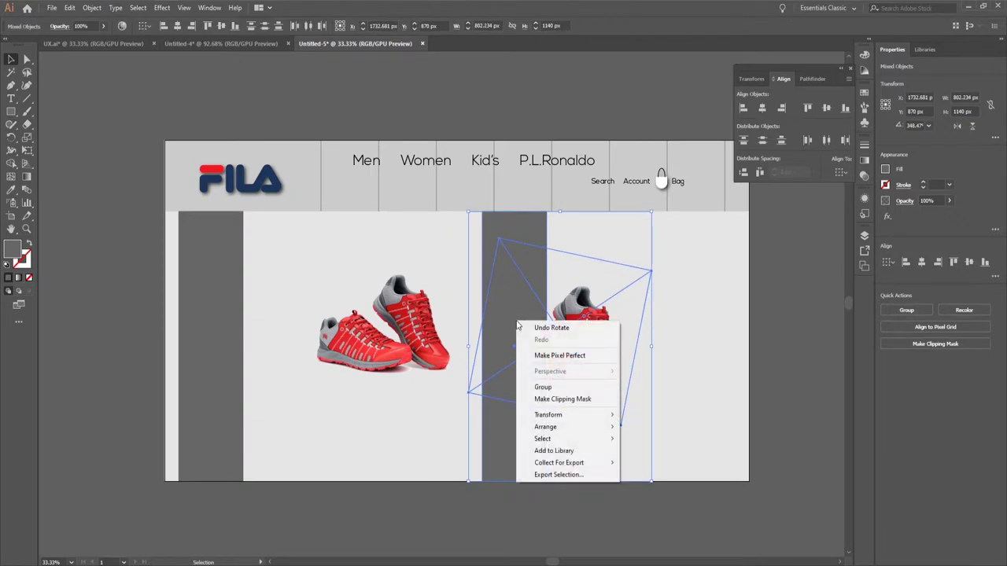
click(559, 399)
click(524, 420)
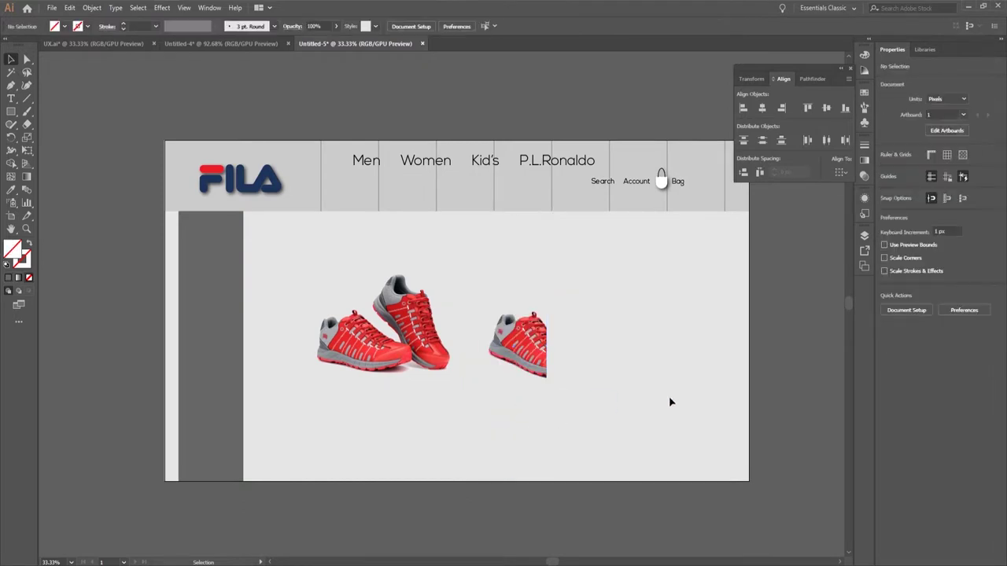
click(539, 370)
Copy the shoe image to the left-hand gray column and rotate the copy to about 343°.
click(366, 334)
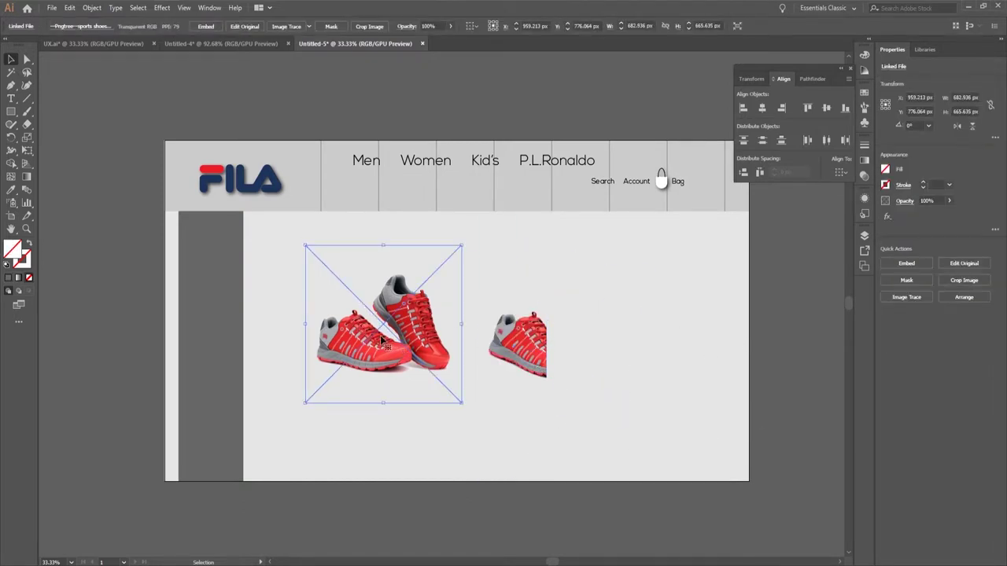
drag(382, 340, 143, 331)
key(ctrl+z)
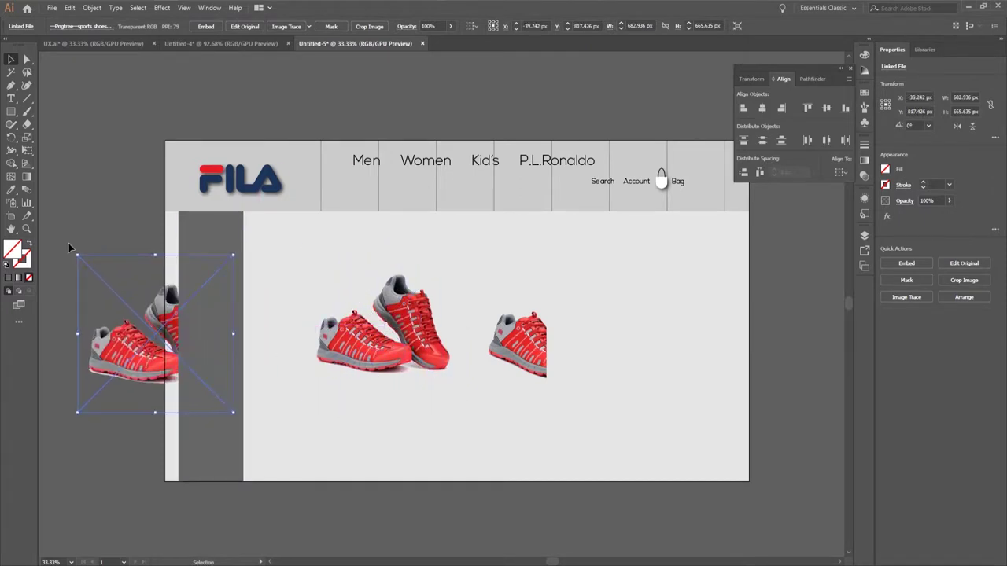
drag(71, 249, 118, 235)
drag(140, 311, 143, 312)
Make a clipping mask from the left-hand gray column and its rotated shoe copy.
click(211, 346)
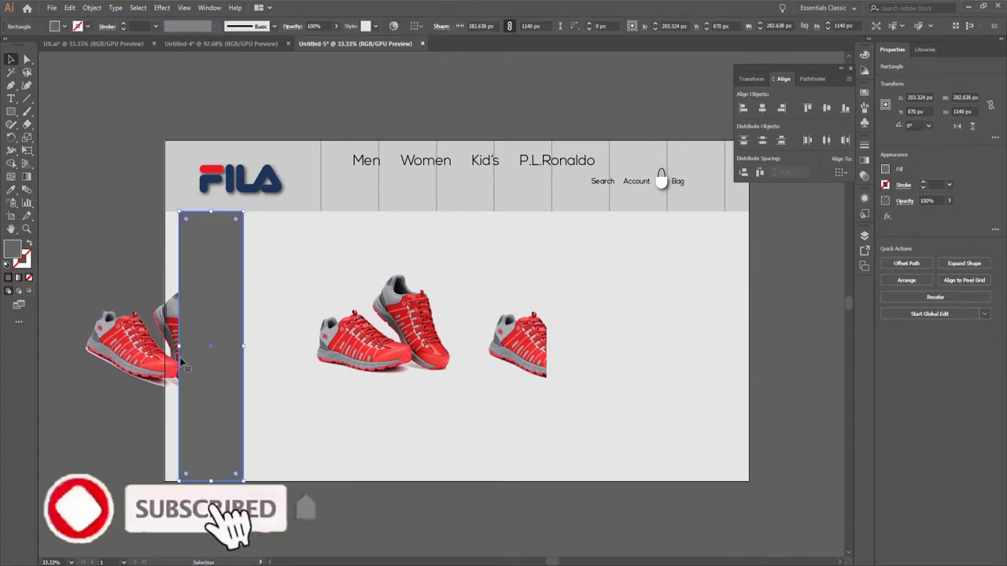
shift+click(129, 350)
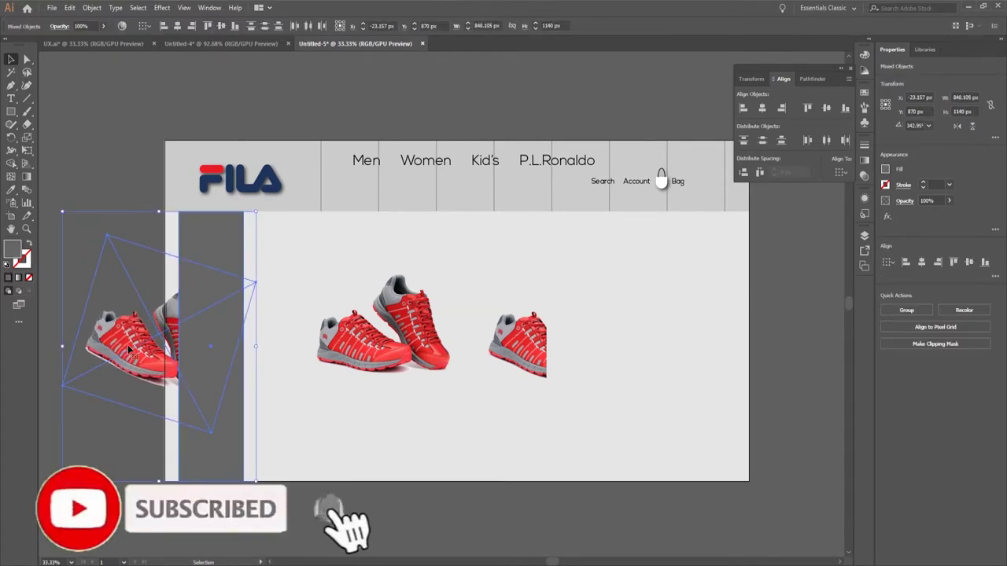
click(116, 165)
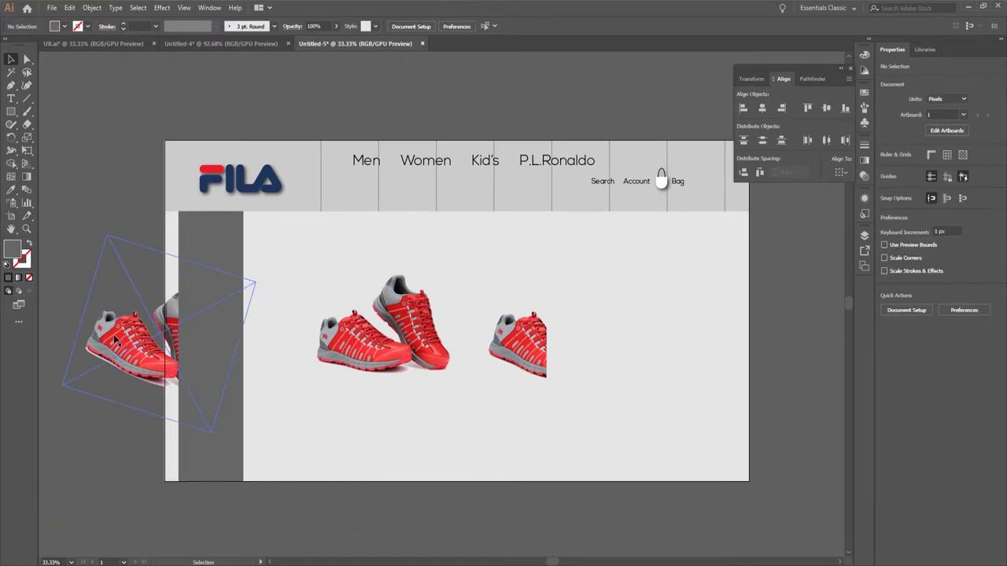
click(123, 357)
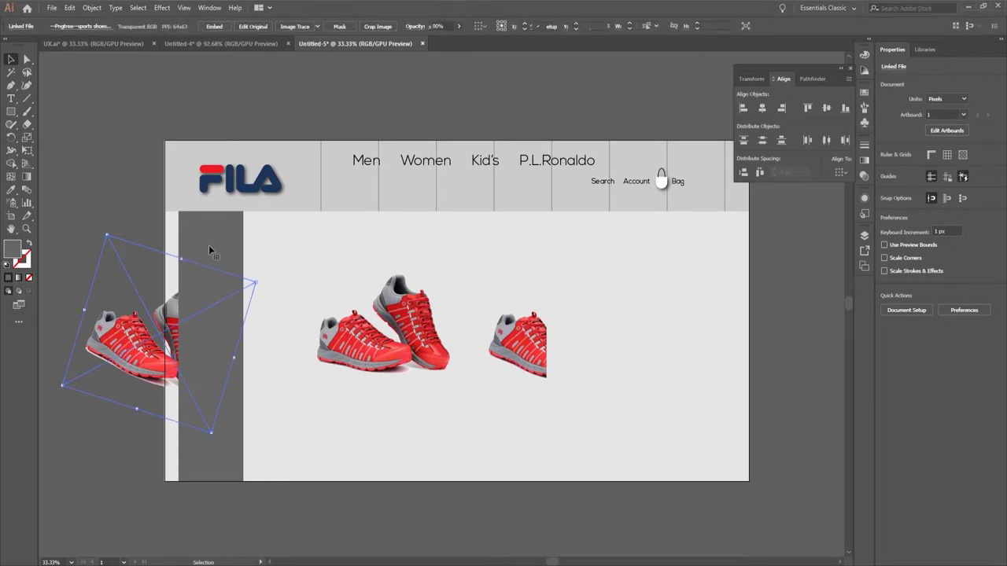
click(220, 249)
key(ctrl+alt+2)
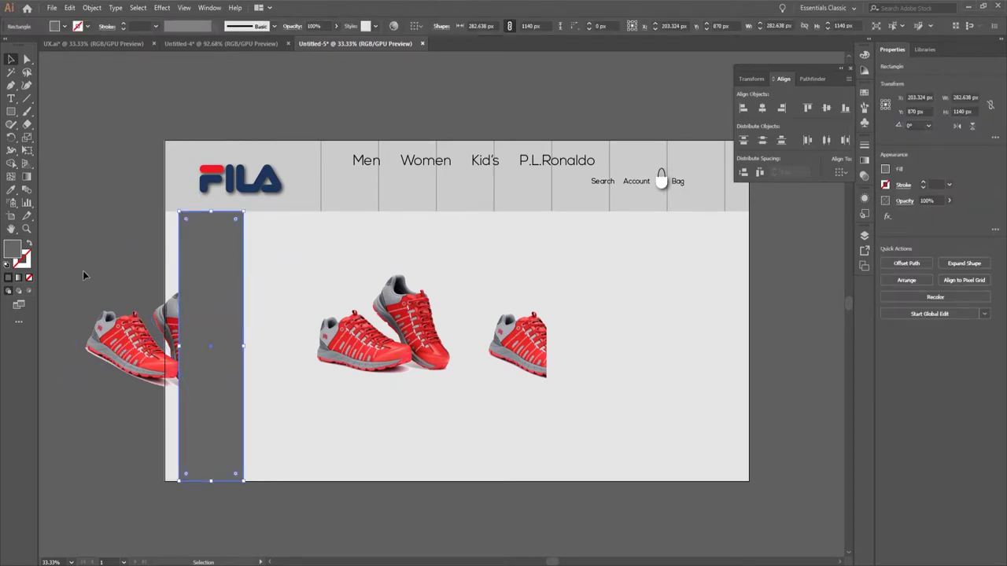
shift+click(145, 340)
right_click(146, 338)
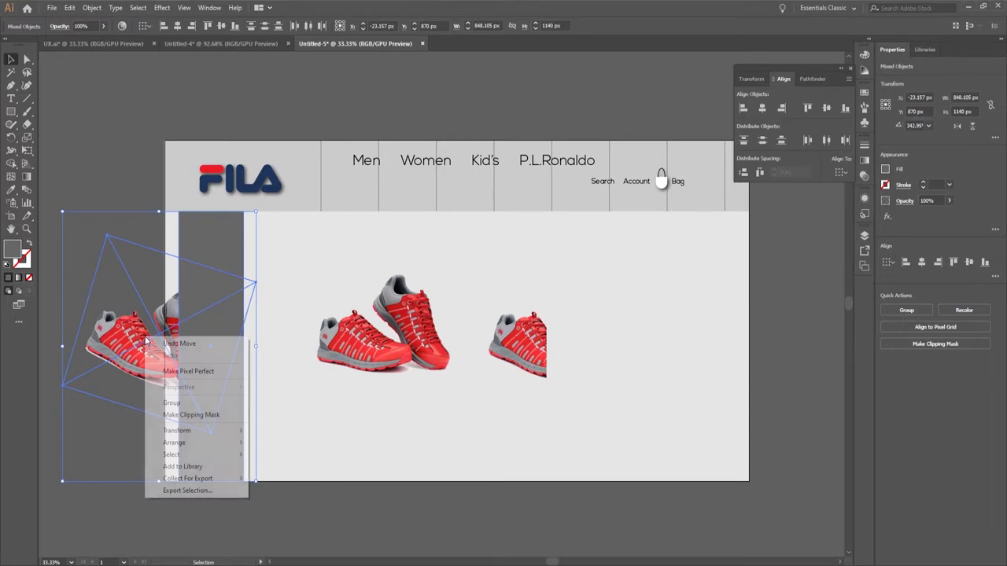
click(194, 416)
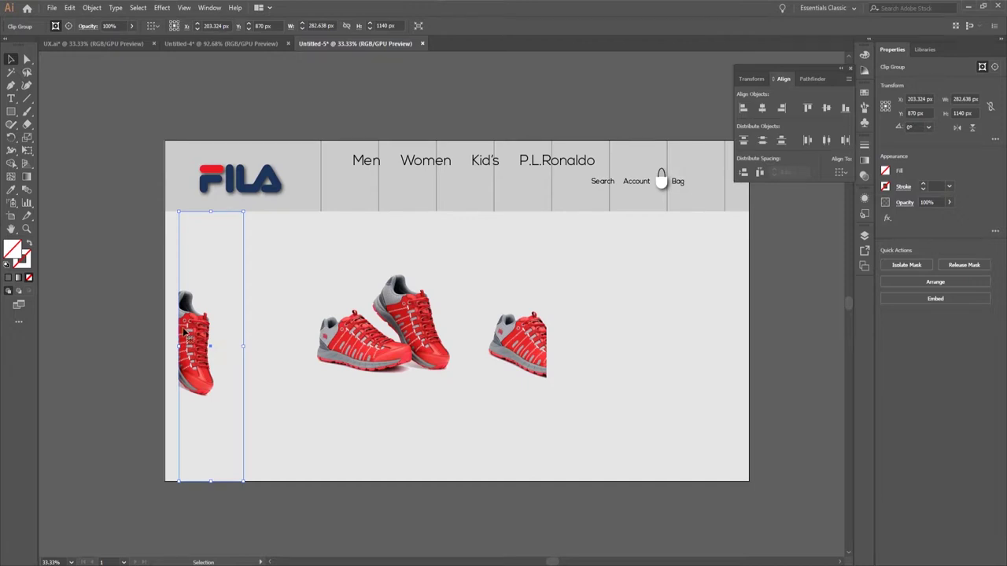
Create a 282.6383 × 1140 px rectangle and fill it with light gray.
click(11, 111)
click(287, 272)
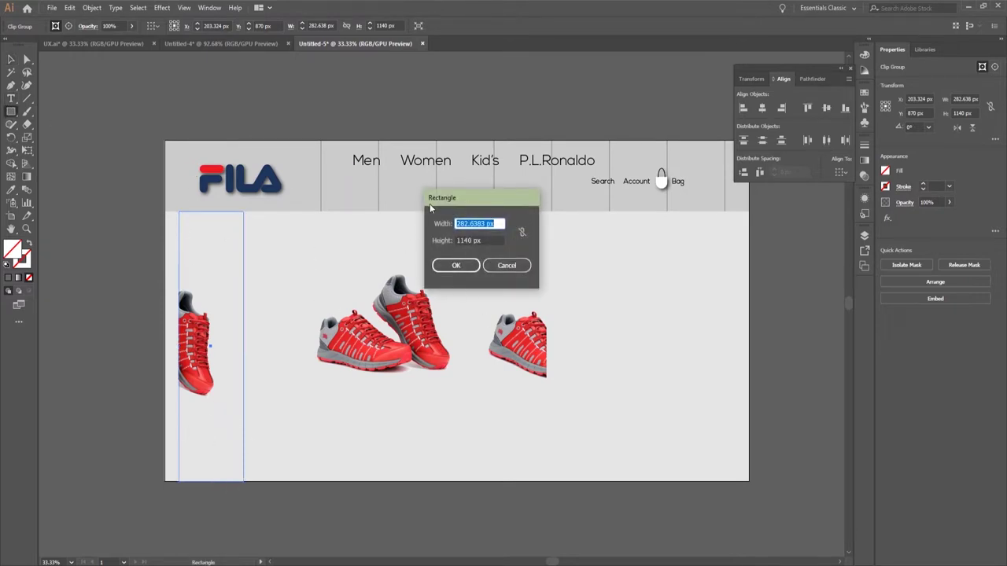
click(457, 265)
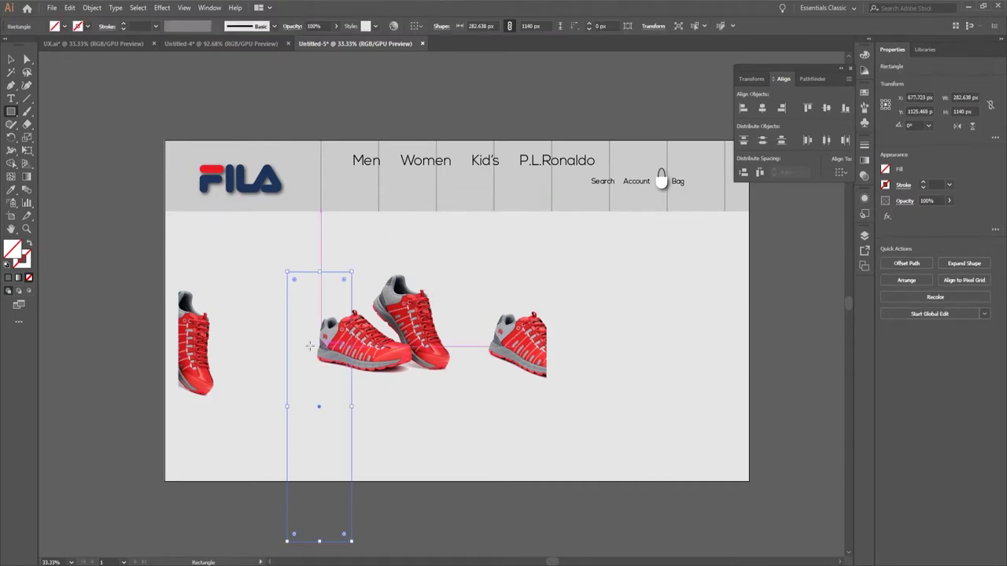
click(64, 27)
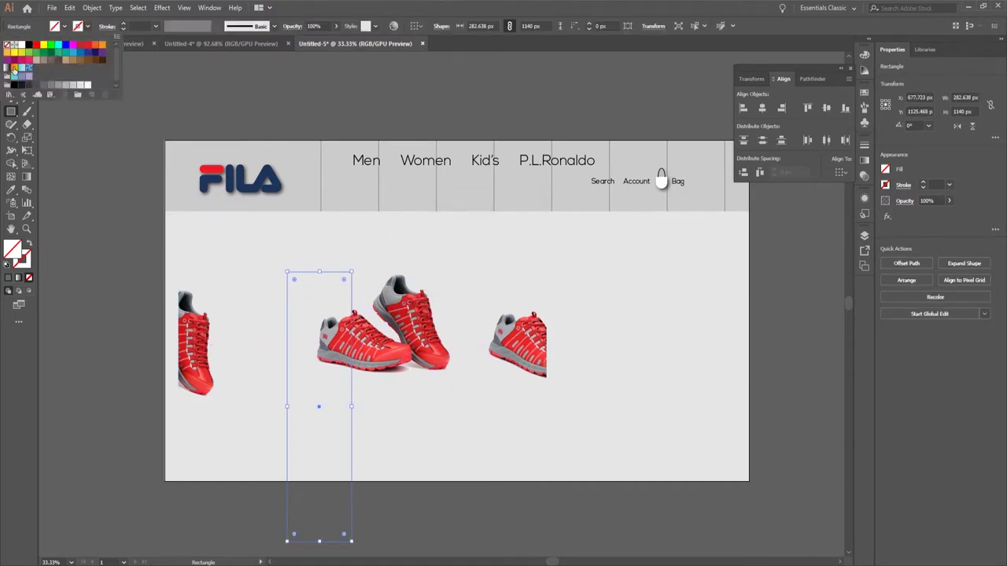
click(44, 61)
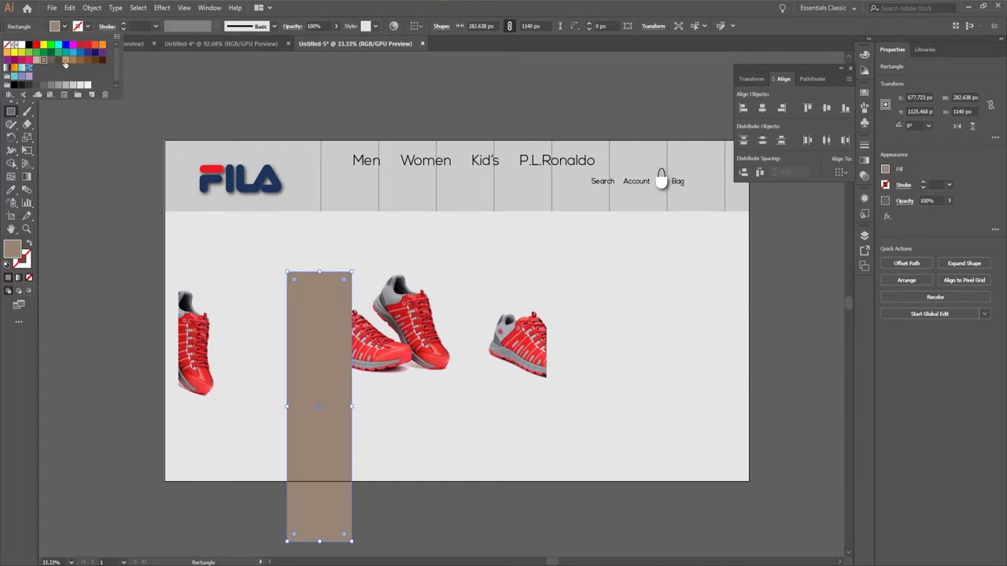
click(66, 84)
click(510, 9)
key(v)
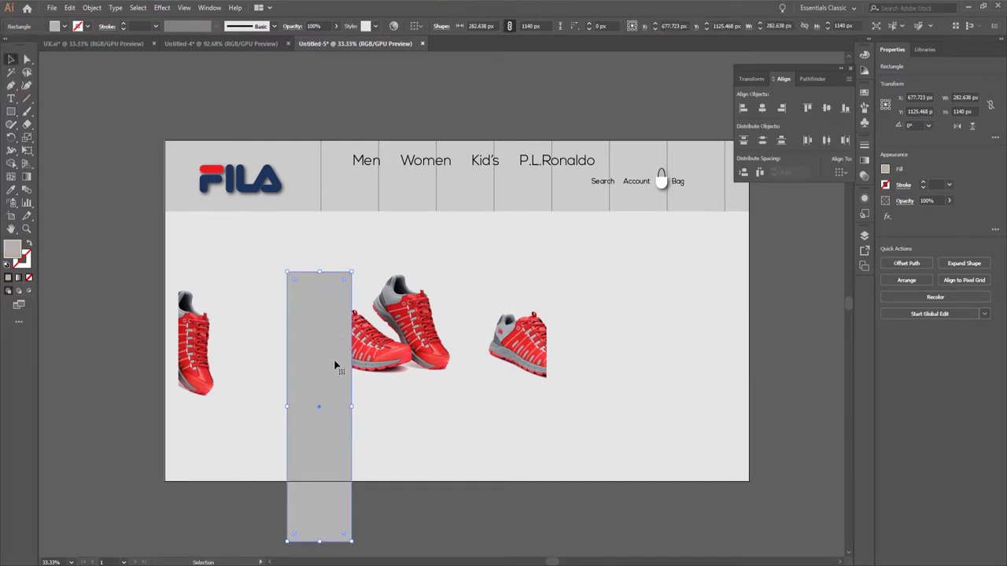
Align the light gray rectangle with the left-hand clipped shoe and stack it behind the shoe.
drag(334, 365, 227, 300)
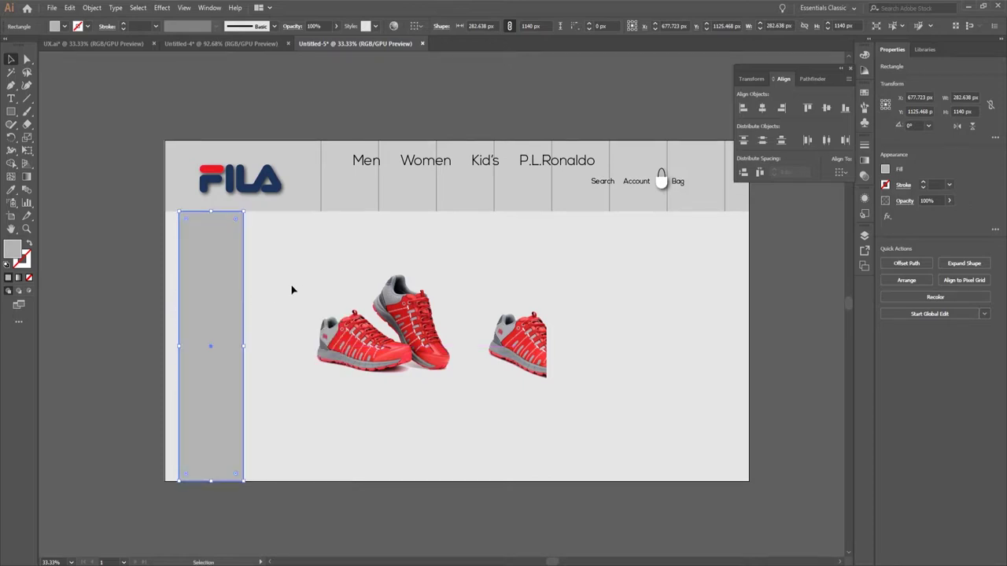
right_click(223, 297)
click(217, 317)
right_click(218, 316)
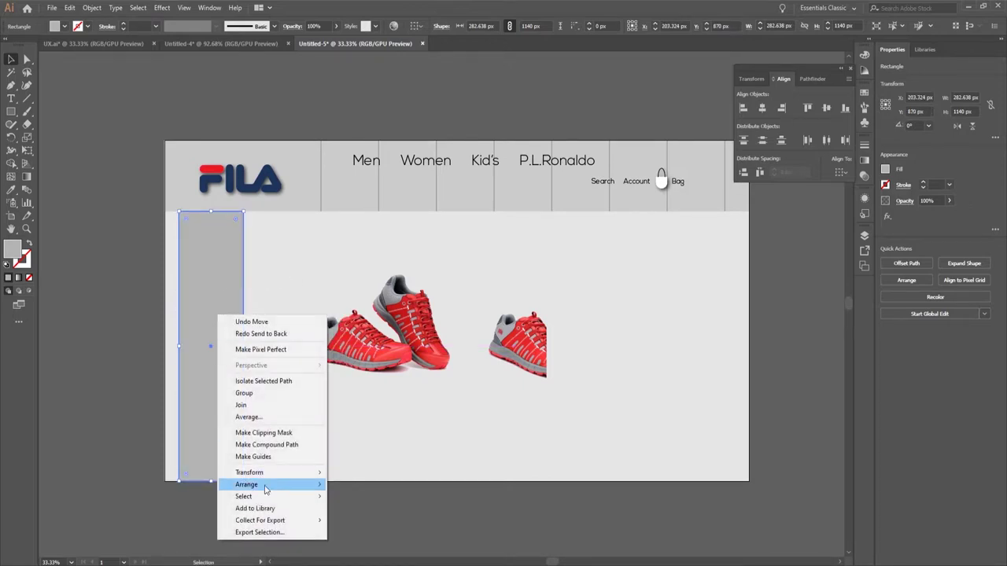
mouse_move(251, 485)
click(359, 508)
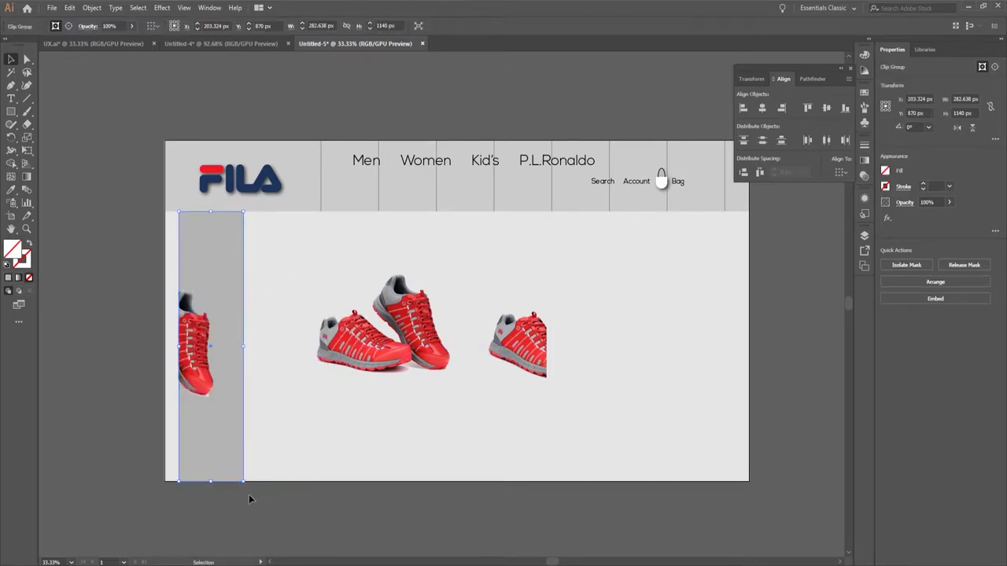
click(291, 536)
Create a second gray rectangle of 282.6383 × 1140 px and move it onto the right-hand clipped shoe.
click(234, 461)
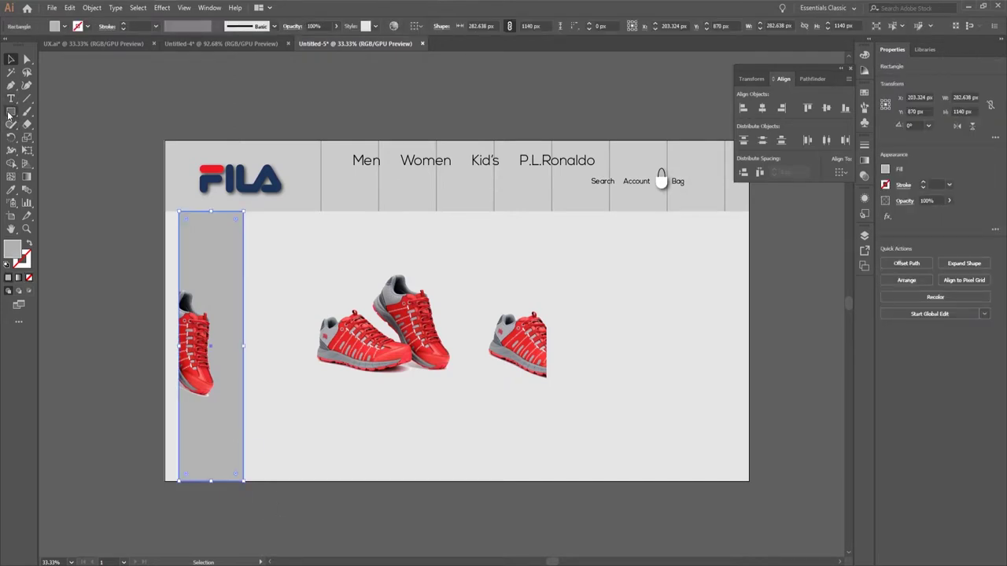
click(10, 114)
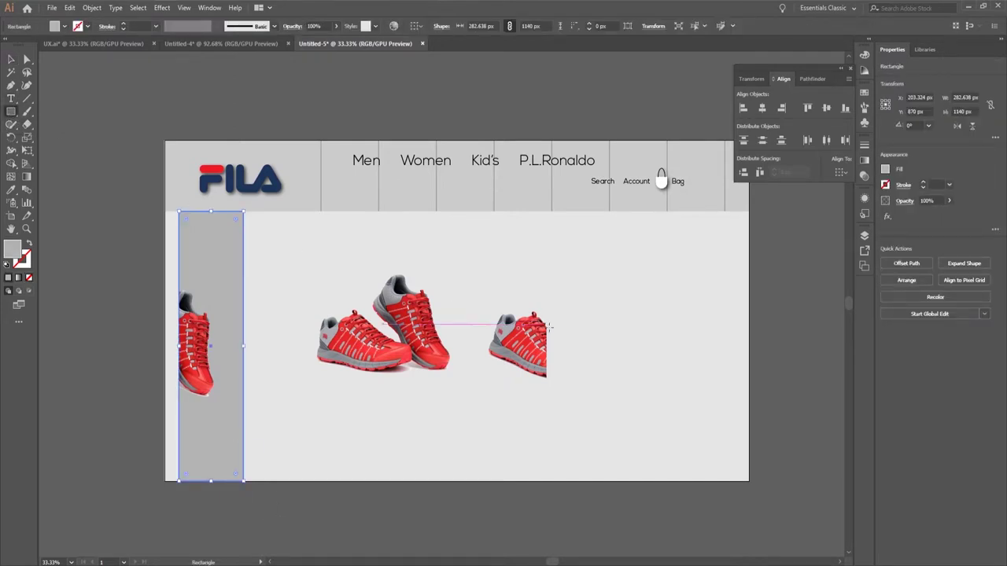
click(606, 301)
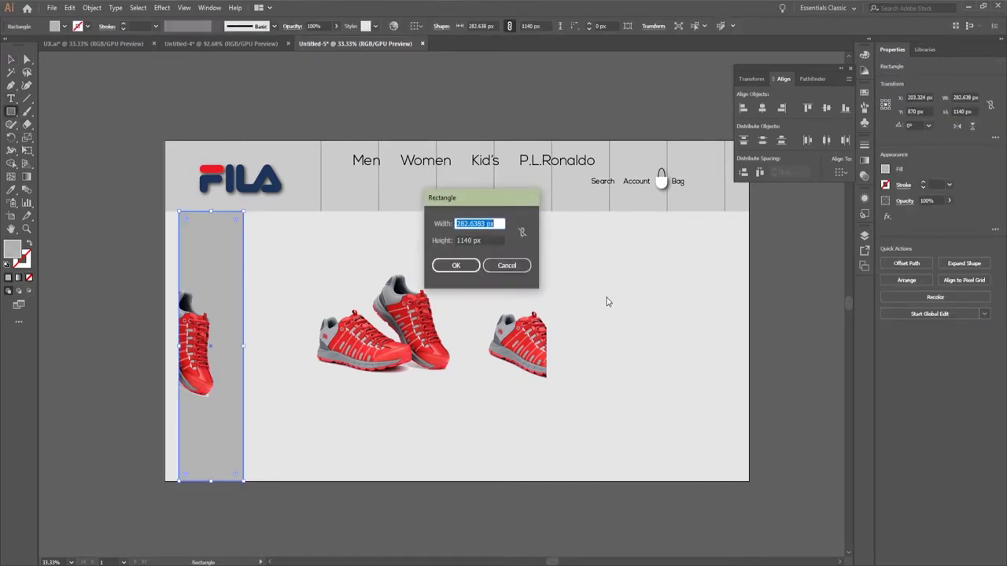
click(467, 269)
key(v)
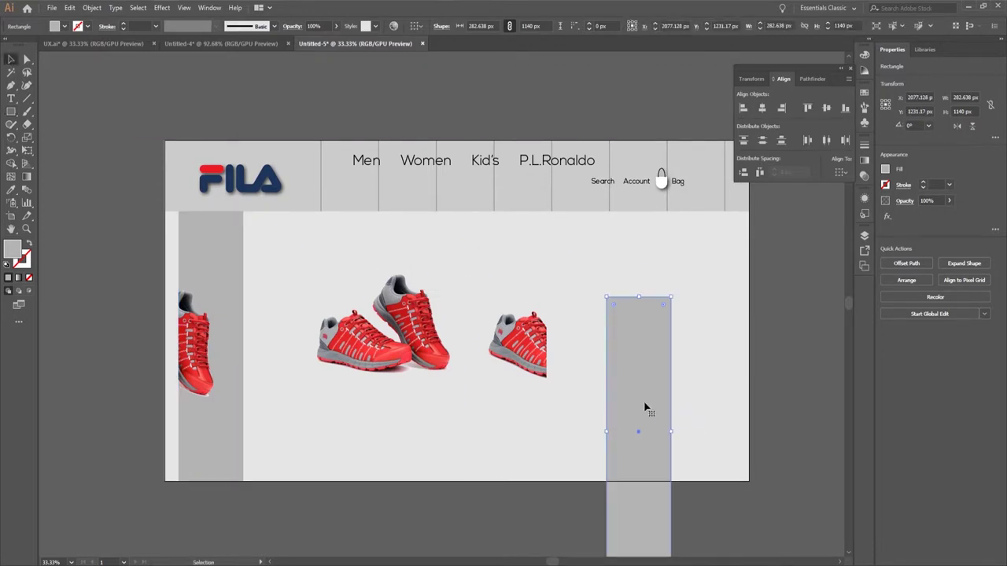
drag(663, 415, 533, 319)
Bring the right-hand clipped shoe in front of its gray rectangle and line the two up.
right_click(488, 345)
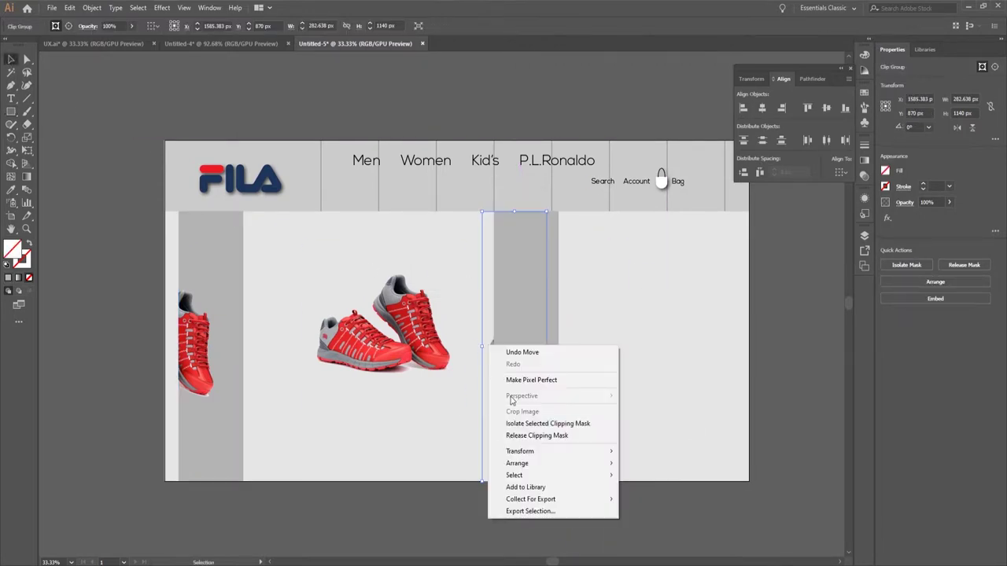
click(624, 321)
click(488, 345)
right_click(490, 346)
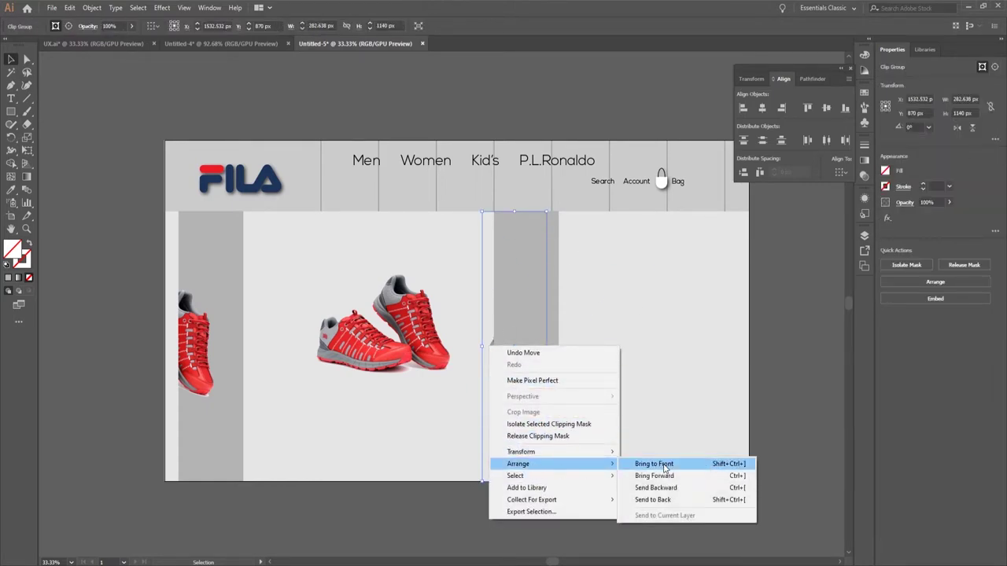
click(657, 461)
click(732, 395)
Shift the central shoe pair slightly to the left and group the right-hand clipped shoe with its gray rectangle.
click(389, 351)
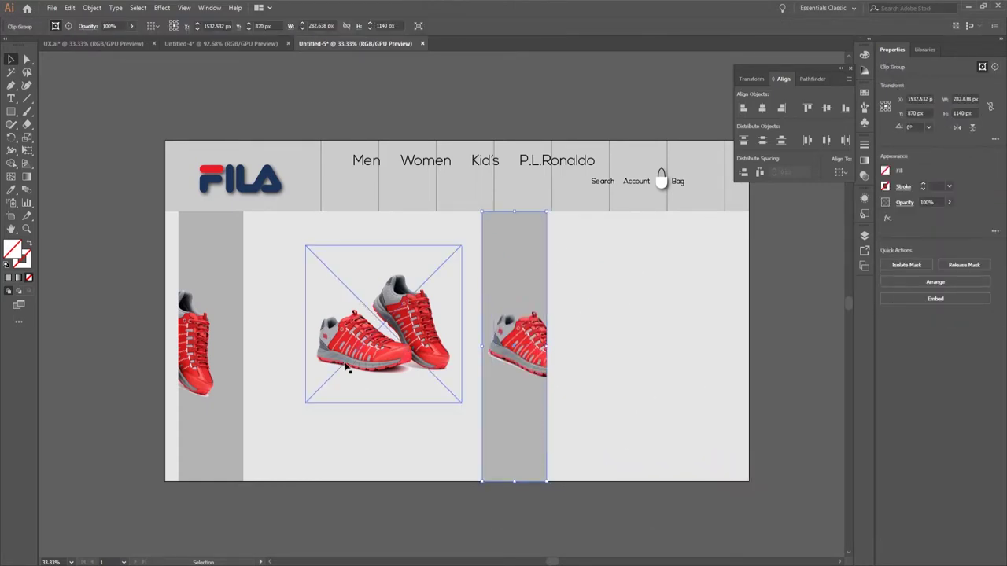
drag(389, 351, 359, 357)
drag(608, 326, 515, 346)
drag(618, 304, 414, 435)
shift+click(372, 363)
click(92, 7)
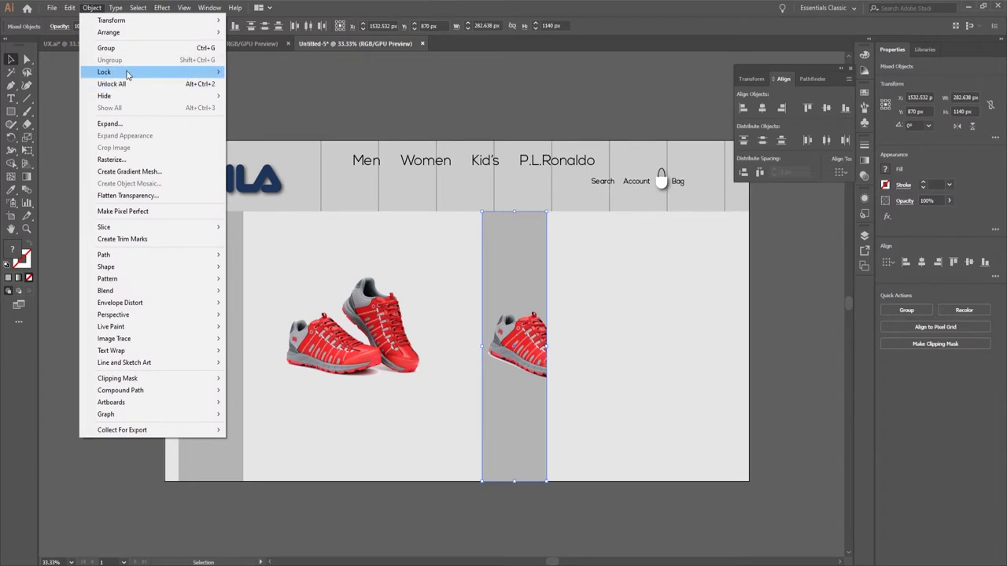
click(141, 50)
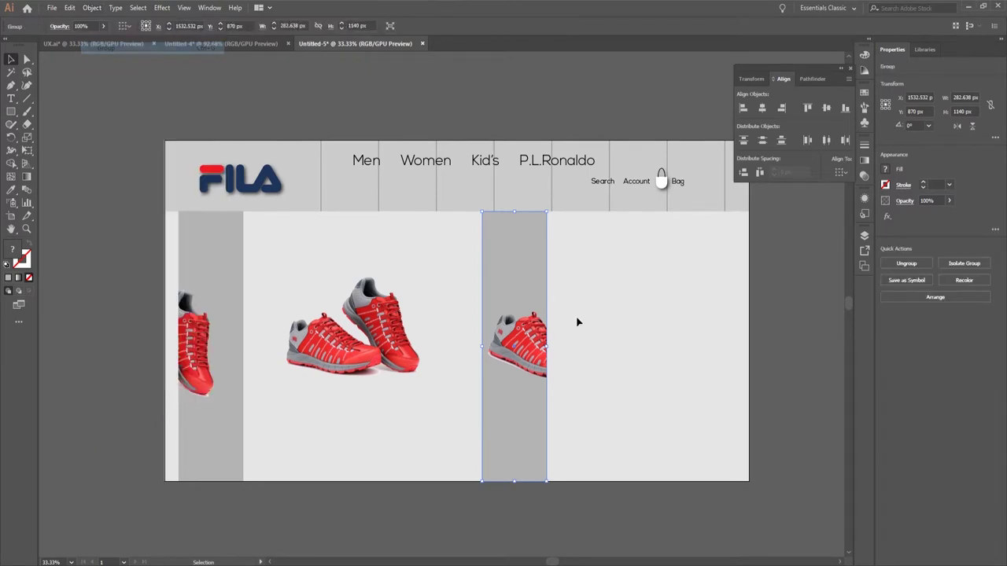
Group the left-hand clipped shoe with its gray rectangle and move both column groups inward toward the central shoe pair.
click(220, 276)
drag(281, 442, 163, 370)
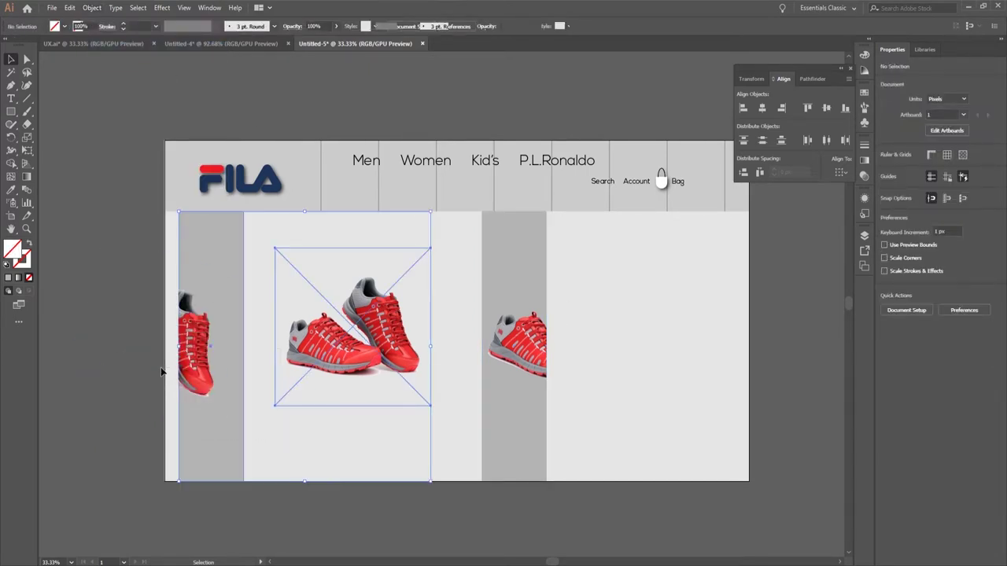
click(251, 434)
click(220, 433)
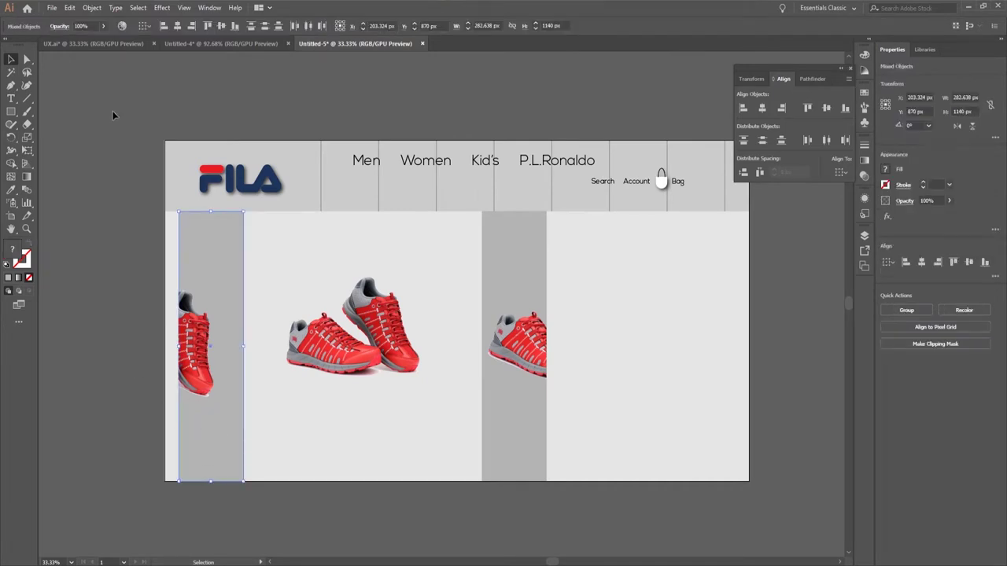
click(91, 8)
click(118, 48)
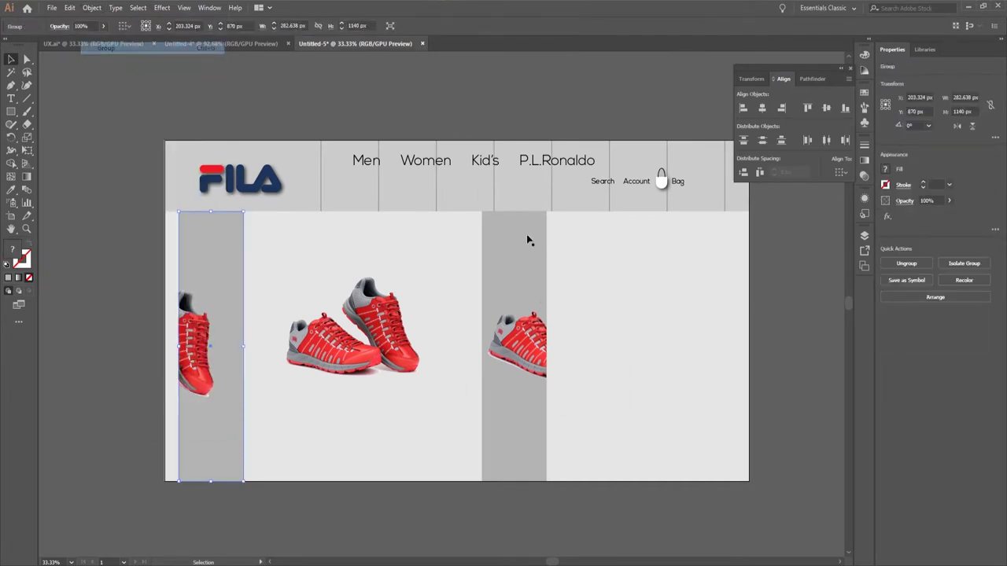
click(629, 391)
drag(535, 347, 489, 346)
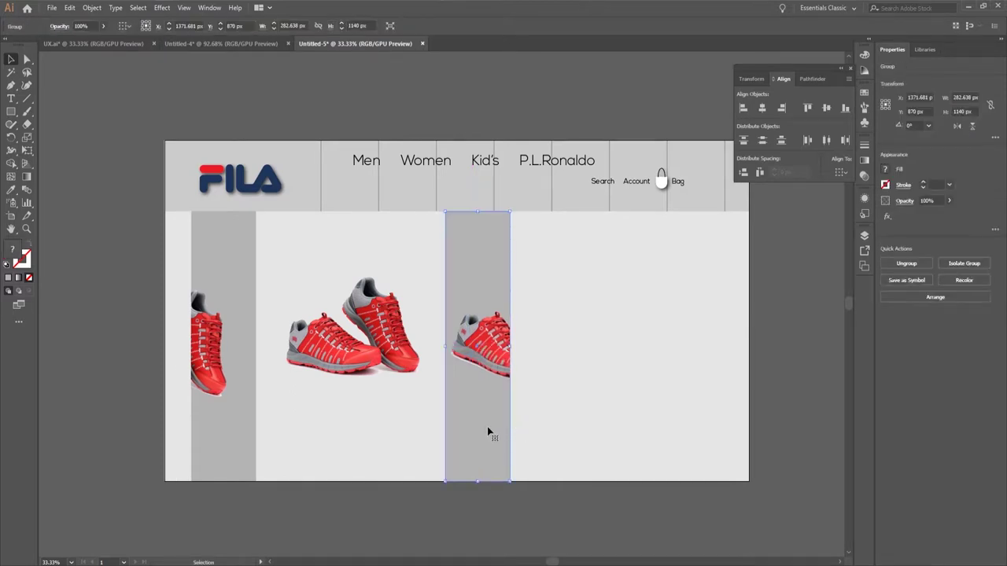
Ungroup the right-hand shoe column and recolor its rectangle to a very light gray.
right_click(489, 426)
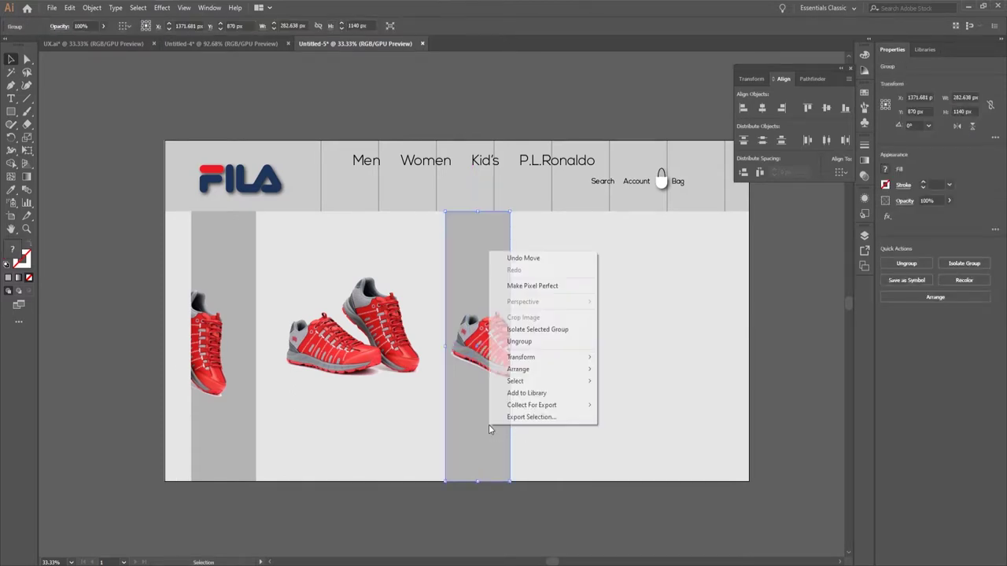
click(519, 341)
click(493, 468)
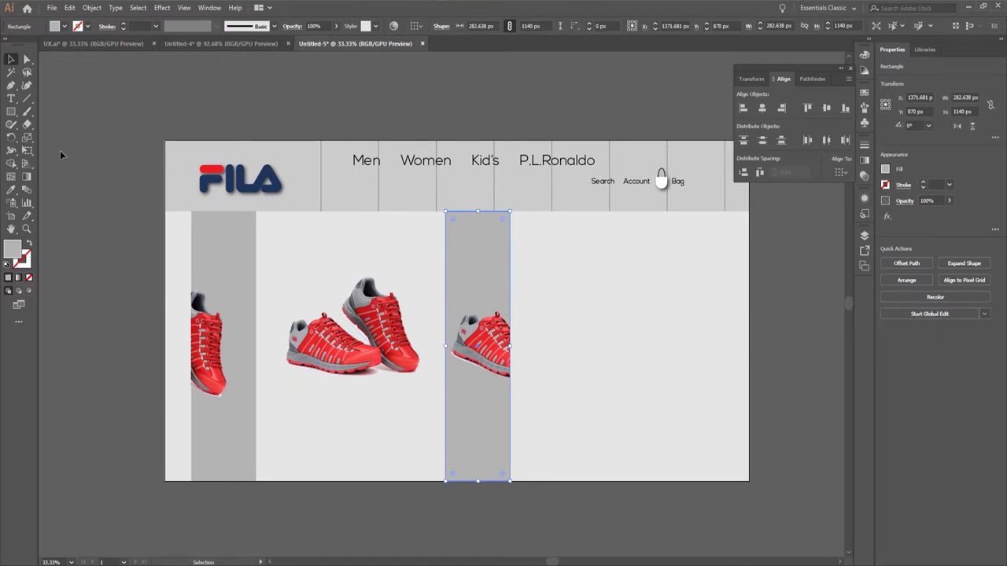
double_click(13, 250)
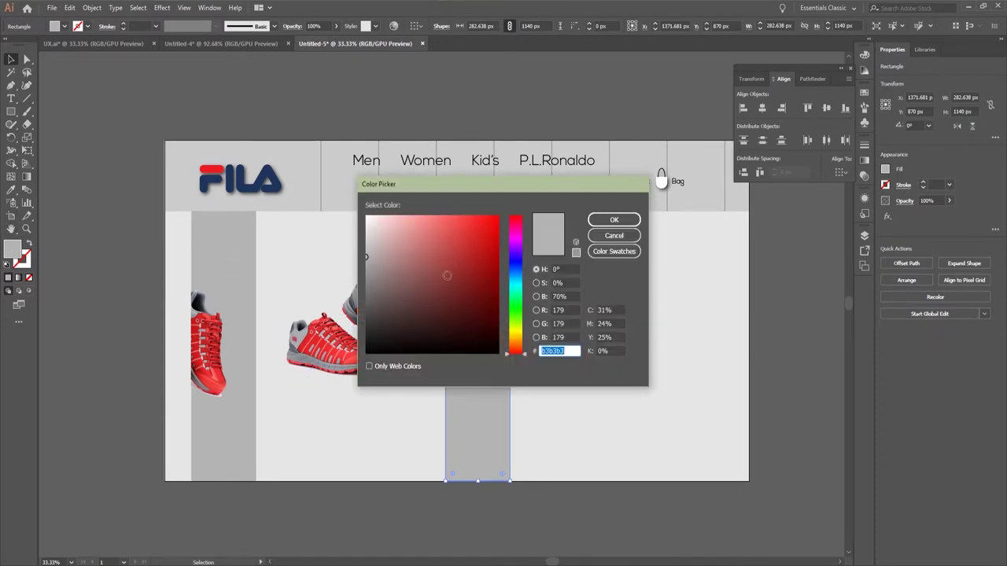
click(614, 220)
click(629, 440)
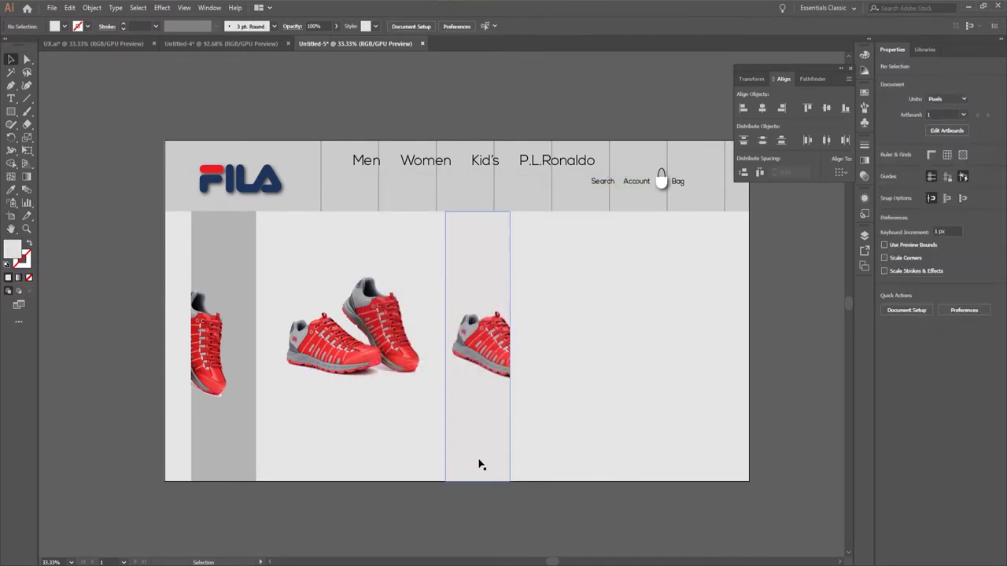
Ungroup the left-hand shoe column and match its rectangle's fill to the right-hand rectangle with the Eyedropper.
click(229, 440)
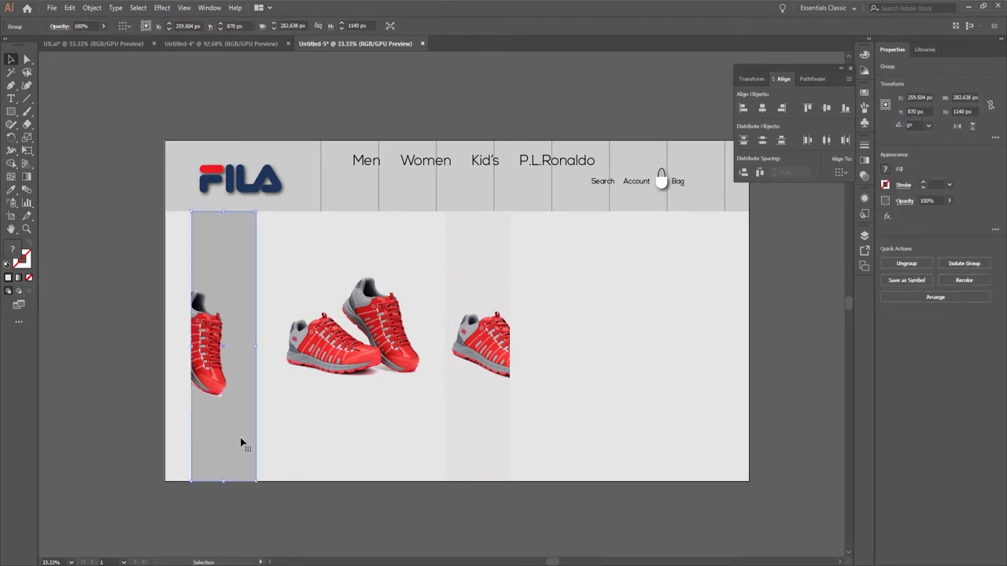
right_click(241, 440)
click(264, 354)
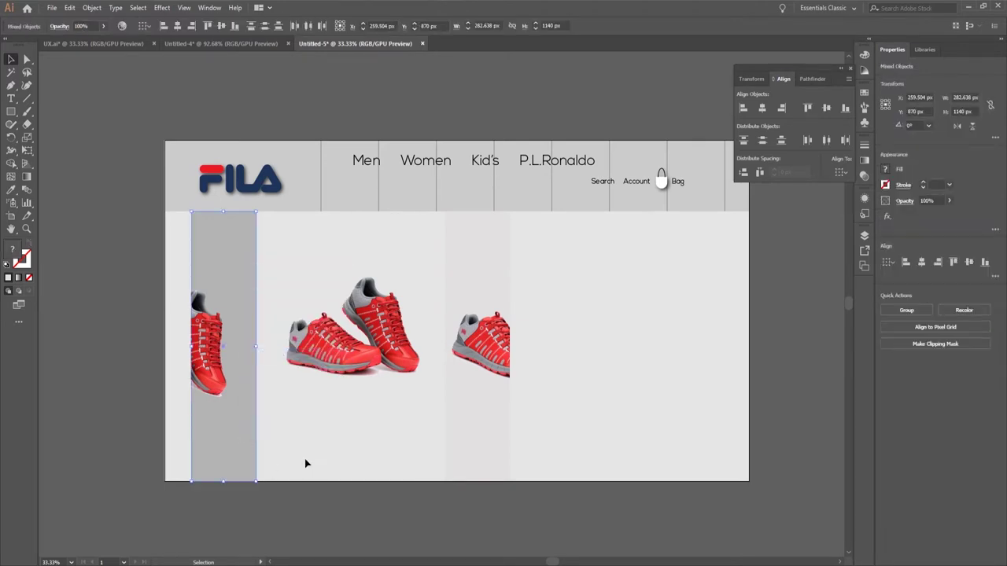
click(11, 191)
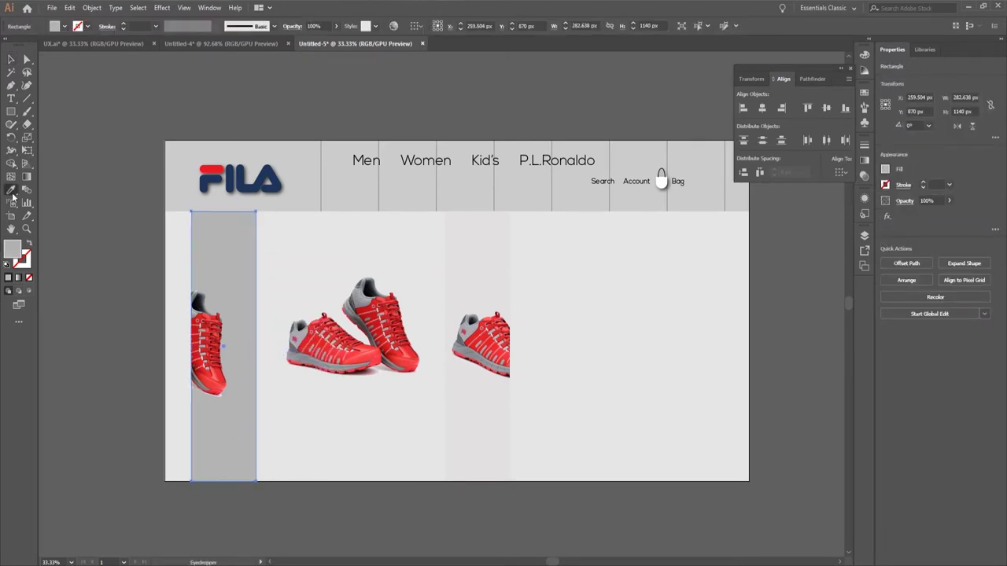
click(486, 406)
key(v)
click(121, 152)
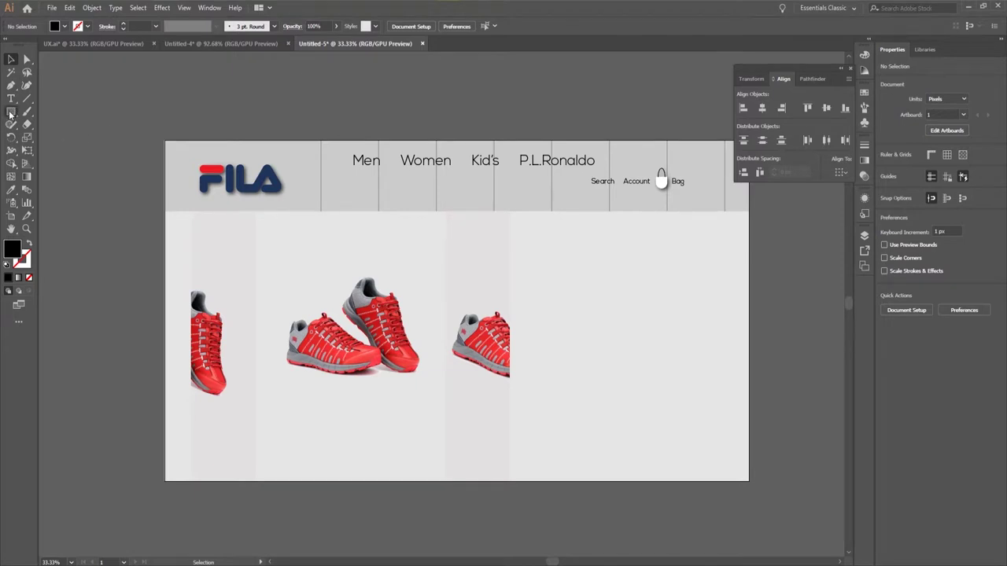
Draw a circle about 36 px in diameter outside the artboard's upper-left corner and fill it with gray.
drag(11, 112, 45, 136)
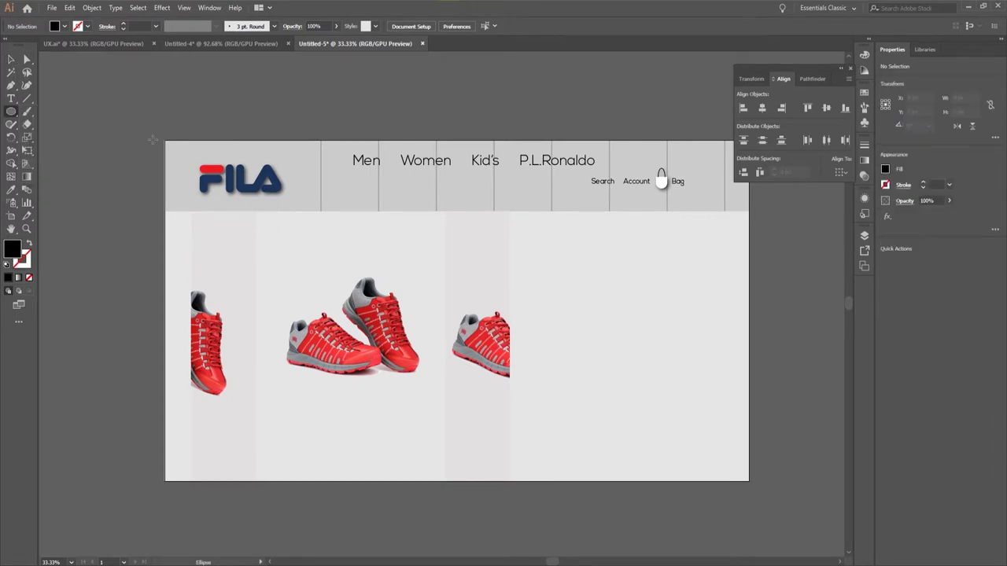
key(v)
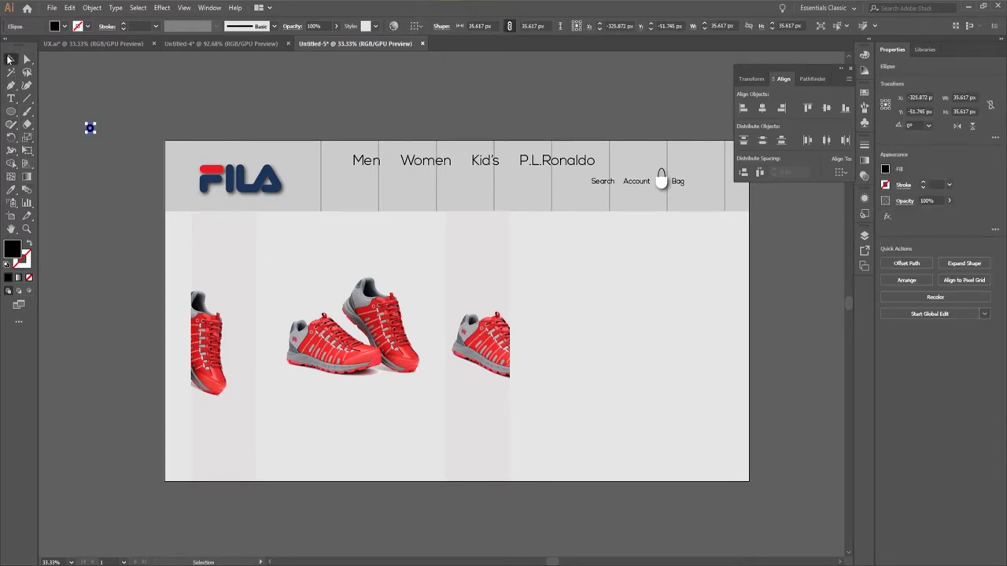
click(90, 128)
click(65, 26)
click(65, 84)
click(91, 129)
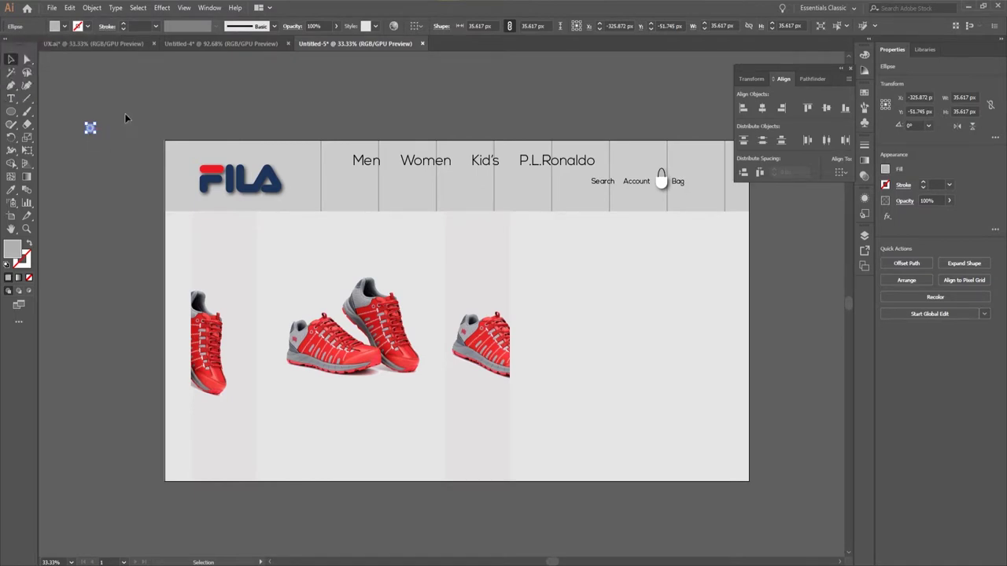
Duplicate the gray circle twice to form a row of three and distribute the circles evenly horizontally.
click(126, 115)
click(93, 127)
mouse_move(90, 128)
mouse_down()
mouse_move(102, 128)
mouse_move(80, 120)
mouse_up()
key(ctrl+d)
click(113, 118)
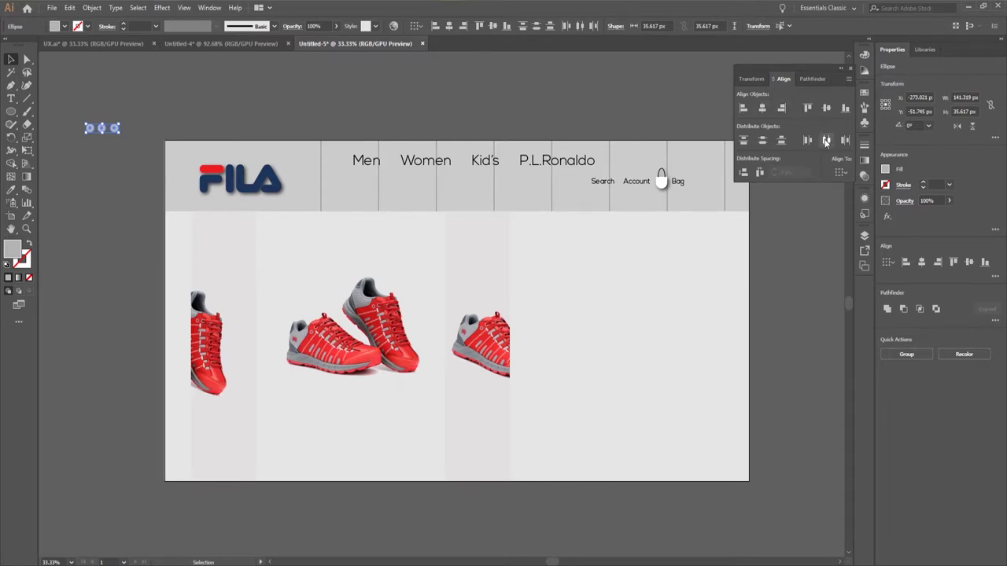
click(329, 101)
click(125, 122)
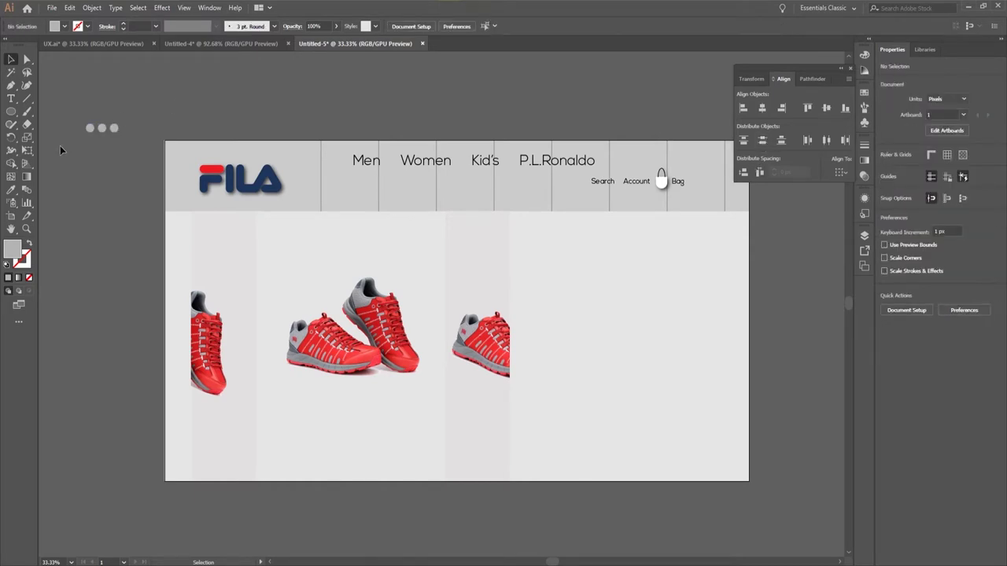
Fill the middle circle of the row with red.
drag(60, 145, 127, 113)
click(128, 113)
click(101, 129)
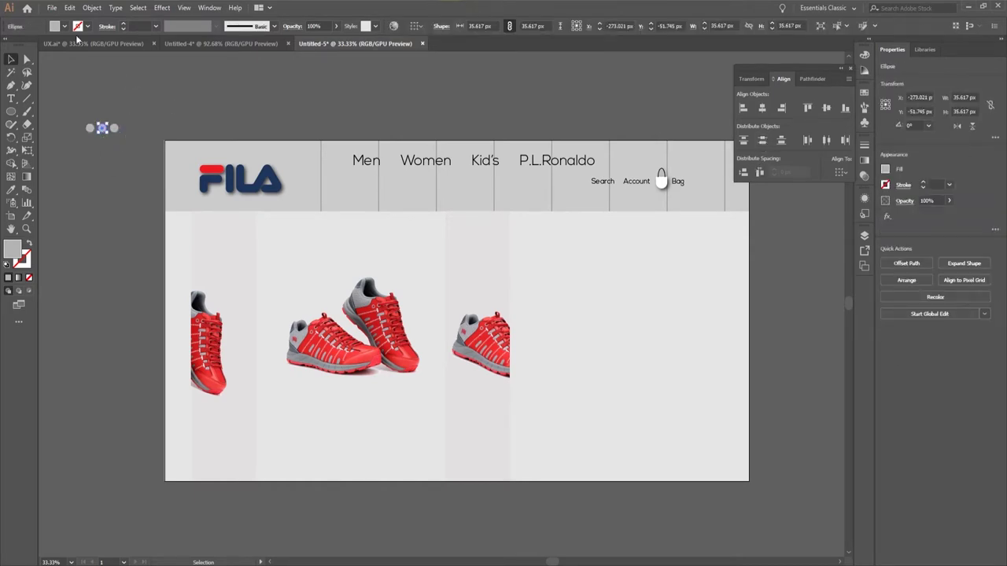
click(61, 28)
click(37, 45)
Group the three circles at about 153 px overall width and place them centered below the main shoe pair.
drag(157, 138, 92, 75)
click(90, 8)
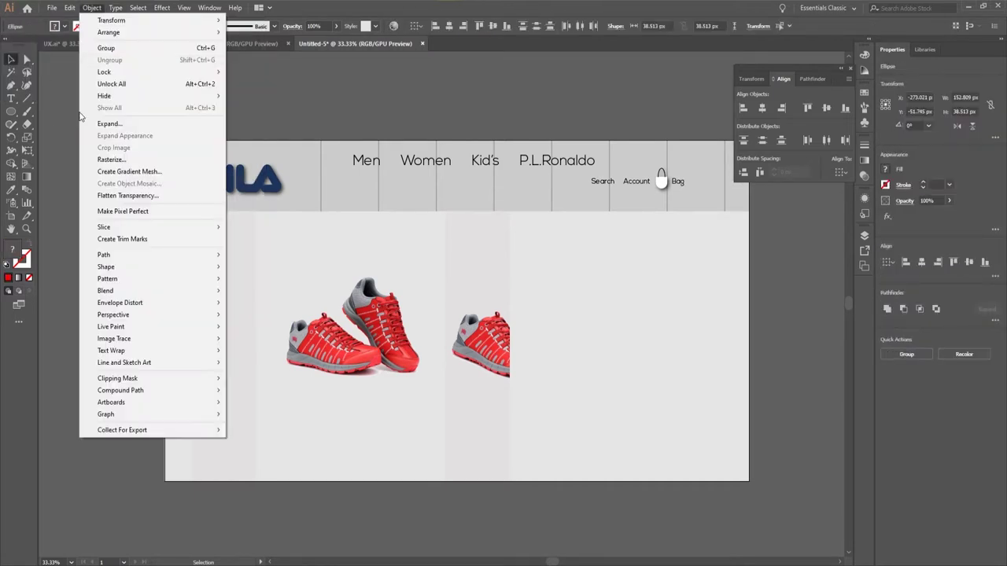
click(103, 42)
drag(101, 127, 346, 406)
click(211, 247)
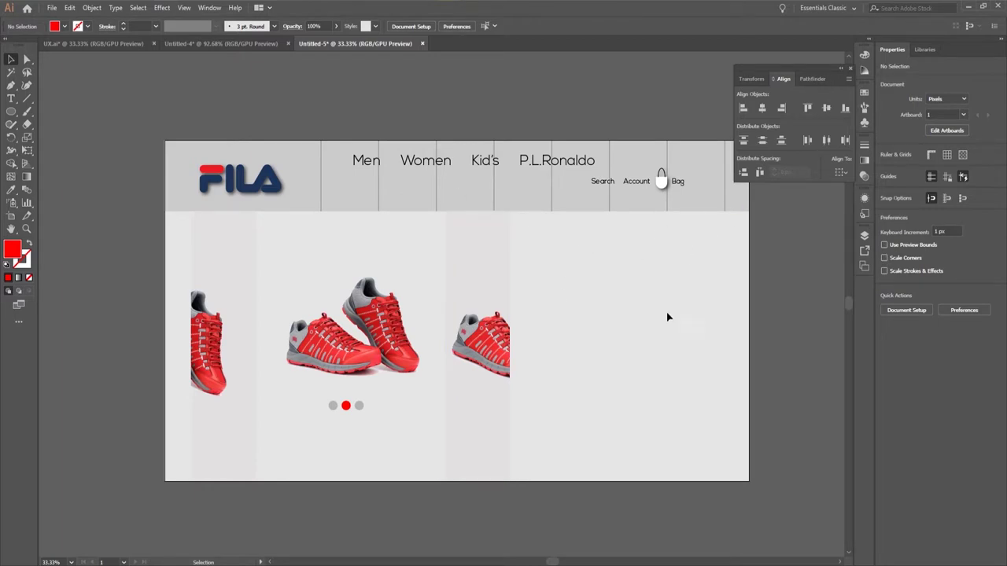
Copy the "Men's Disruptor 2 Splatter" title from UX.ai into the Untitled-5 document and place it right of the shoe columns.
click(115, 45)
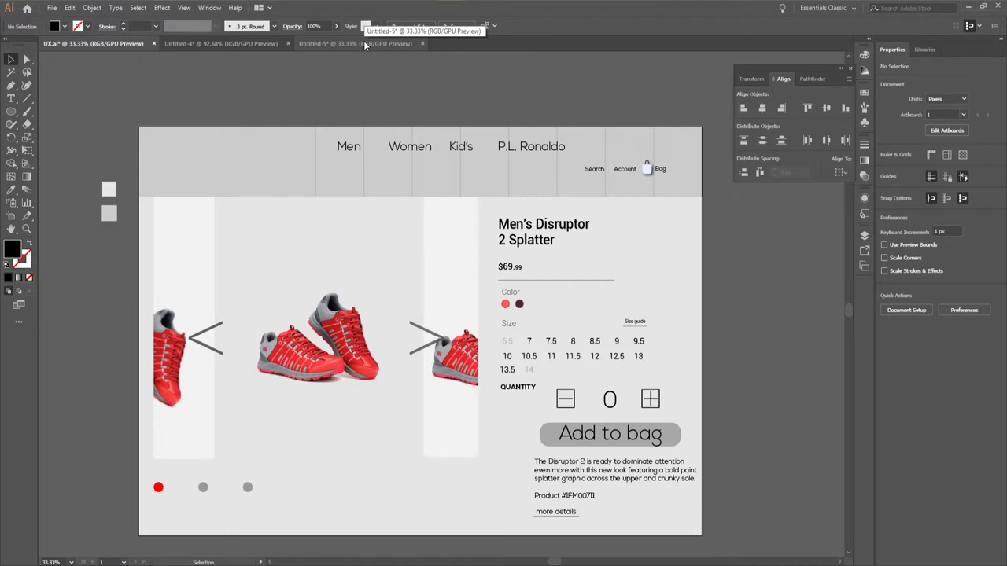
click(519, 241)
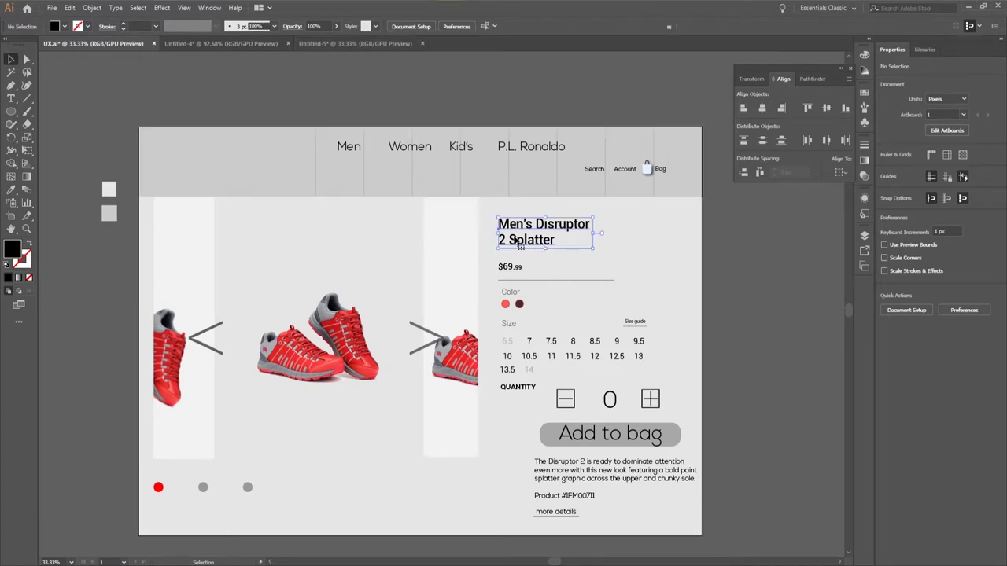
click(70, 9)
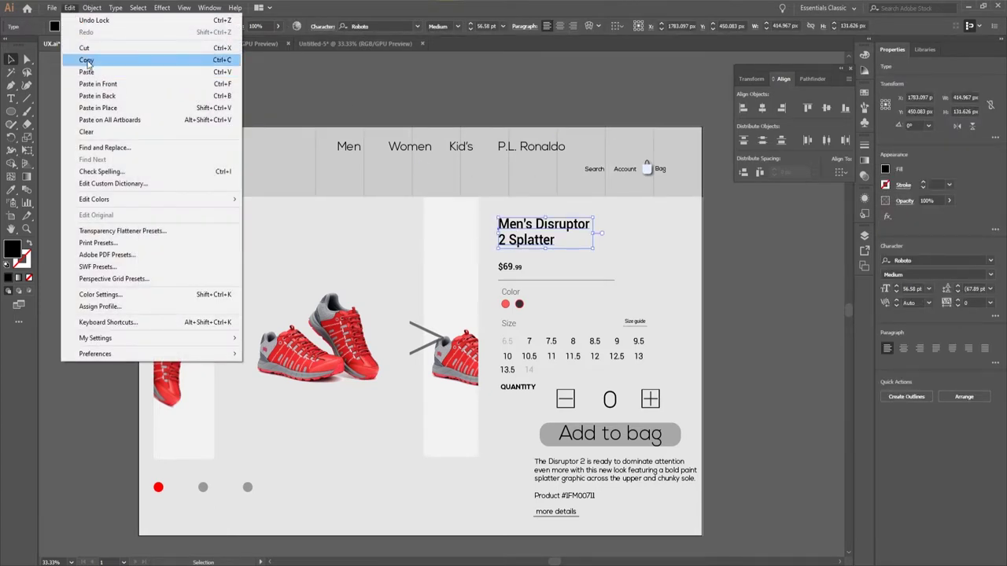
click(83, 61)
click(328, 44)
click(70, 8)
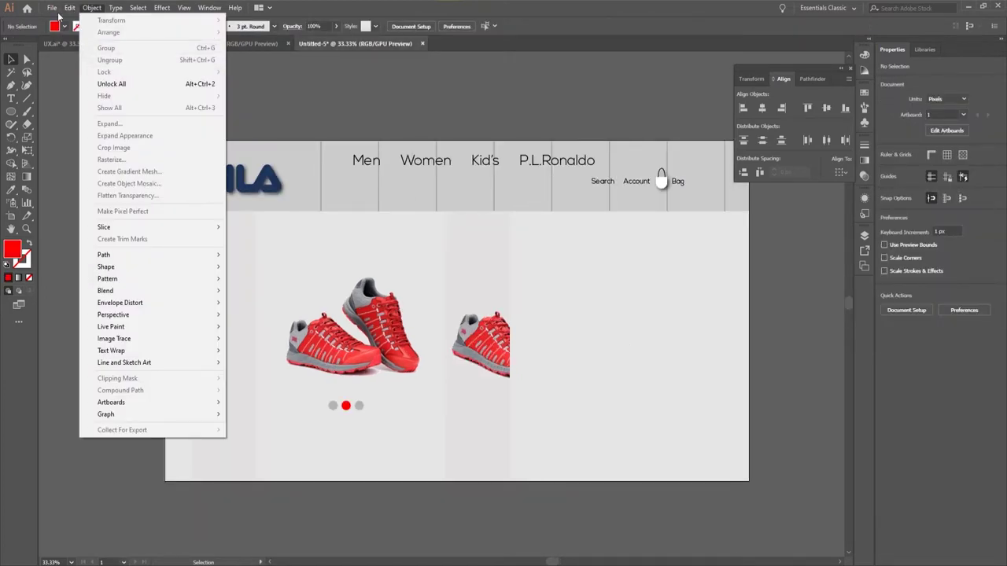
click(86, 71)
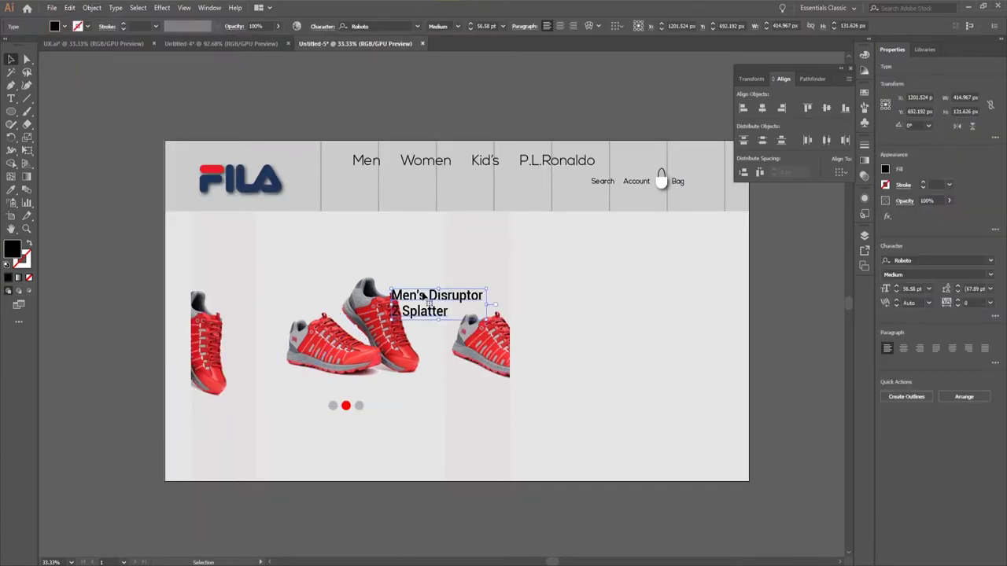
drag(430, 300, 586, 270)
click(561, 299)
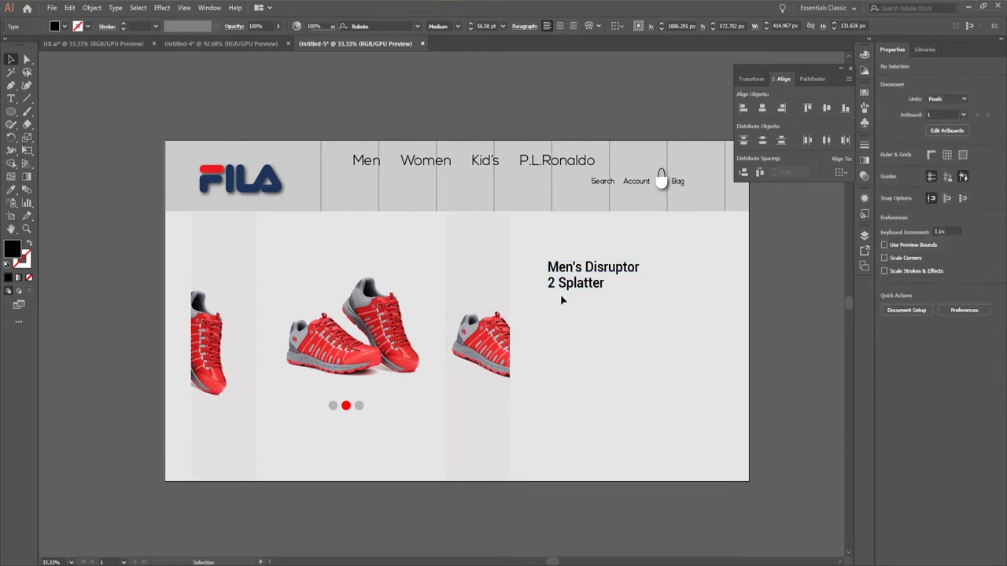
Set the font for new text to Roboto Bold.
click(11, 99)
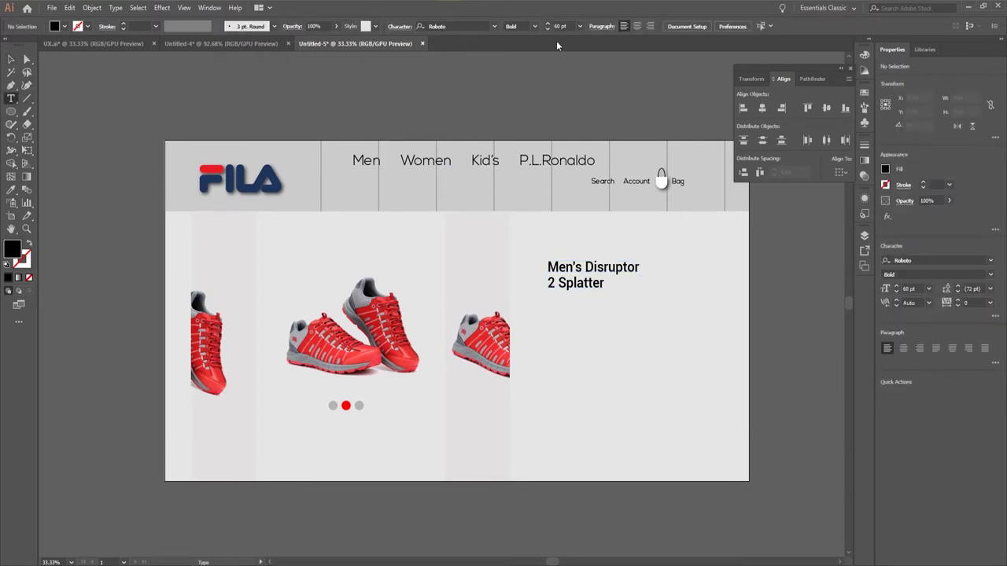
click(563, 26)
text(4)
click(448, 24)
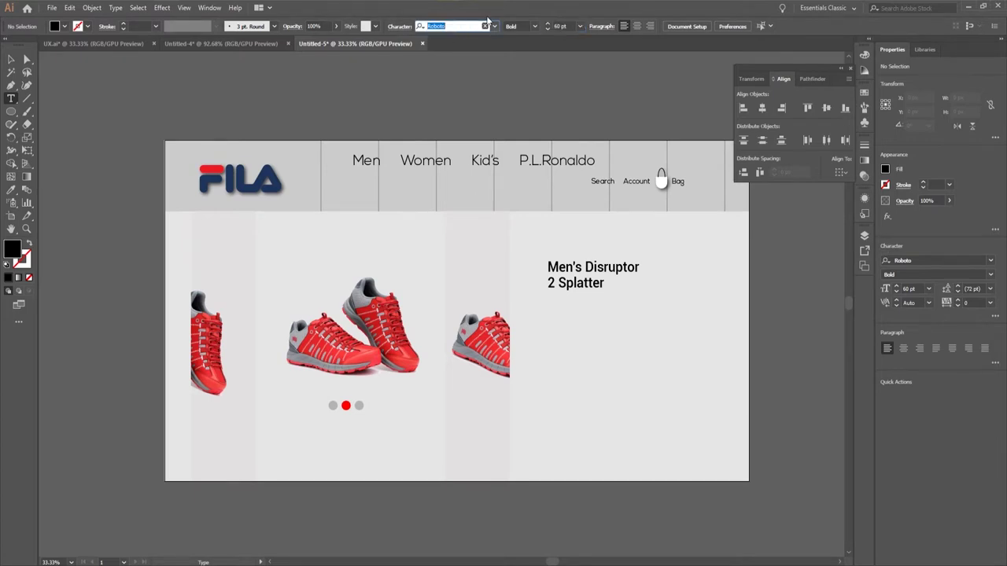
text(Rob)
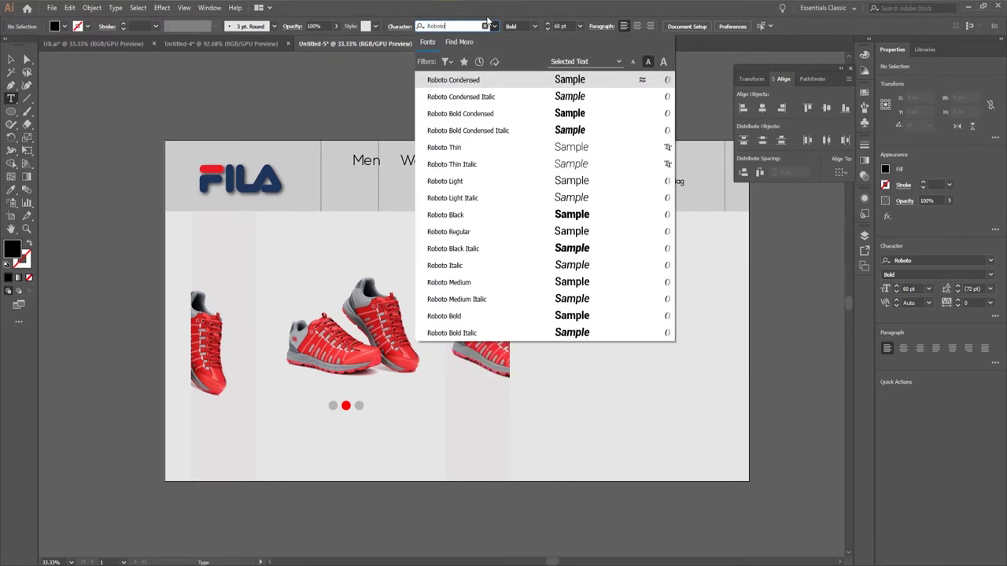
click(513, 315)
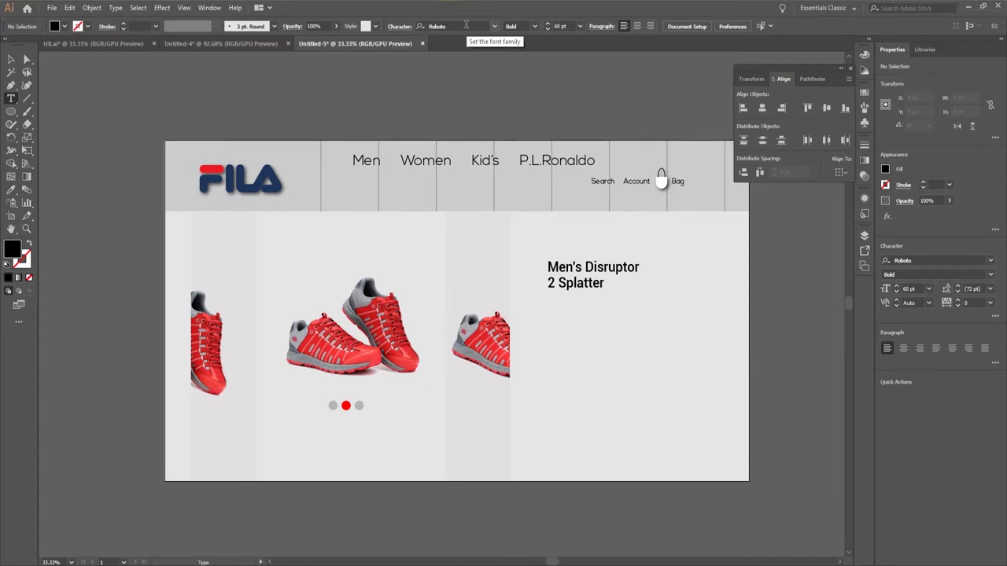
Create the two-line title "Men's Distruptor / 2 splatter" in Roboto Bold 60 pt above the artboard and delete it again.
click(123, 95)
text(Men's Distruptor)
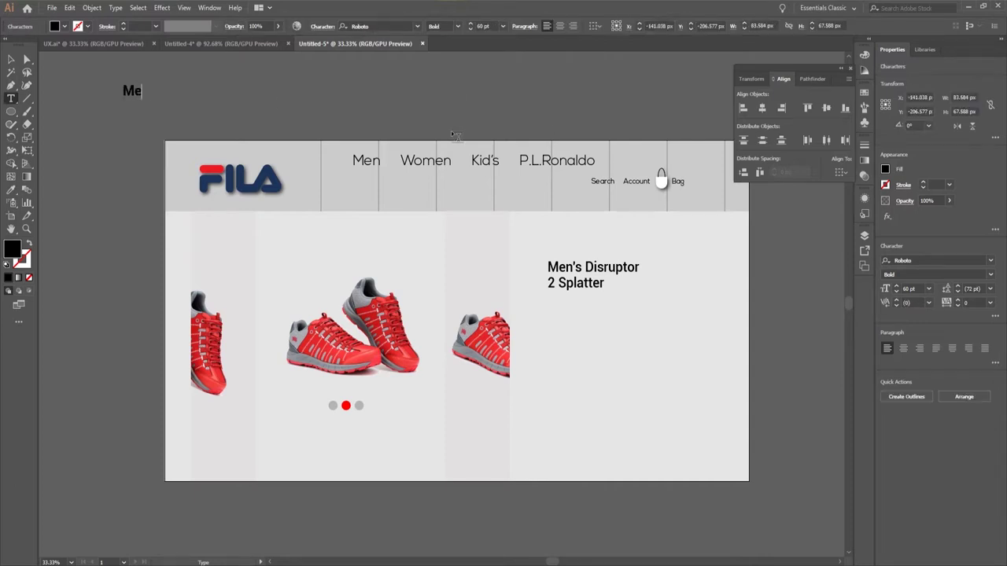
key(Return)
text(2 splatter)
click(12, 57)
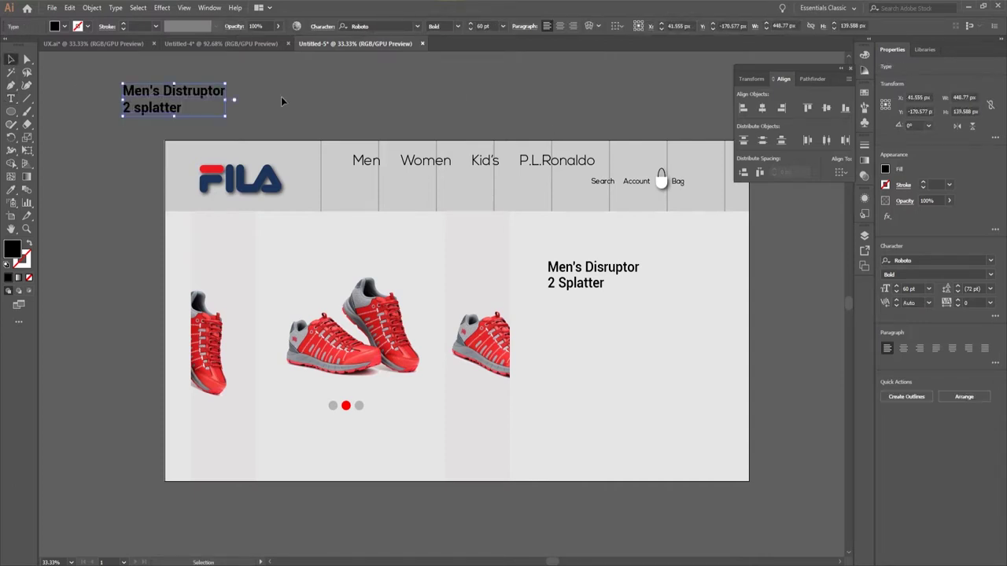
click(281, 99)
click(129, 108)
click(250, 95)
drag(107, 128, 373, 80)
drag(394, 88, 99, 124)
key(Delete)
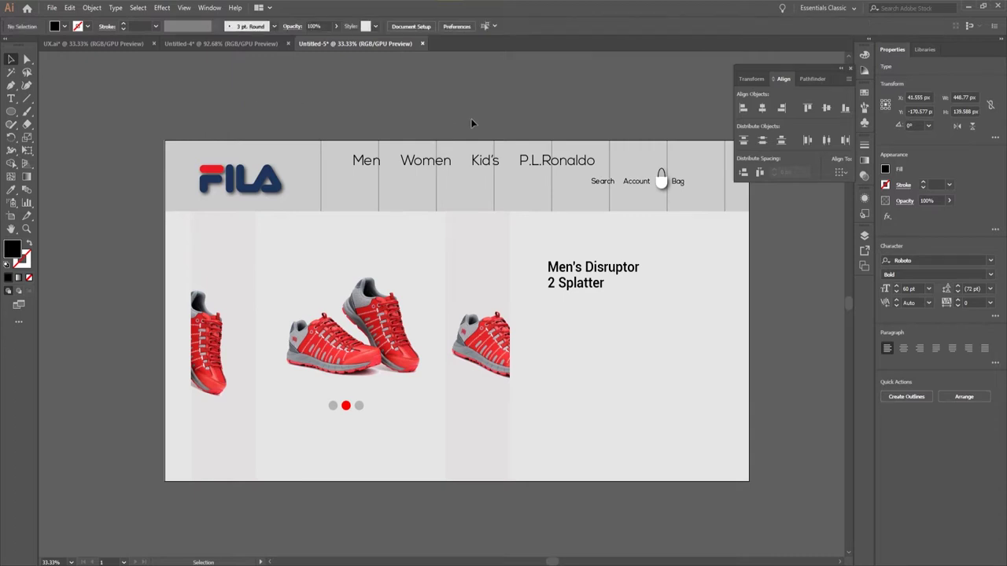
Move the product title higher and copy the $69.99 price from UX.ai into Untitled-5, placing it below the title.
drag(576, 267, 575, 231)
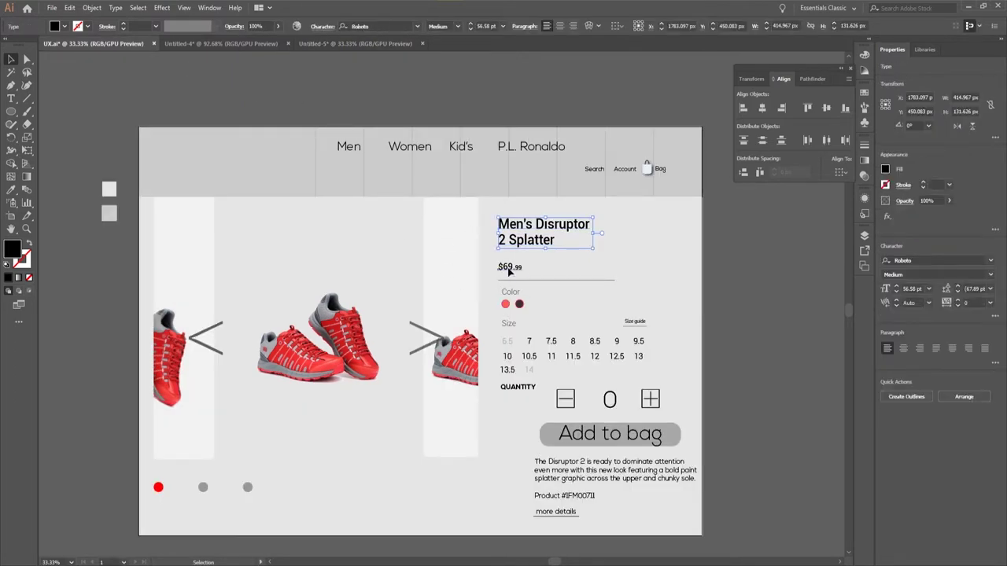
click(508, 267)
click(69, 7)
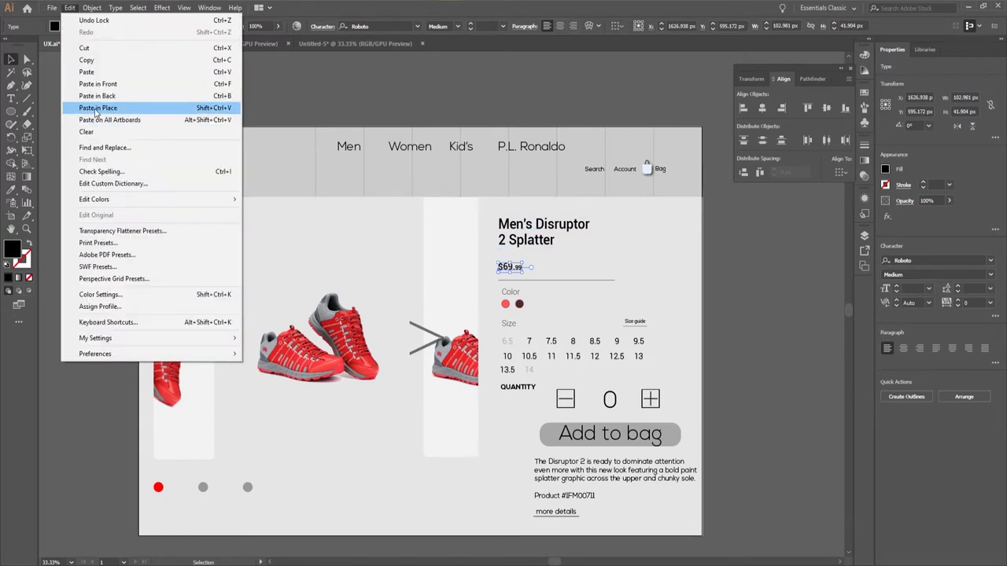
click(86, 60)
click(302, 45)
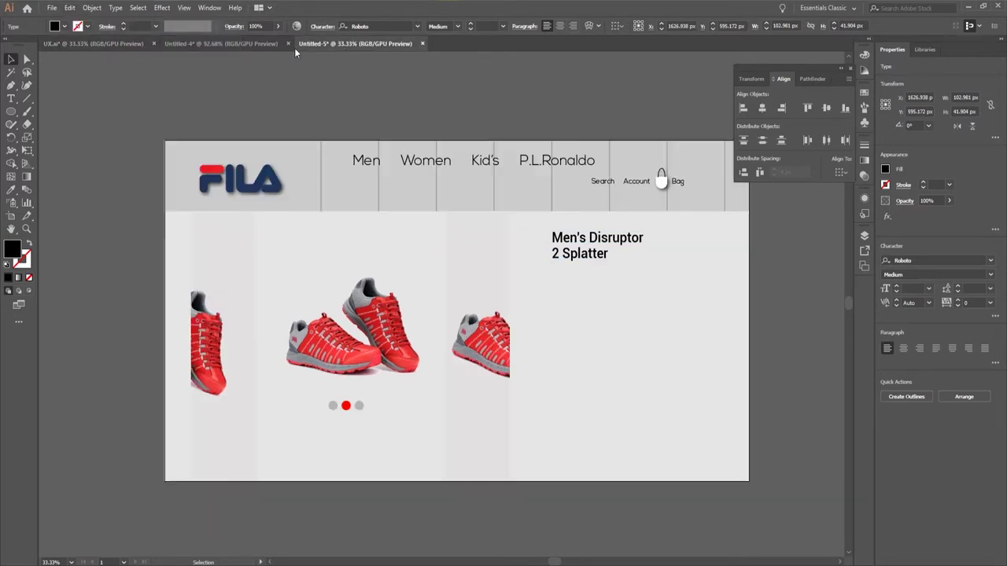
click(69, 8)
click(87, 69)
drag(439, 304, 563, 285)
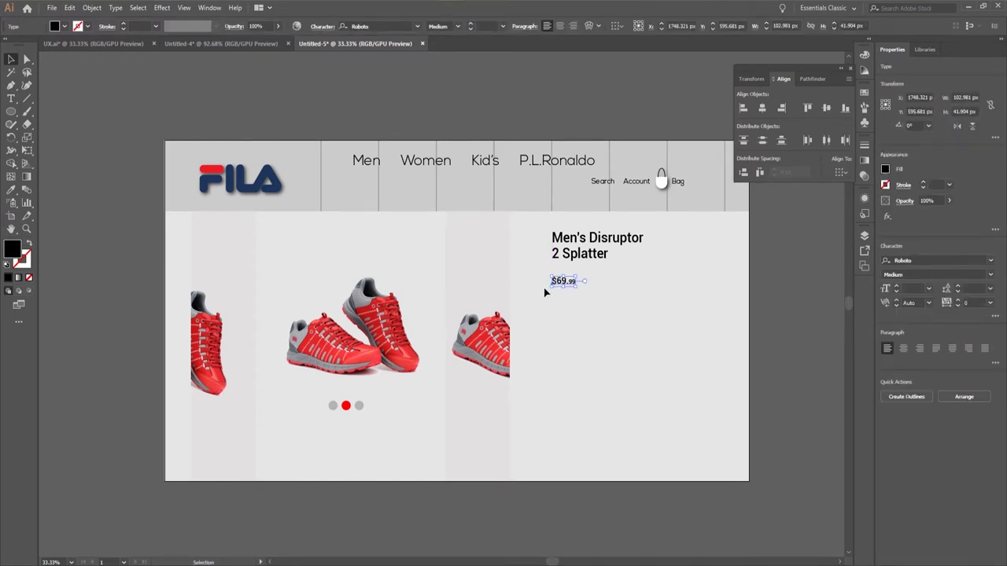
Draw a horizontal line about 467 px long with a 2 pt black stroke and place it as a divider below the price.
click(27, 98)
drag(154, 96, 259, 95)
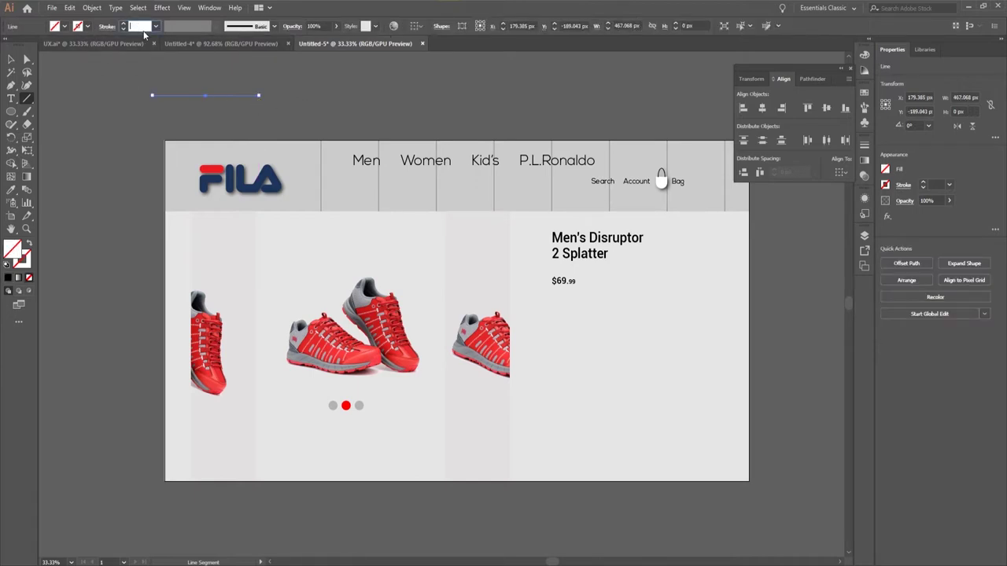
click(77, 26)
click(30, 44)
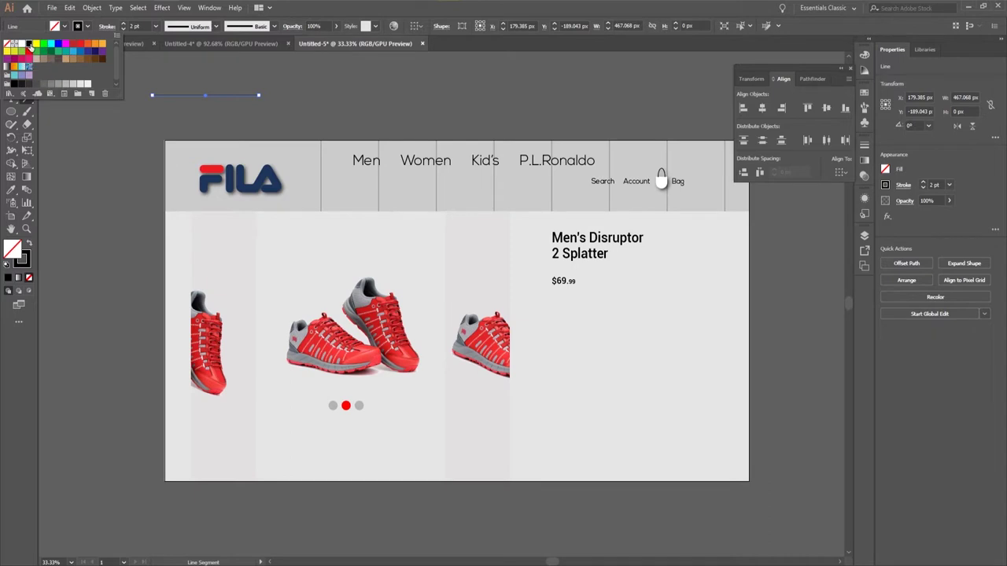
click(266, 99)
click(11, 59)
click(155, 65)
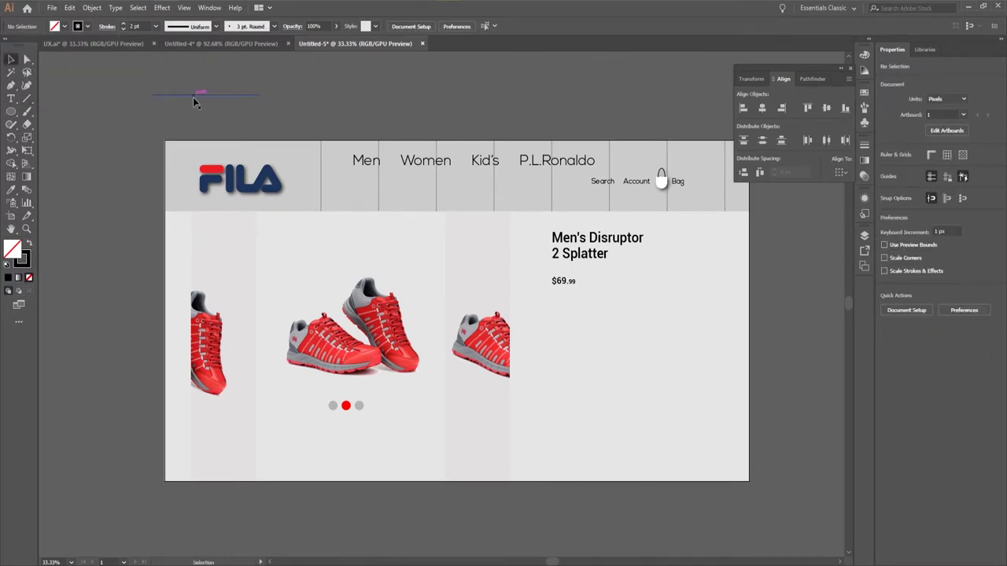
drag(193, 96, 594, 297)
click(797, 277)
Draw a circle about 30 px in diameter above the artboard in Untitled-5 and fill it with red.
click(93, 44)
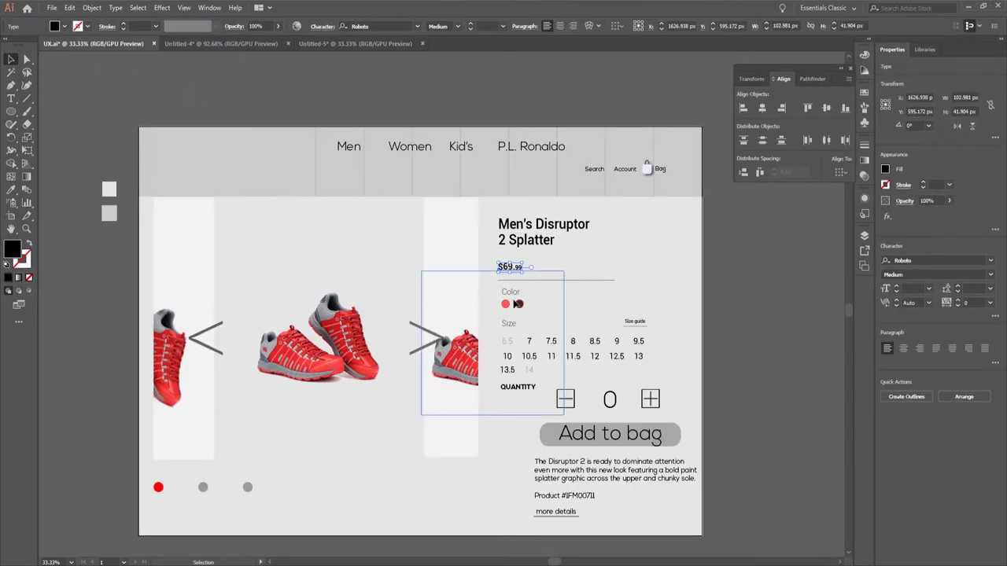
click(351, 44)
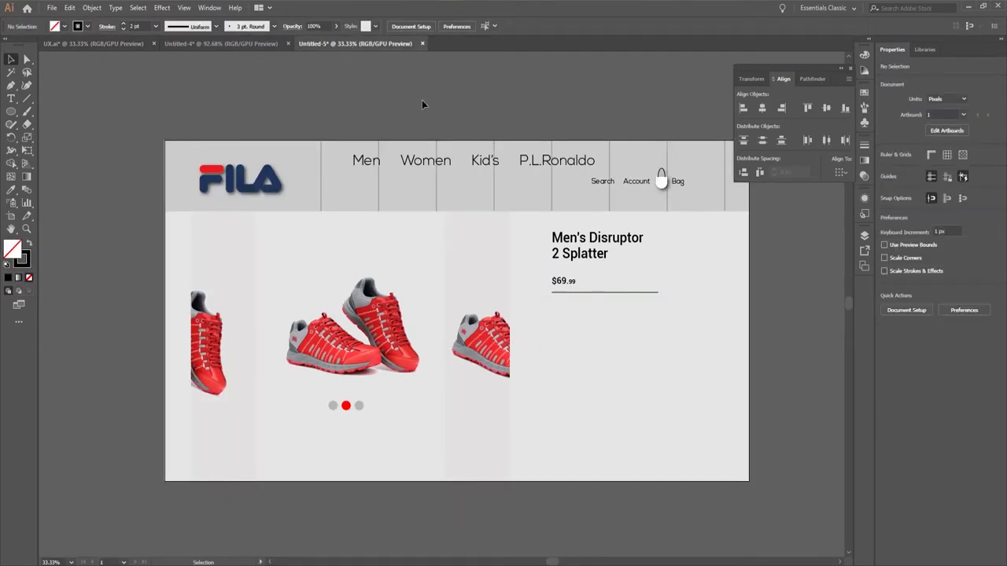
click(11, 111)
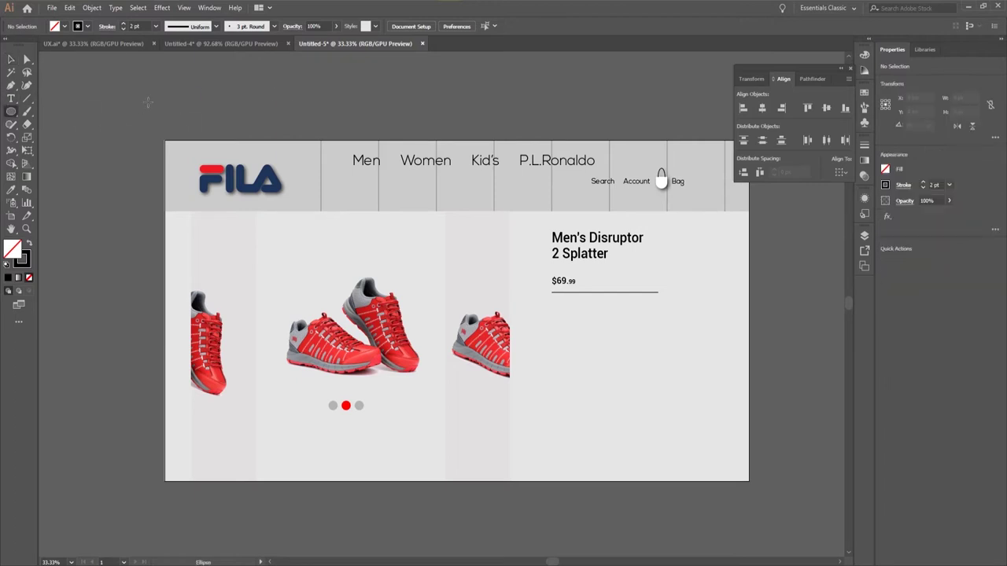
drag(126, 78, 134, 86)
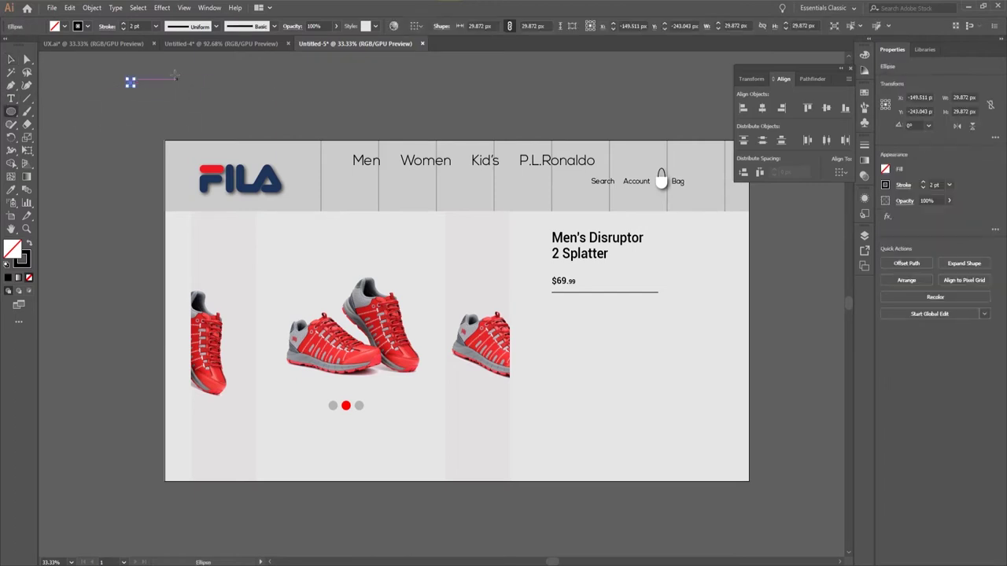
click(8, 59)
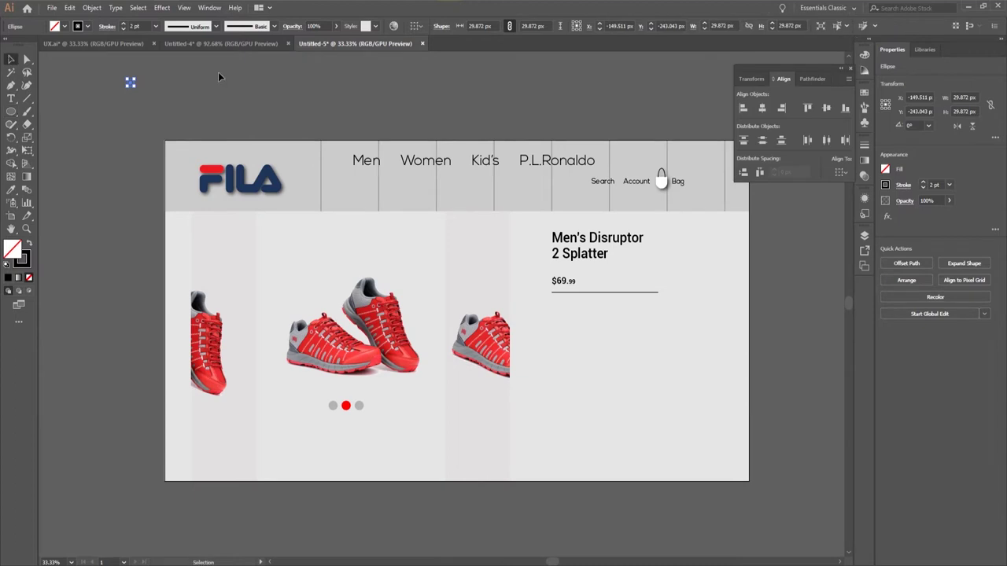
click(142, 77)
click(131, 83)
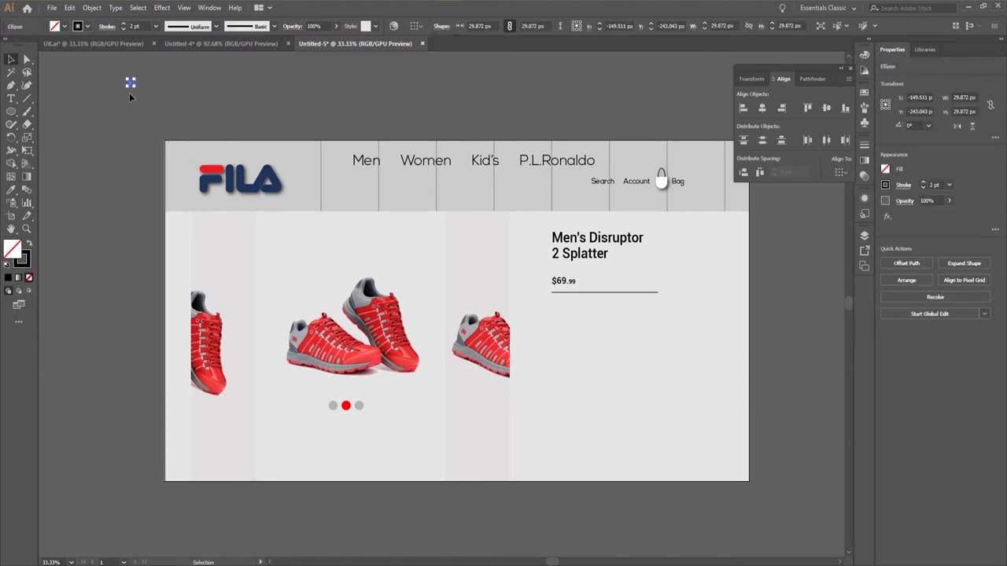
click(55, 26)
click(30, 47)
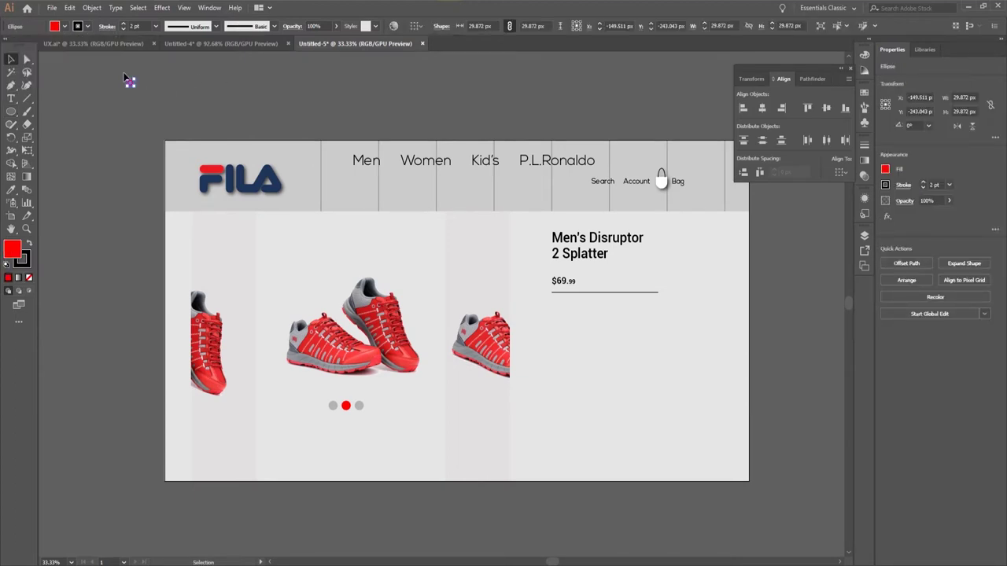
Duplicate the small red circle beside the original and give the copy a dark gray fill with a black stroke.
click(122, 88)
click(132, 85)
drag(130, 83, 142, 83)
click(78, 26)
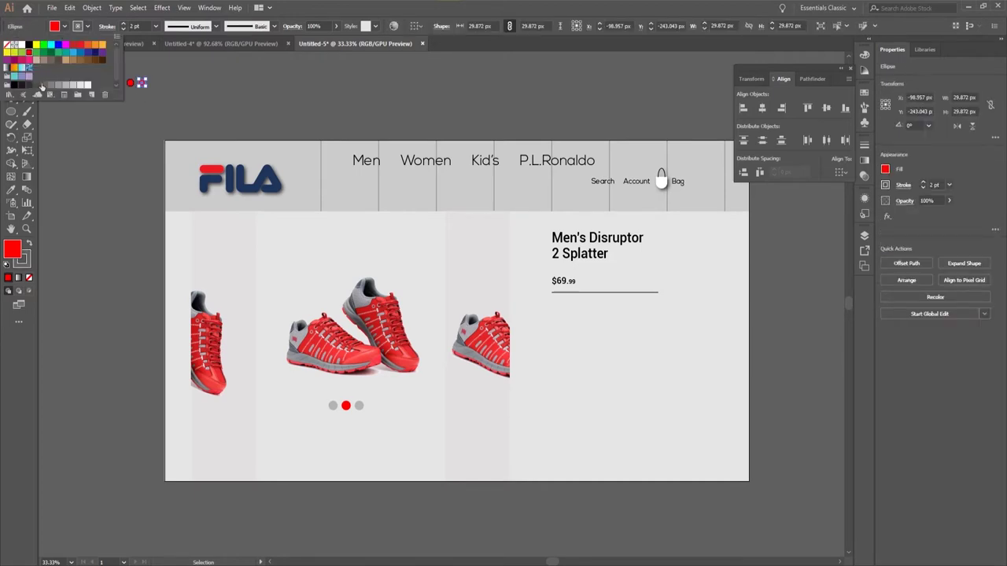
click(30, 85)
click(185, 88)
click(189, 90)
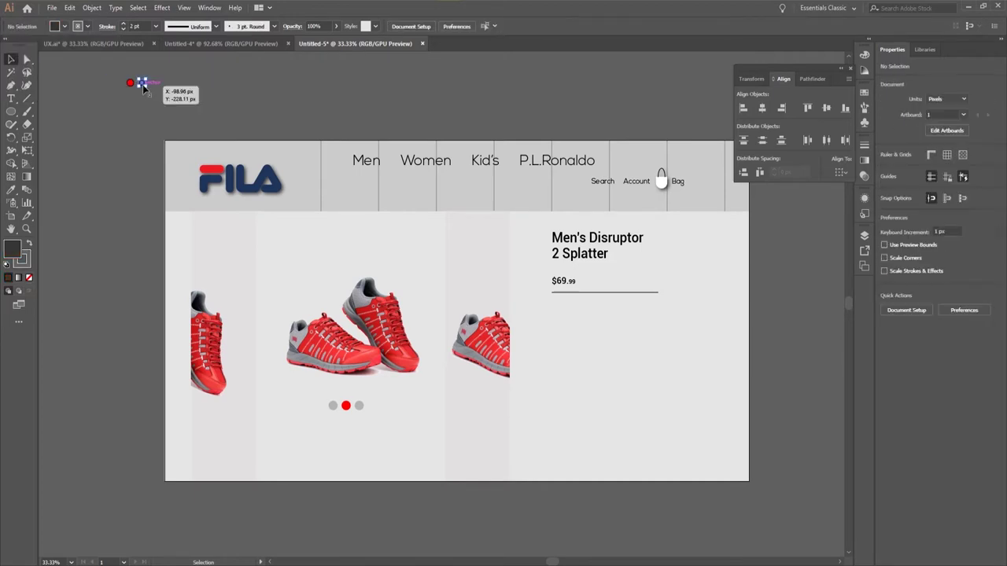
click(143, 85)
click(87, 27)
click(17, 52)
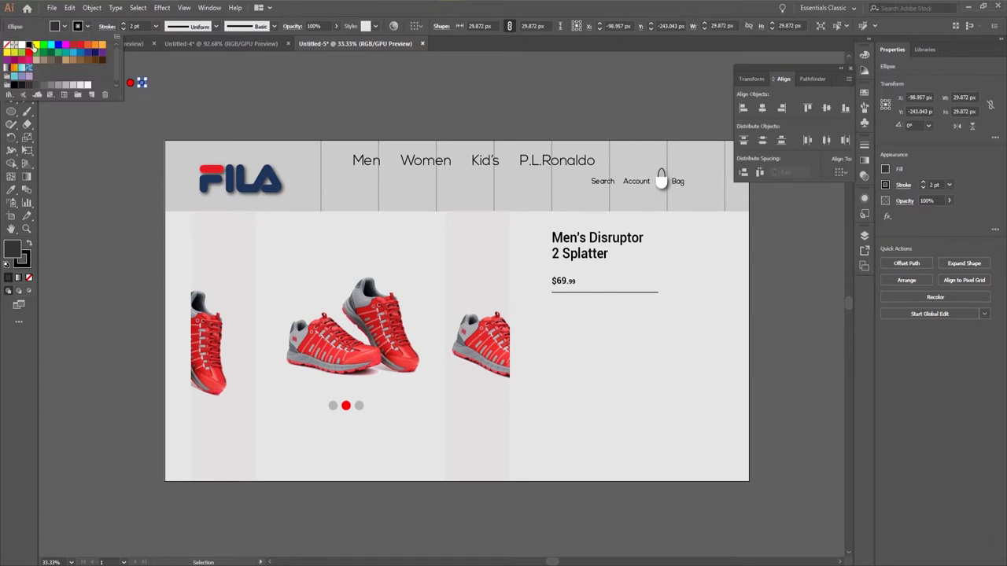
click(189, 92)
click(189, 92)
Group the two color circles at about 108 px overall width and place them below the price divider.
drag(174, 94, 150, 90)
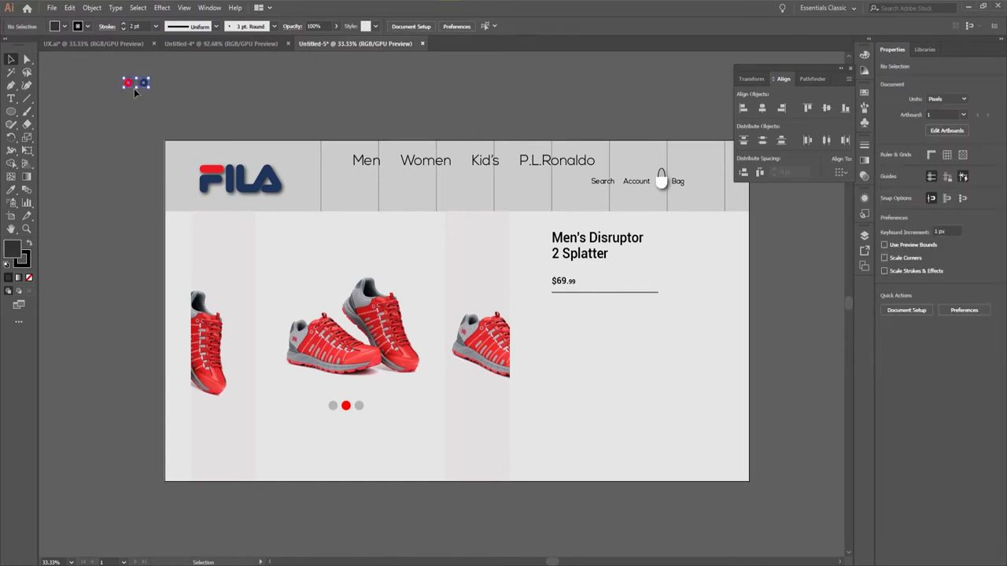
click(93, 8)
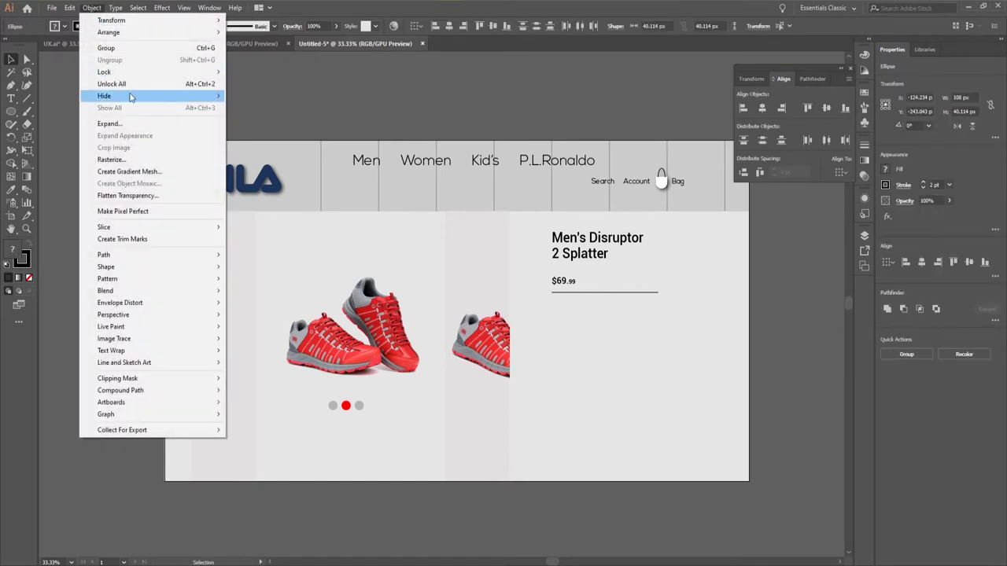
click(107, 48)
drag(145, 84, 575, 314)
Add a "Color" label in Nexa Light 30 pt and place it between the divider line and the color circles.
key(t)
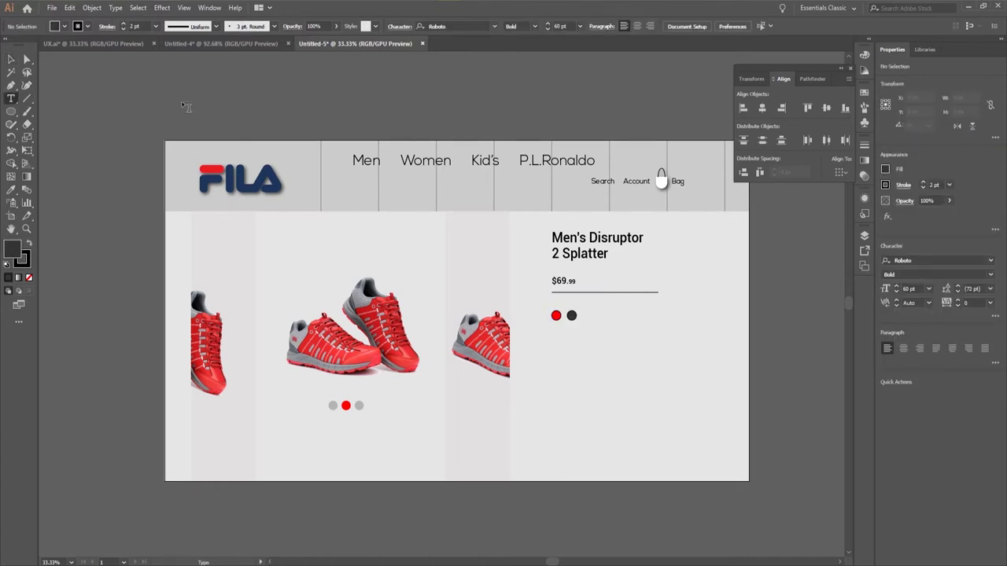
click(184, 102)
text(Color)
key(Escape)
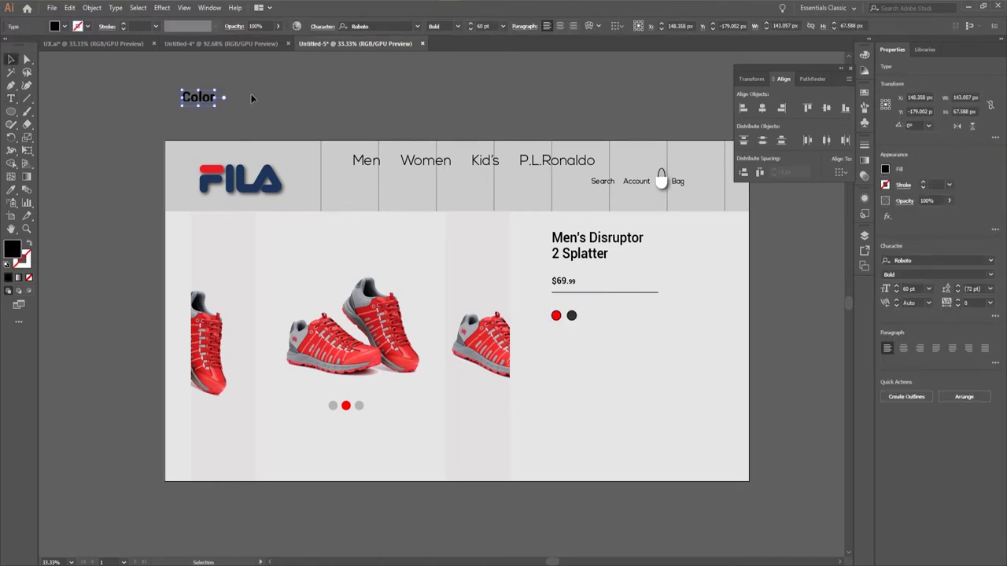
click(251, 93)
click(202, 105)
click(368, 26)
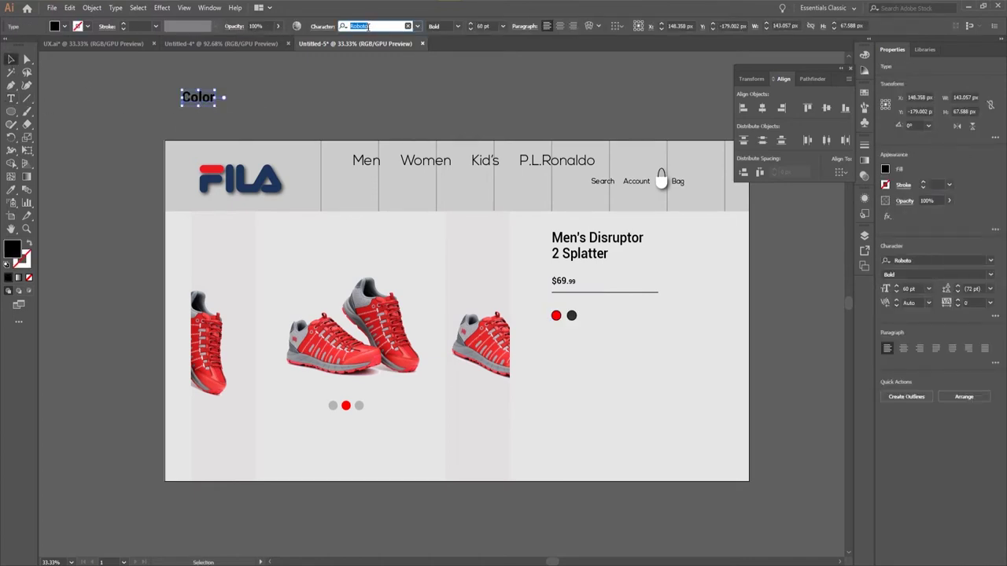
text(ne)
click(365, 231)
click(481, 26)
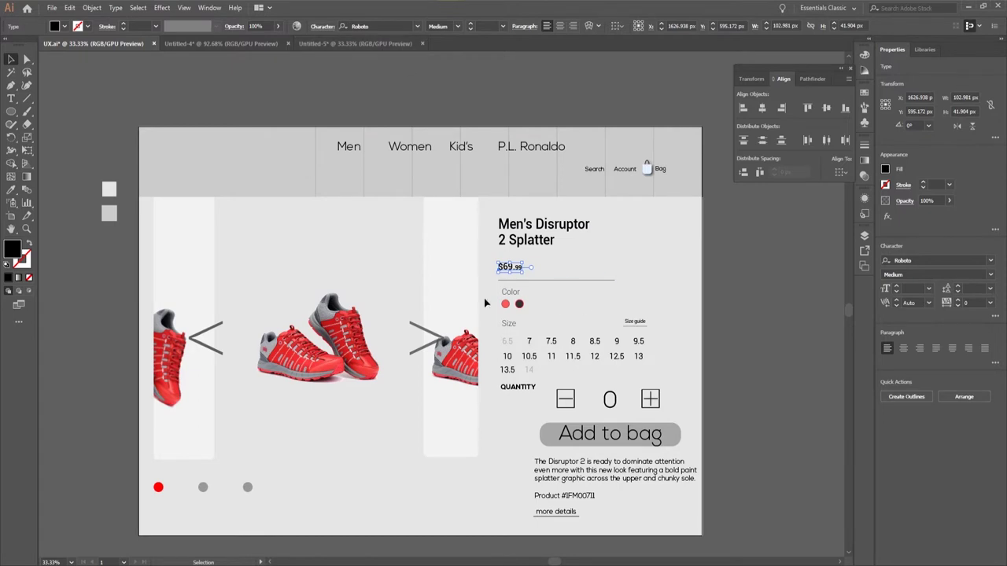
click(341, 45)
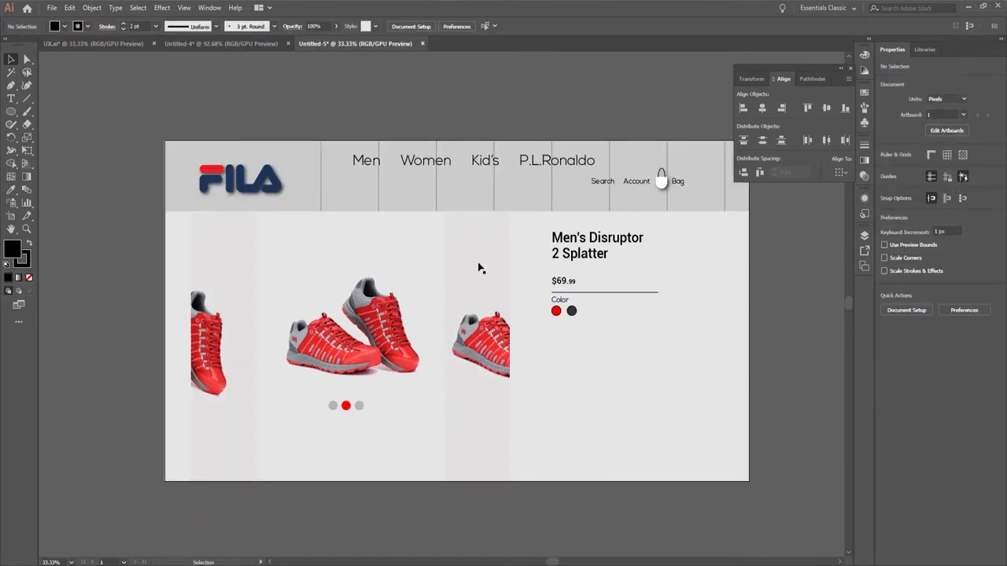
Try to copy the grouped shoe size numbers from UX.ai into Untitled-5.
click(70, 46)
click(546, 278)
key(ctrl+c)
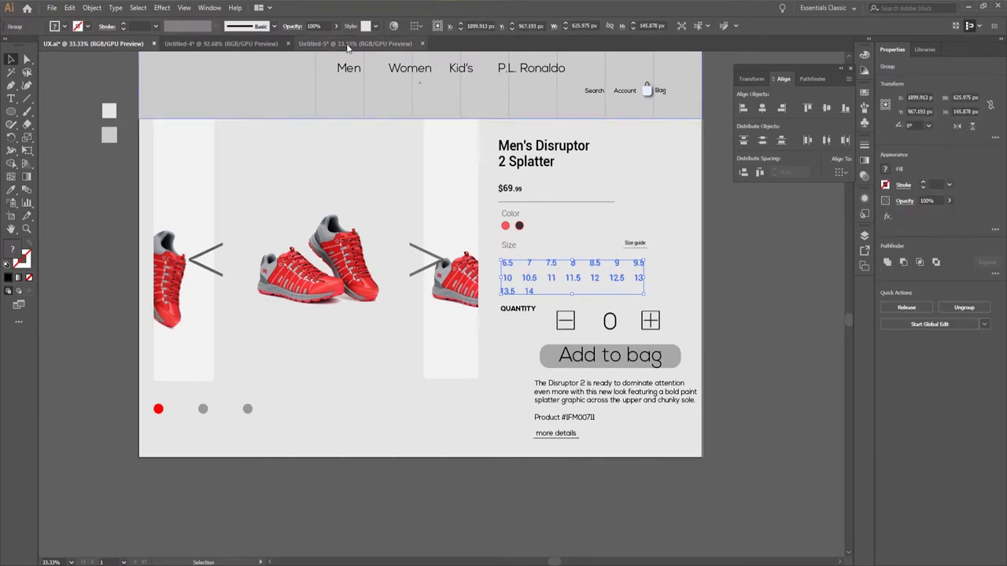
click(354, 44)
key(ctrl+v)
click(116, 42)
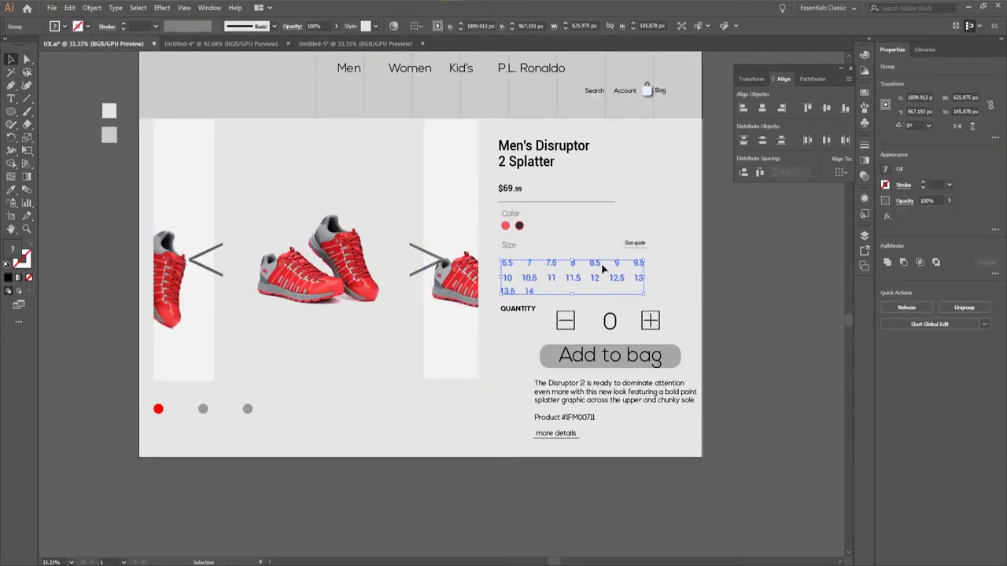
click(354, 43)
Add a "6.5" text label in Nexa Light 40 pt on the empty area above the artboard.
click(12, 99)
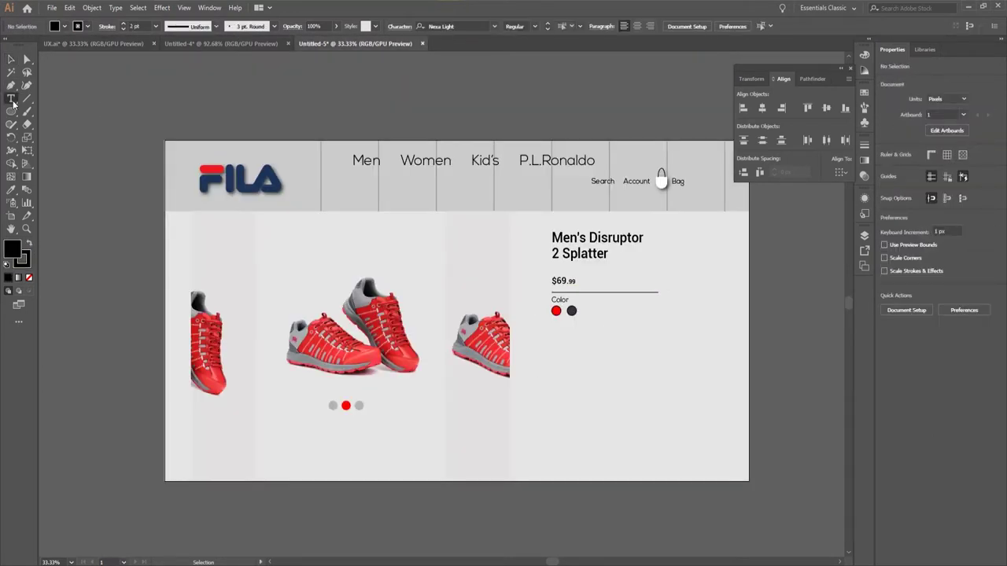
click(258, 92)
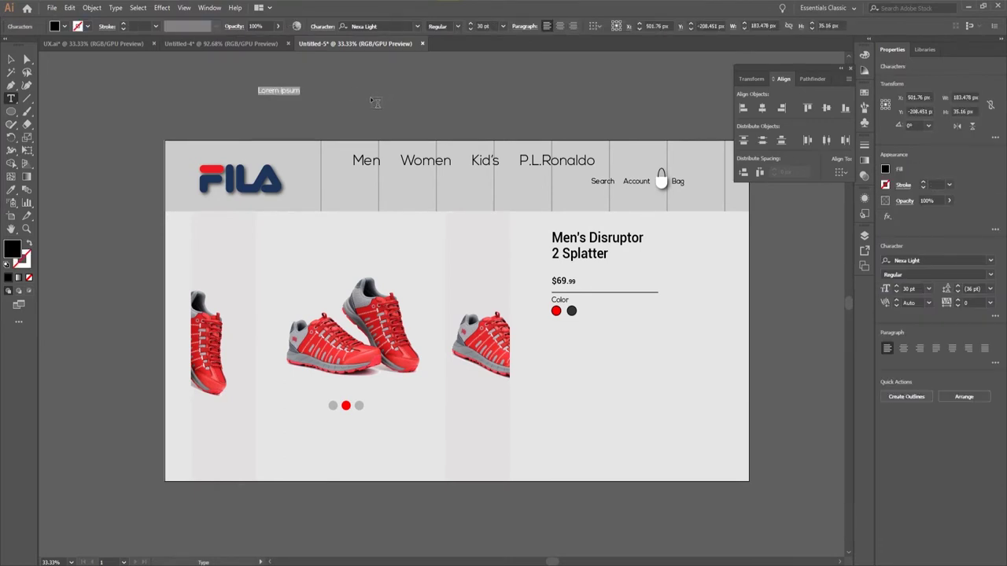
click(488, 26)
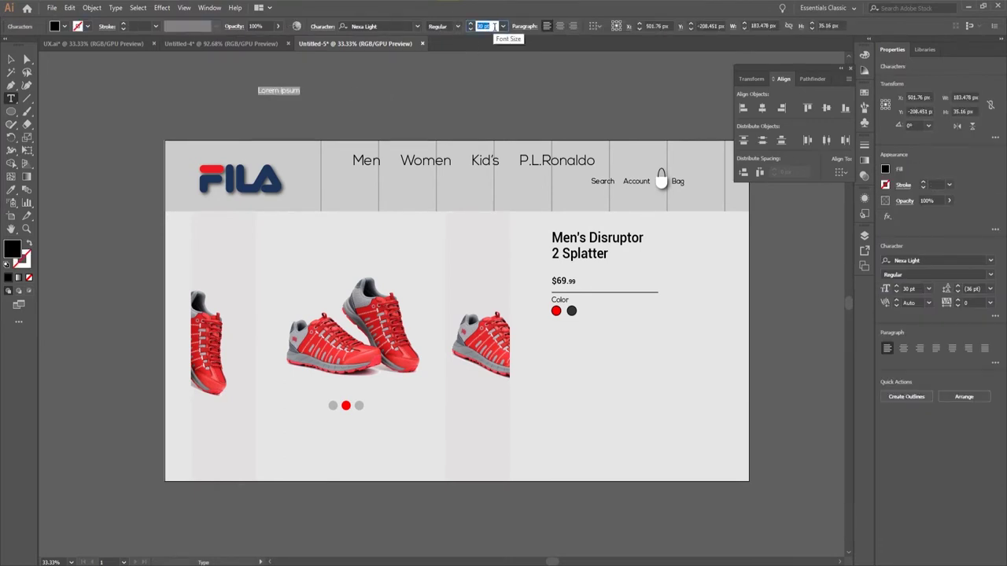
text(40)
key(Return)
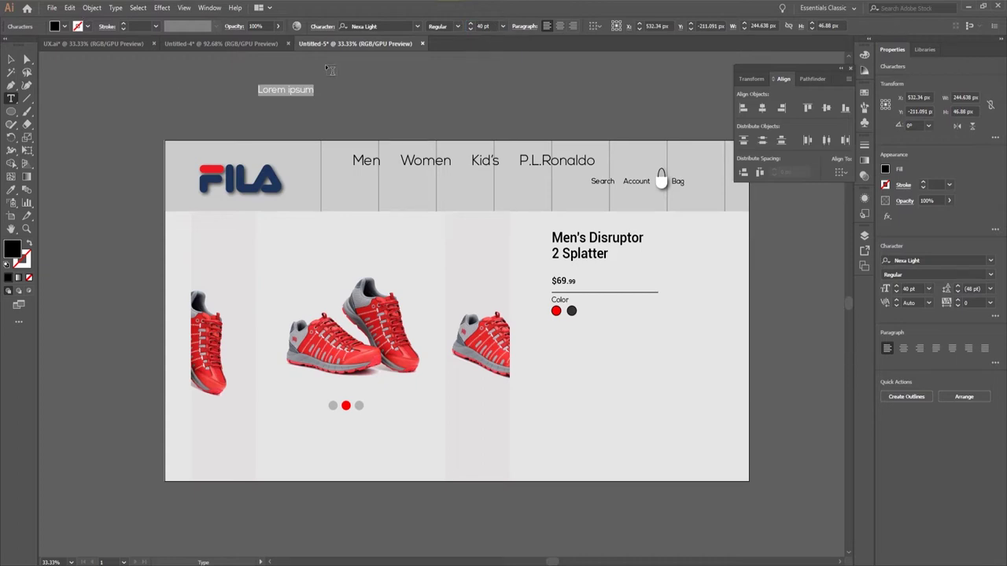
text(6.5)
key(Escape)
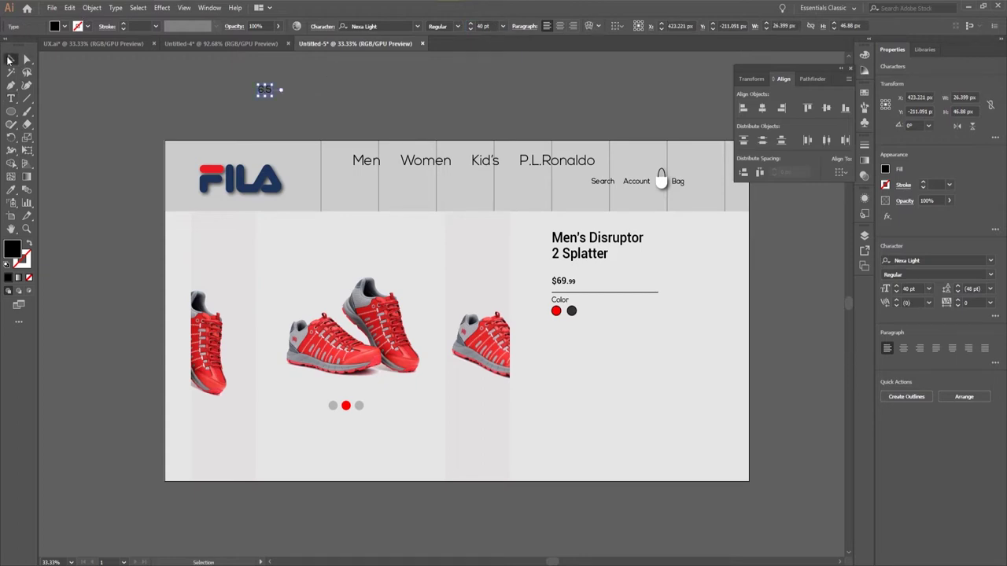
Duplicate the "6.5" label beside the original and repeat the copy to form an evenly spaced row.
click(208, 92)
click(264, 90)
drag(266, 92, 290, 95)
key(ctrl+d)
key(ctrl+d)
key(ctrl+d)
key(ctrl+d)
key(ctrl+d)
key(ctrl+d)
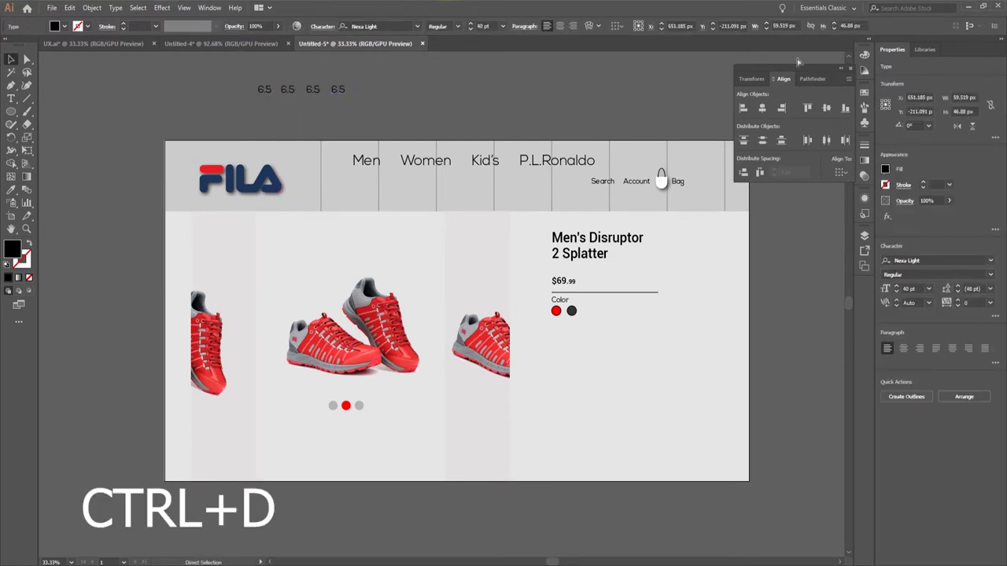
key(ctrl+d)
key(ctrl+d)
key(ctrl+d)
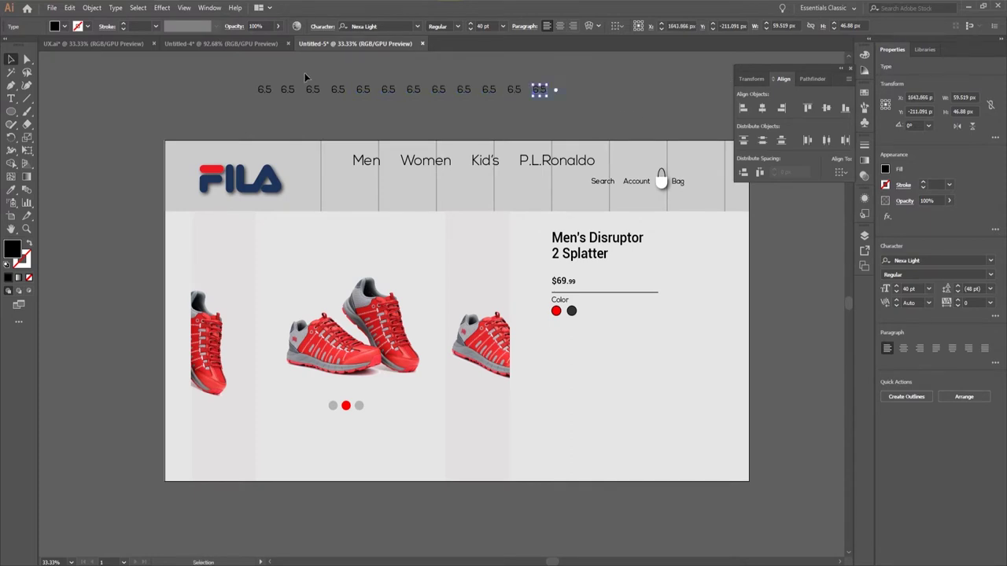
Change the copied labels to shoe sizes running from 7 to 14 in half-size increments.
double_click(295, 93)
double_click(286, 89)
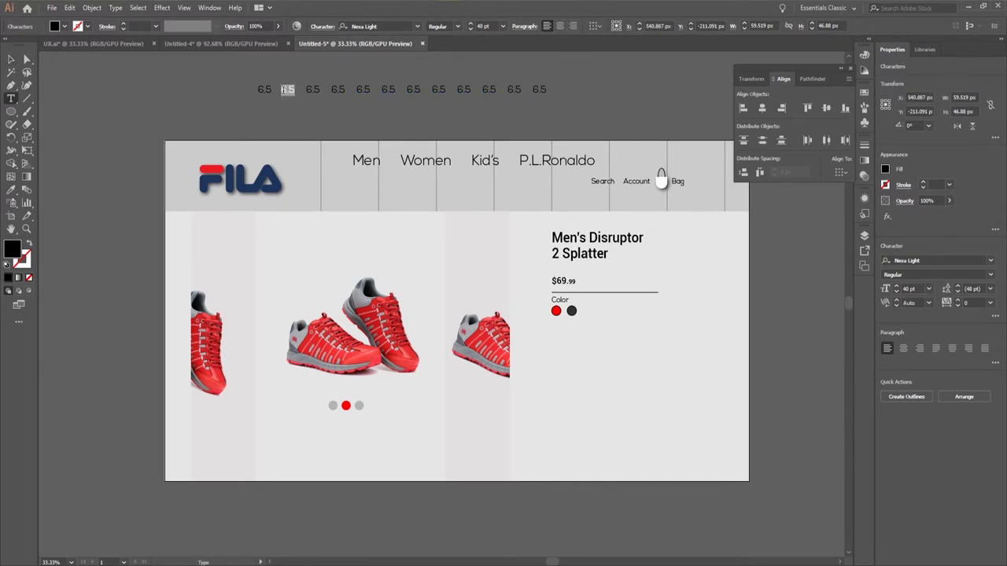
text(7)
double_click(315, 89)
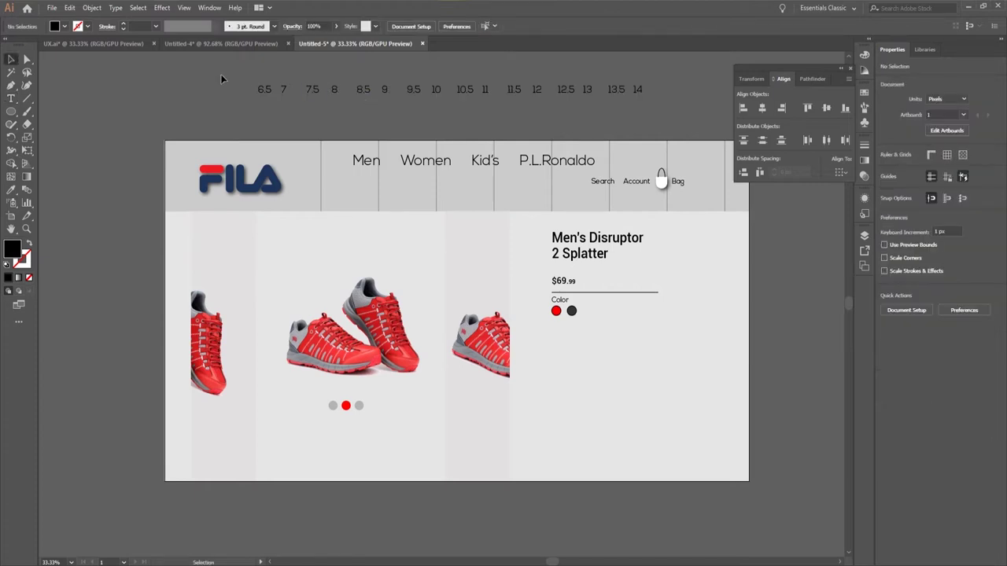
Distribute the whole row of size numbers horizontally by centers, then by equal spacing.
drag(687, 102, 665, 129)
click(673, 116)
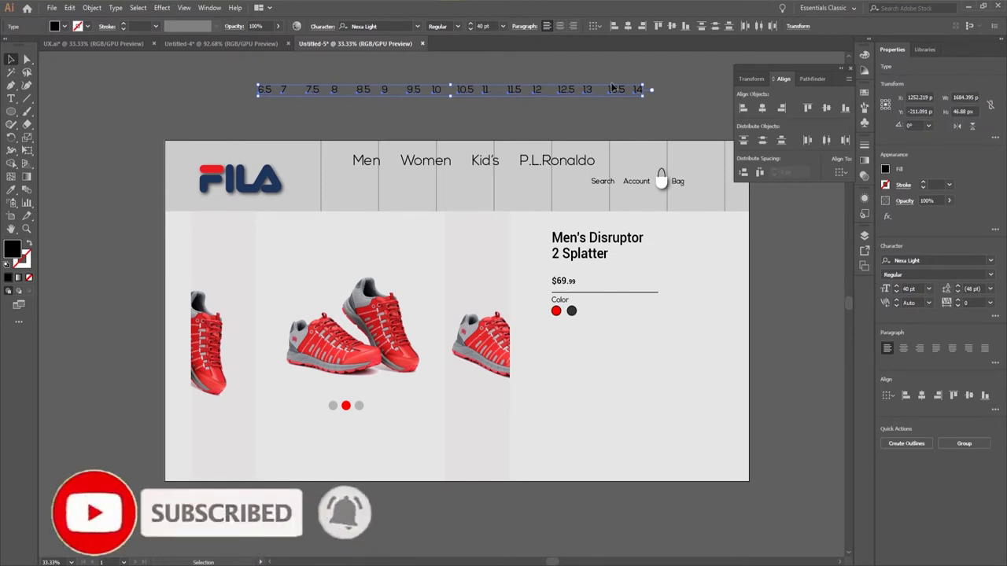
click(827, 140)
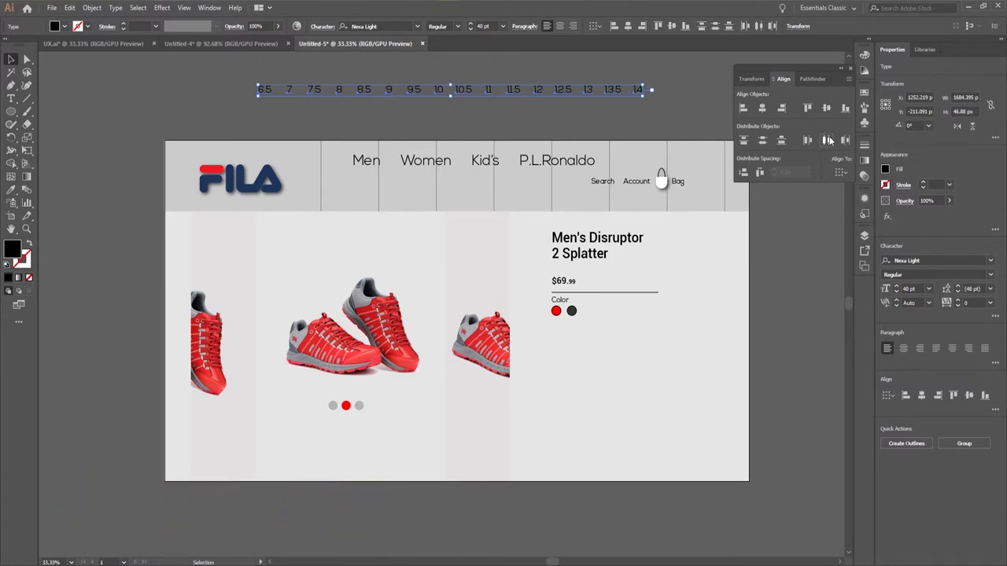
click(759, 171)
click(354, 111)
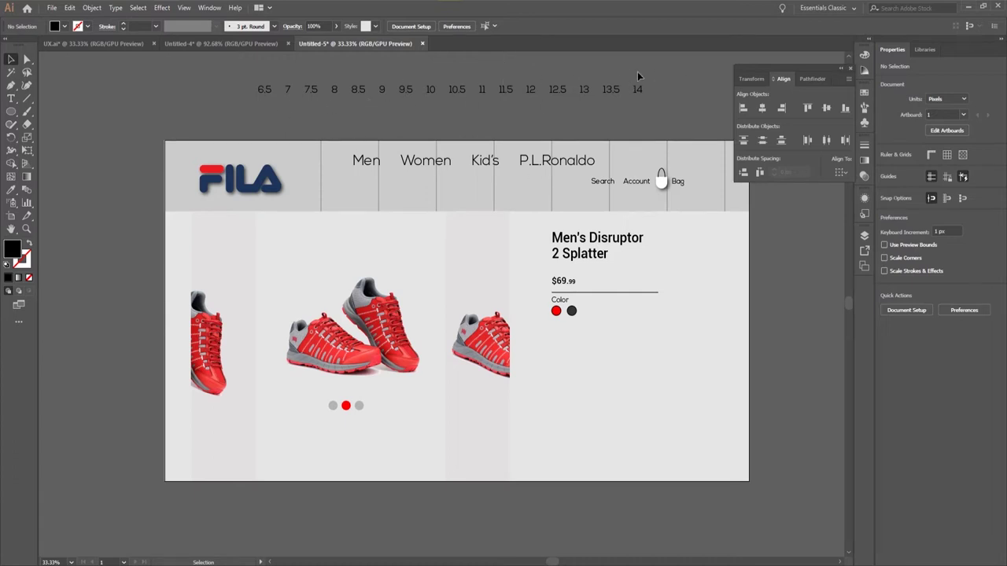
Move sizes 10.5 through 13.5 into a second row and place 14 alone in a third row.
drag(665, 77, 444, 99)
drag(507, 92, 313, 110)
click(441, 73)
click(442, 107)
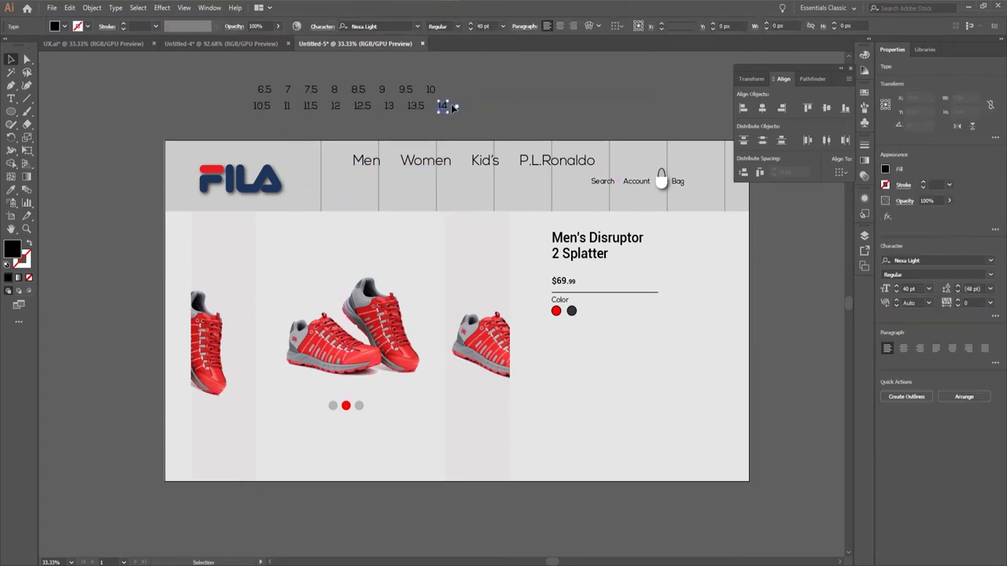
drag(443, 107, 263, 126)
click(514, 83)
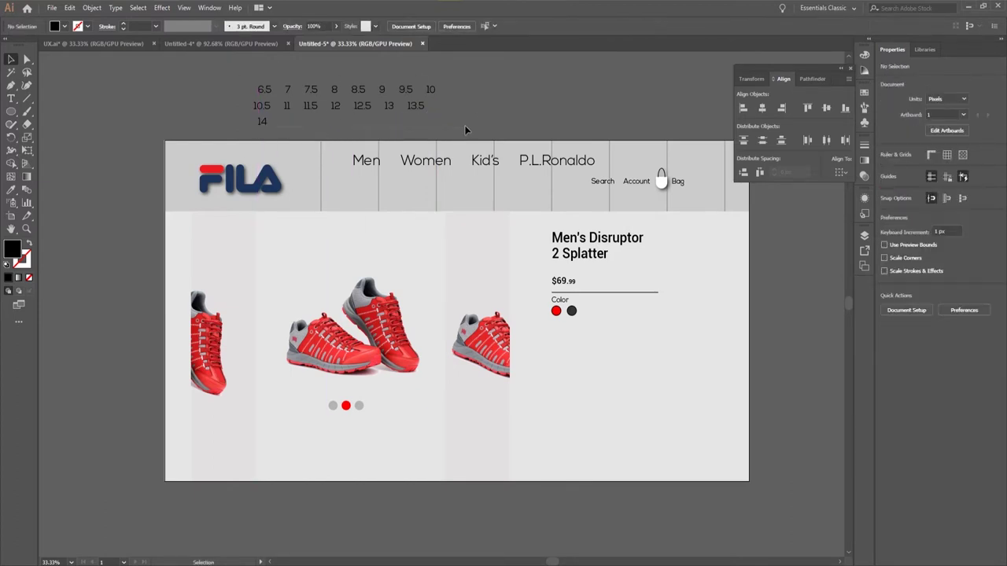
Group all the size numbers and place the group below the color circles on the artboard.
drag(464, 125, 315, 82)
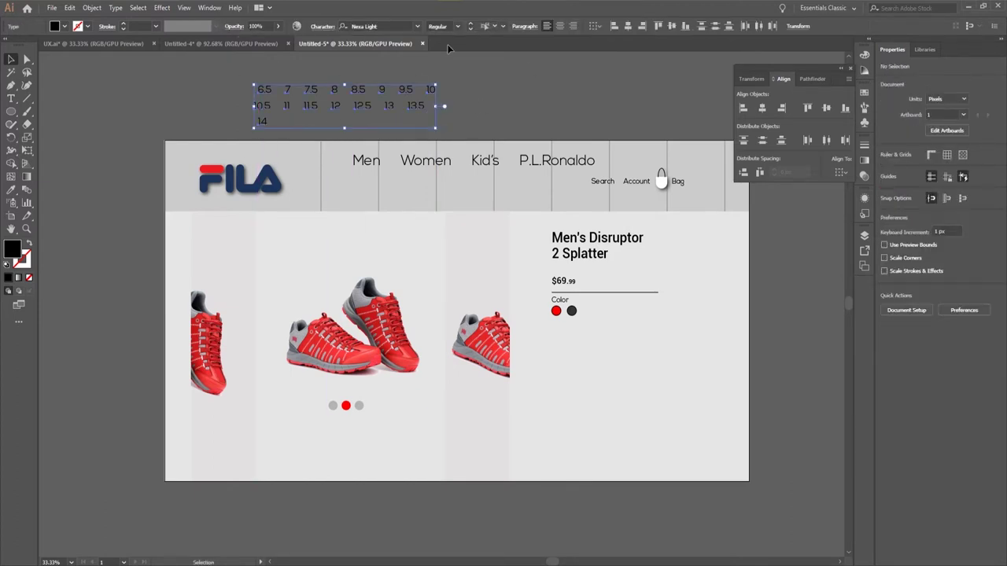
click(95, 8)
click(118, 42)
click(496, 102)
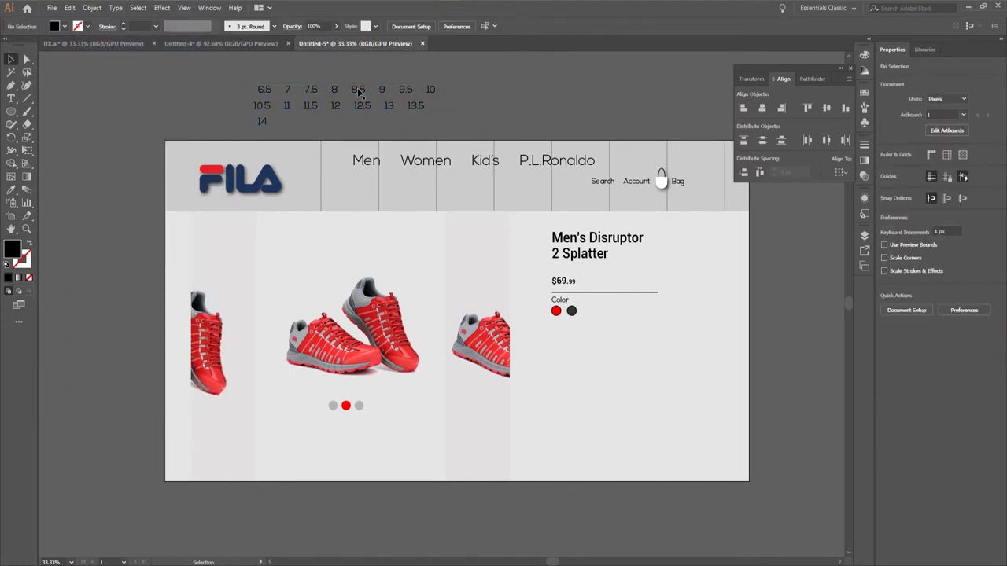
drag(358, 92, 656, 345)
click(796, 331)
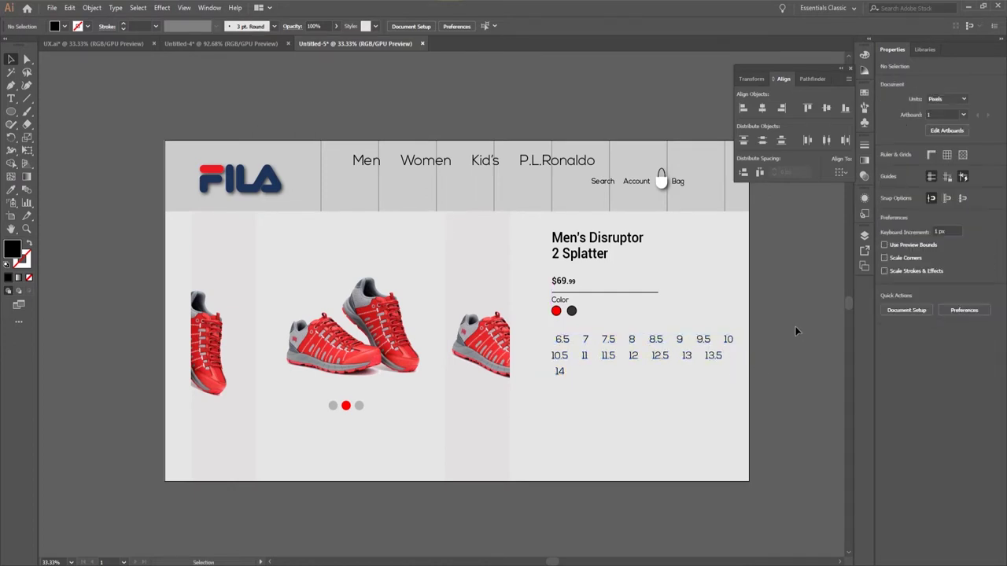
Isolate the size group and set the opacity of the 6.5 label to 50%.
click(562, 347)
double_click(561, 346)
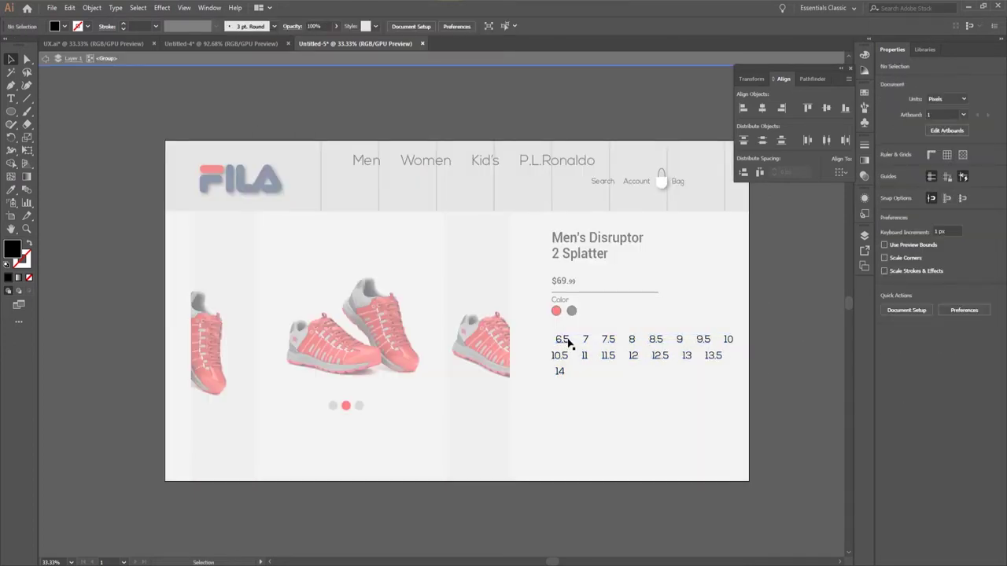
click(561, 341)
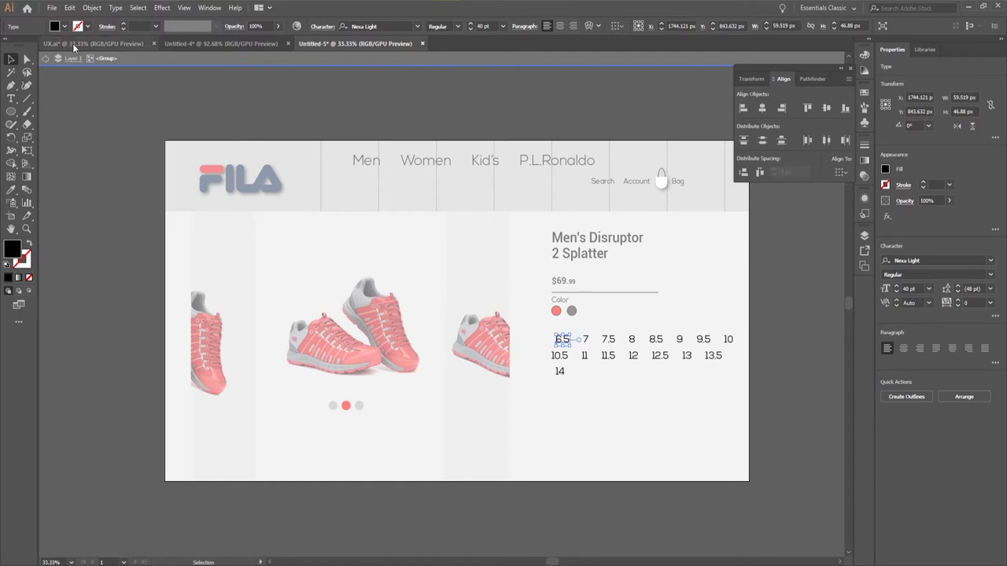
click(256, 26)
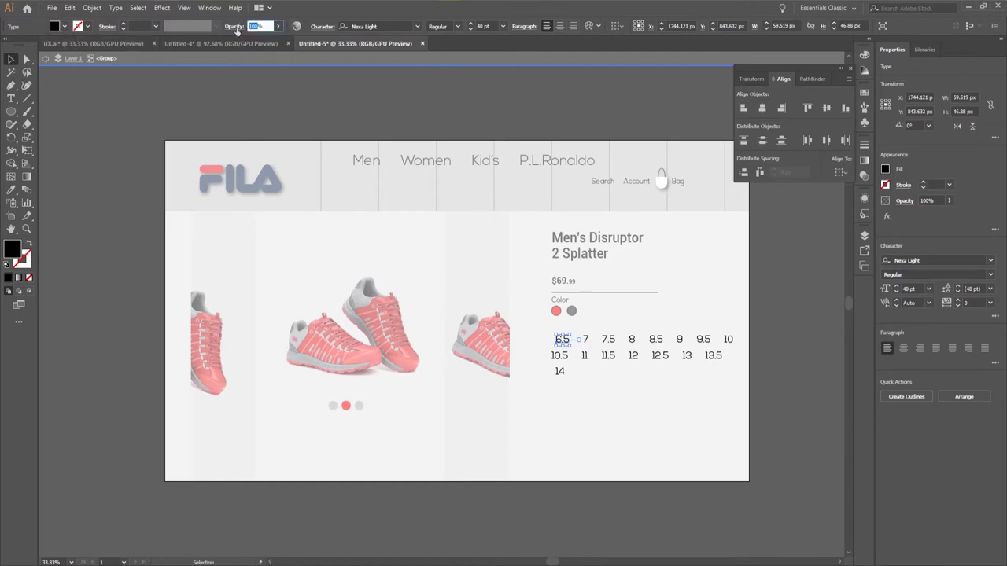
text(50)
key(Return)
double_click(619, 414)
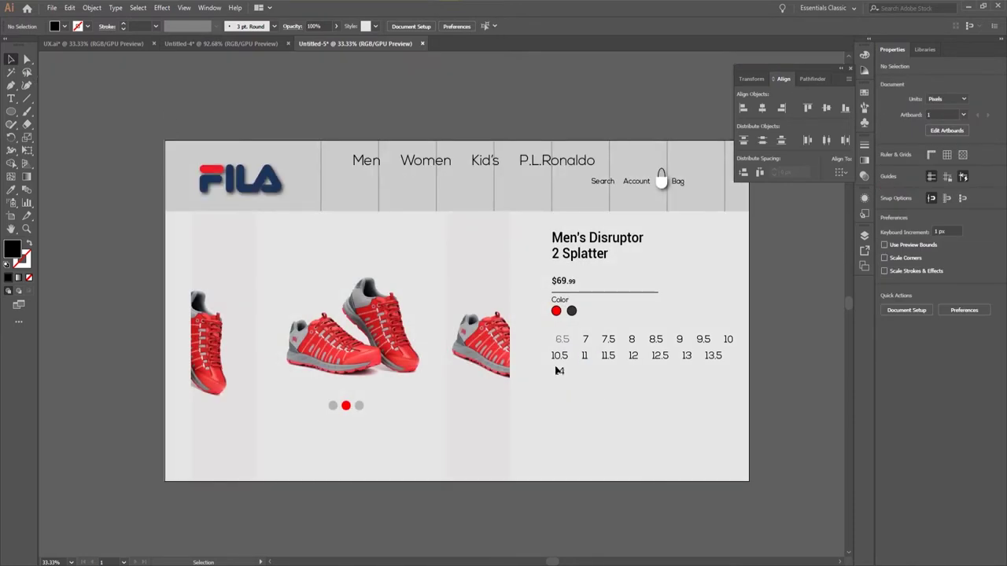
Lower the opacity of the 14 label inside the size group to match the faded 6.5 label.
click(560, 373)
double_click(560, 373)
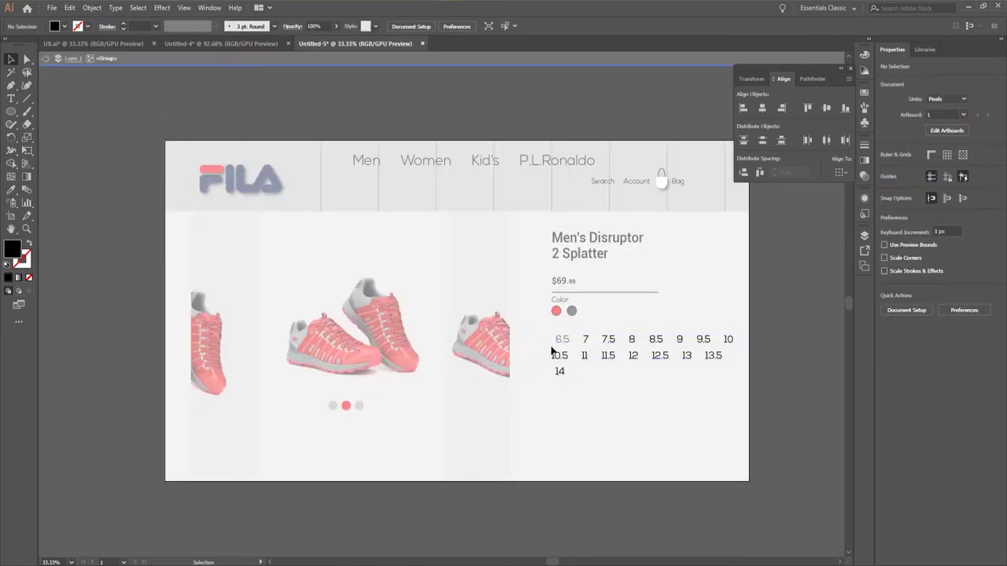
click(560, 373)
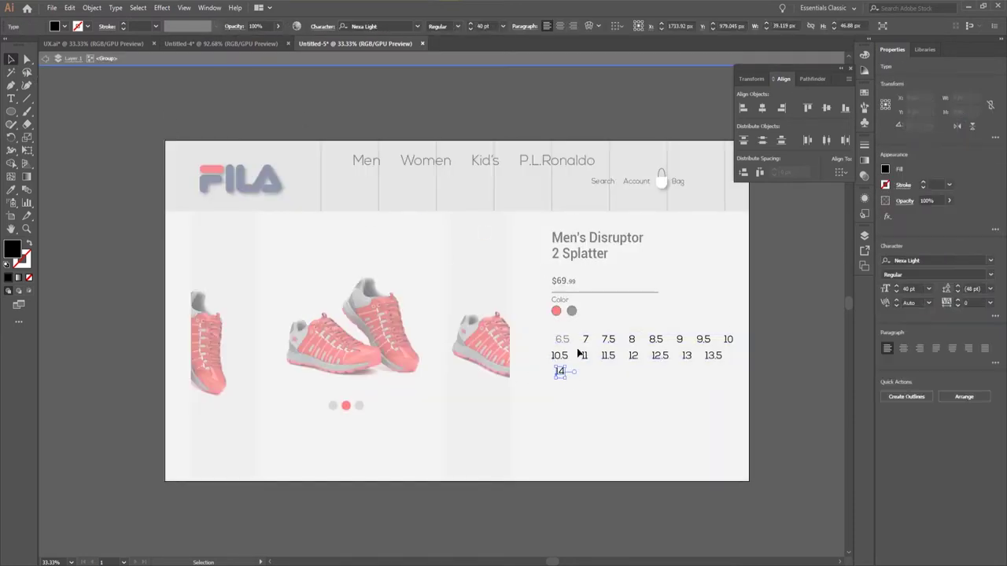
click(255, 26)
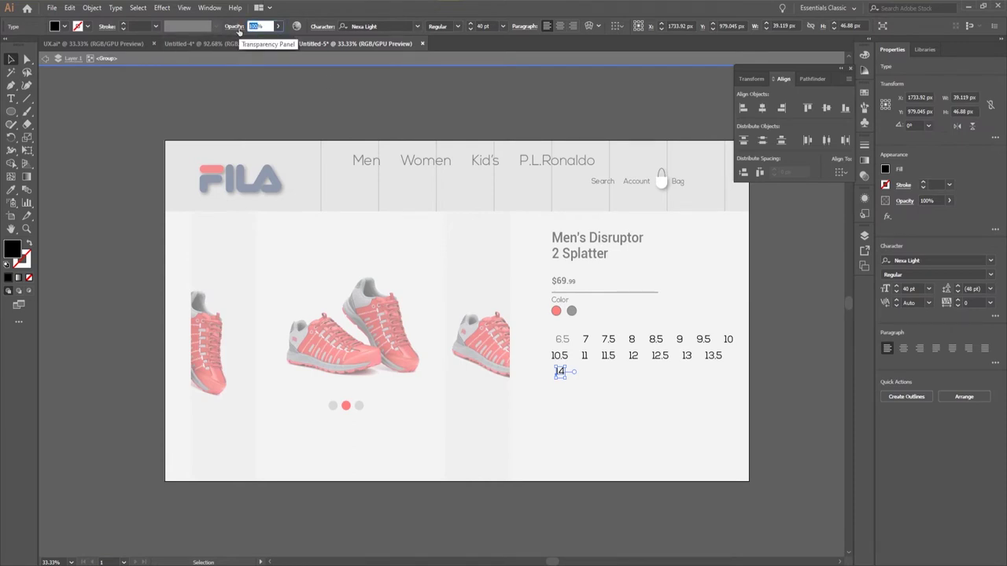
key(Return)
key(Escape)
click(559, 373)
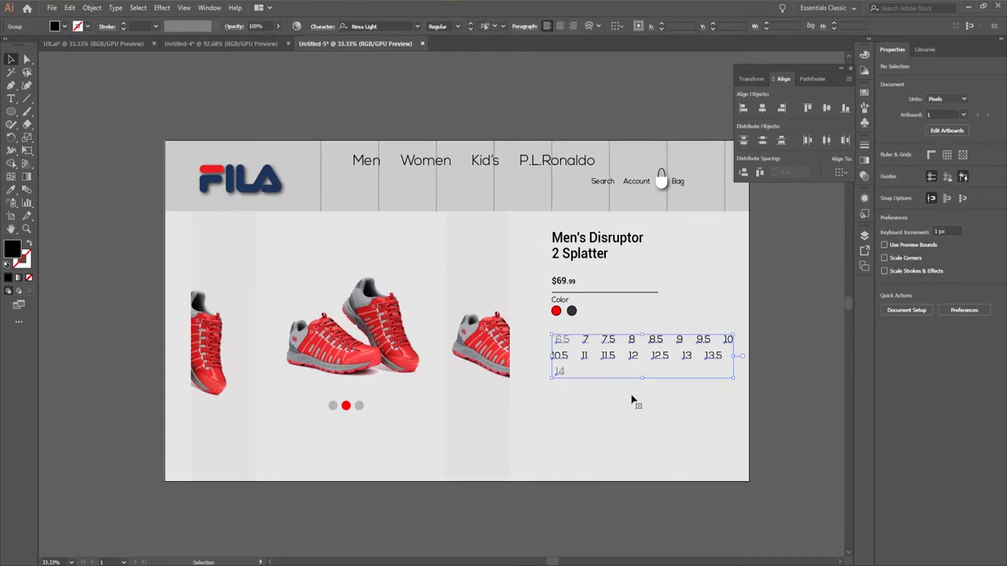
click(645, 424)
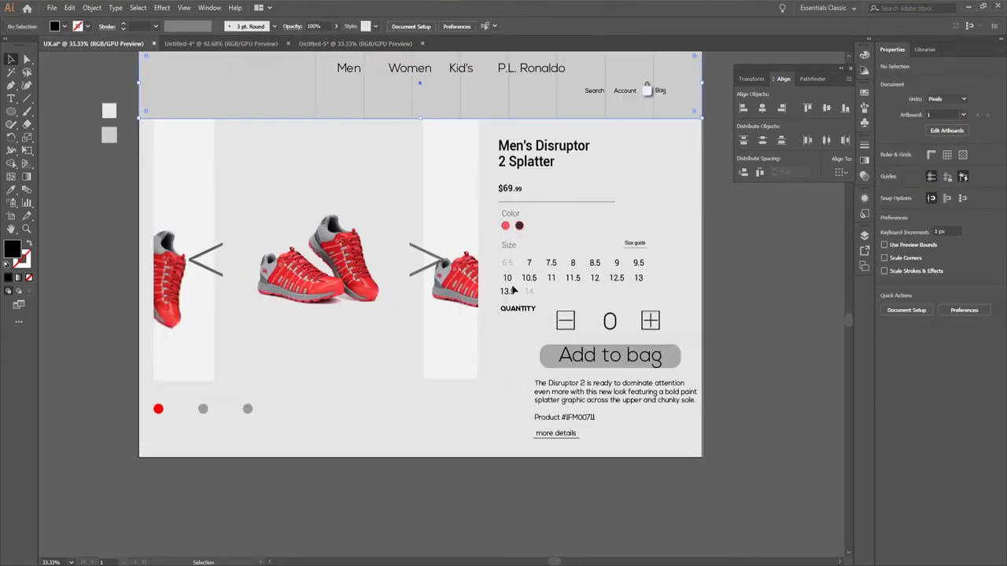
Check the size section in UX.ai, then add a "SIZE" text label in Nexa Light above the artboard in Untitled-5.
click(116, 47)
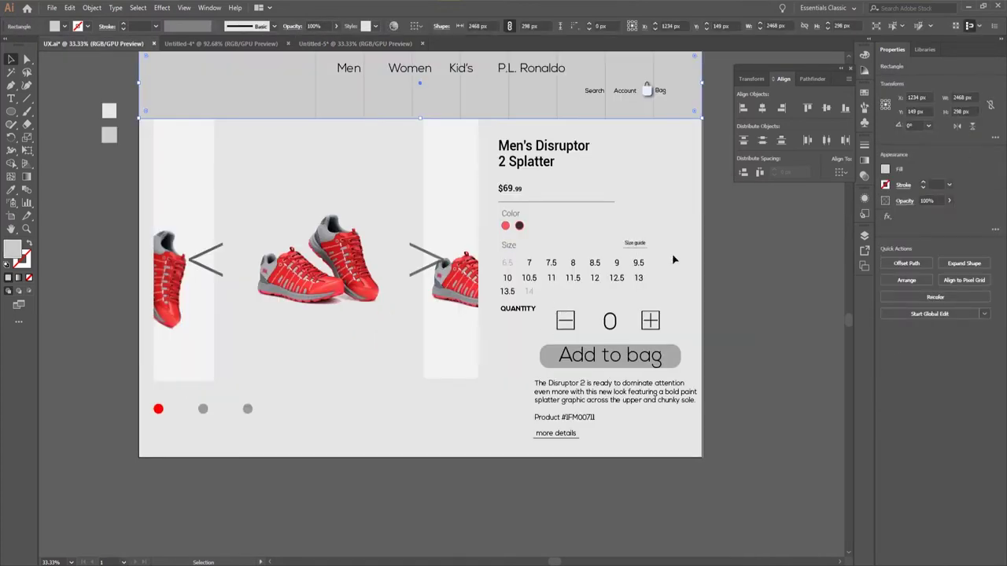
click(359, 43)
click(11, 98)
click(240, 110)
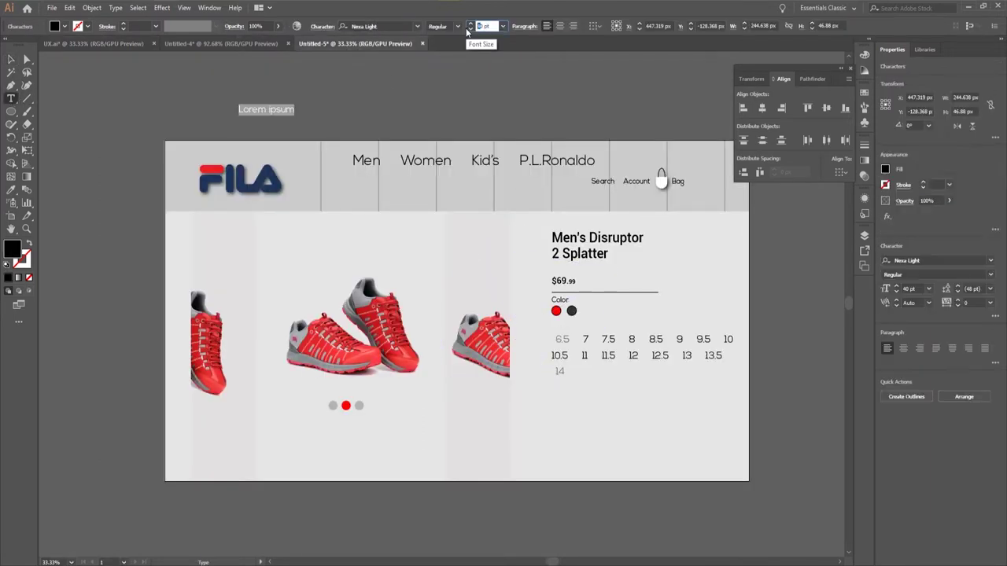
click(480, 26)
text(20)
click(11, 59)
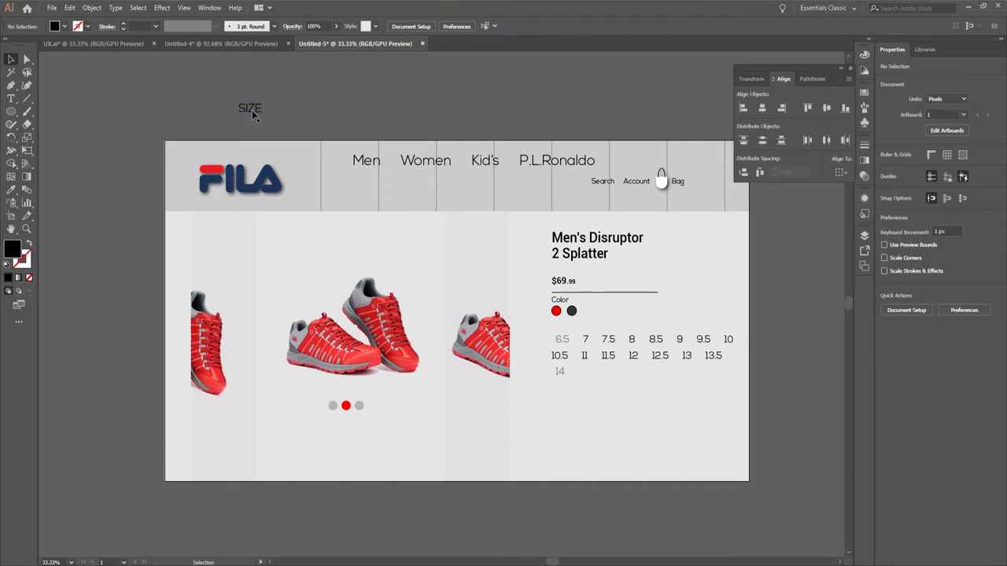
Set the font size of the "SIZE" label to 30 pt.
click(252, 114)
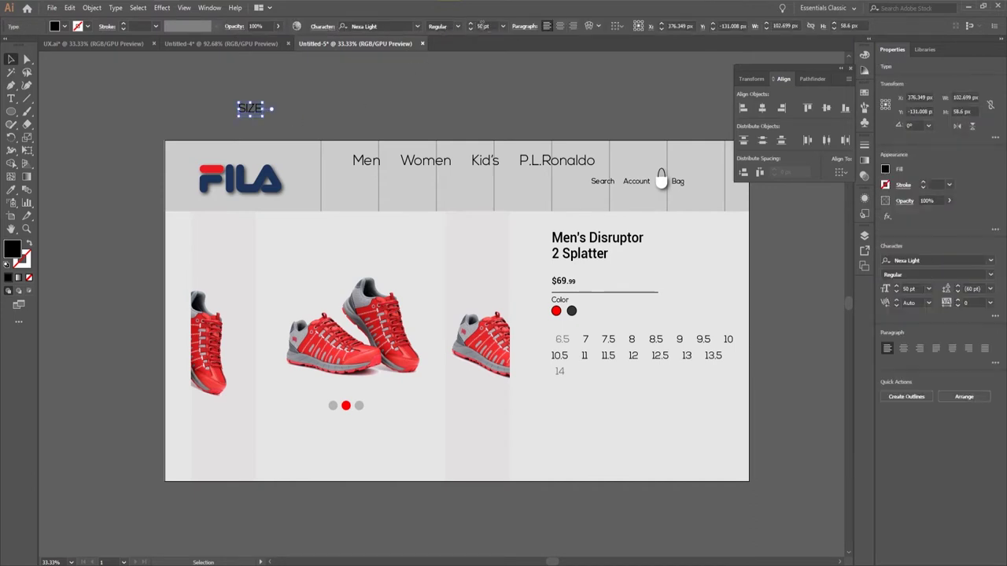
click(478, 26)
text(30)
key(Return)
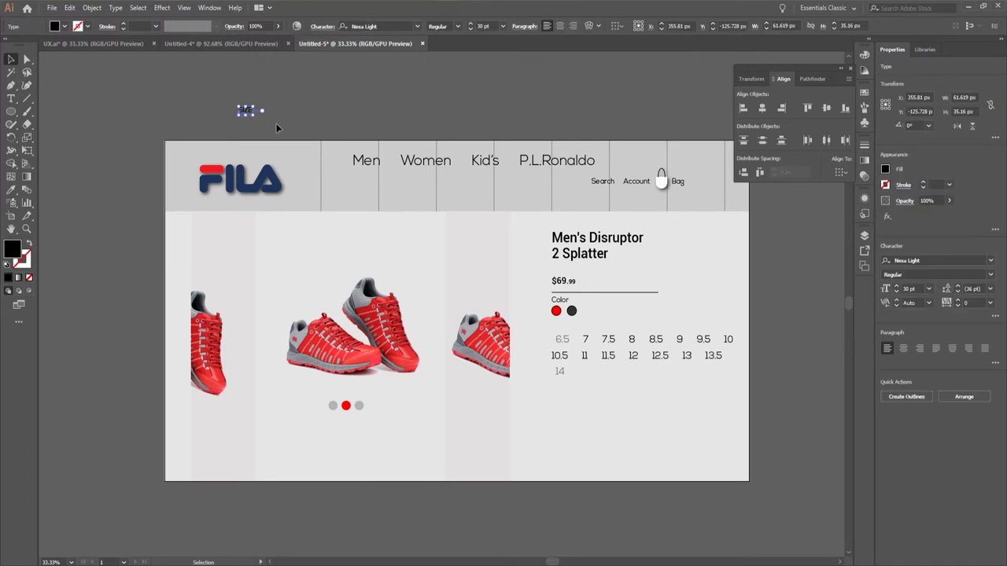
click(392, 102)
Duplicate the "SIZE" label beside the original and change the copy's text to "Size Guide".
drag(202, 95, 328, 110)
click(210, 97)
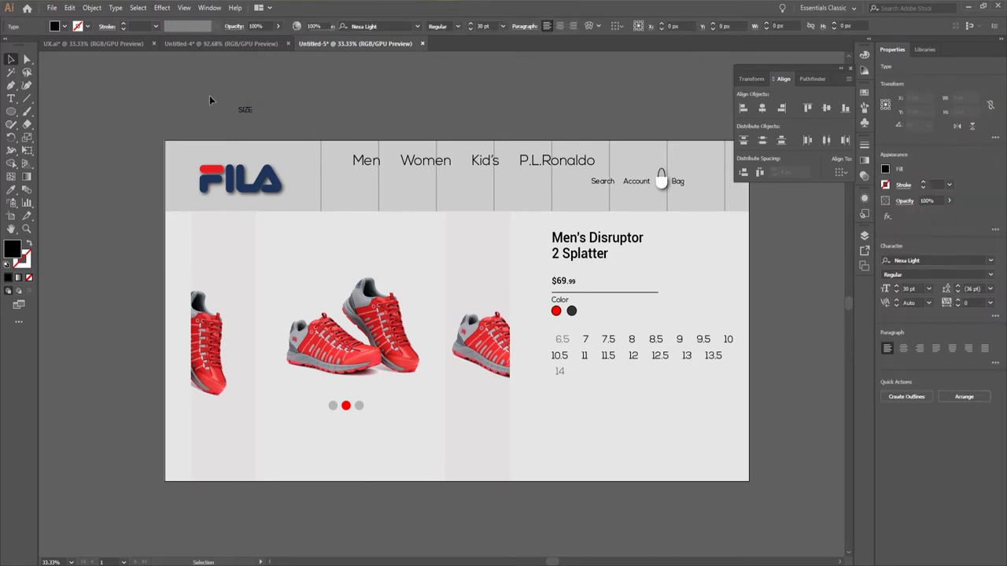
click(245, 109)
drag(245, 111, 322, 114)
click(378, 105)
double_click(326, 111)
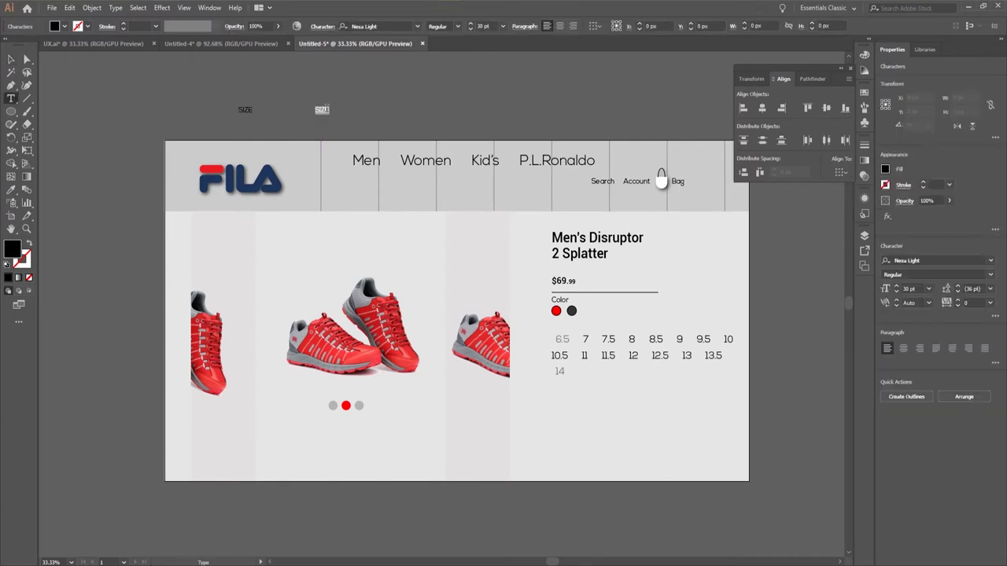
text(Si)
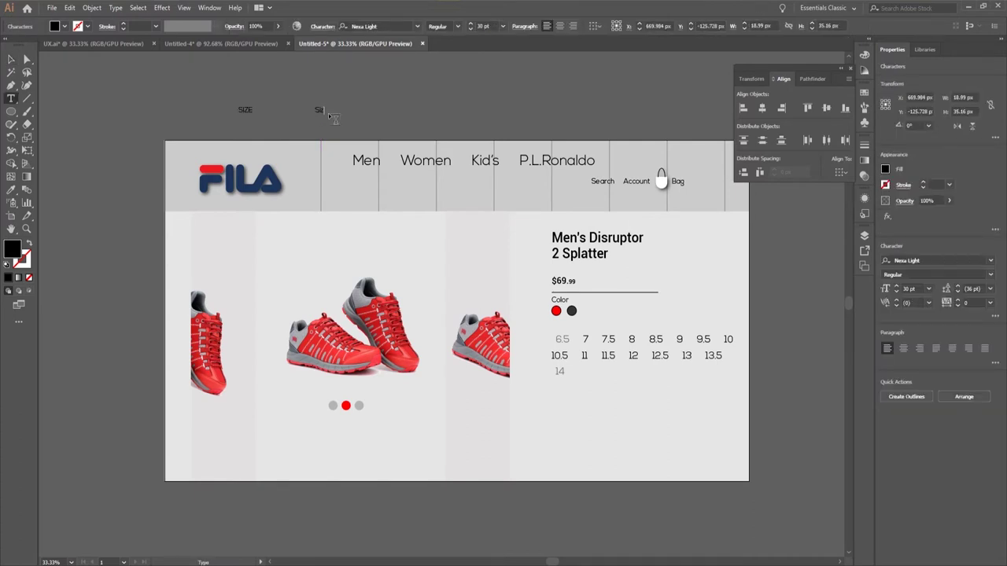
text(ze Guide)
key(Escape)
Draw an underline about 155 px wide beneath the "Size Guide" text and give it a black stroke.
drag(325, 111, 351, 112)
click(386, 103)
click(26, 100)
click(87, 26)
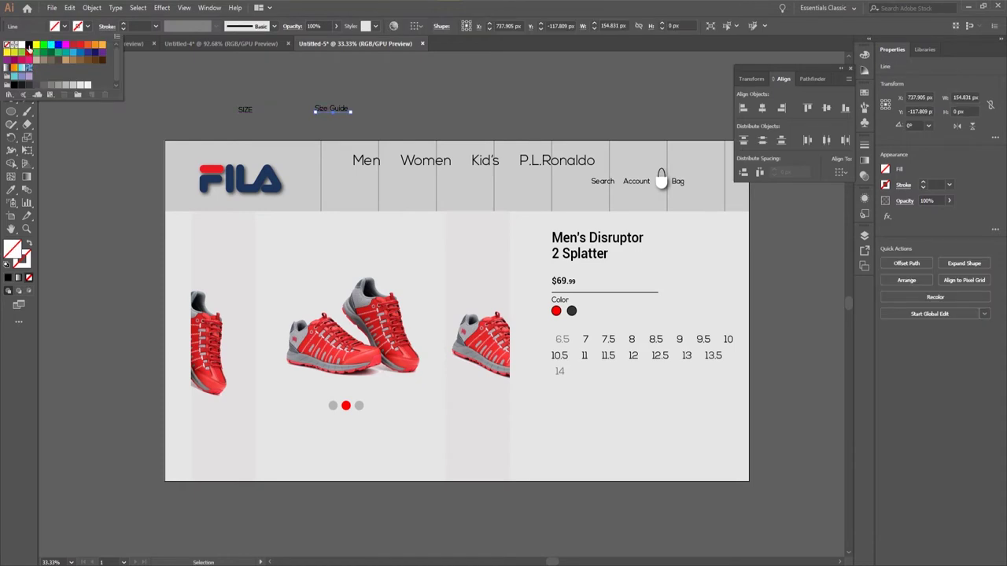
double_click(29, 47)
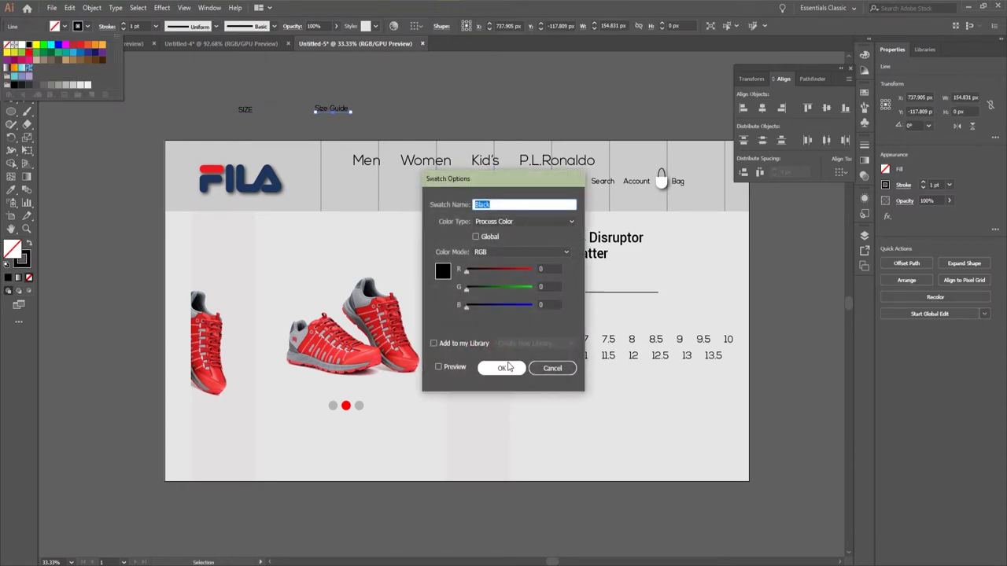
click(507, 368)
click(260, 90)
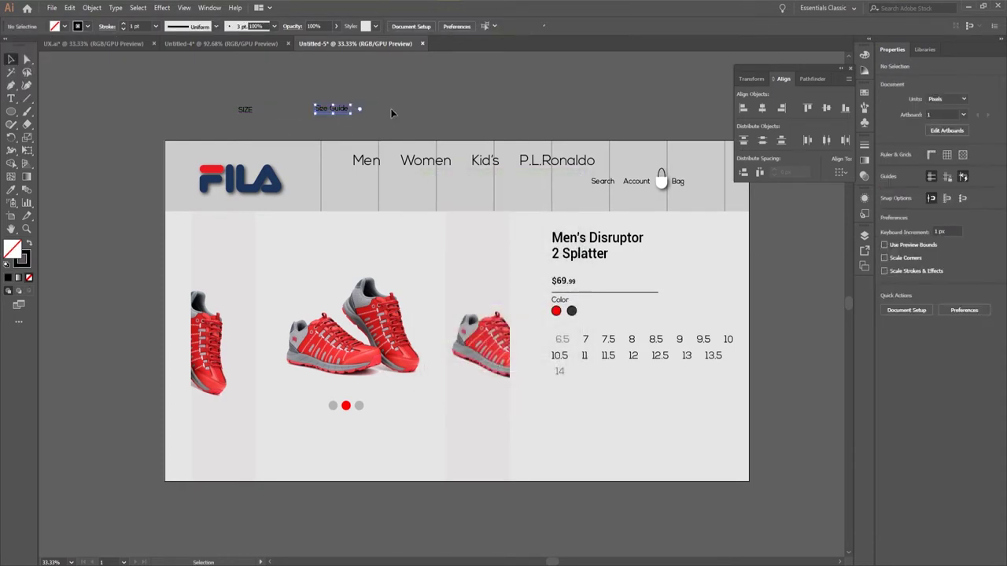
Center the underline and the "Size Guide" text horizontally on each other.
drag(390, 113, 391, 113)
drag(313, 92, 399, 132)
click(762, 108)
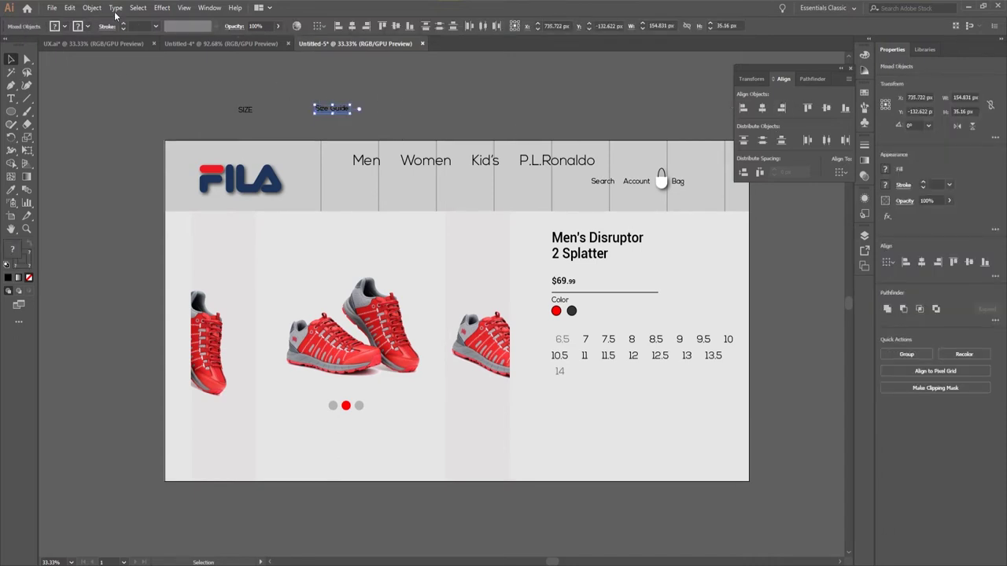
Group the "Size Guide" text with its underline, and position it and the "SIZE" label above the shoe size numbers.
click(92, 8)
click(141, 48)
click(205, 80)
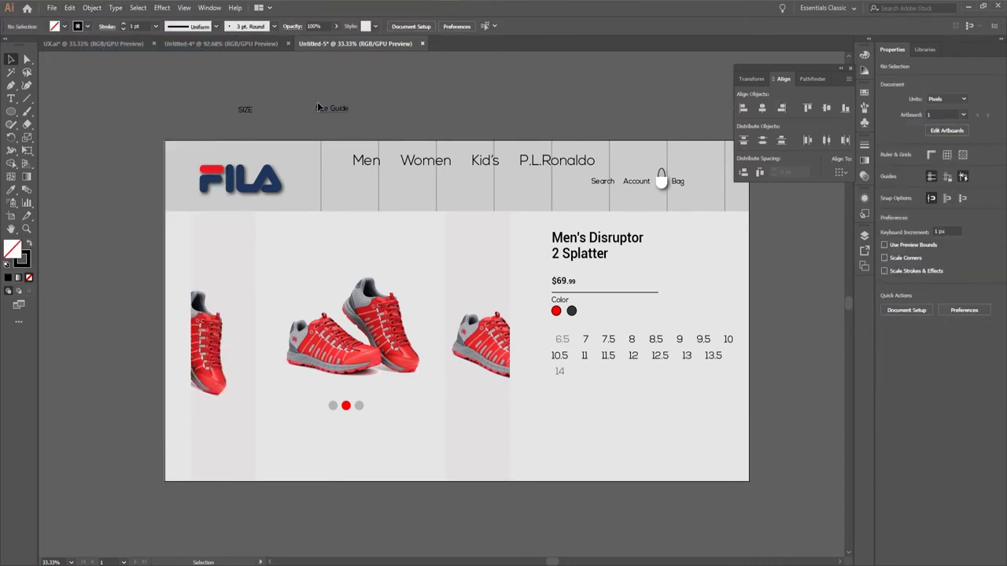
drag(329, 112, 702, 333)
drag(245, 110, 560, 331)
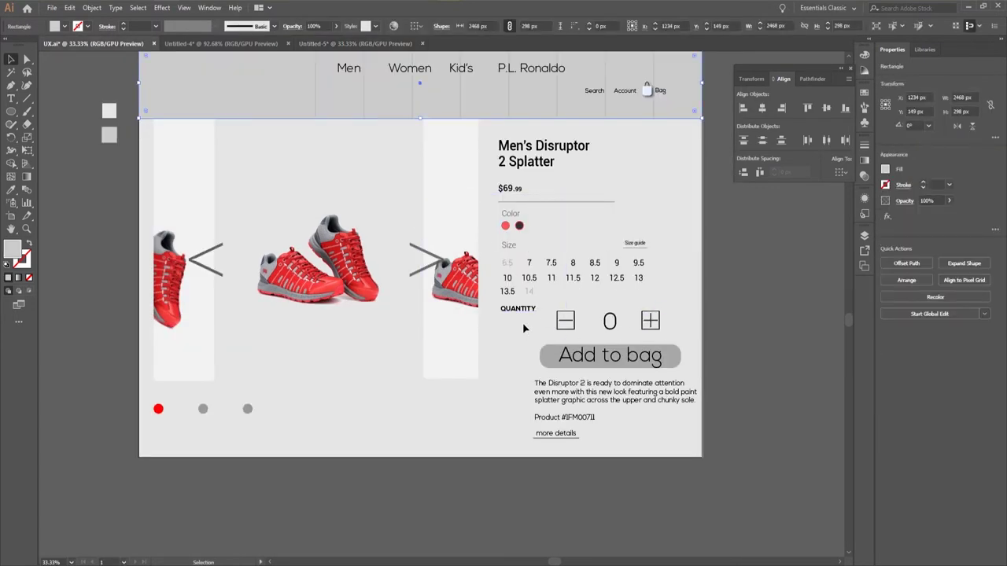
Return from UX.ai to Untitled-5 and add a "Quantity" text label above the artboard.
click(322, 43)
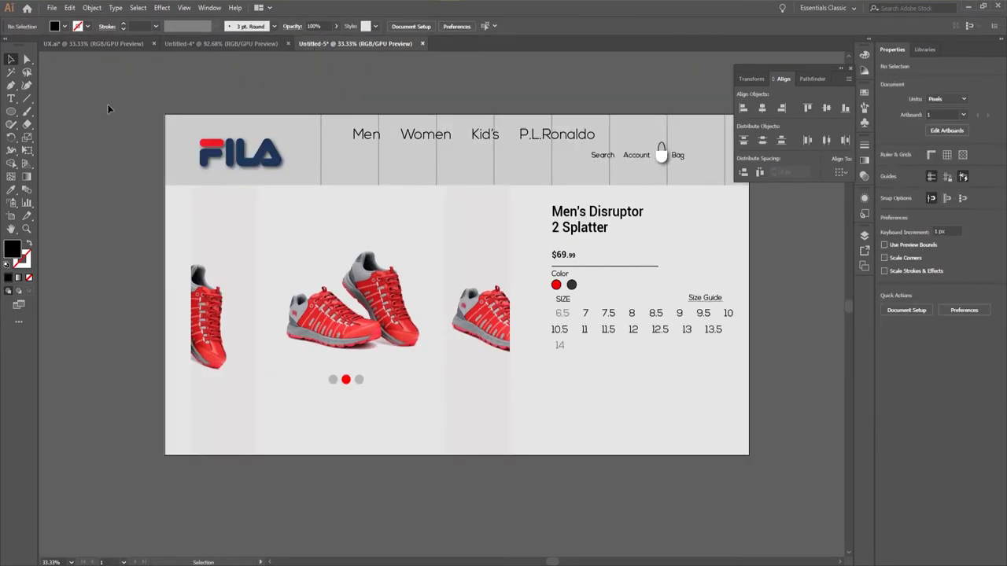
key(t)
click(233, 92)
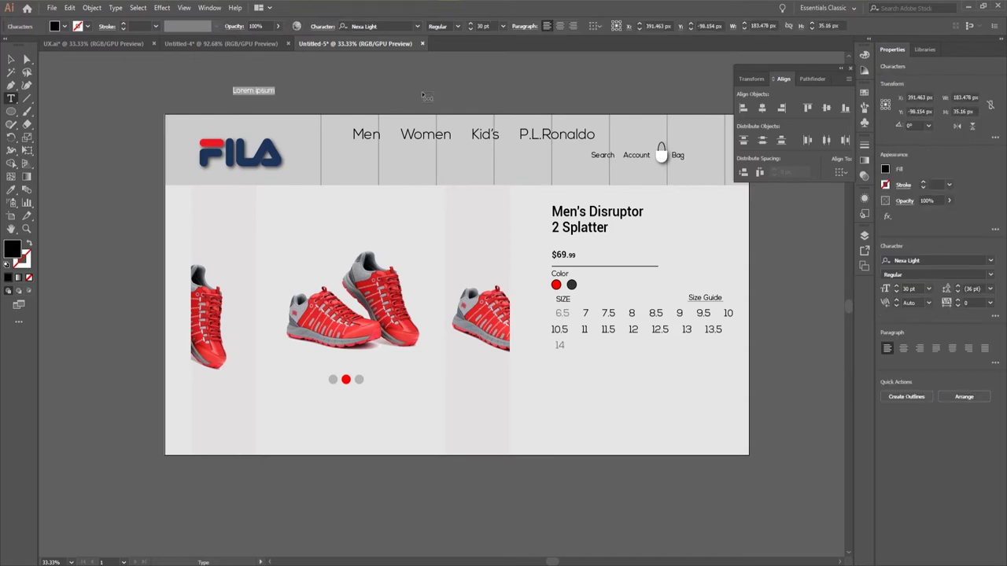
text(Quantity)
Set the "Quantity" label in Nexa Bold at 50 pt.
key(ctrl+a)
click(387, 25)
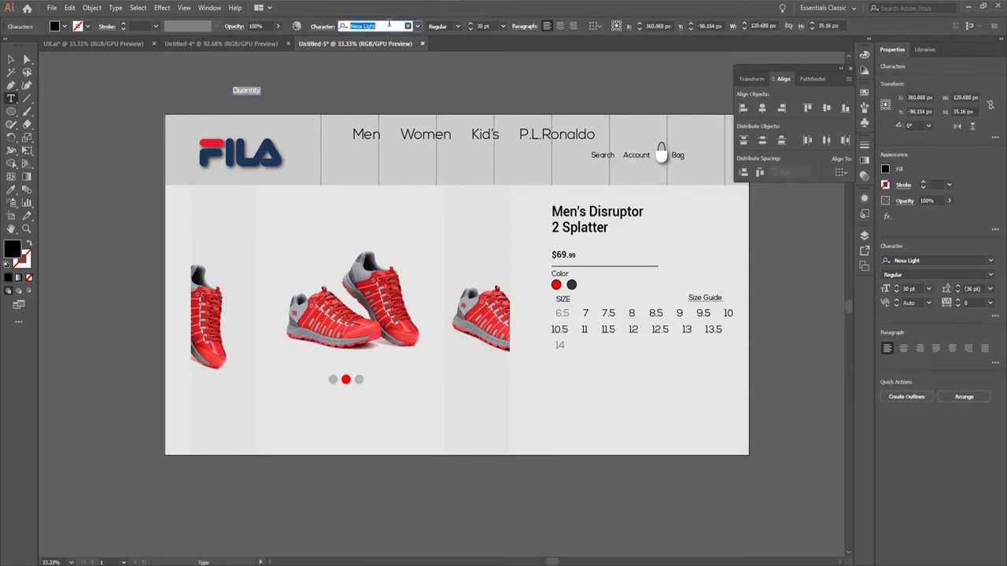
text(nexa bo)
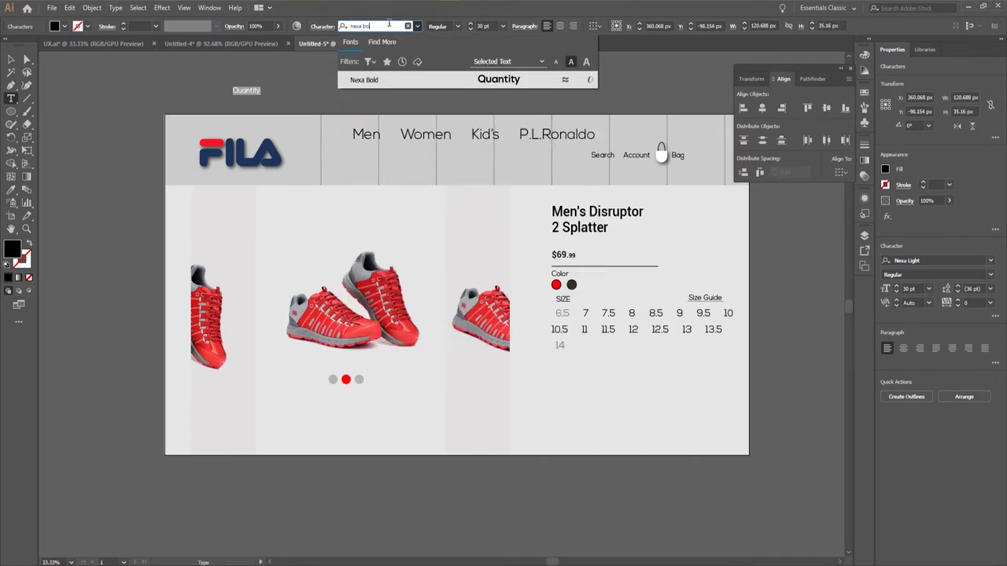
text(ld)
click(473, 77)
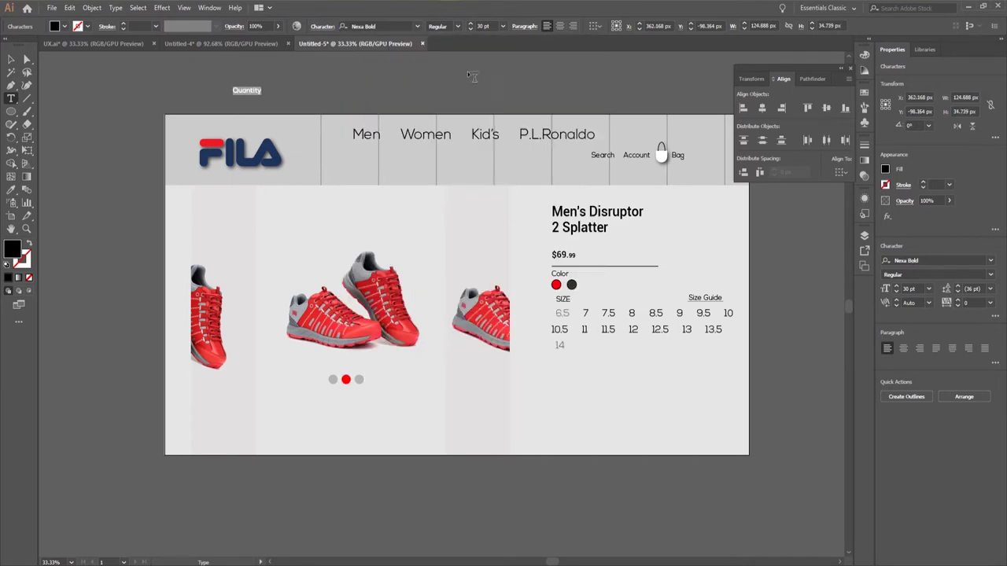
click(479, 26)
key(Return)
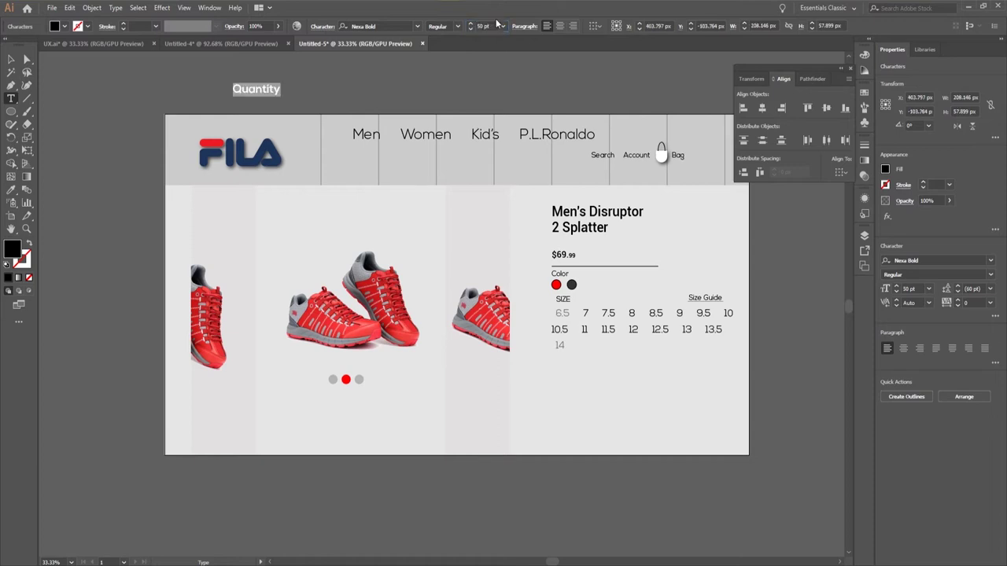
Move the "Quantity" label onto the artboard below the size list, left-aligned with the product details.
ctrl+click(77, 102)
key(v)
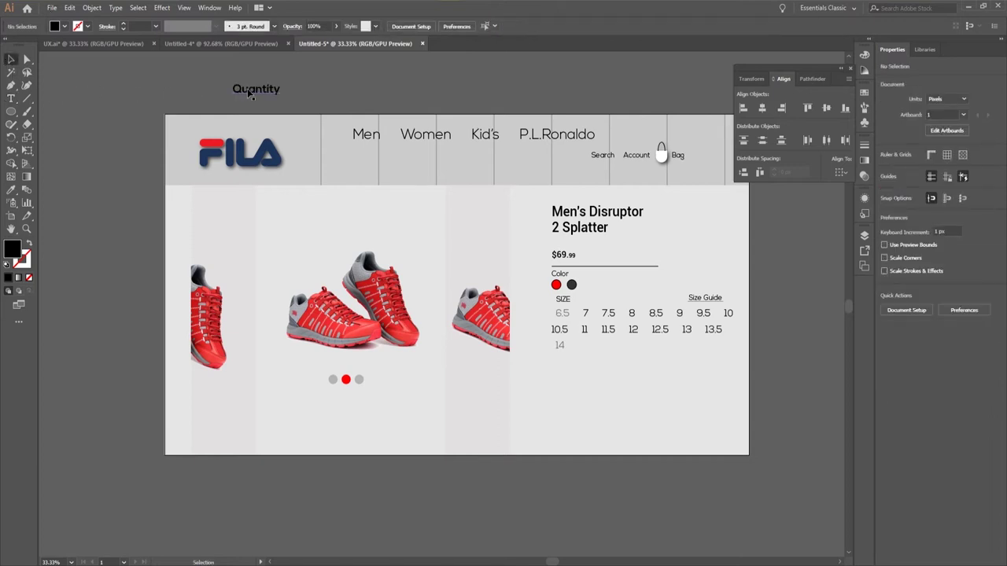
drag(250, 94, 567, 377)
click(103, 138)
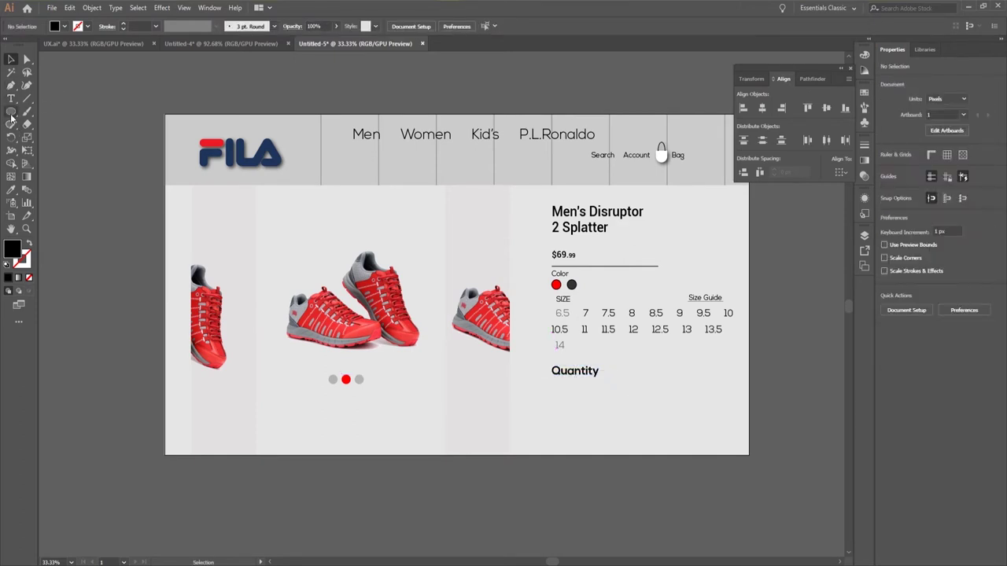
Draw a square of about 110 px off the artboard's upper-left corner and fill it with white.
drag(11, 114, 47, 111)
drag(90, 78, 115, 103)
click(64, 26)
click(21, 44)
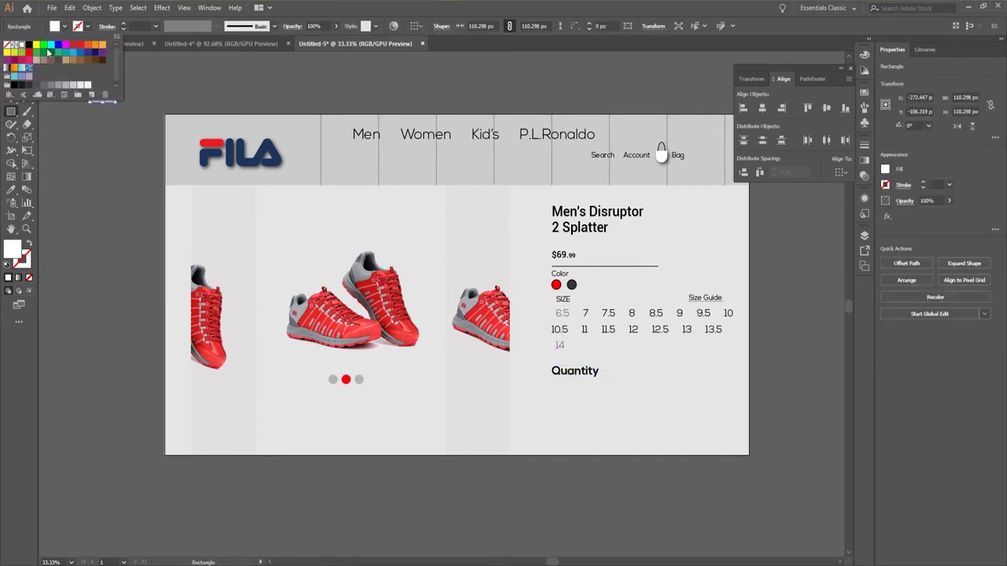
click(203, 92)
click(11, 59)
click(59, 102)
Draw a horizontal line about 64 px long beside the white square, with a 2 pt black stroke.
click(27, 100)
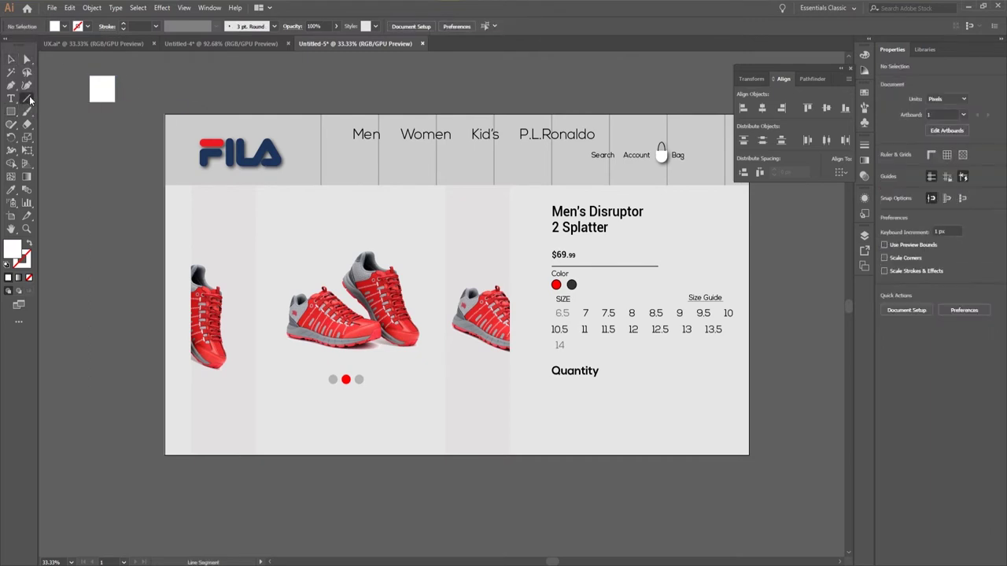
drag(199, 87, 216, 89)
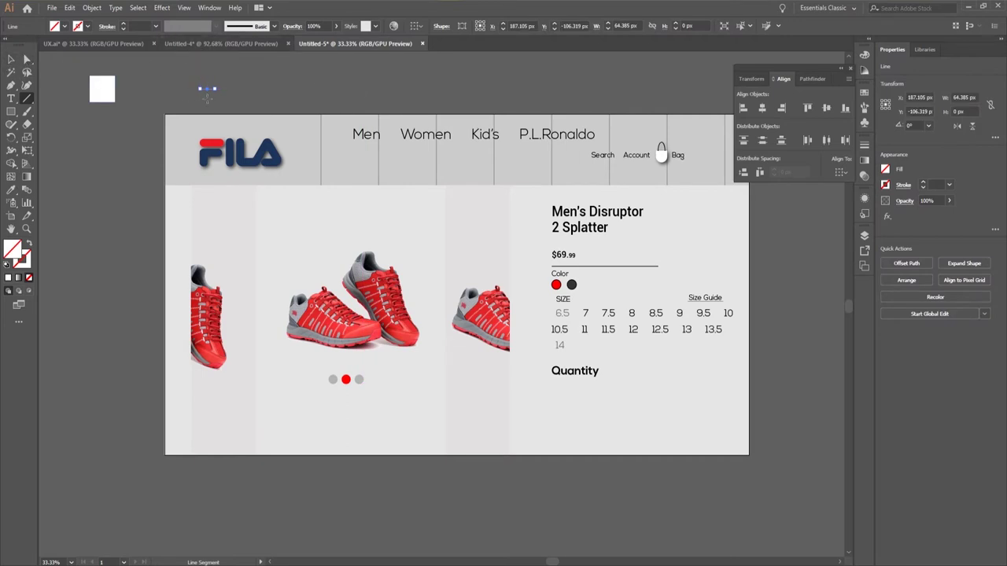
click(87, 27)
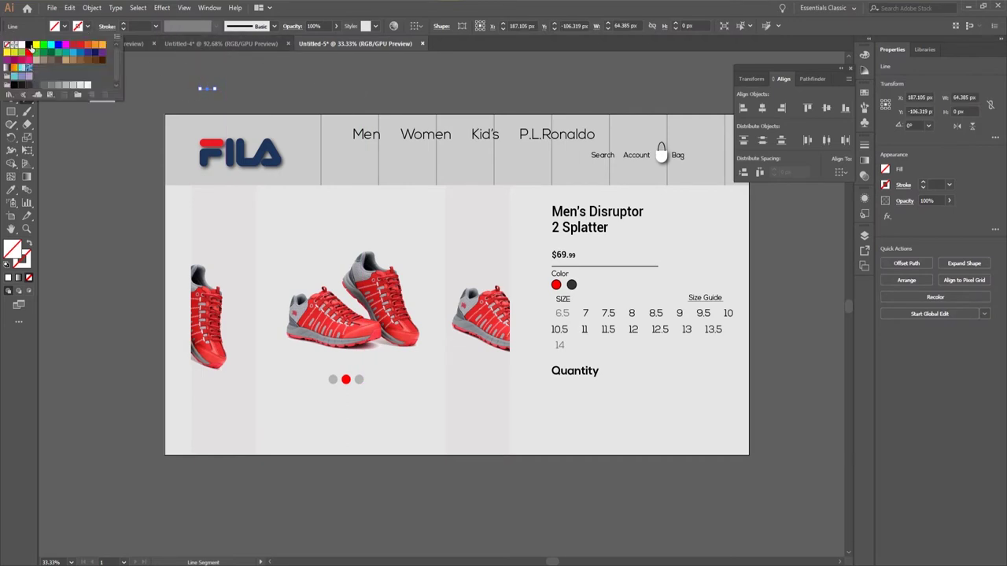
click(29, 45)
click(364, 10)
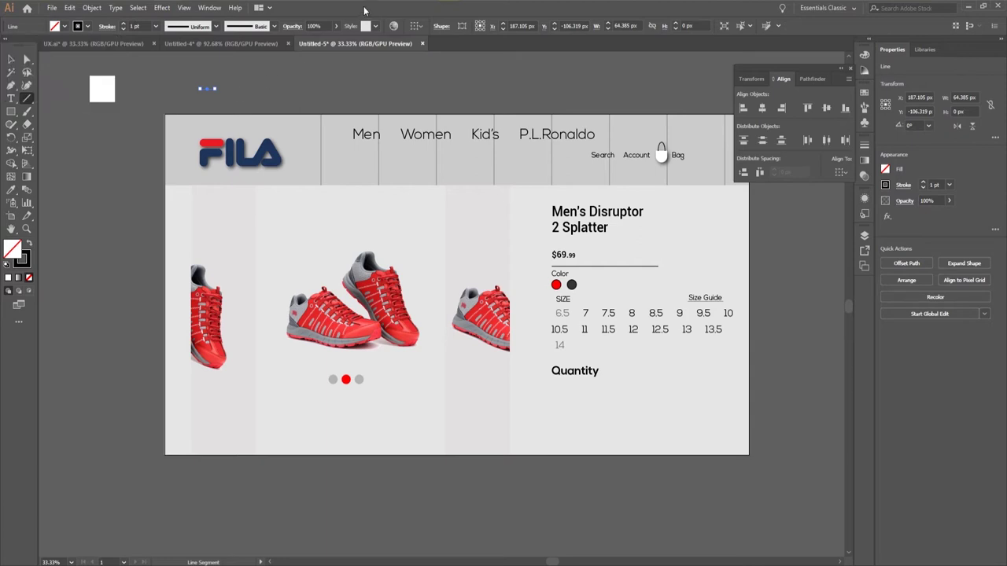
click(131, 27)
Duplicate the white square beside the original and scale the copy down to about 87 px.
key(v)
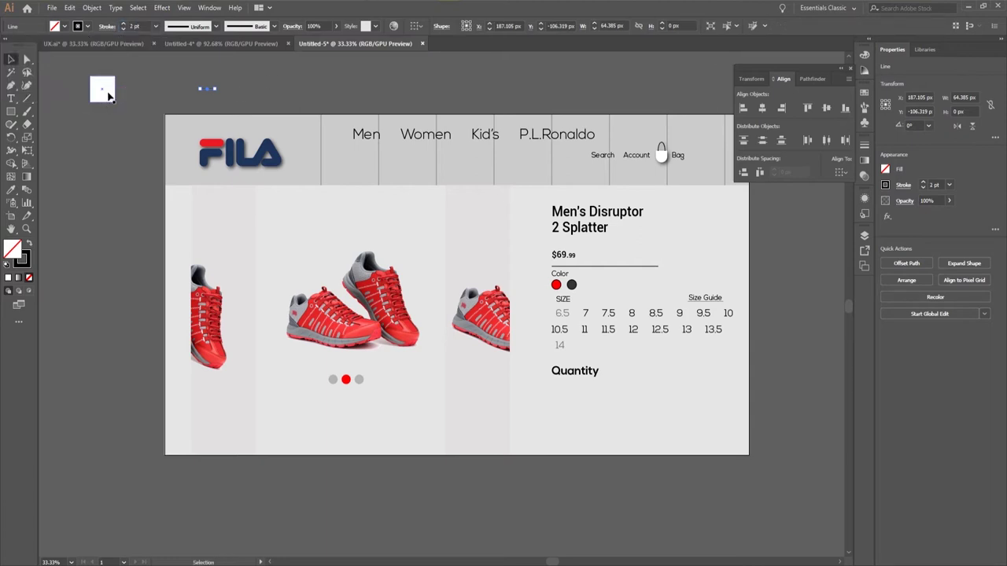
click(104, 94)
click(75, 103)
click(102, 93)
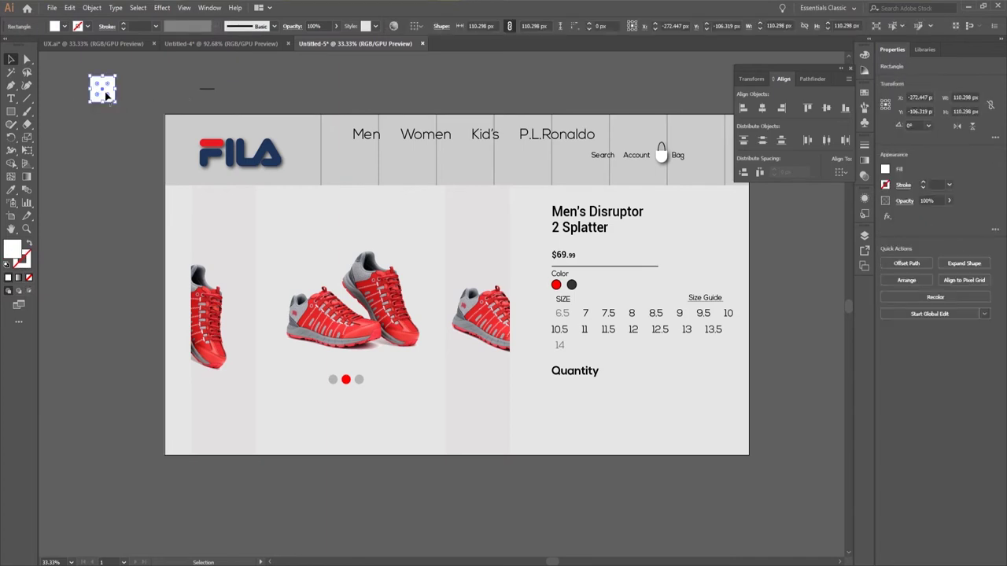
drag(103, 95, 155, 98)
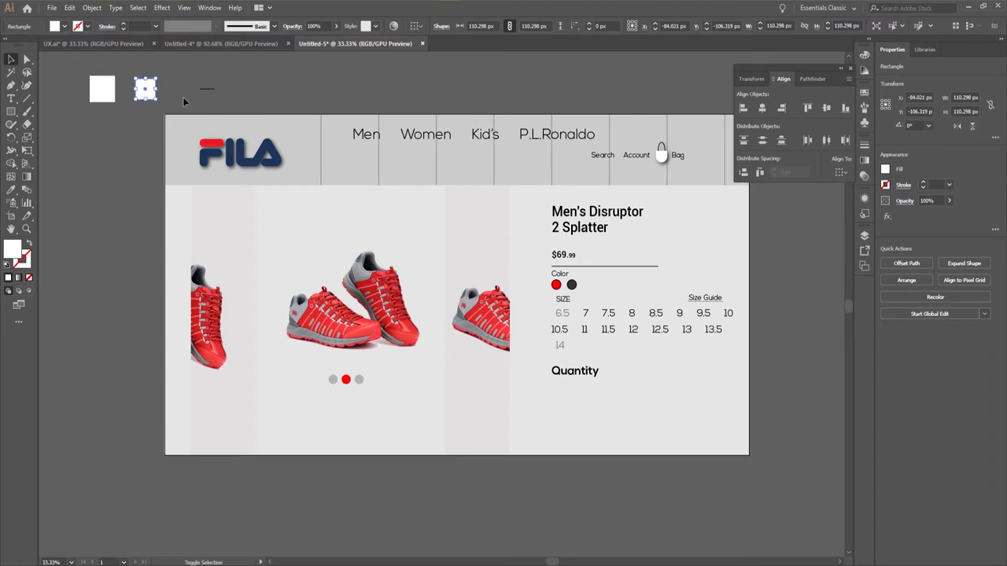
click(184, 101)
Delete the original larger square and replace it with a copy of the 87 px square.
click(104, 93)
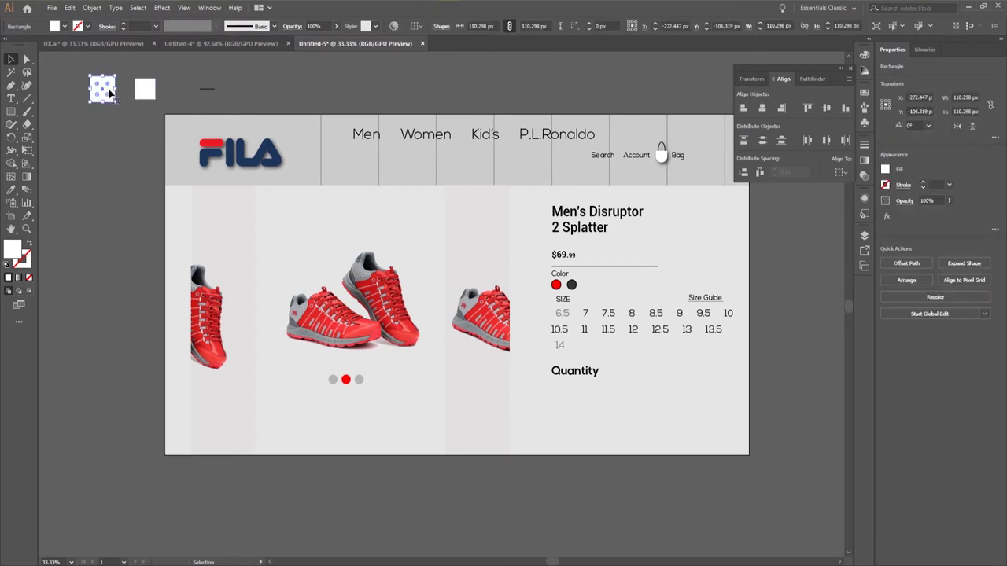
key(Delete)
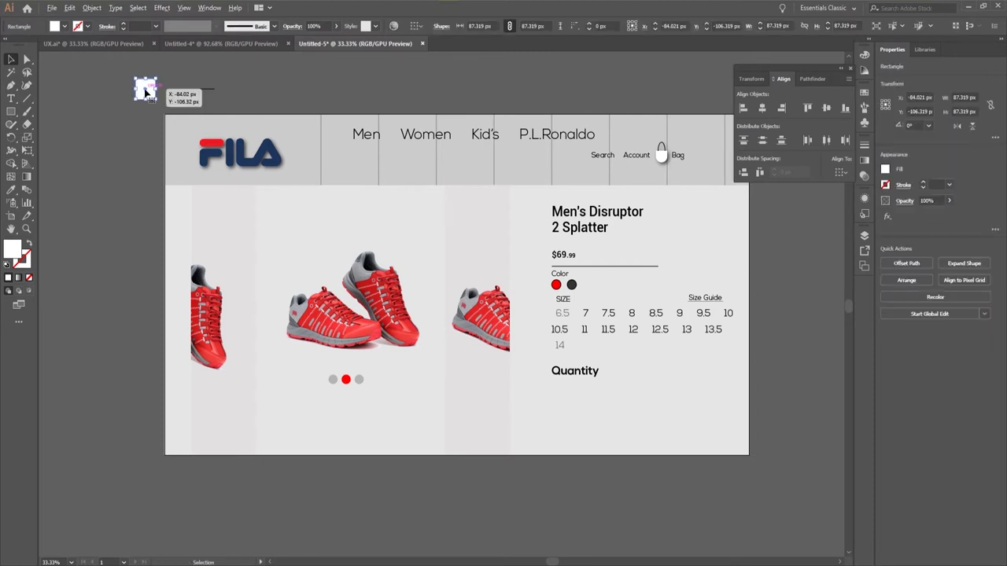
key(ctrl+z)
Copy the short black line, paste it in front, and move one of the two lines aside.
click(203, 91)
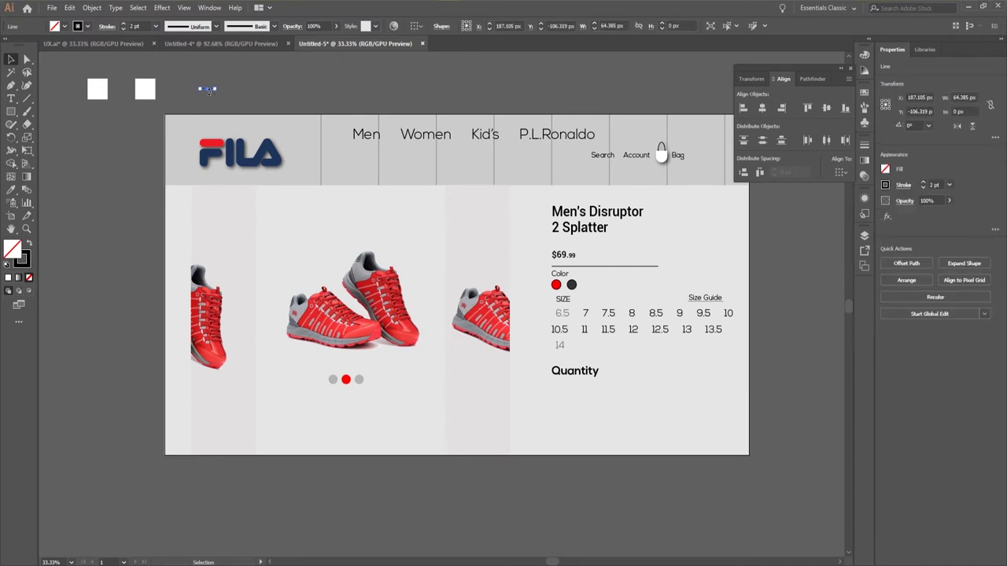
click(69, 7)
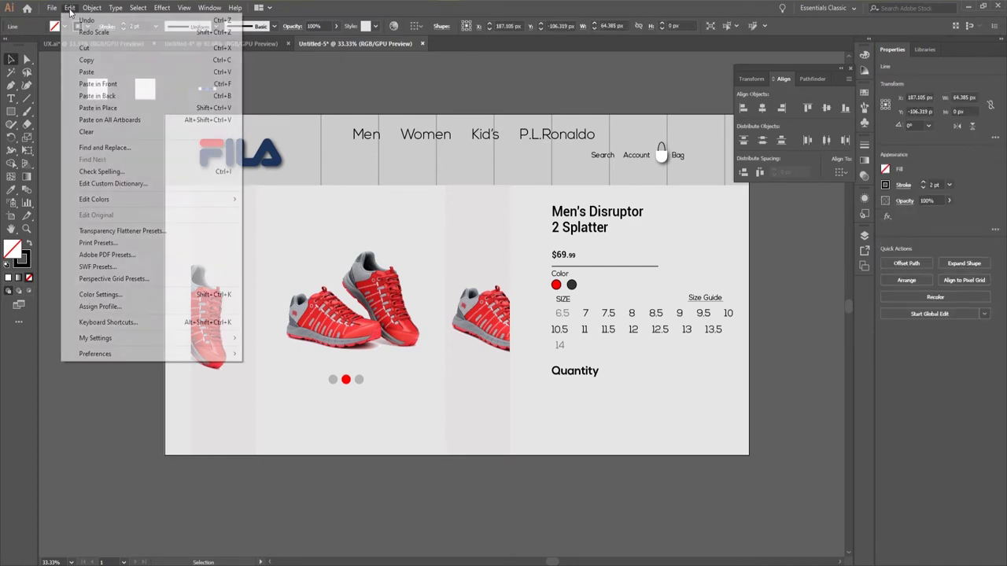
click(86, 60)
click(69, 7)
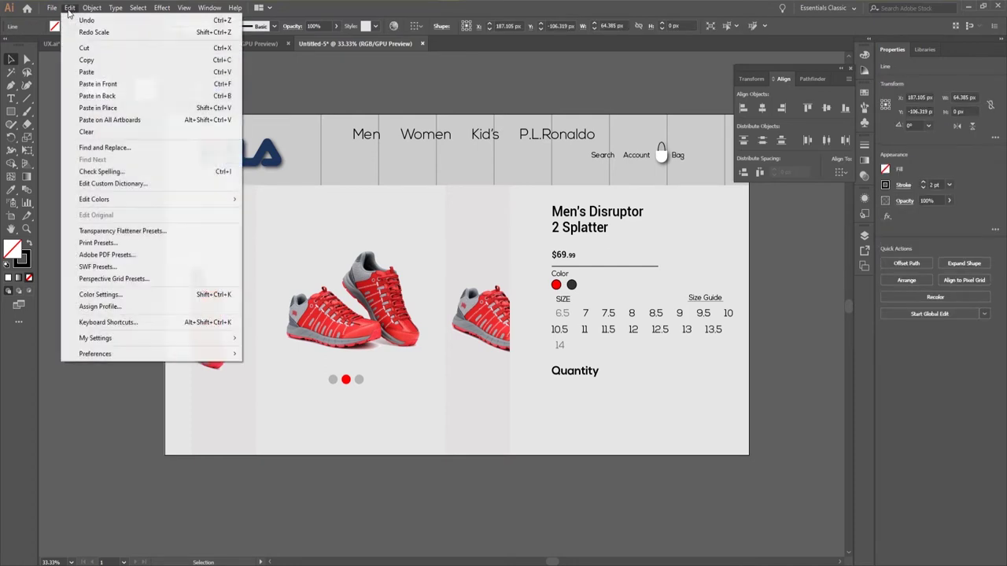
click(100, 83)
click(204, 95)
drag(203, 95, 250, 98)
click(187, 92)
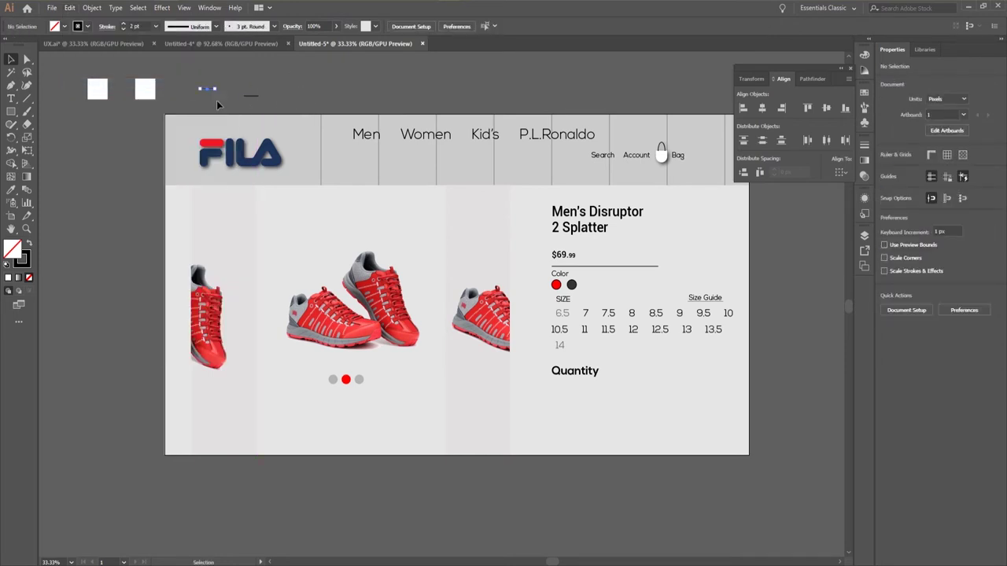
Place the other short line on the first white square as a minus sign and center the two vertically.
click(209, 94)
drag(208, 89, 98, 89)
drag(81, 72, 115, 115)
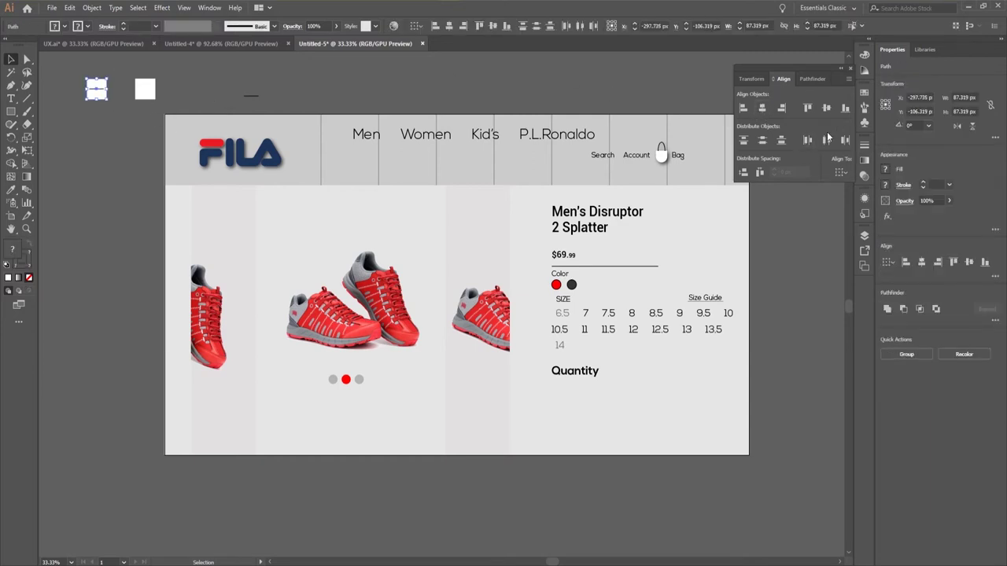
click(826, 108)
click(59, 72)
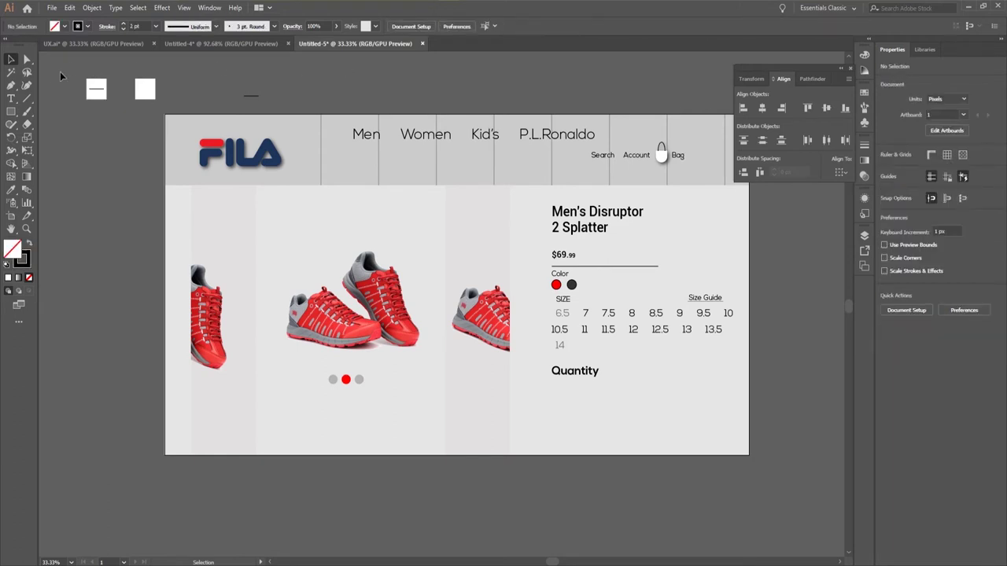
Group the minus line with its white square and scale the group down.
click(98, 91)
click(91, 7)
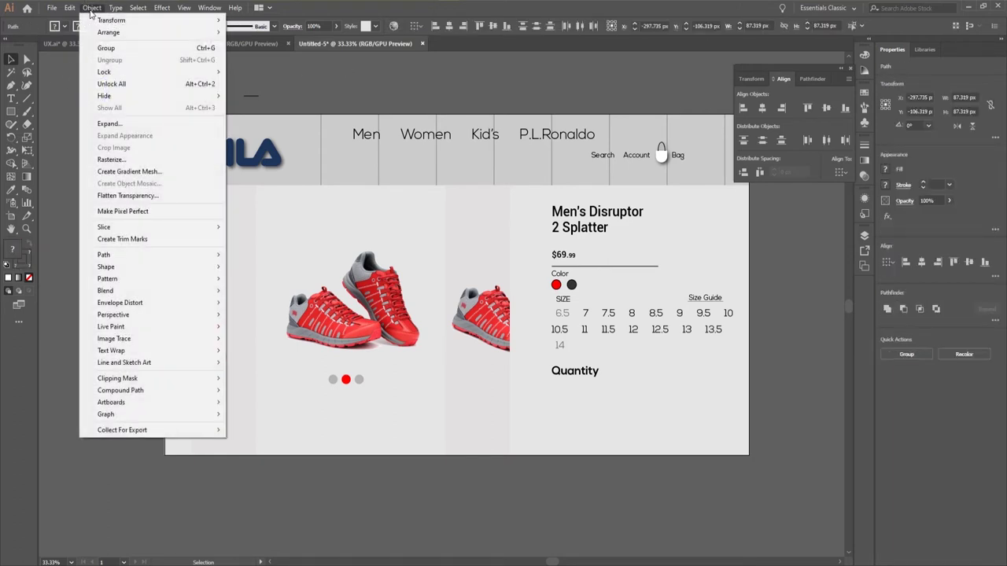
click(117, 50)
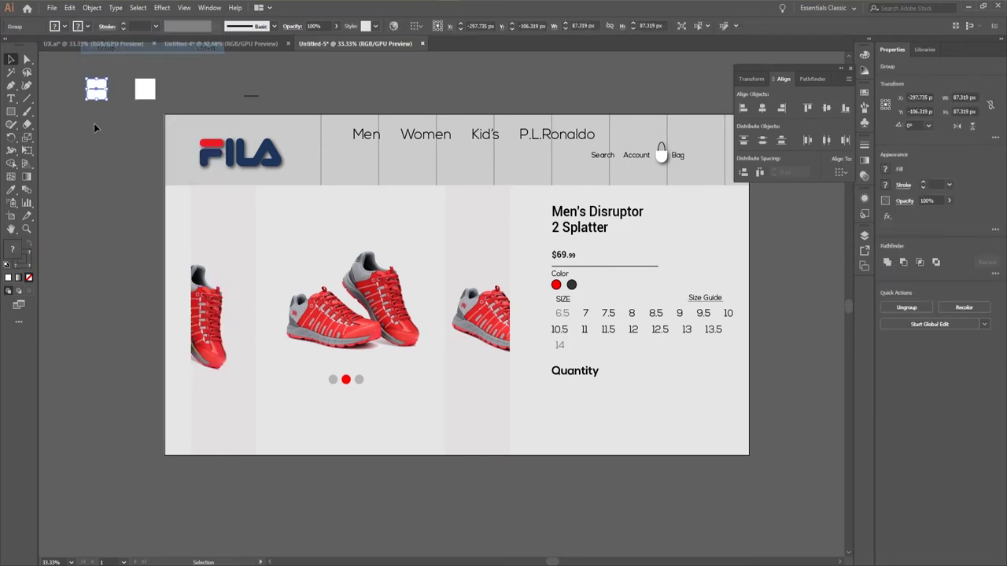
click(94, 127)
click(100, 93)
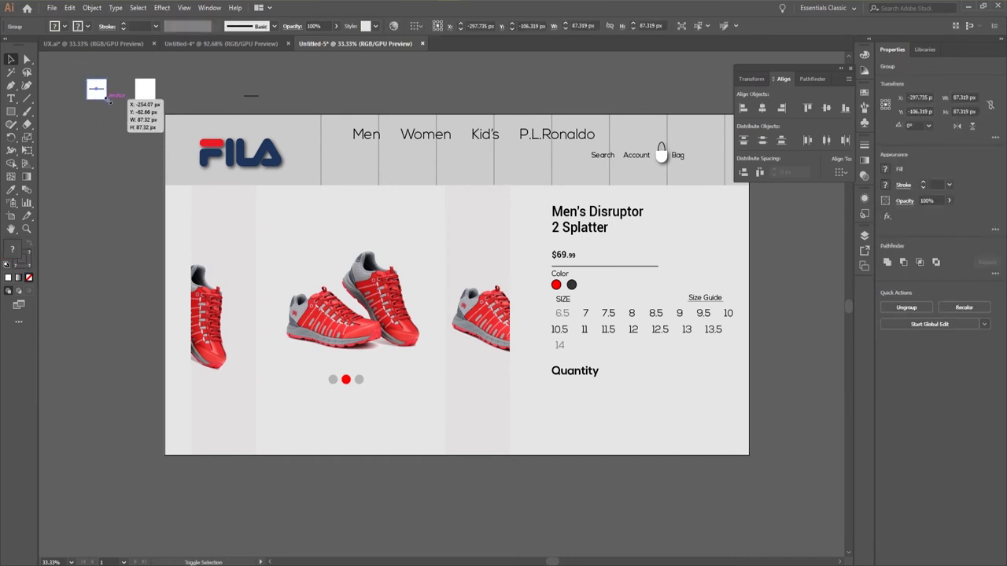
Copy the spare short line above the header and paste the copy in back of it.
click(258, 105)
click(267, 100)
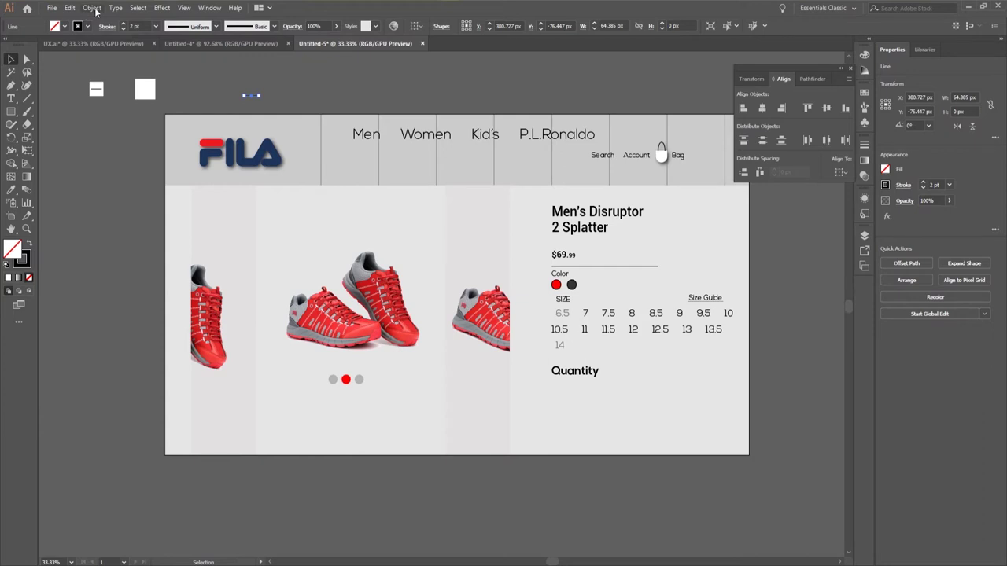
click(70, 7)
click(82, 60)
click(69, 7)
click(112, 95)
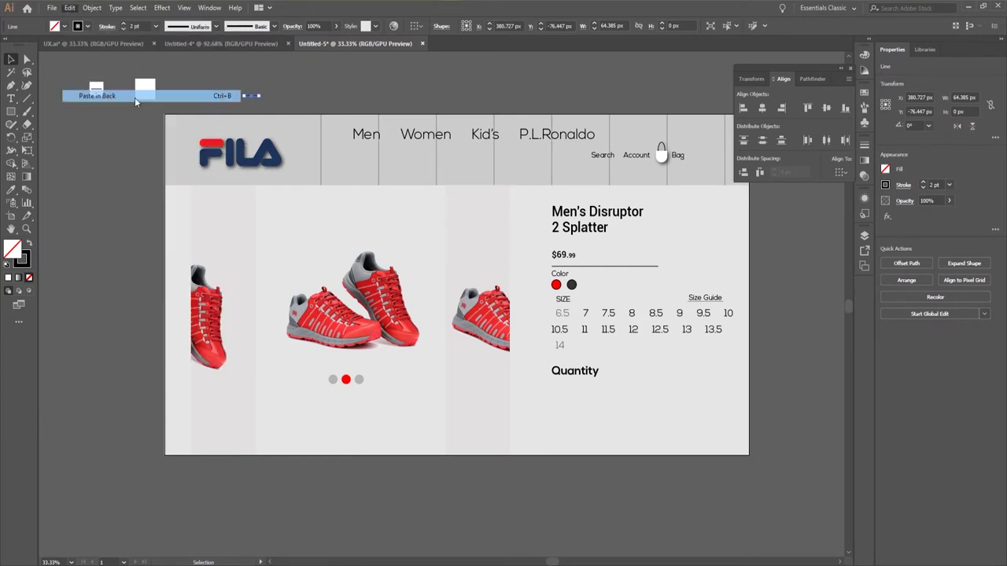
Rotate one of the two overlapping short lines upright to form a plus sign and group the two lines.
click(283, 102)
click(250, 96)
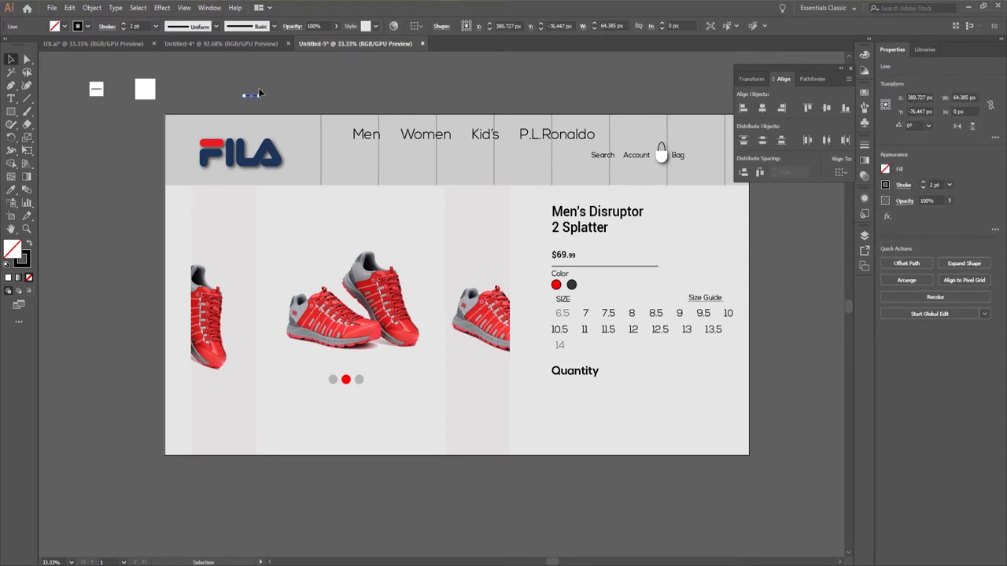
drag(261, 95, 236, 82)
click(241, 78)
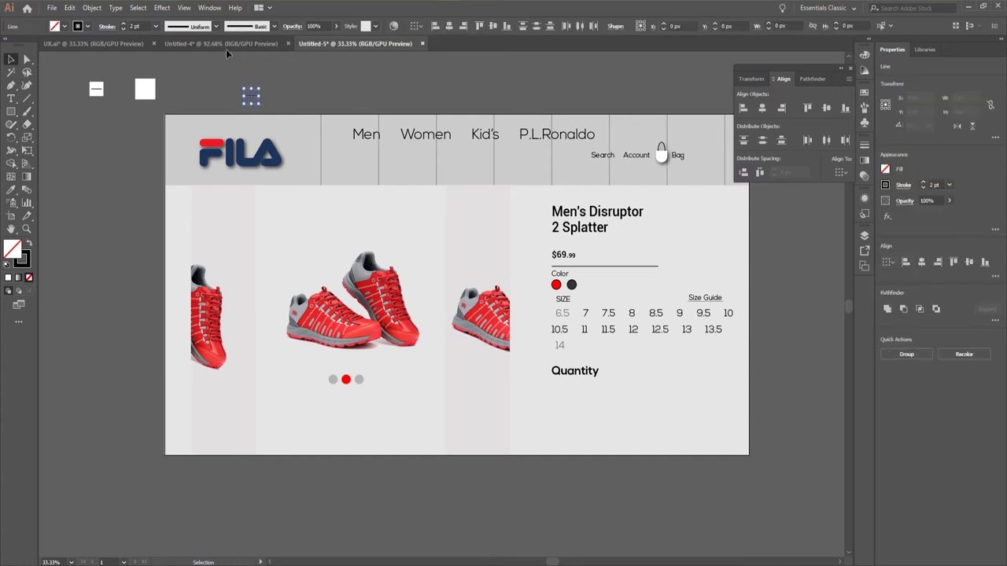
click(92, 7)
click(116, 49)
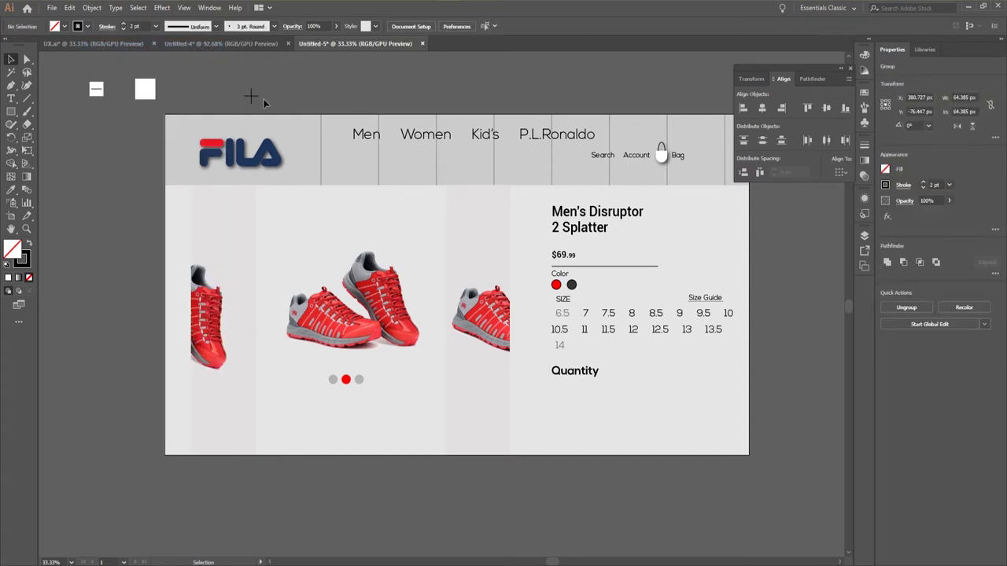
Place the plus sign on the empty white square and center the two on each other.
click(260, 101)
drag(250, 99, 146, 90)
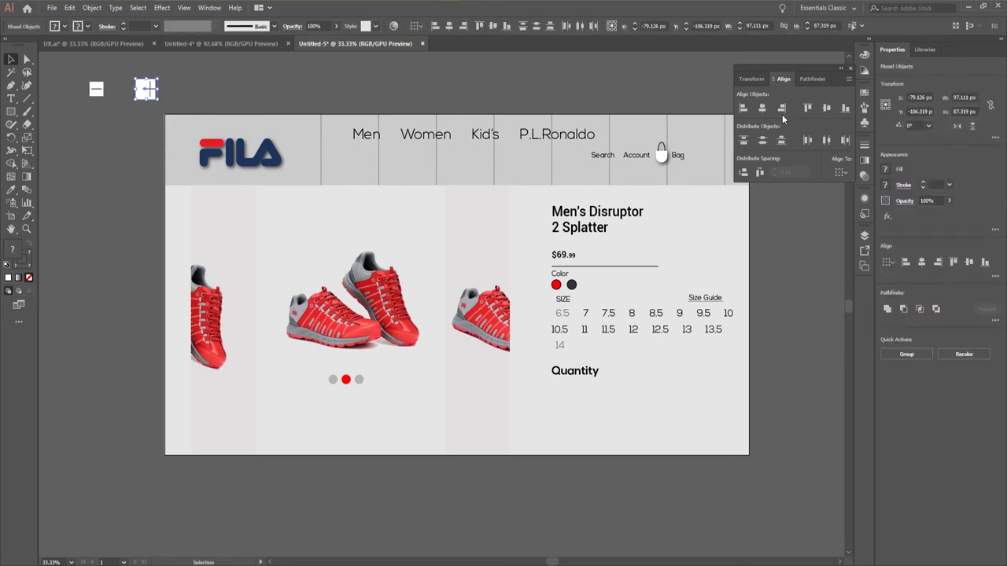
click(760, 109)
click(763, 141)
Place the minus and plus boxes under the Quantity label, grouping the plus parts and lining the two boxes up in a row.
drag(82, 77, 649, 397)
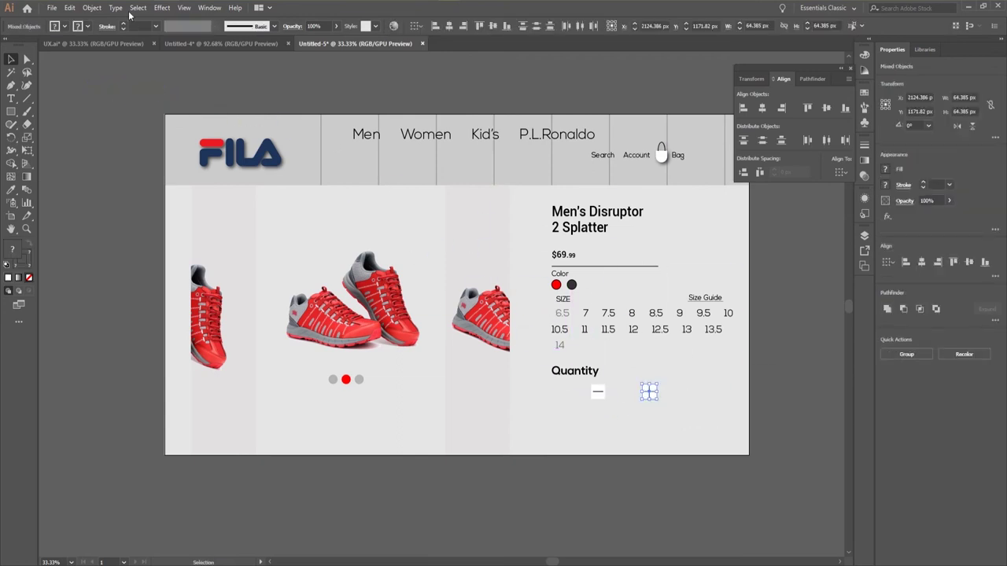
click(91, 8)
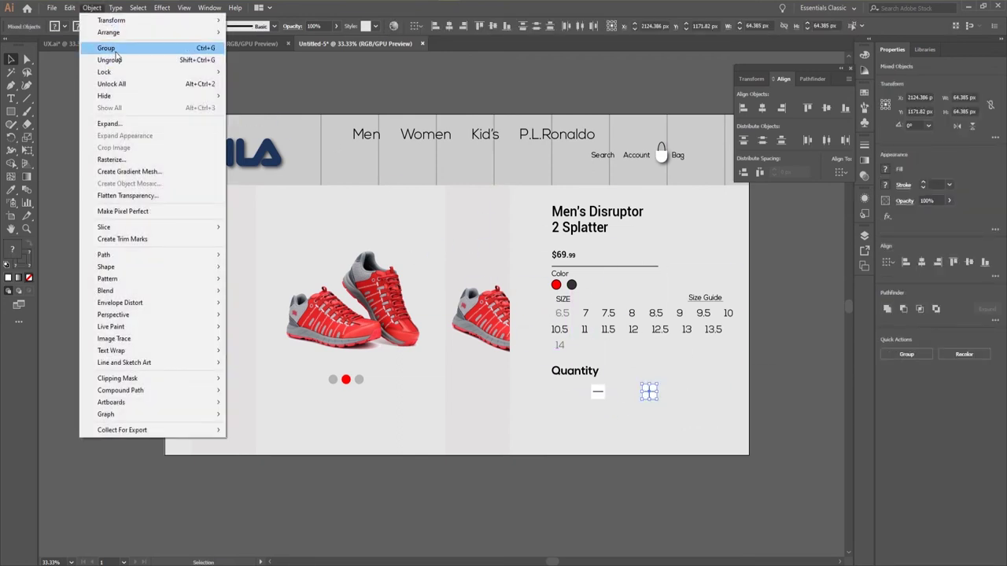
click(115, 48)
drag(682, 386, 557, 403)
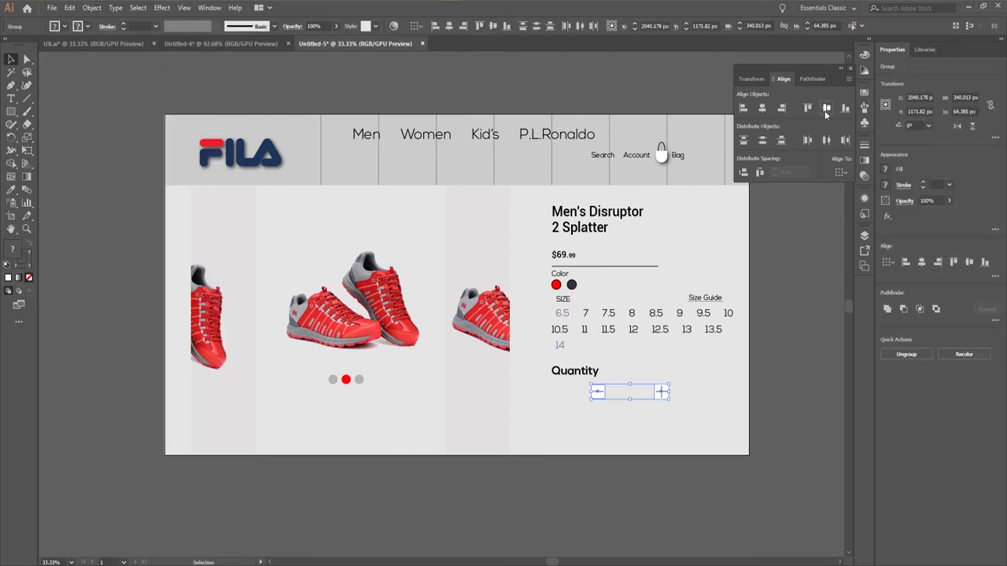
click(680, 393)
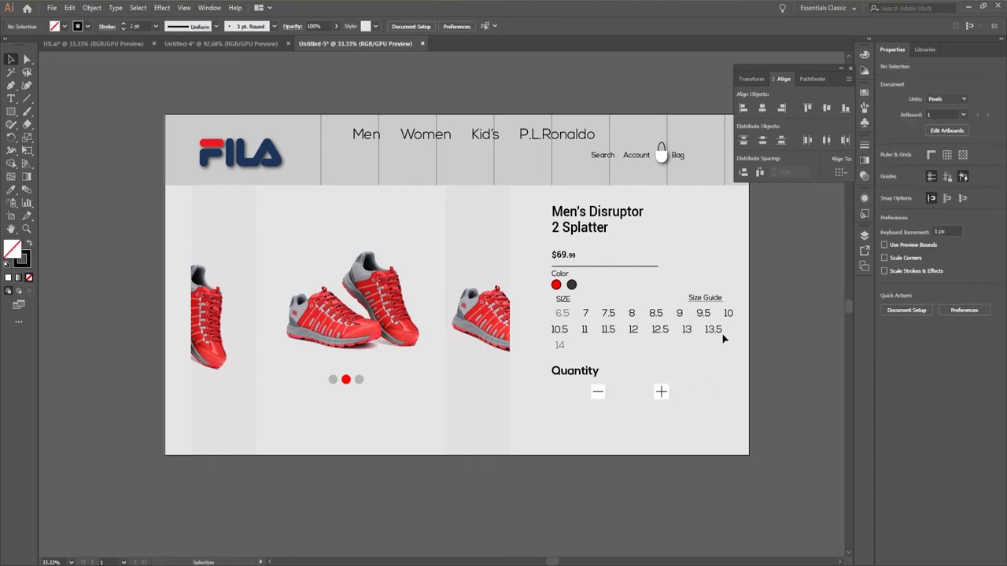
Add the text "0" at 80% opacity and place it between the minus and plus boxes, enlarged to about 104 pt.
click(10, 100)
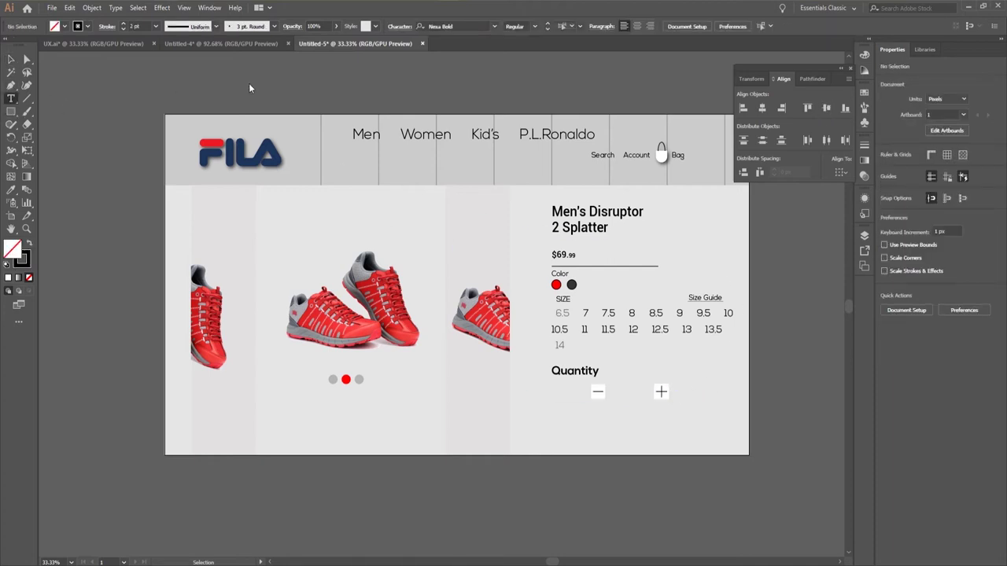
click(250, 83)
text(0)
scroll(152, 77, up, 1)
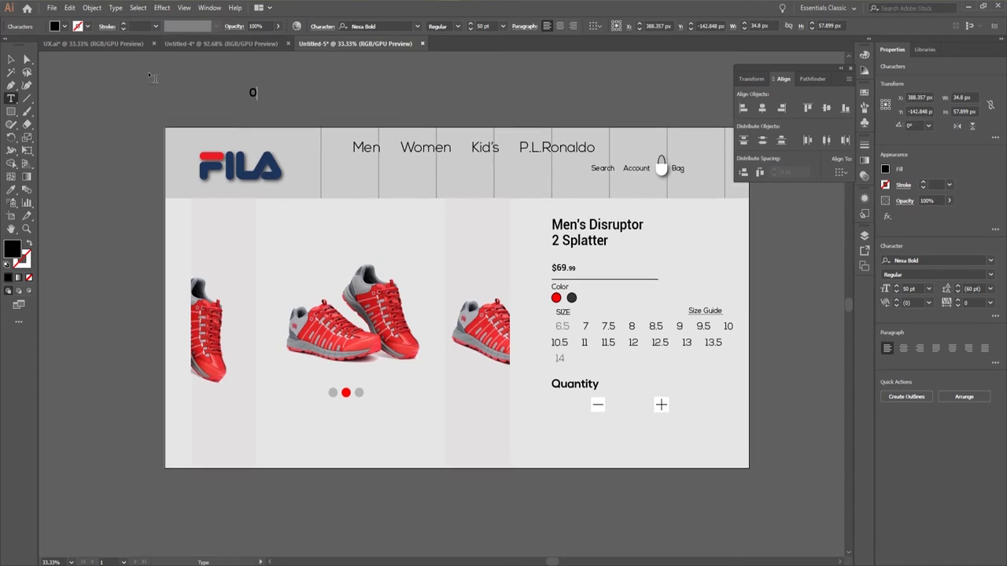
click(9, 59)
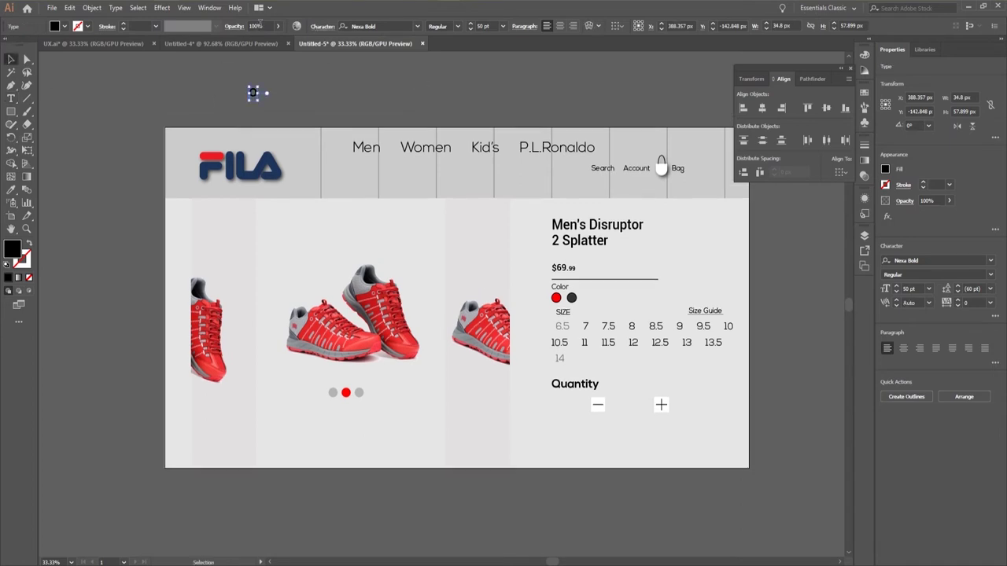
click(254, 26)
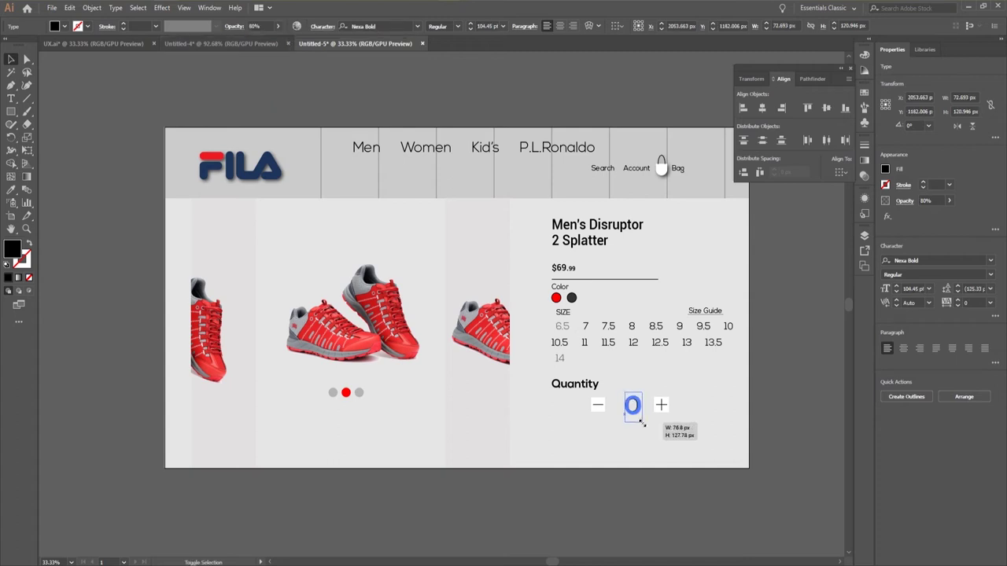
drag(638, 410, 633, 408)
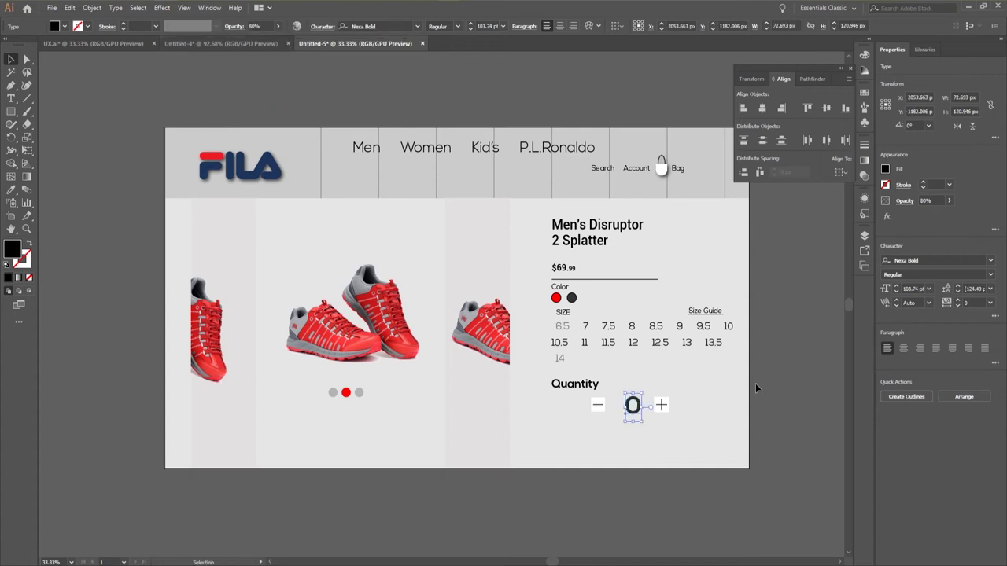
Change the font of the quantity "0" to Nexa Light.
click(387, 26)
text(nexa)
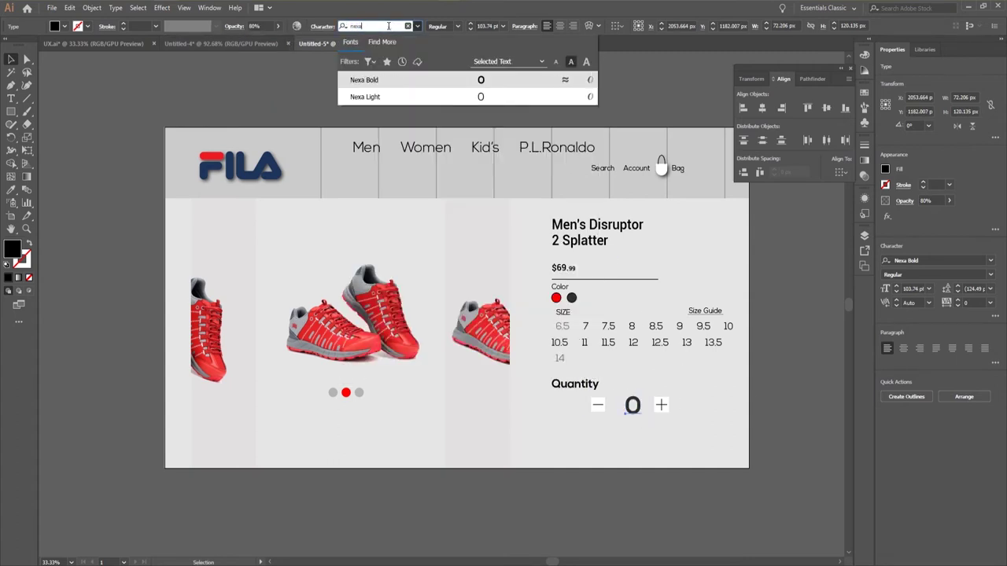
click(423, 99)
click(424, 107)
Extend the artboard downward to make more room below the quantity controls.
scroll(423, 110, down, 2)
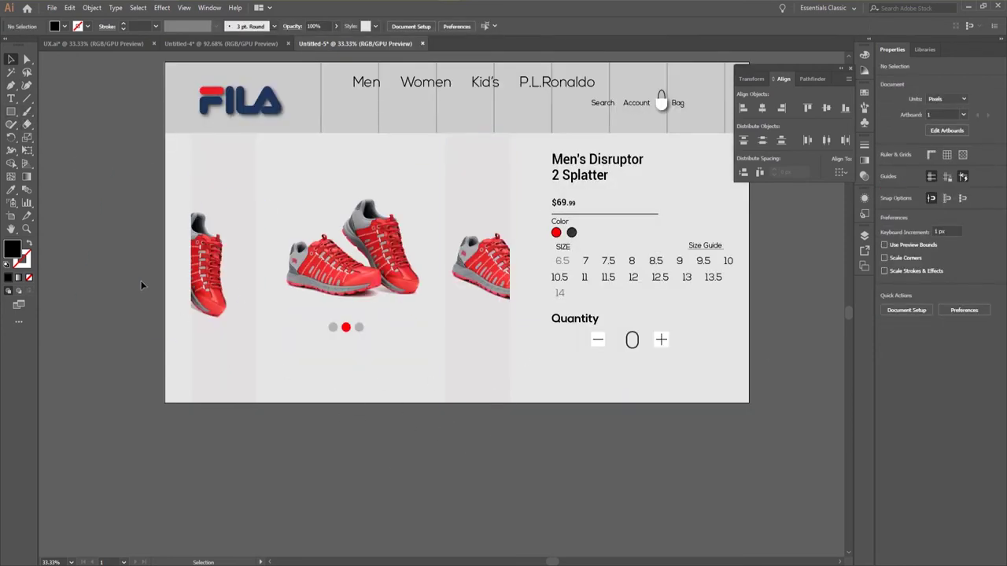
click(10, 222)
drag(457, 403, 458, 457)
key(Escape)
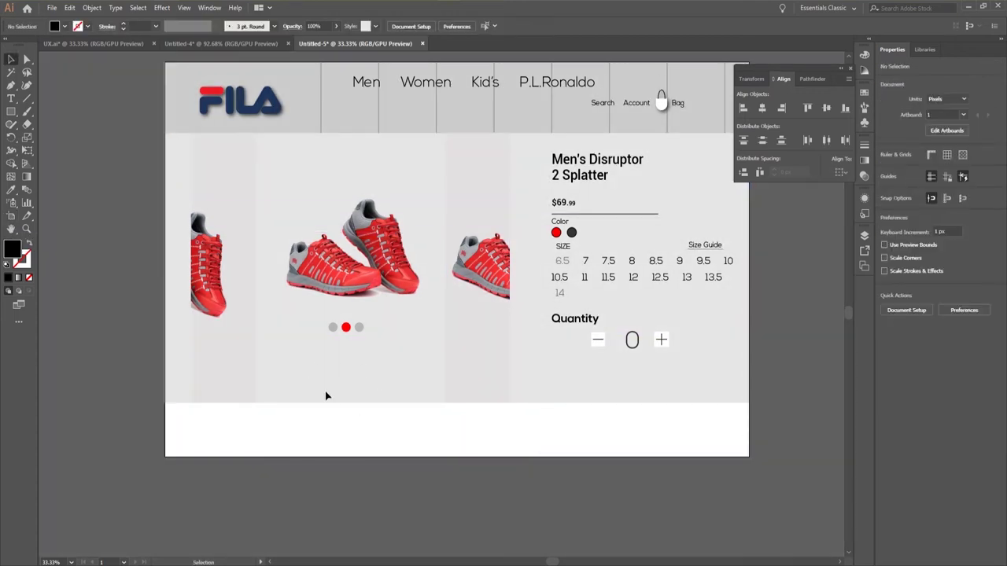
Unlock all objects and stretch the light gray background rectangle down to the artboard's new lower edge.
click(101, 9)
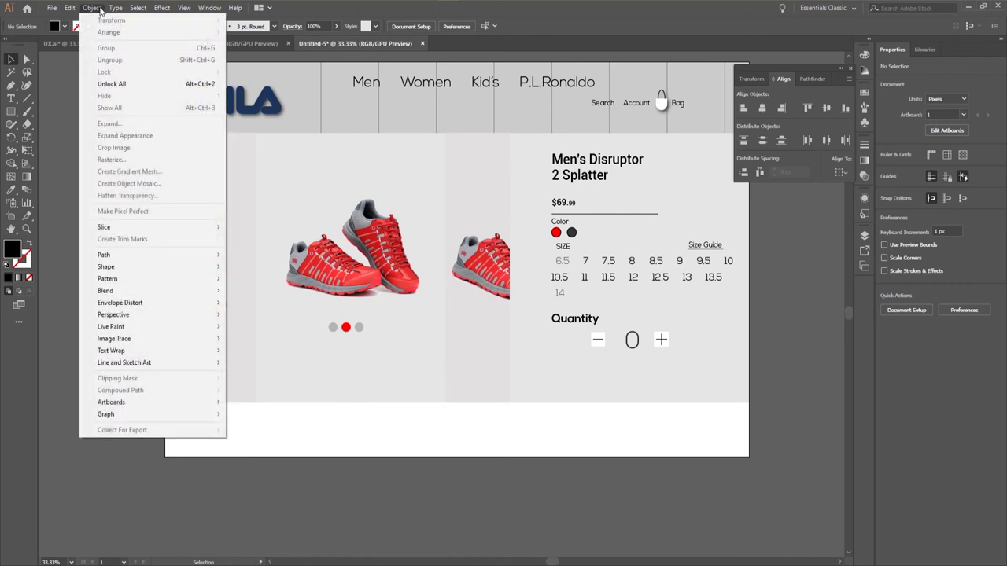
click(111, 81)
click(74, 242)
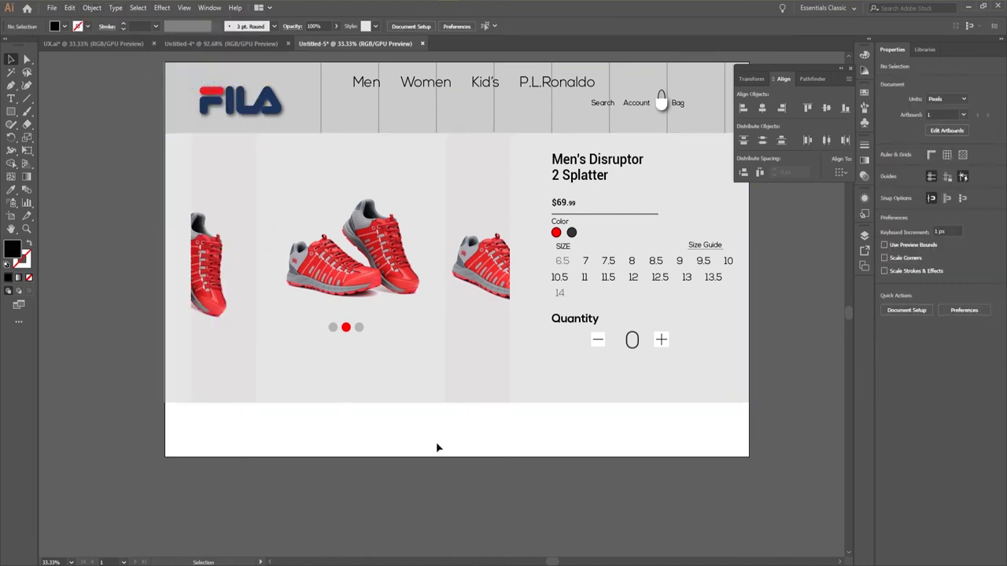
click(425, 402)
drag(460, 403, 466, 460)
click(467, 493)
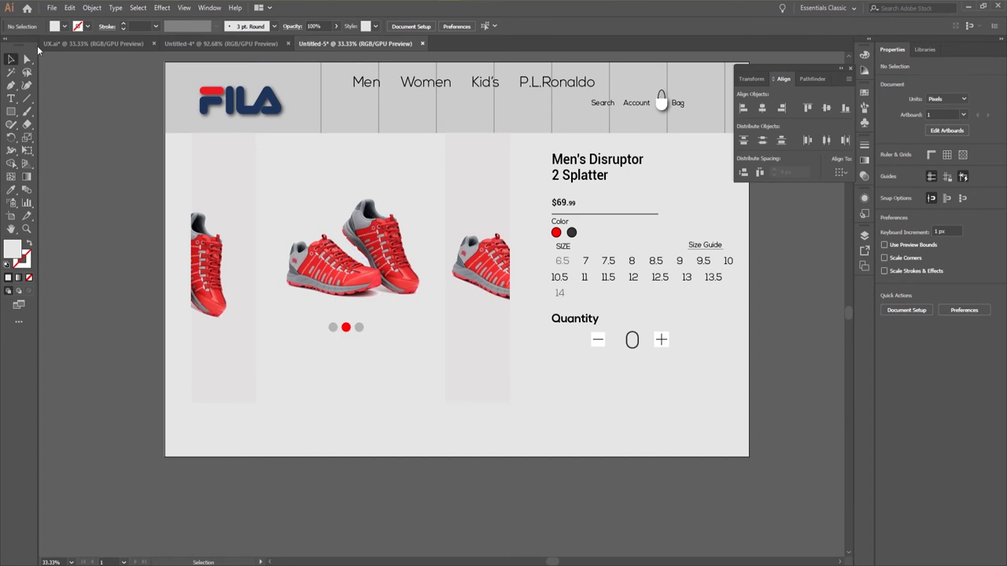
Check the button in the UX.ai reference, then draw a rectangle about 691 × 94 px and place it below the artboard.
click(78, 45)
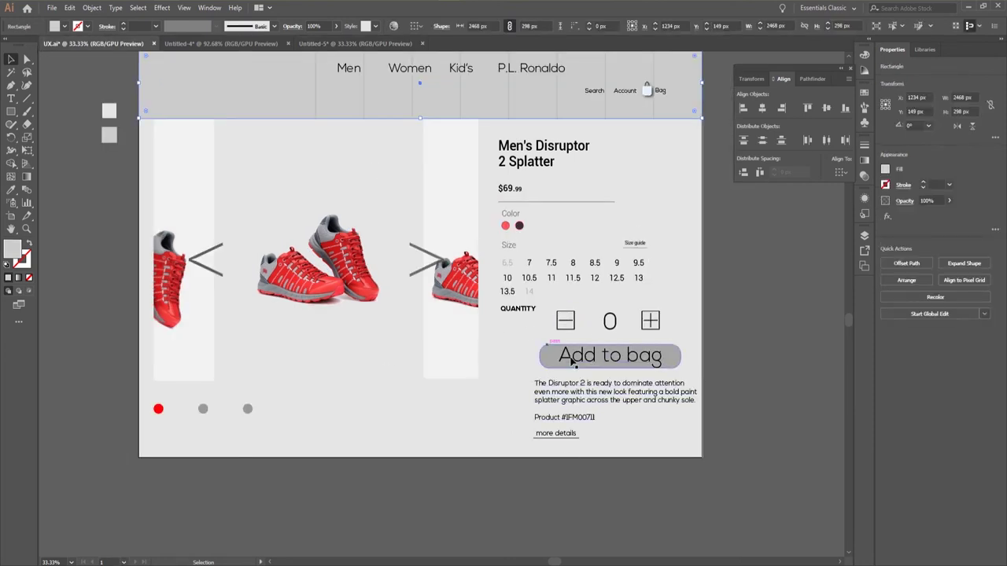
click(346, 43)
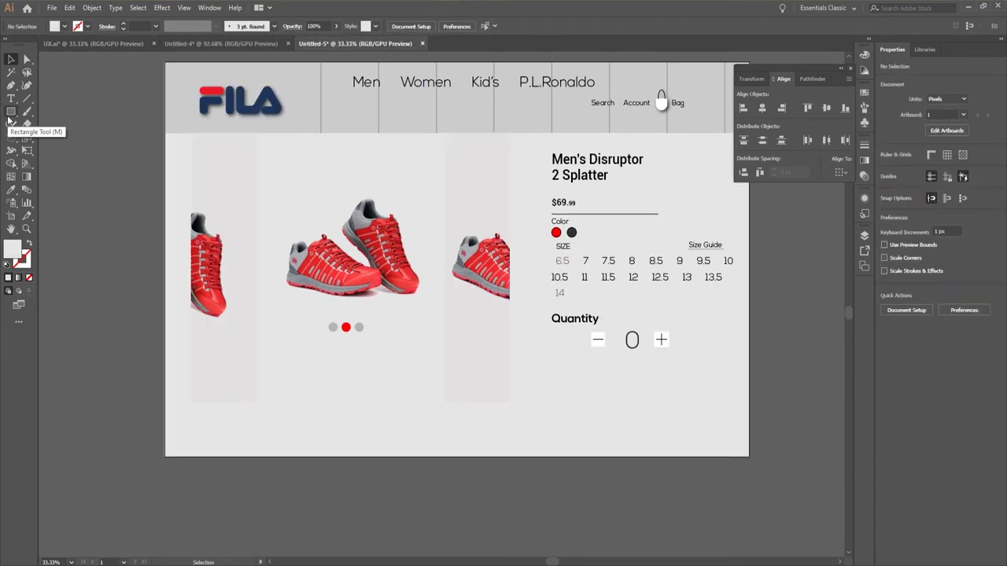
click(11, 111)
mouse_move(71, 277)
mouse_down()
mouse_move(189, 313)
mouse_move(230, 298)
mouse_up()
click(11, 60)
drag(110, 287, 175, 501)
click(110, 458)
Round all corners of the new rectangle fully, to a radius of about 47 px, making a pill-shaped button.
click(27, 59)
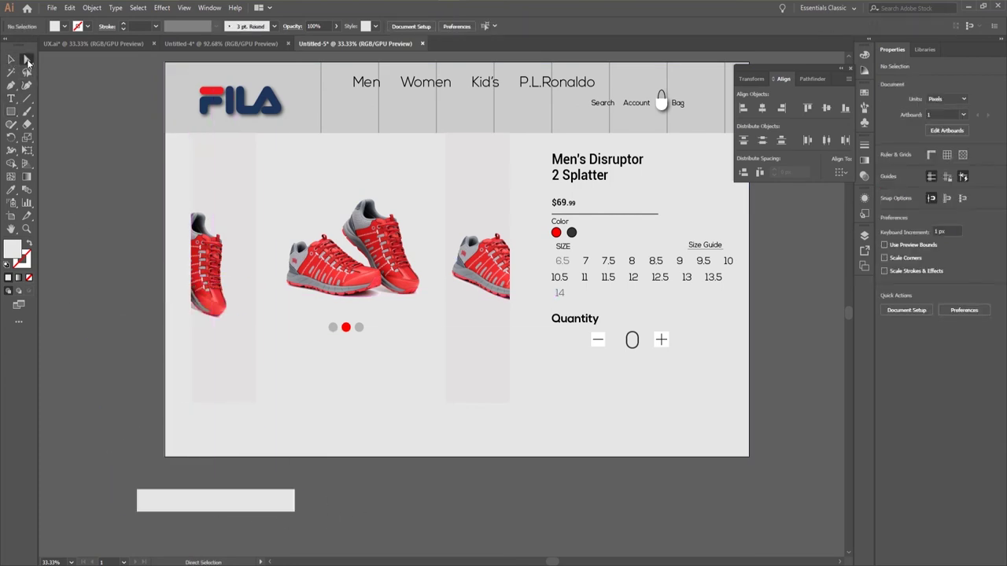
click(291, 506)
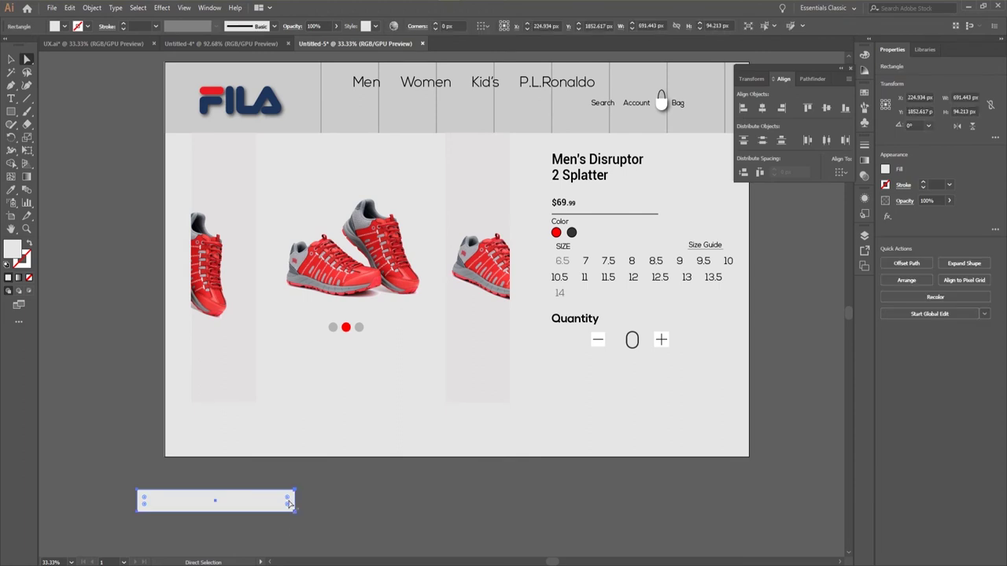
drag(289, 501, 213, 497)
click(120, 374)
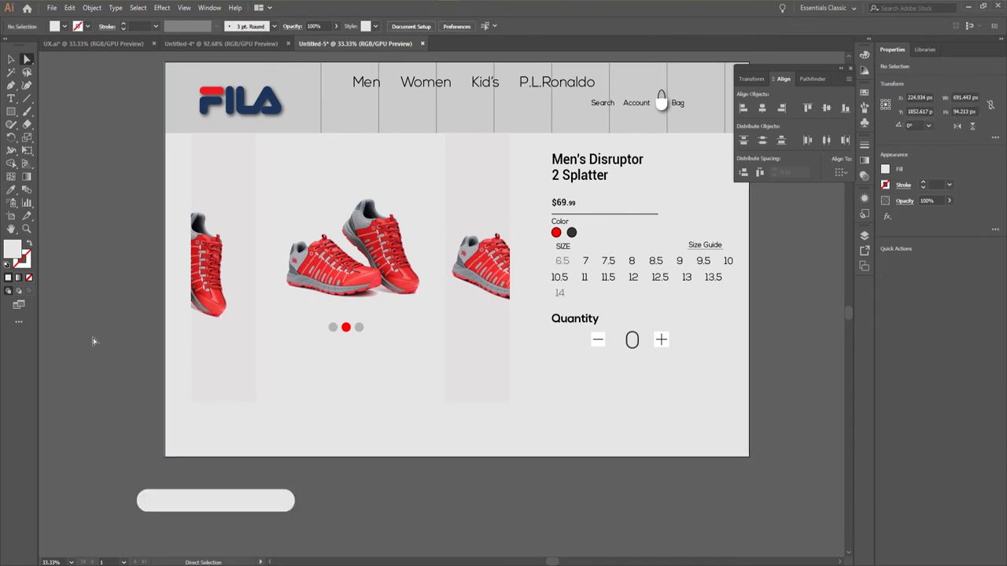
Fill the pill-shaped button with gray 727171, using UX.ai as reference, and place it beneath the quantity controls.
click(93, 45)
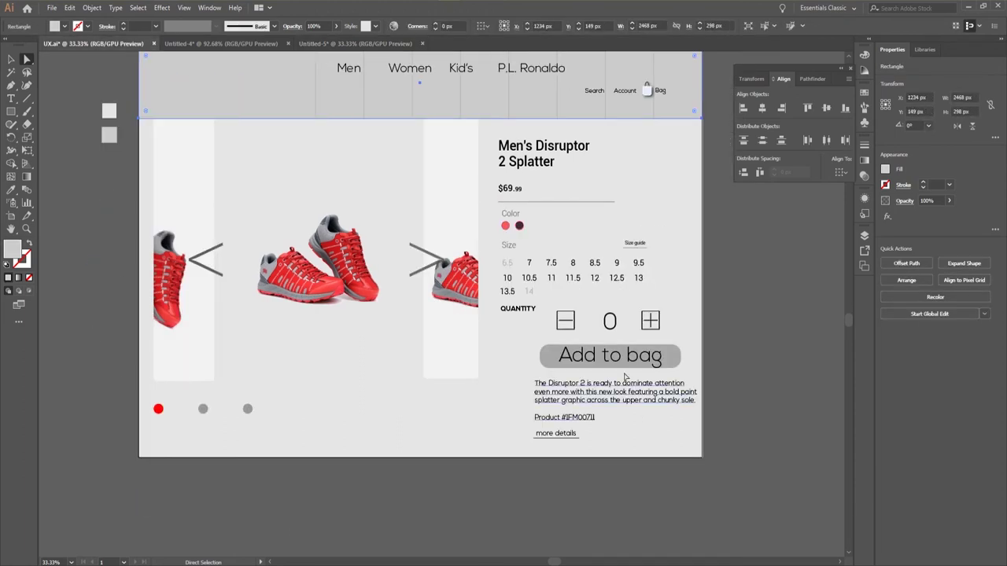
click(354, 44)
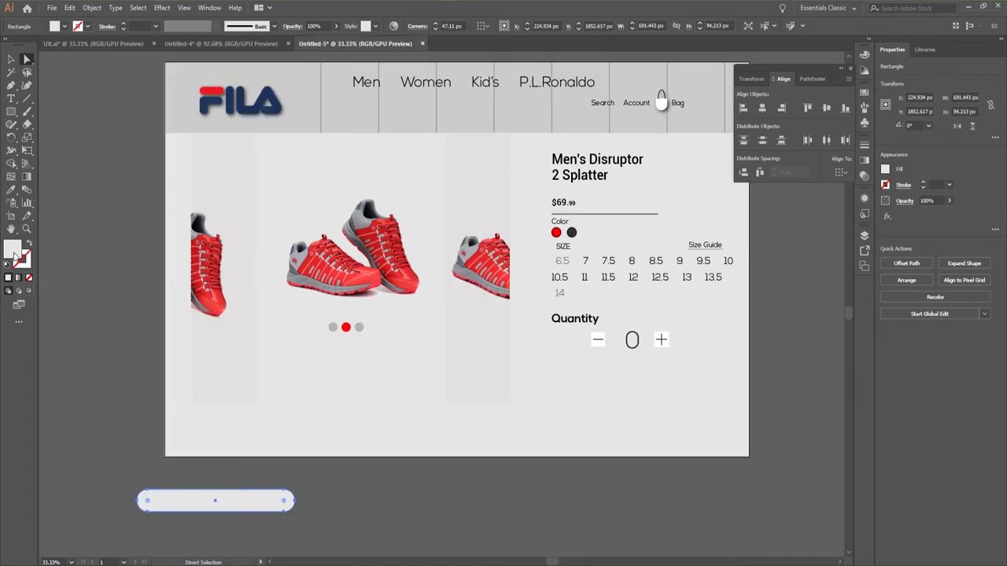
double_click(14, 257)
drag(379, 249, 366, 290)
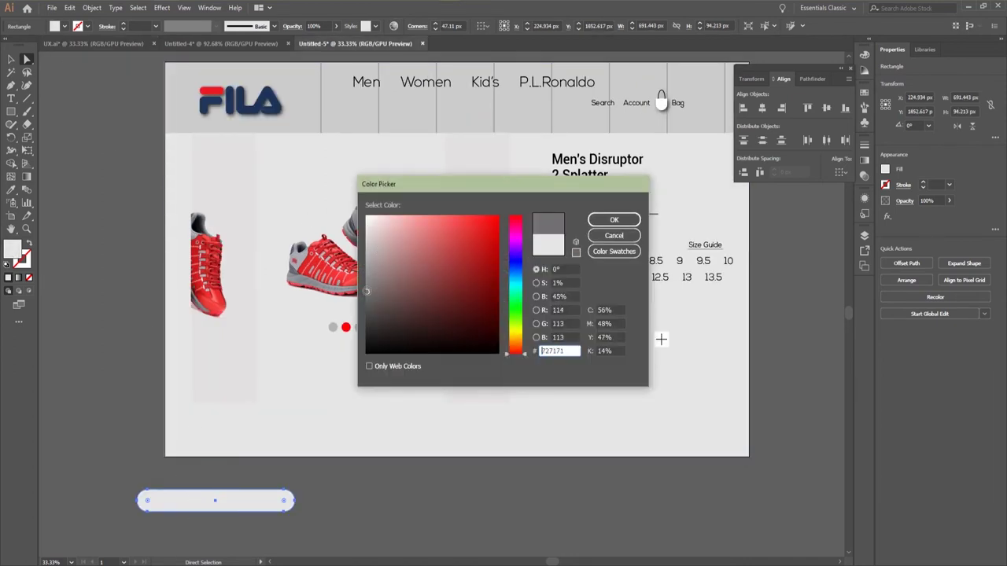
click(615, 219)
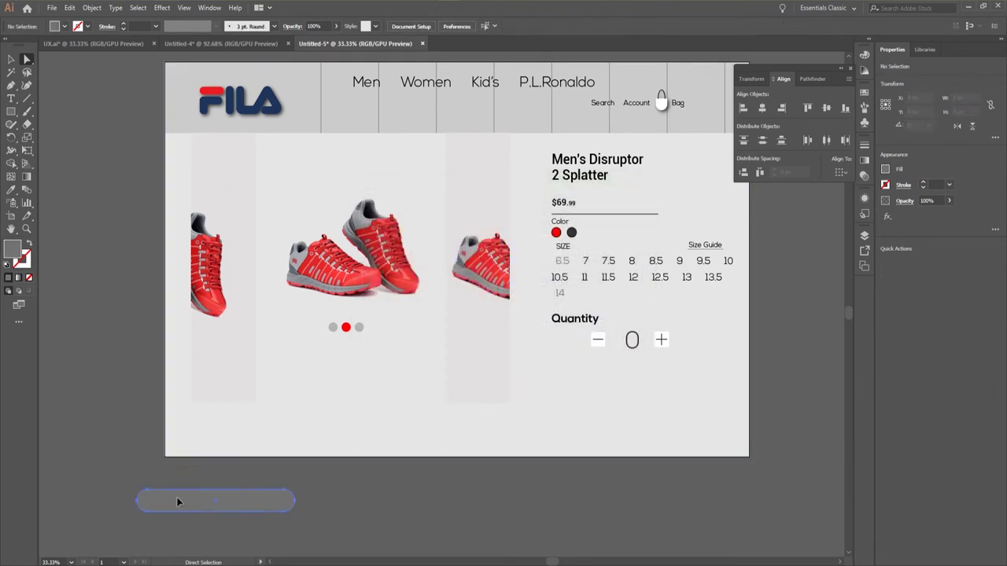
drag(180, 499, 604, 382)
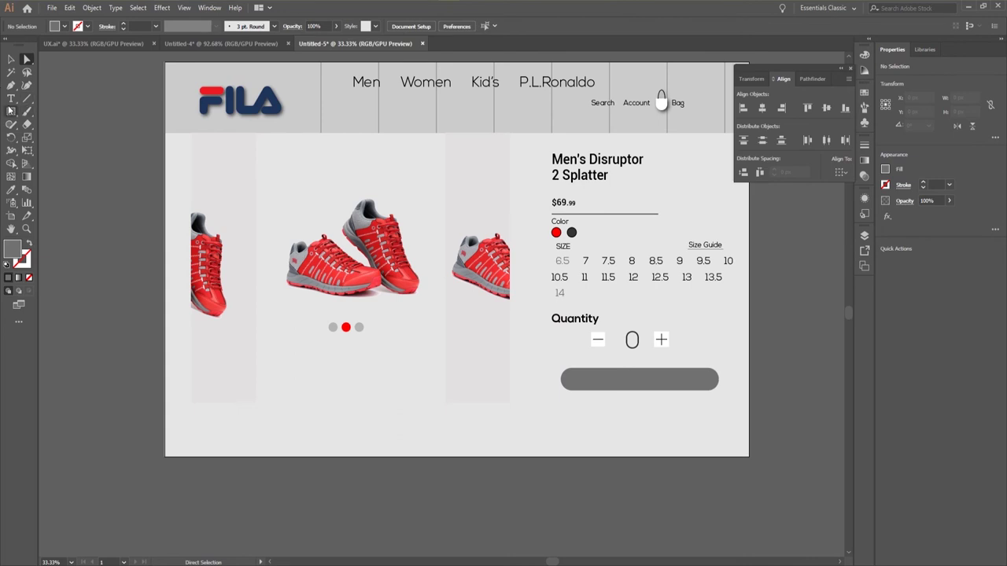
Create the text "Add To cart", color it white and place it on the gray button.
click(11, 97)
click(71, 178)
text(Add To cart)
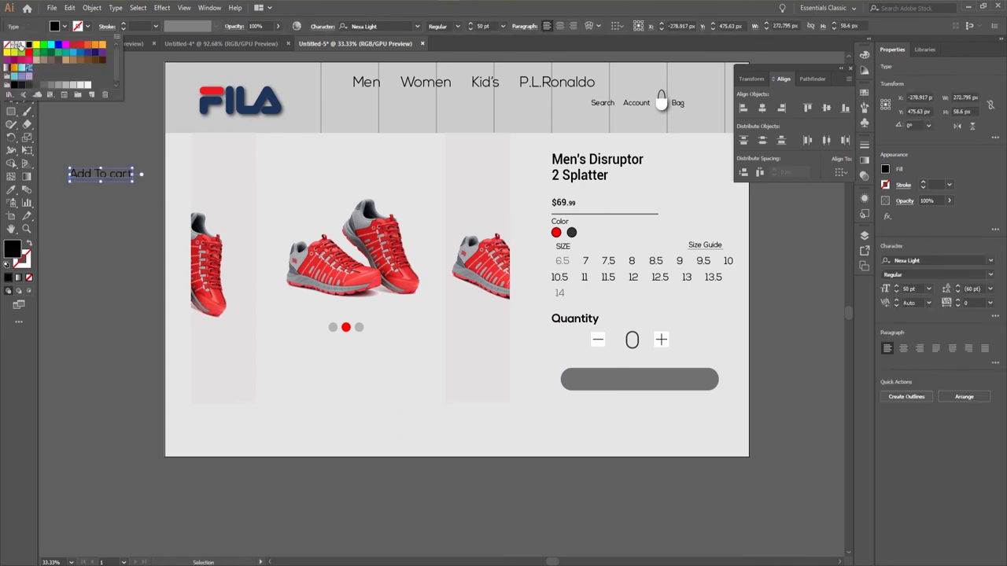
click(20, 40)
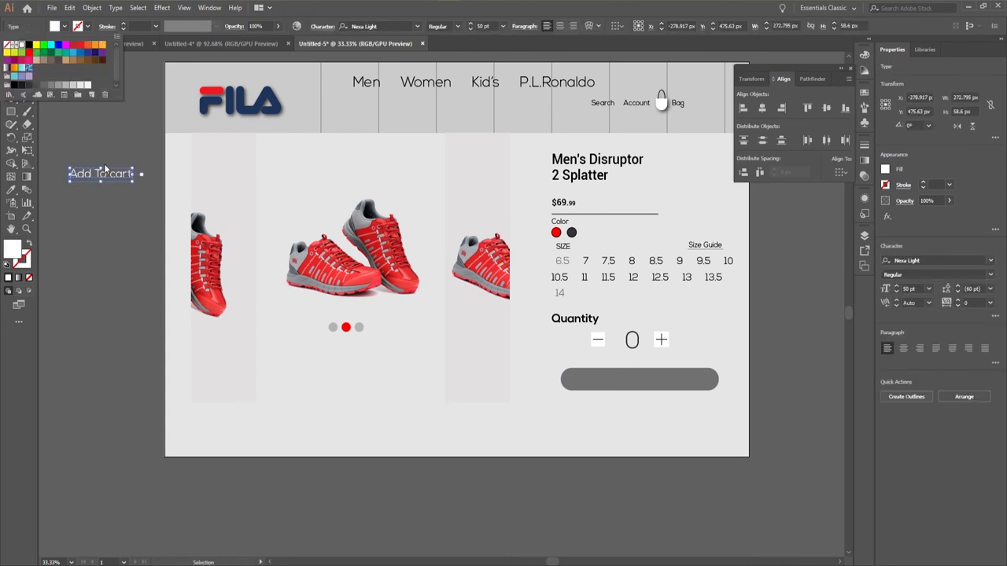
click(103, 117)
click(103, 117)
drag(103, 175, 654, 388)
Center the "Add To cart" text on the gray button in both directions and group the two.
shift+click(655, 387)
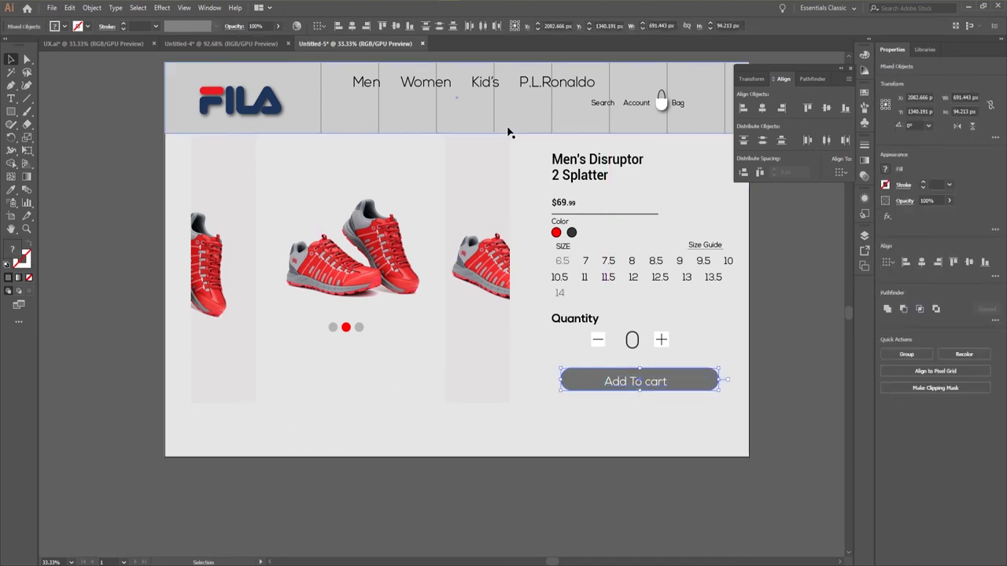
click(761, 108)
click(826, 108)
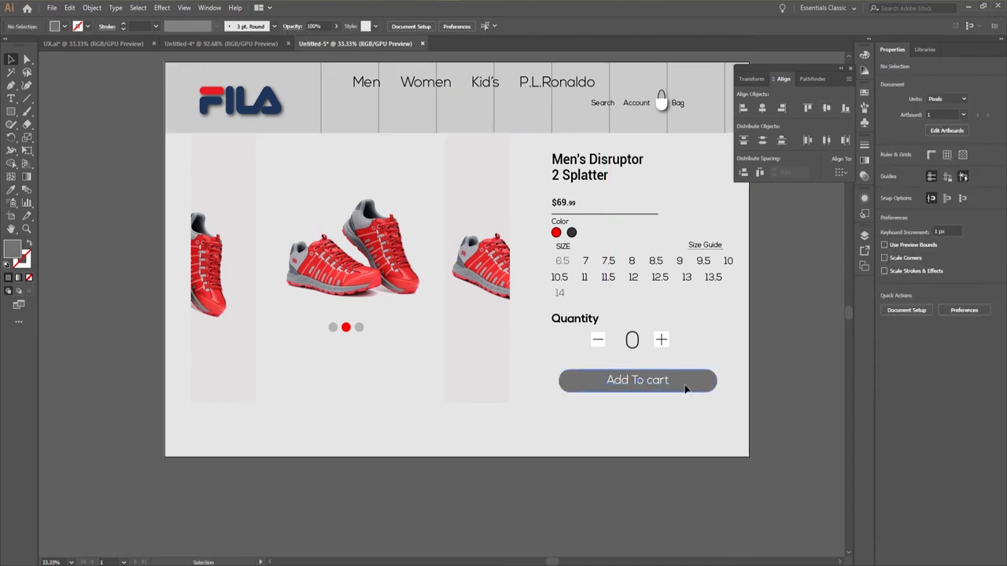
key(ctrl+g)
click(759, 352)
Extend the artboard and the light gray background rectangle downward to a height of about 1987 px each.
scroll(668, 335, down, 2)
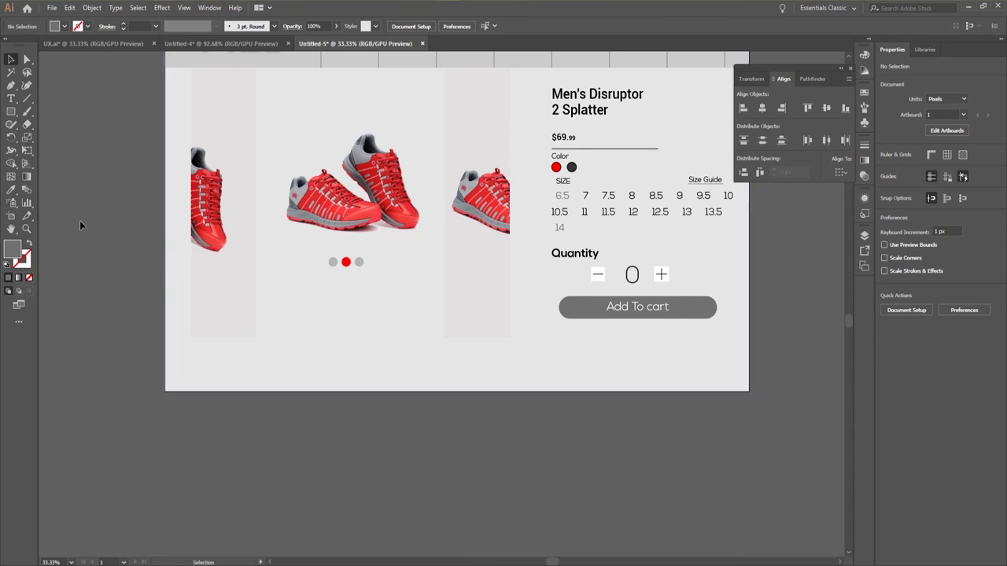
click(380, 389)
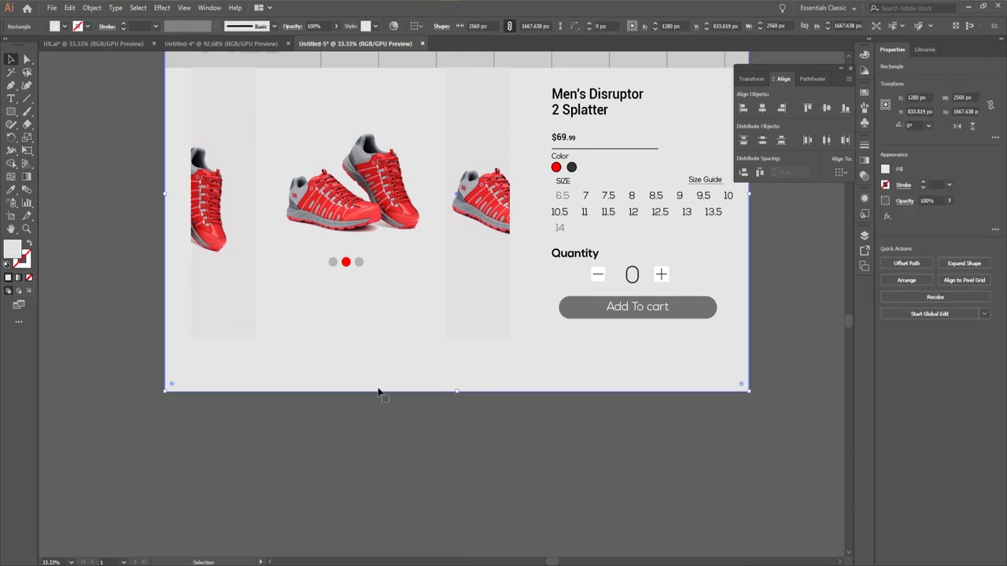
click(12, 218)
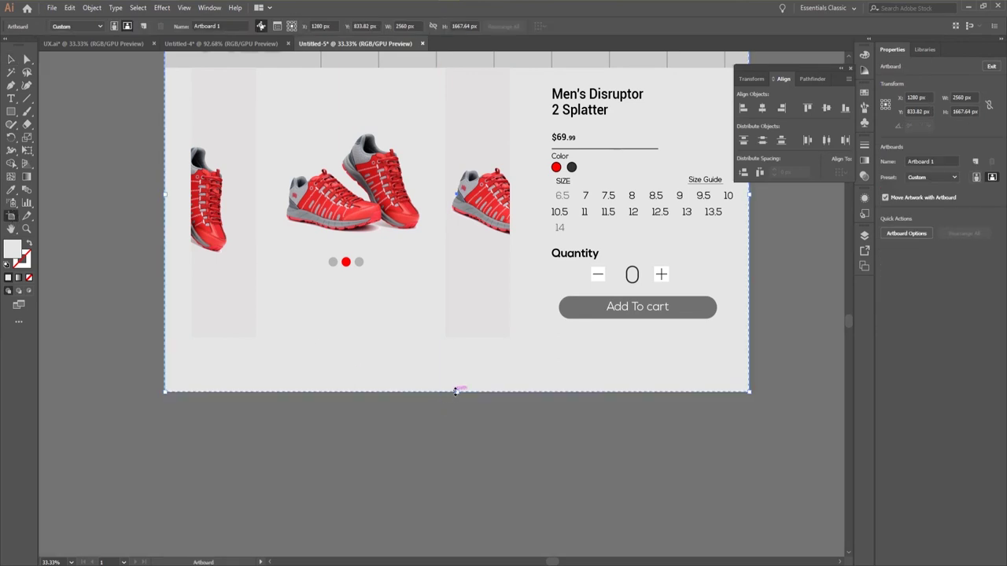
drag(457, 391, 460, 468)
key(v)
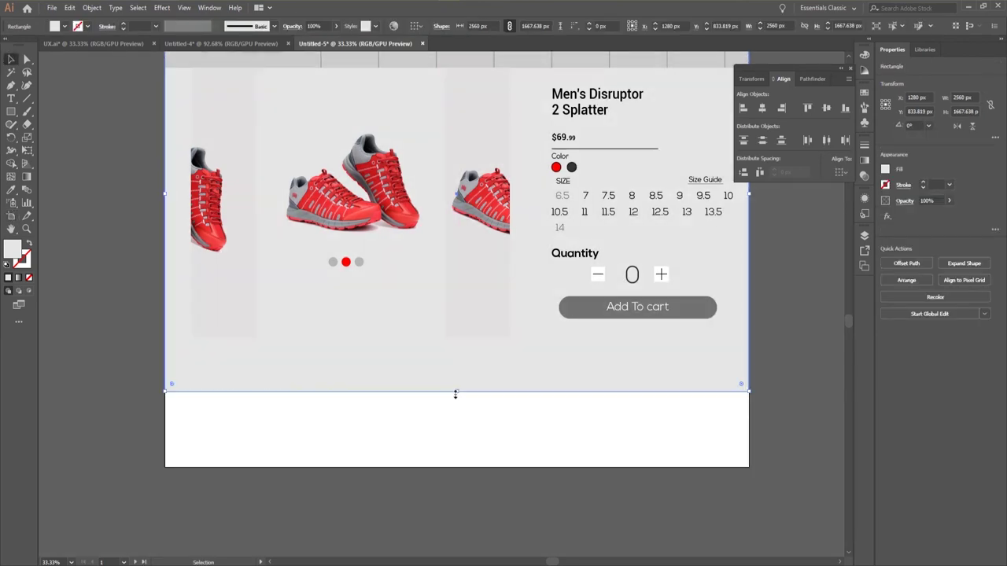
drag(456, 394, 465, 461)
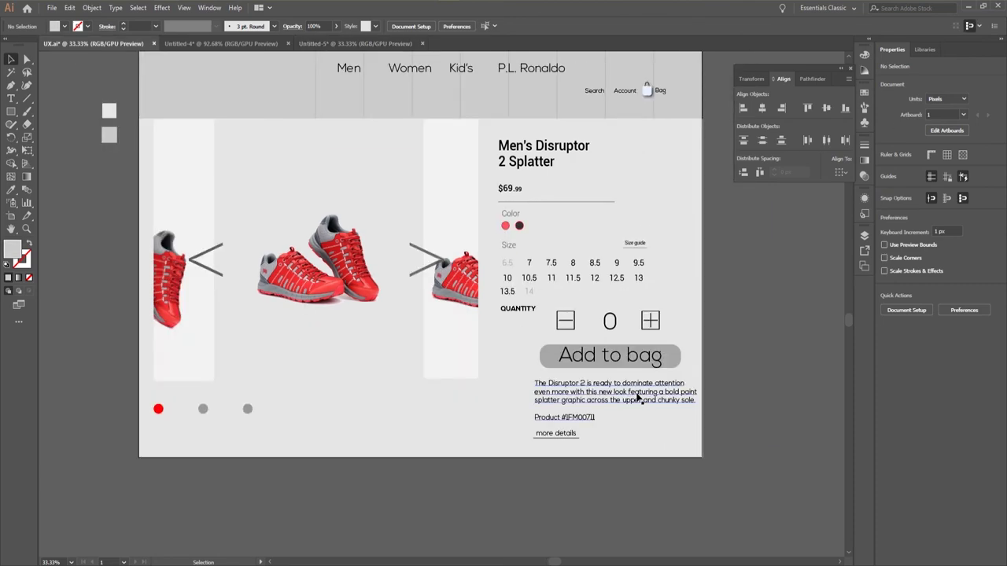
Copy the product description text from UX.ai into Untitled-5 and place it beneath the Add To cart button.
click(638, 398)
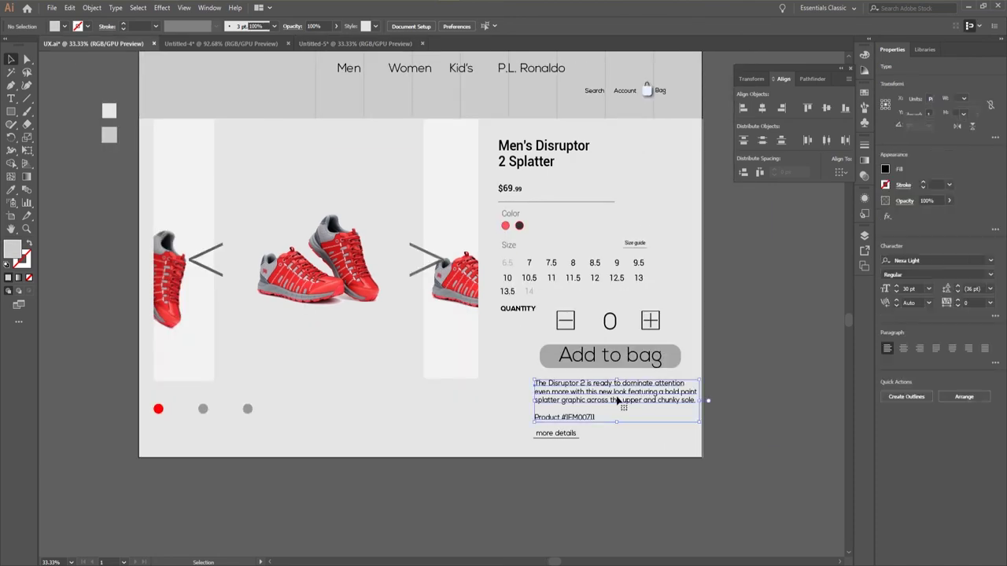
click(90, 8)
mouse_move(68, 9)
click(79, 61)
click(332, 44)
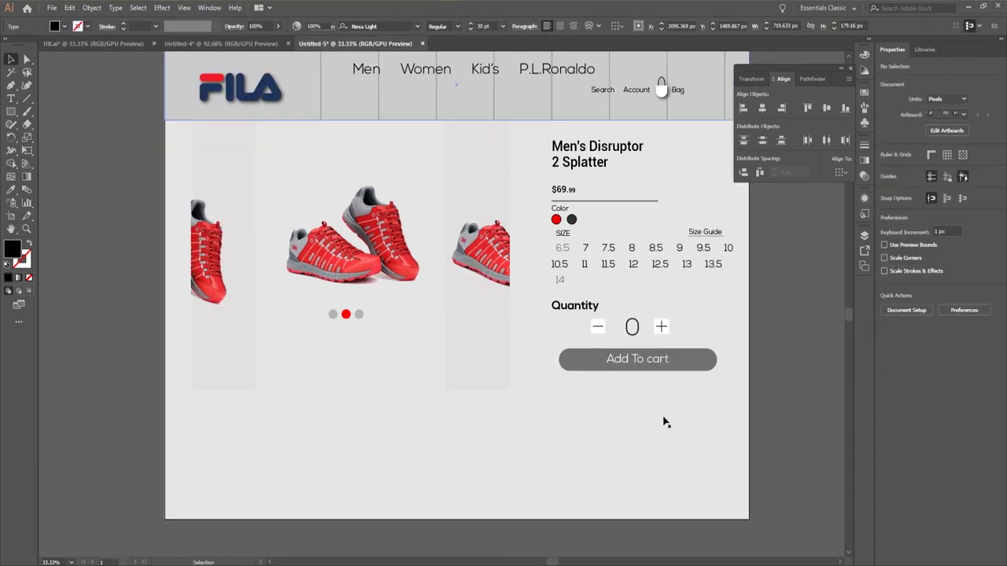
click(69, 7)
click(108, 70)
drag(397, 294, 605, 407)
drag(606, 408, 605, 407)
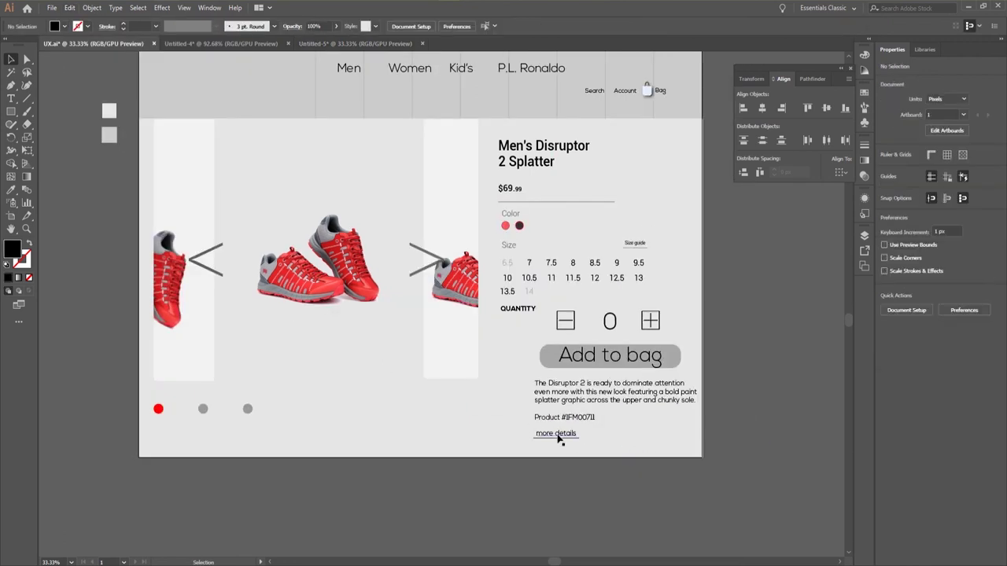
Create the text "More Details" at 30 pt and place it beneath the product description, aligned with its left edge.
key(t)
click(97, 150)
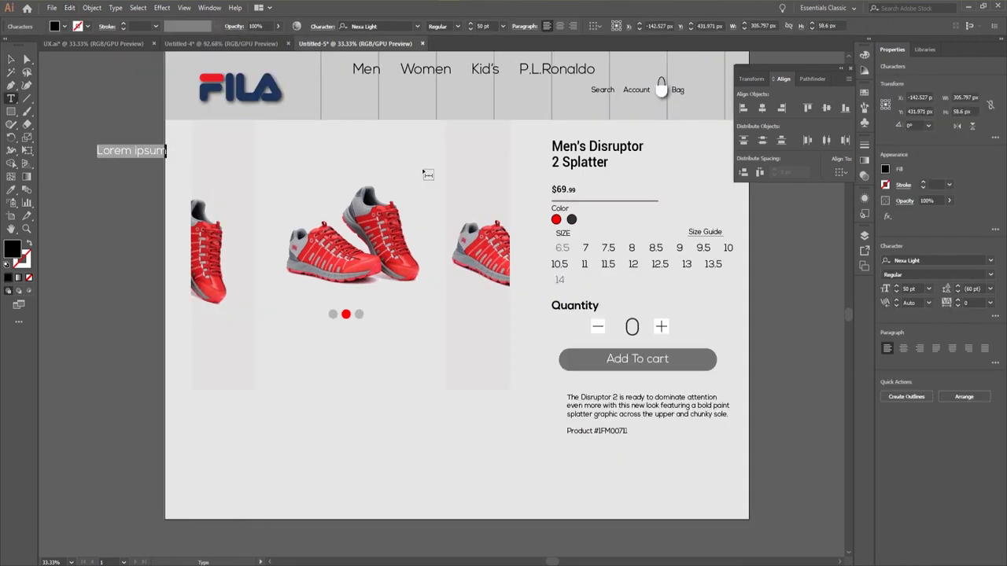
text(More Details)
key(Escape)
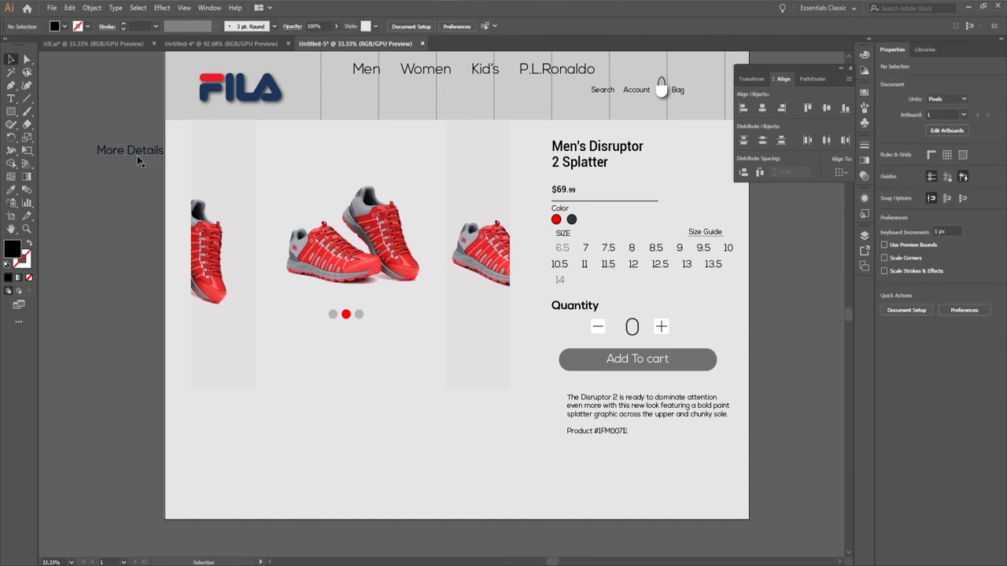
drag(137, 155, 606, 465)
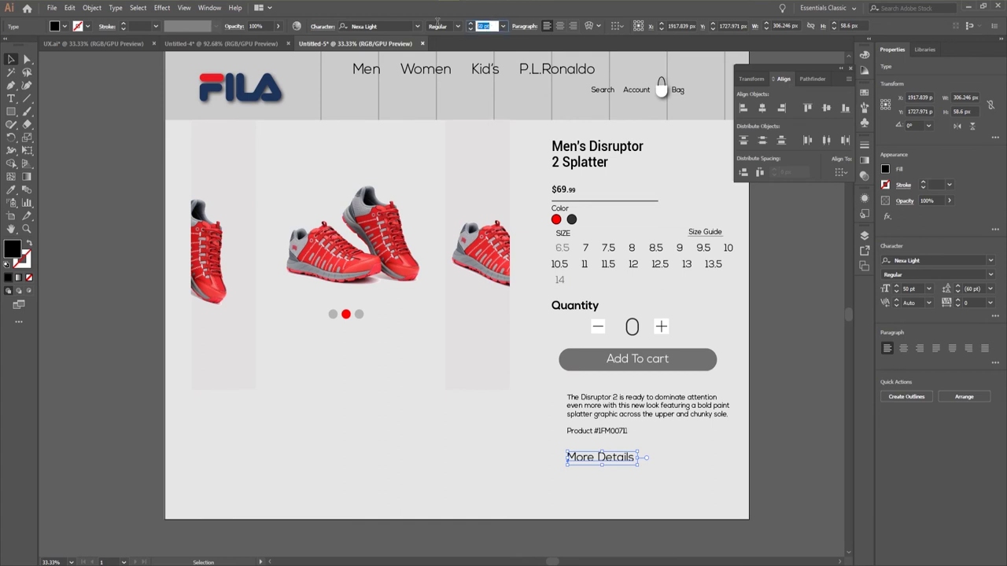
text(30)
key(Return)
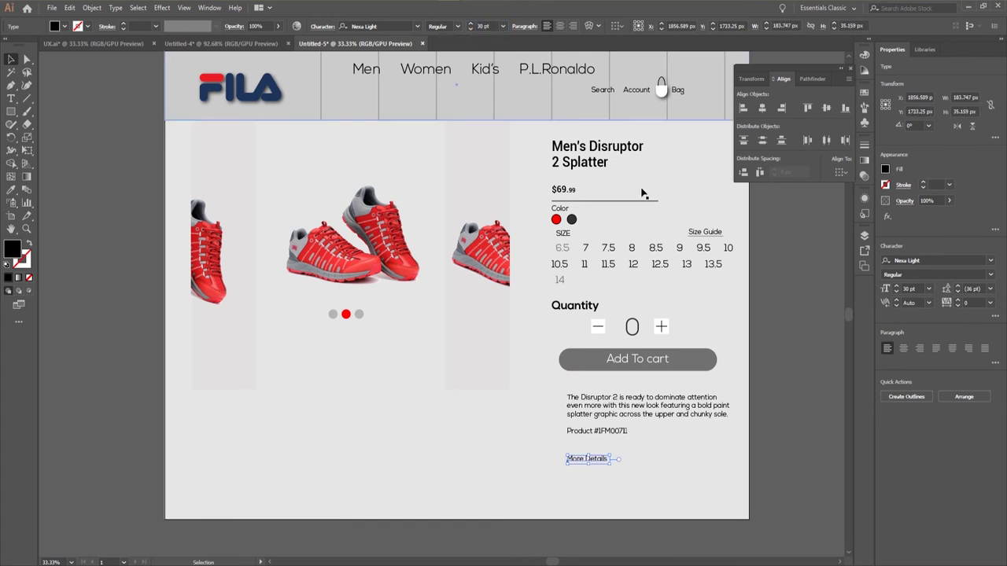
Draw a horizontal line about 244 px long with a black 2 pt stroke and place it under "More Details".
click(621, 472)
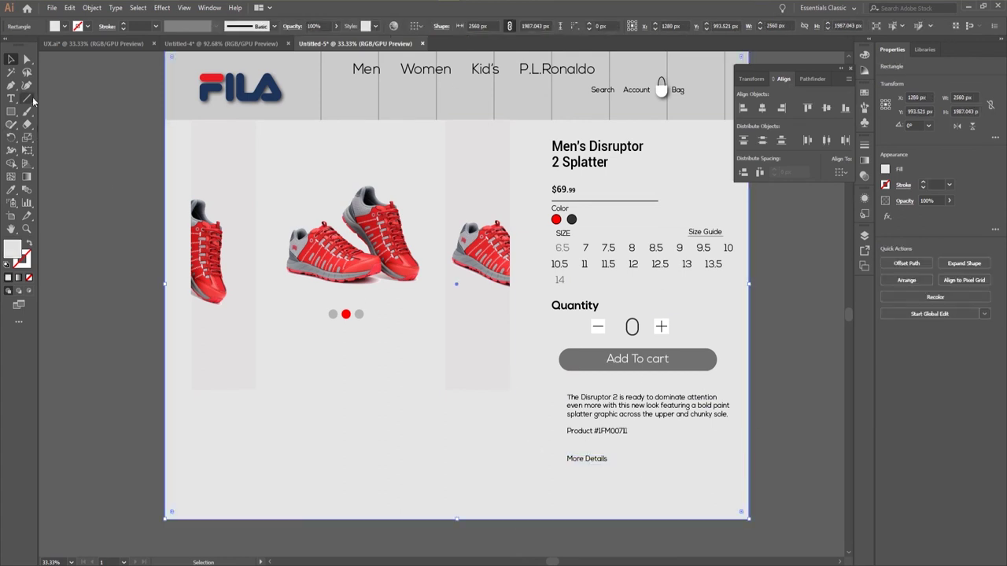
click(30, 100)
drag(66, 198, 122, 198)
click(87, 26)
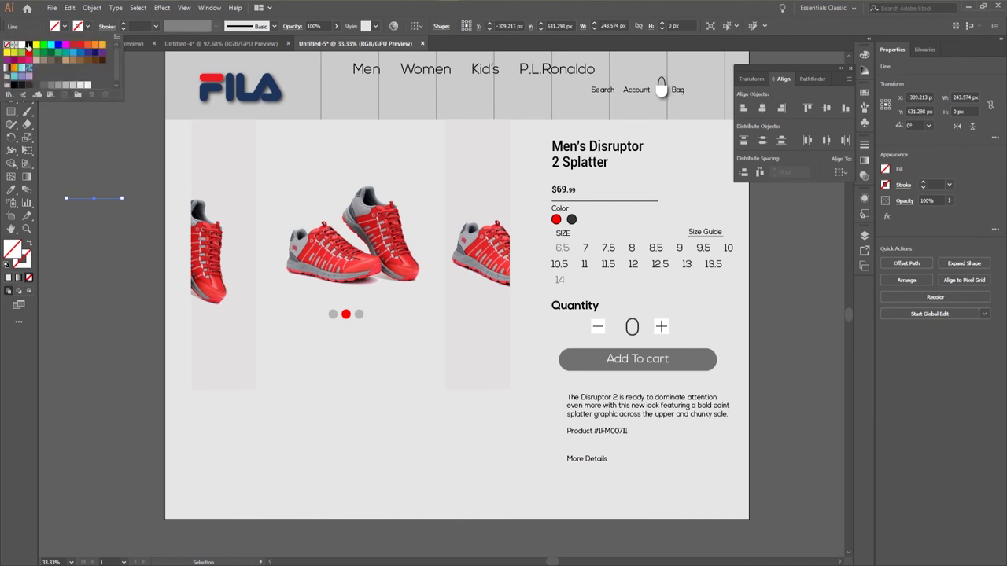
click(28, 46)
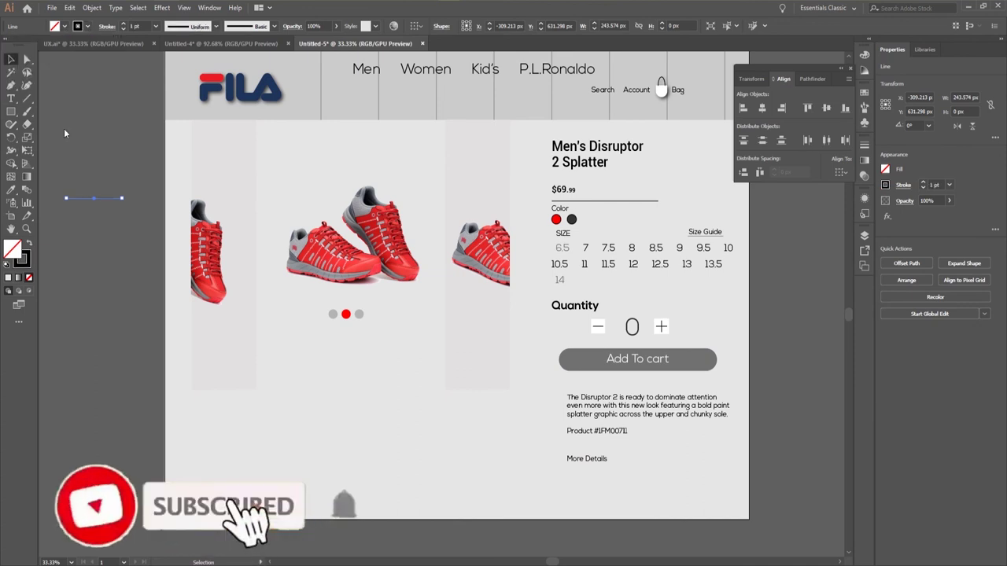
click(137, 25)
text(2)
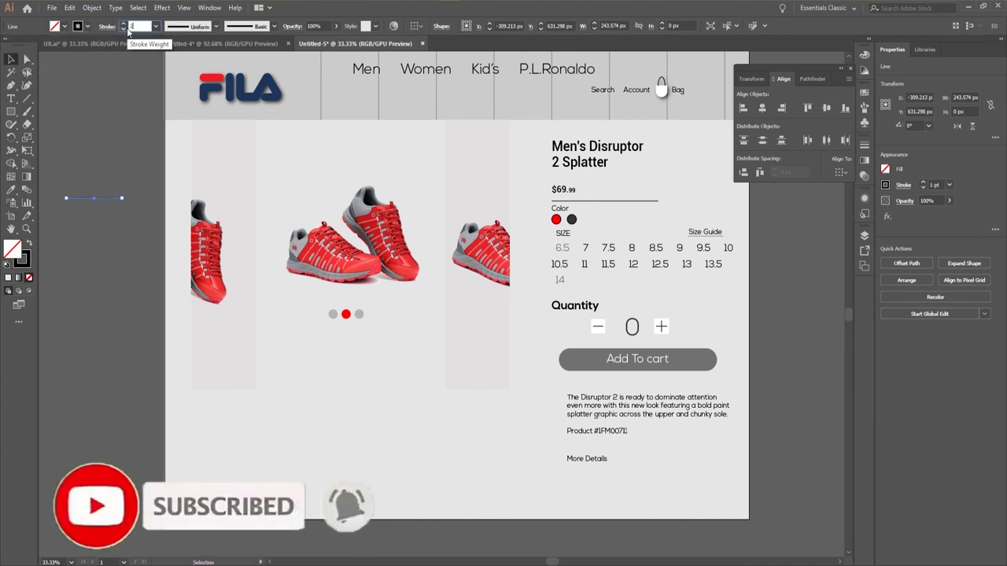
click(91, 155)
drag(88, 198, 589, 466)
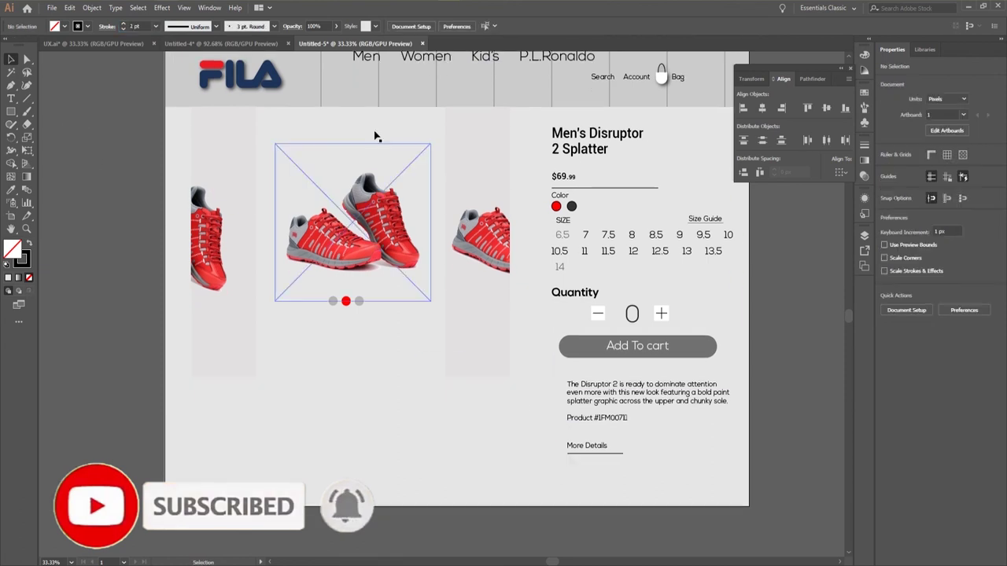
Shorten the artboard and the background rectangle so both end just below the "More Details" underline.
click(11, 216)
scroll(375, 323, down, 2)
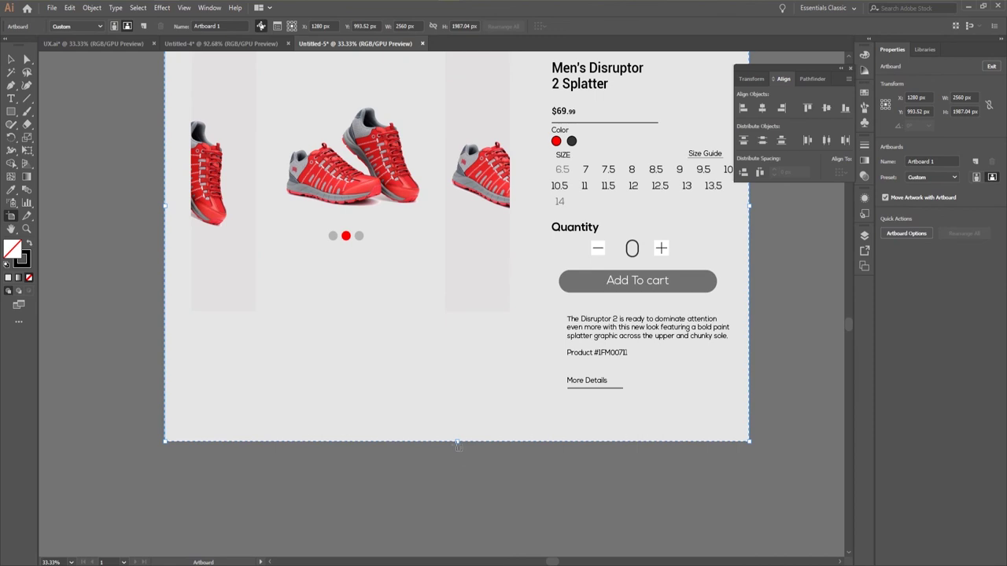
drag(457, 444, 464, 399)
key(v)
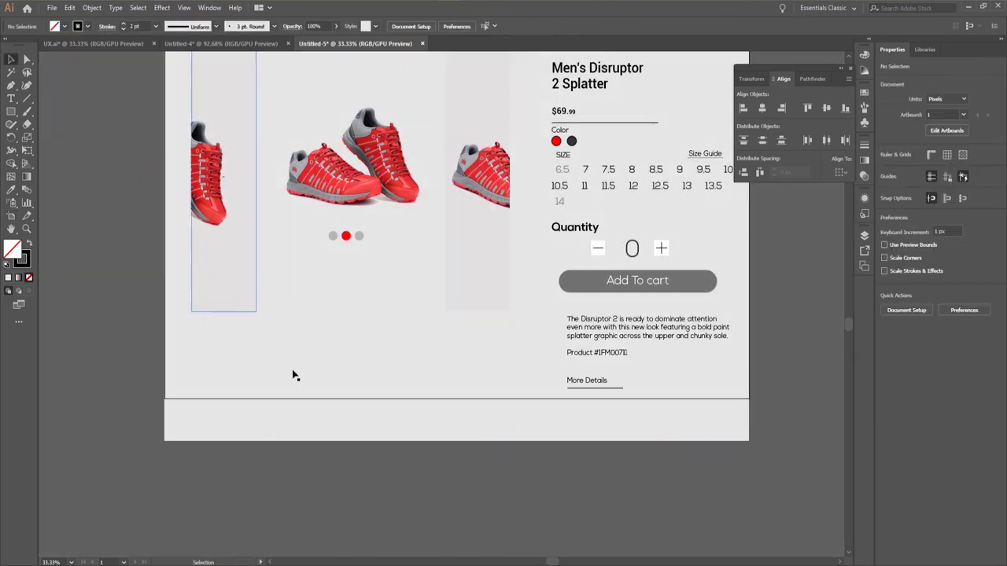
click(416, 427)
scroll(543, 440, down, 1)
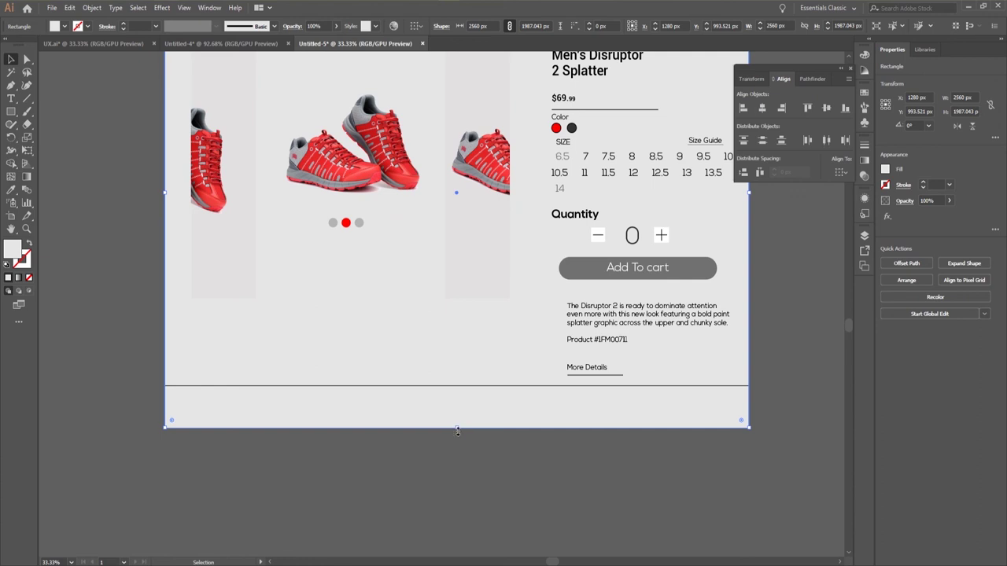
drag(457, 429, 459, 385)
click(784, 312)
scroll(783, 312, up, 5)
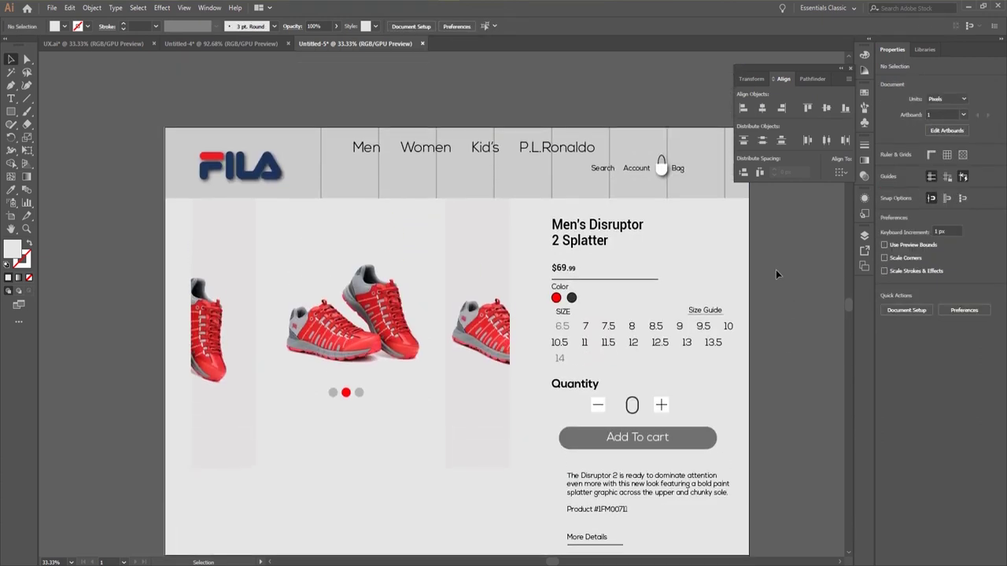
scroll(791, 285, up, 2)
scroll(791, 285, down, 4)
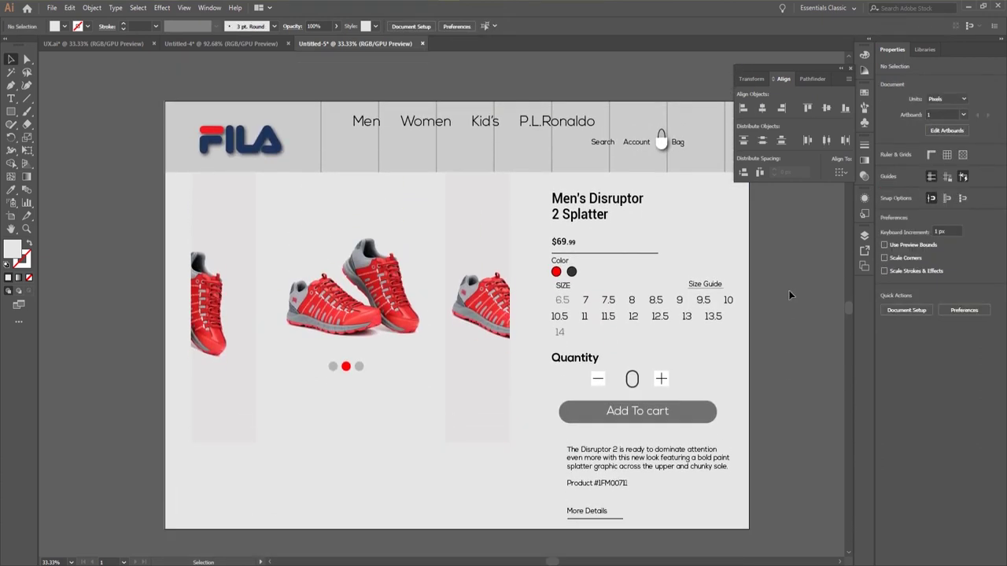